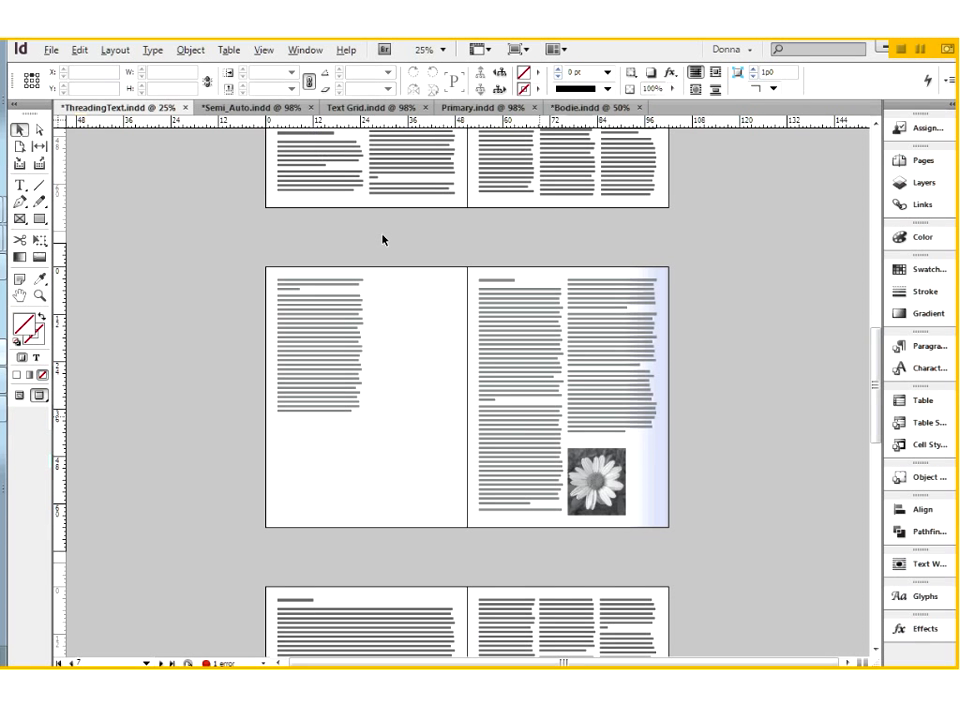
Fit the whole spread of pages 6–7 in the view and switch the screen mode to Normal to show frame edges.
drag(469, 263, 380, 290)
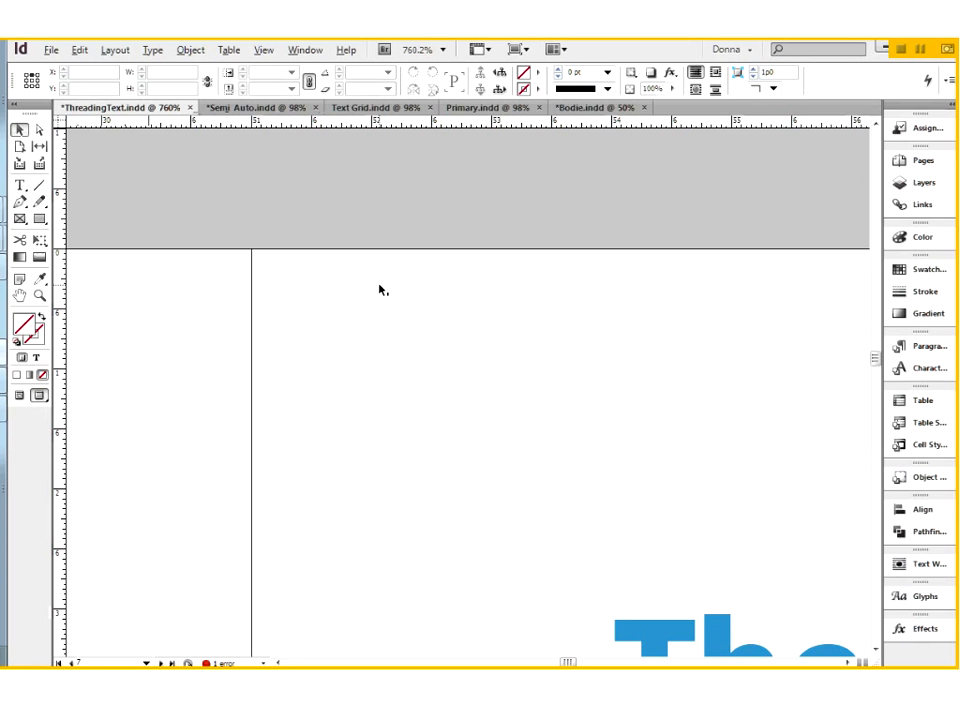
key(ctrl+0)
key(ctrl+minus)
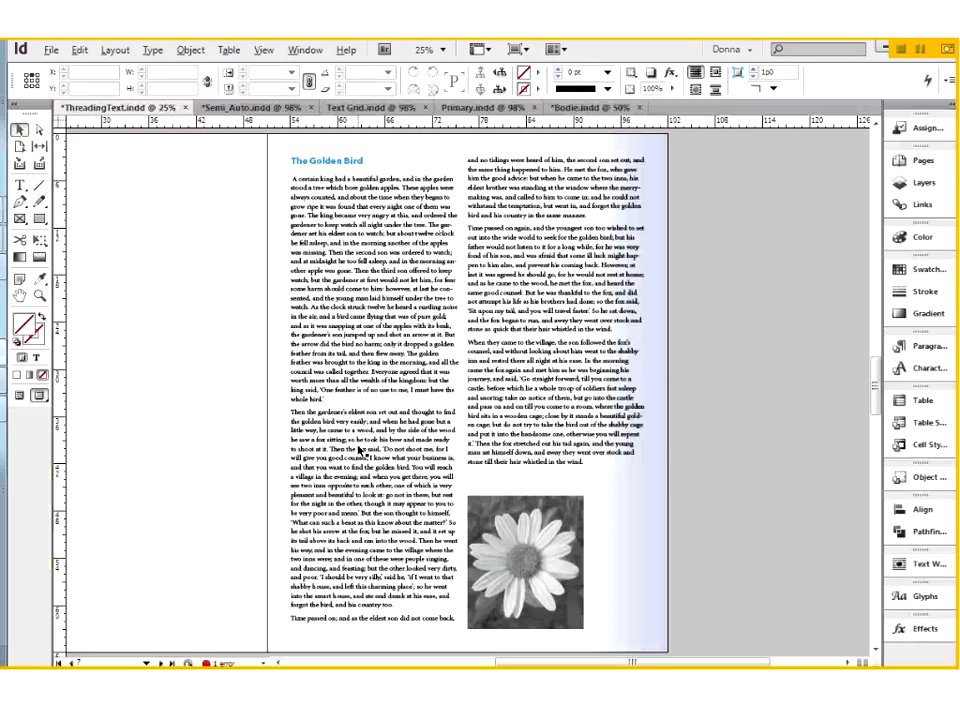
drag(258, 258, 672, 528)
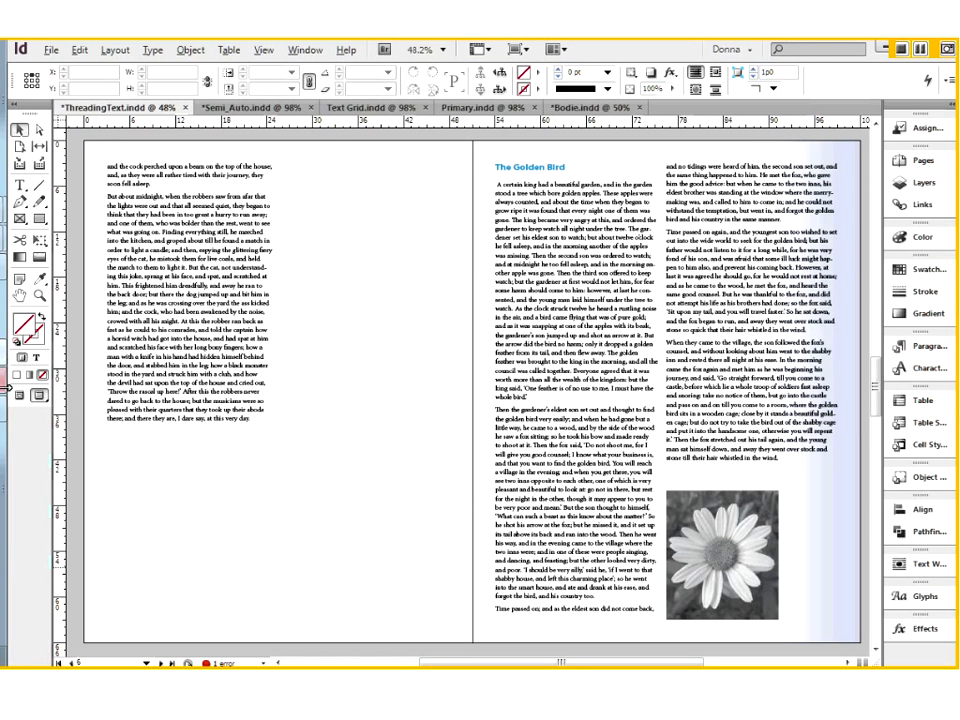
click(20, 397)
Select each text frame on pages 6–7, the flower picture and the gradient bar in turn to examine how the spread is built.
click(257, 274)
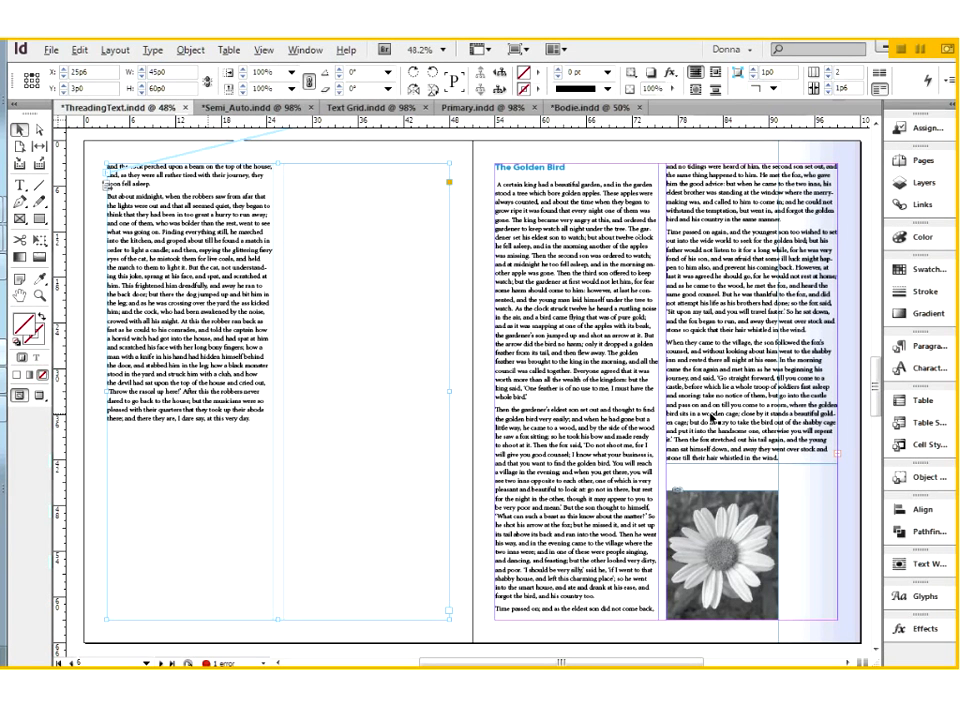
click(625, 380)
click(727, 366)
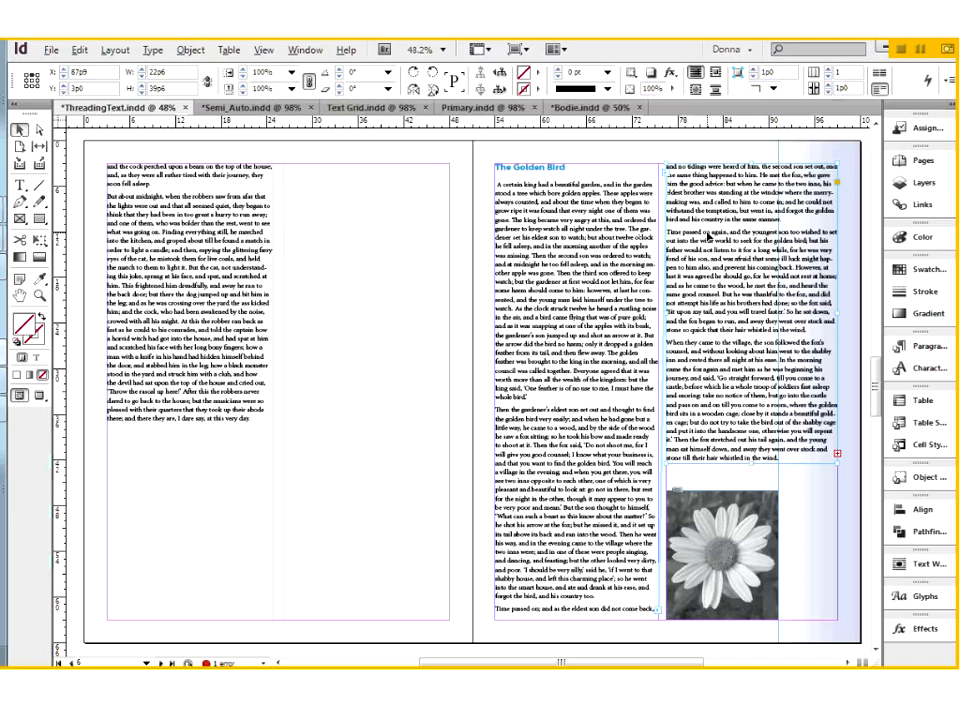
click(242, 608)
click(589, 597)
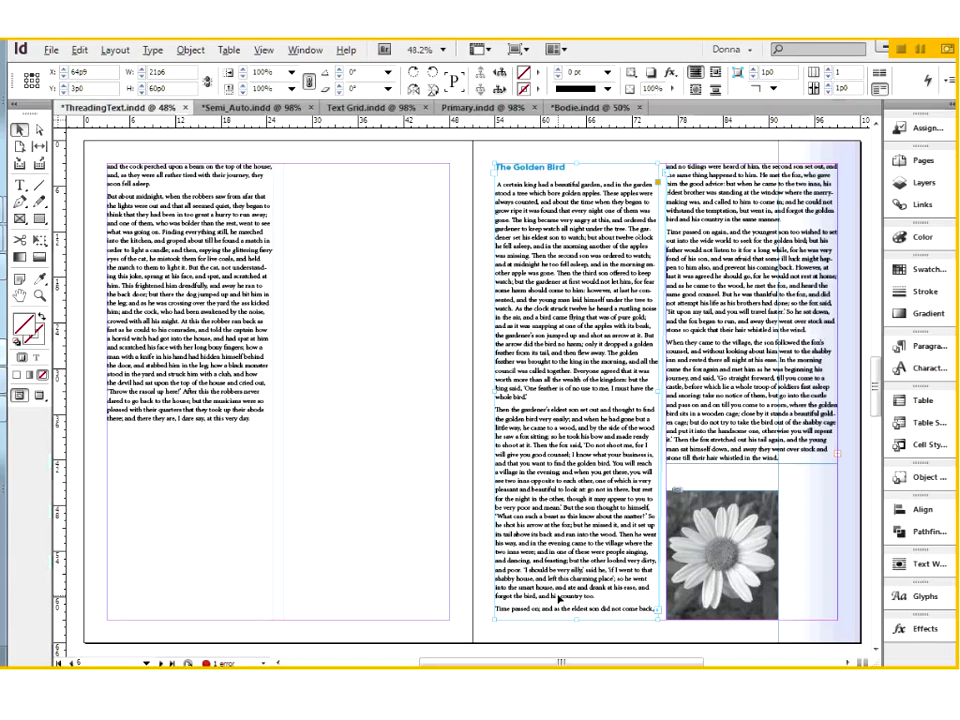
click(760, 613)
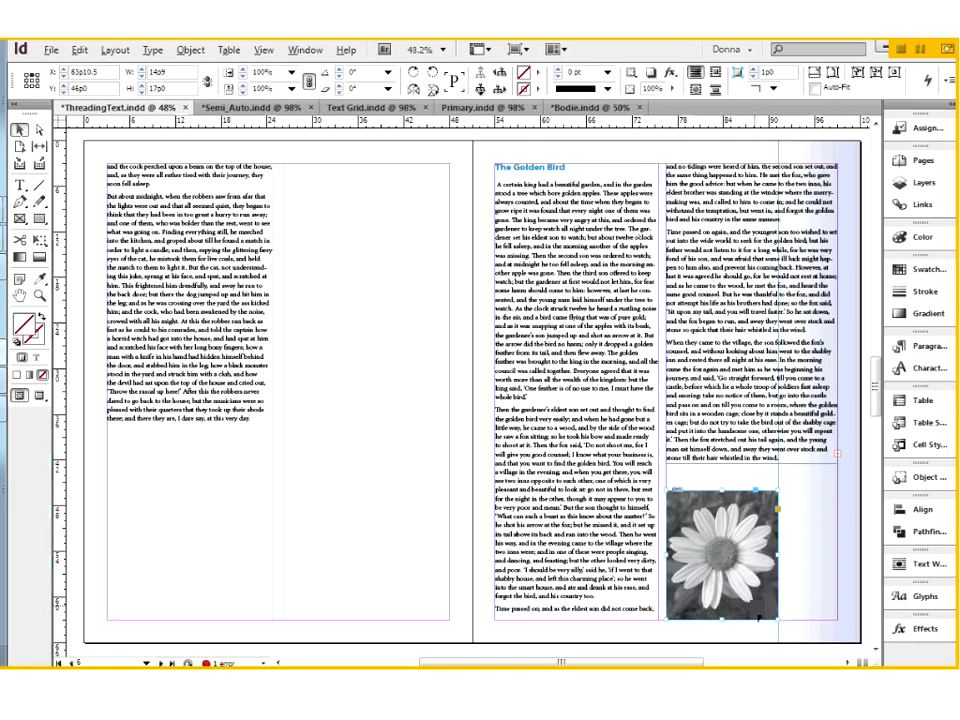
click(830, 572)
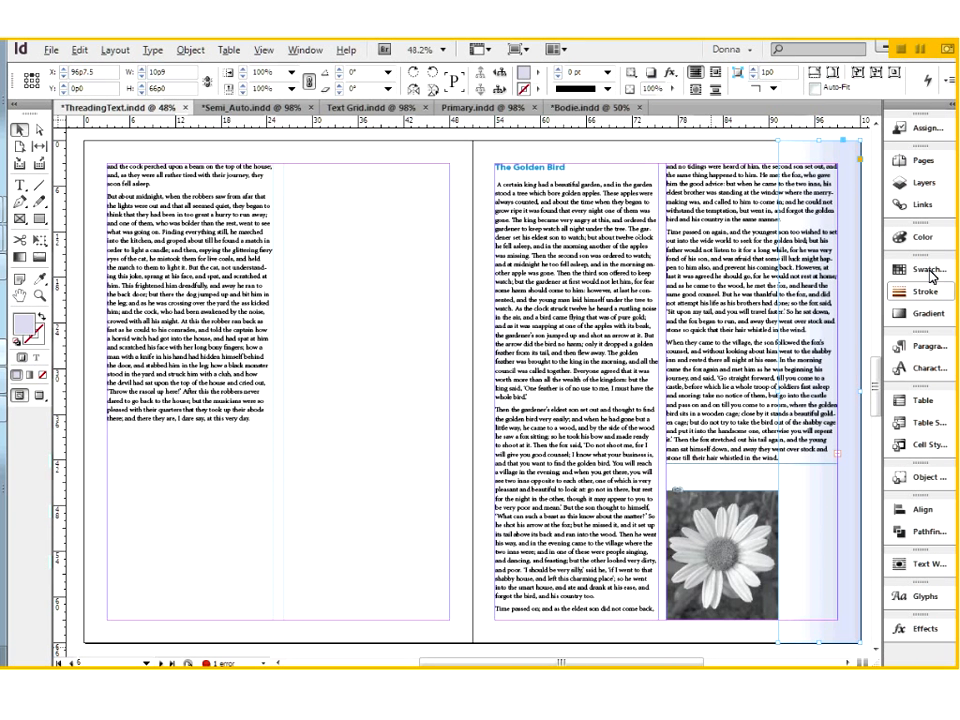
Display the document's page thumbnails and keep page 7 in view beside them.
click(926, 164)
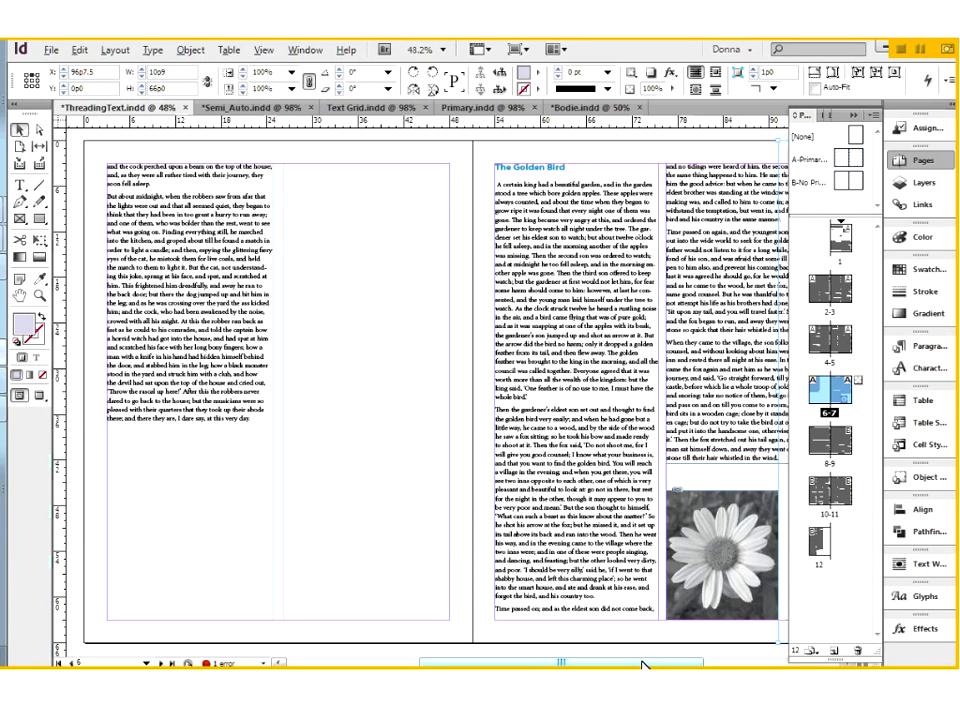
drag(644, 665, 664, 665)
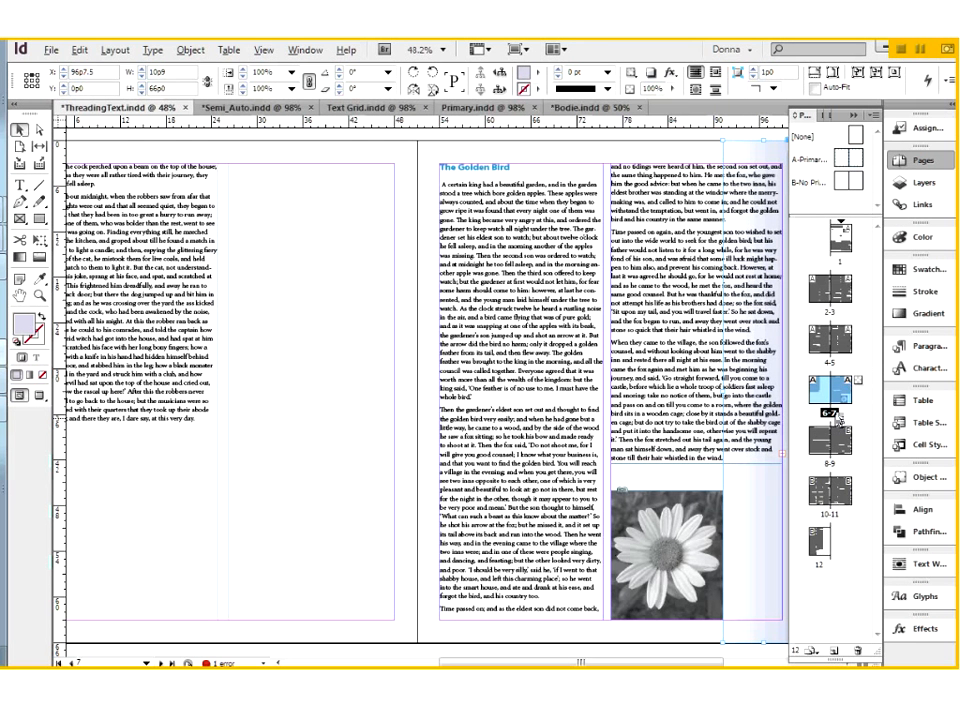
Try top and bottom margins of 6p0 on pages 6–7 without layout adjustment, then cancel the margin change.
click(110, 50)
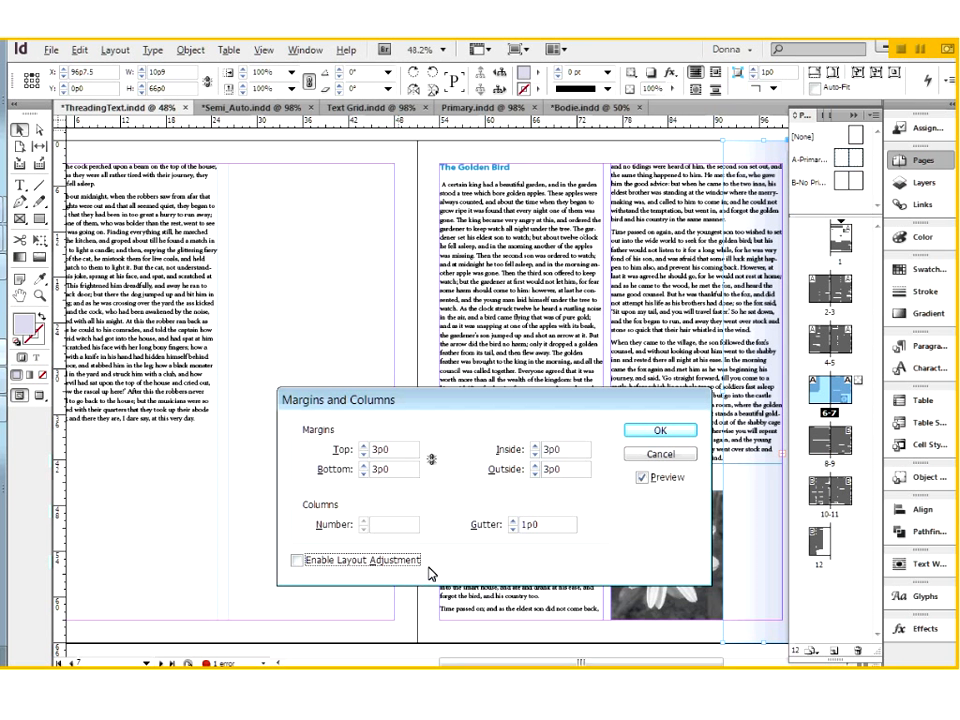
click(348, 456)
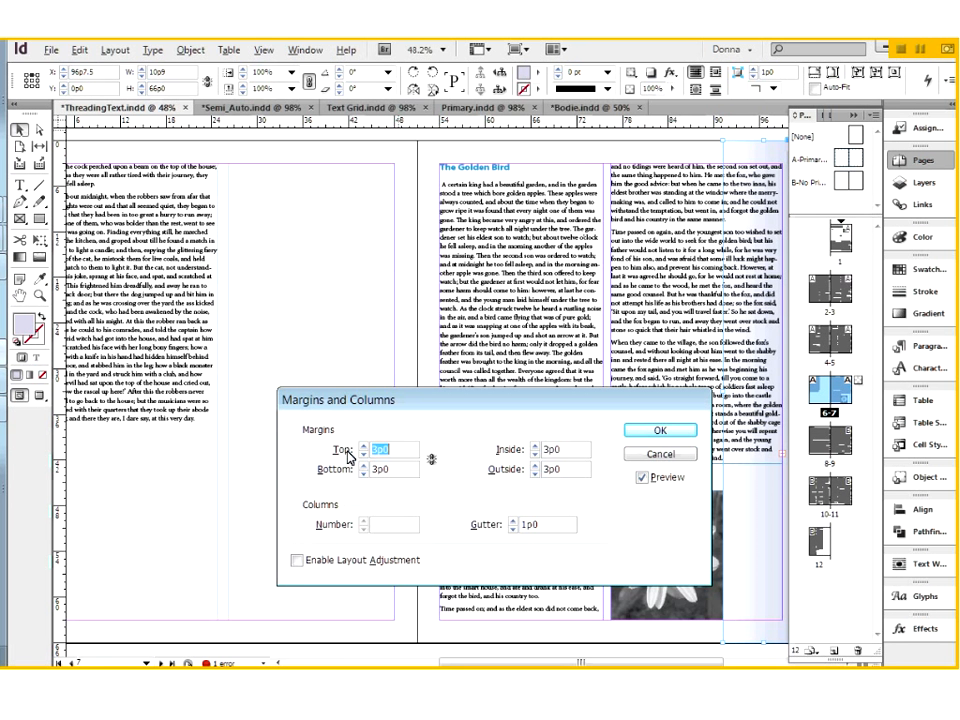
text(6)
key(Tab)
text(1in)
key(Tab)
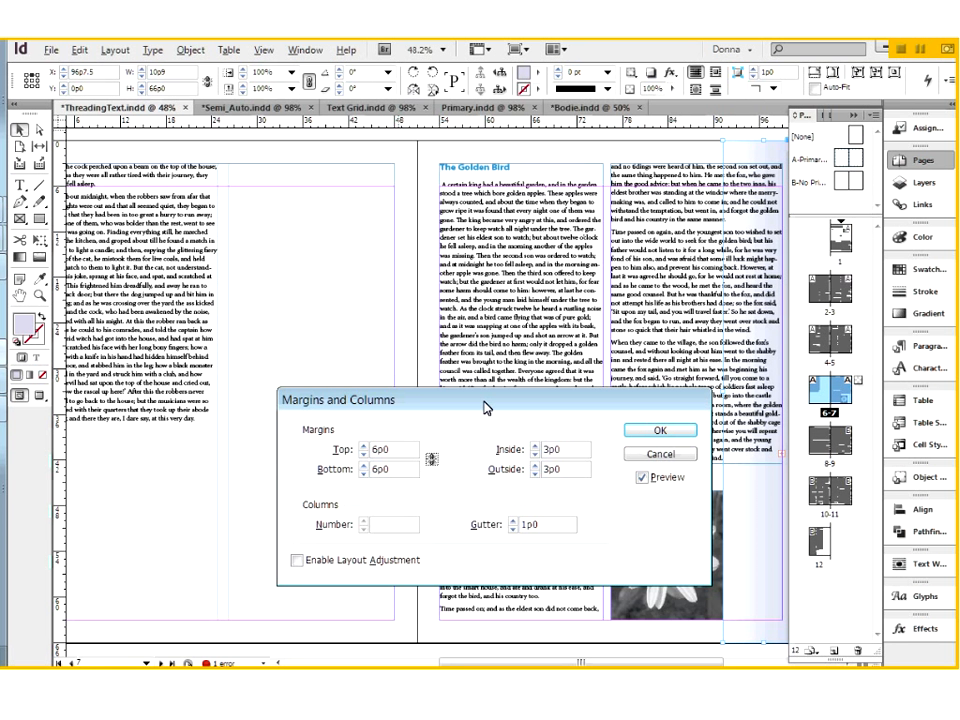
drag(485, 408, 423, 297)
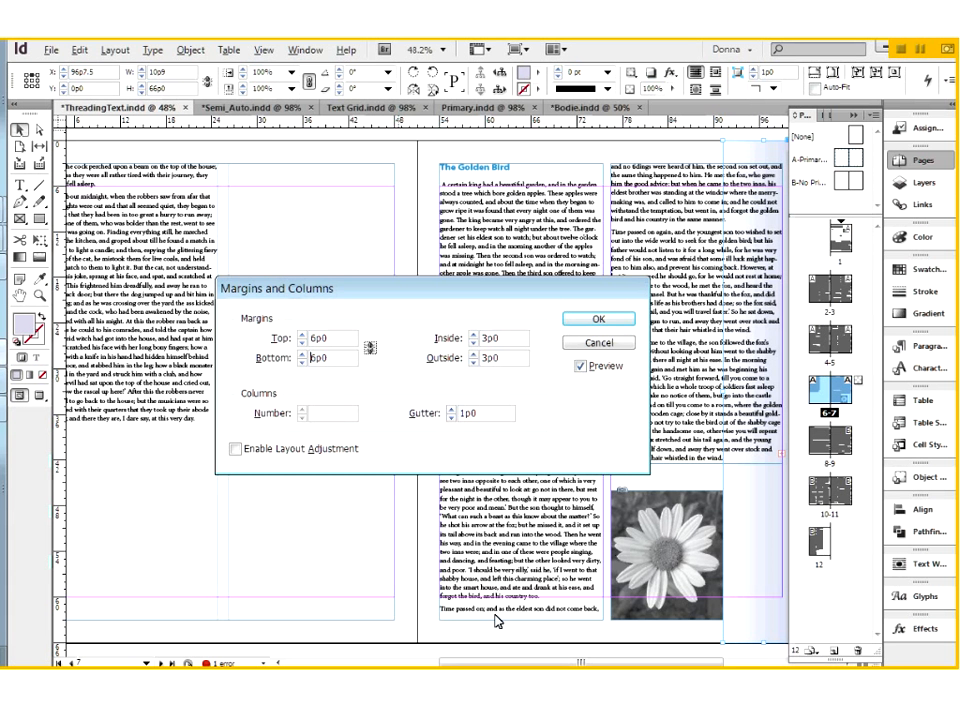
click(587, 342)
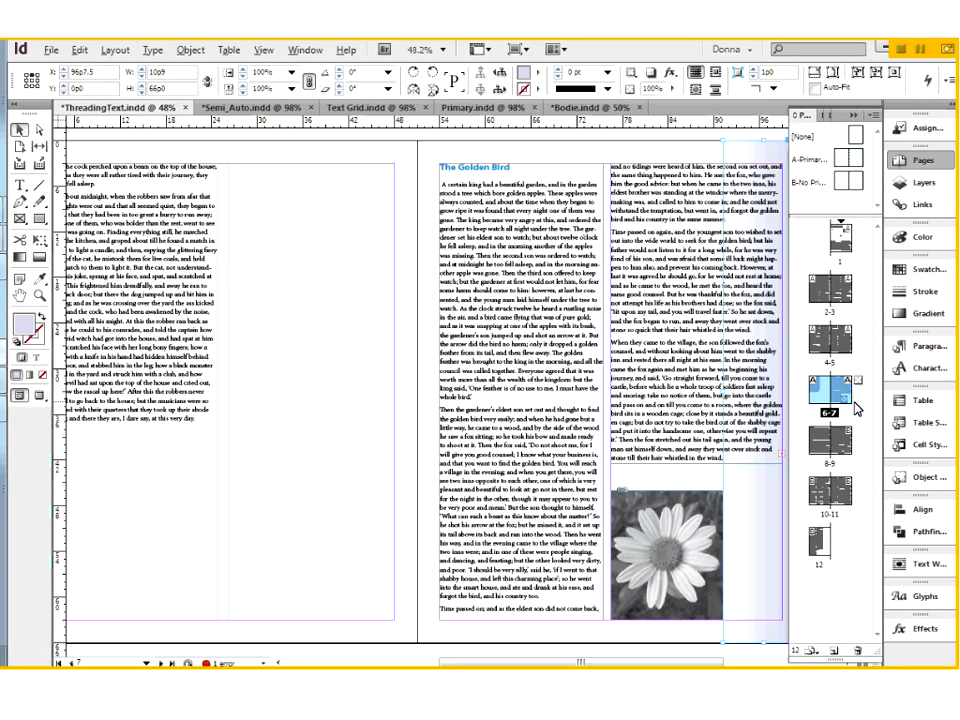
Set the top and bottom margins of pages 6–7 to 6p0 with Enable Layout Adjustment turned on.
click(117, 52)
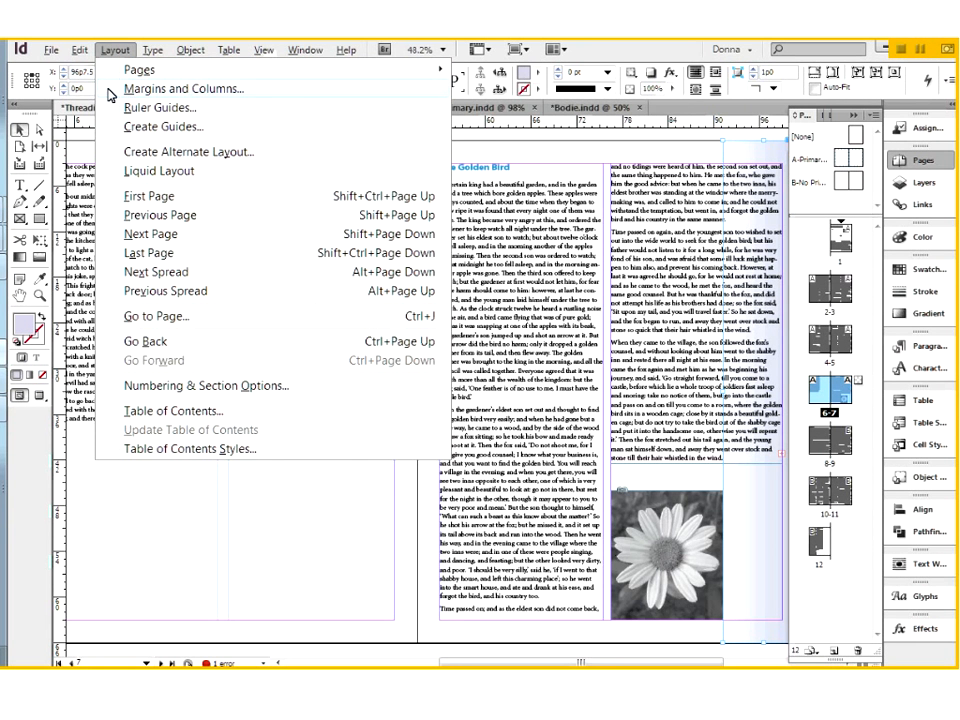
click(110, 90)
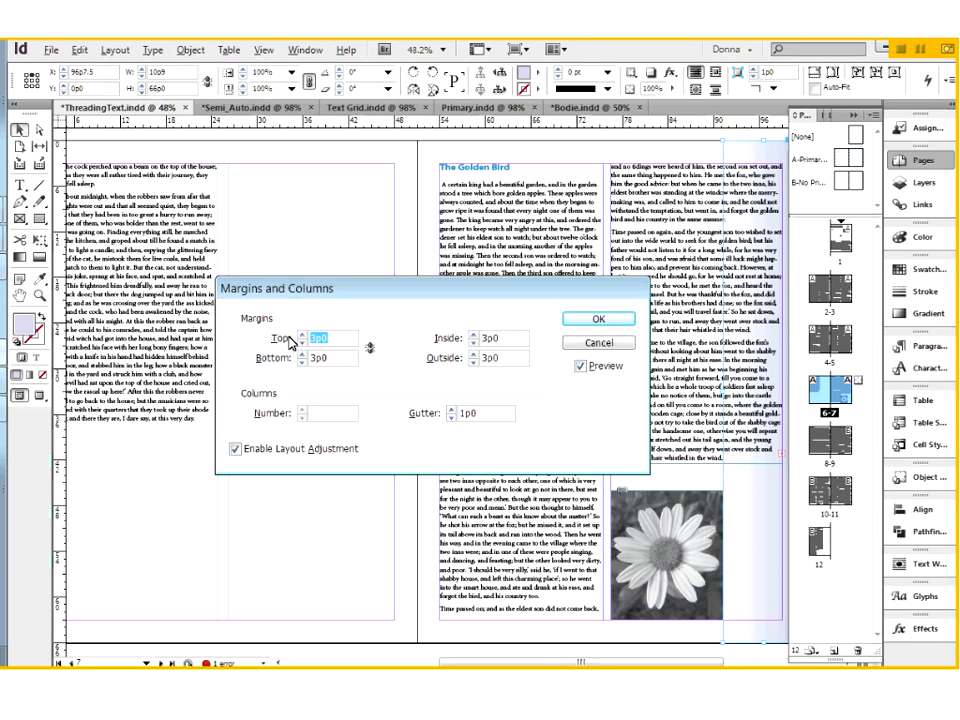
text(6)
key(Tab)
text(6)
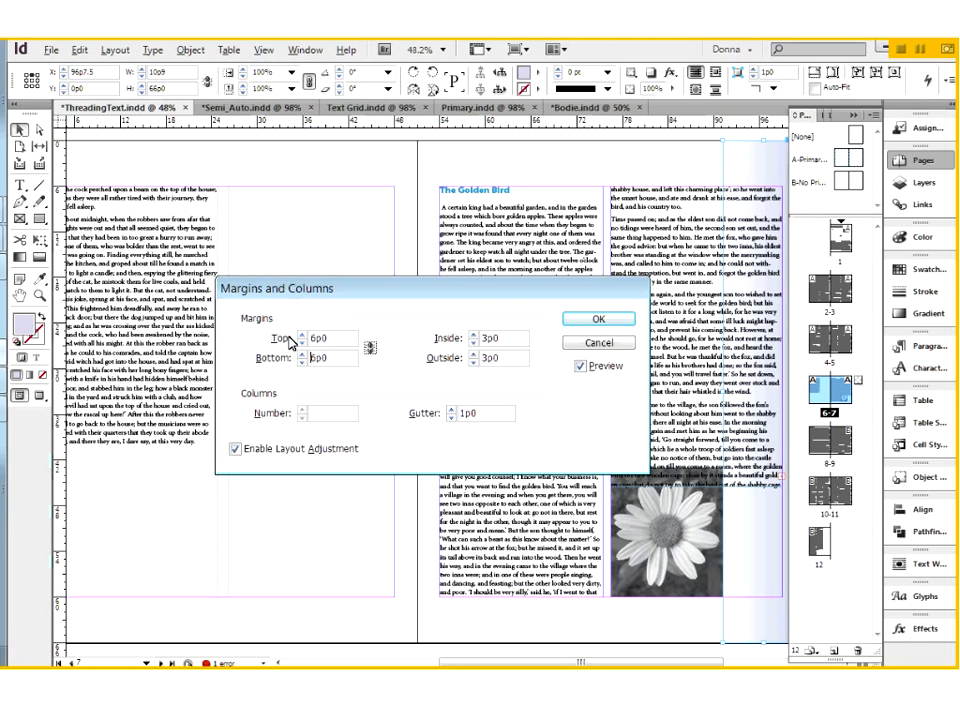
click(622, 323)
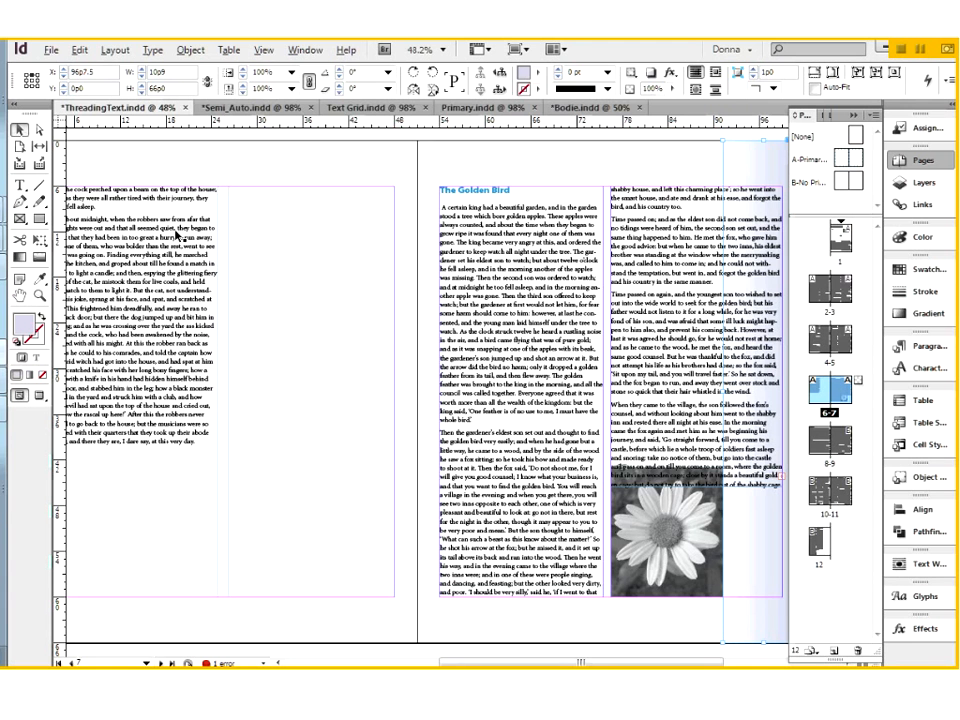
Select the text frames, flower picture and gradient bar on pages 6–7 to examine their size and position against the new margins.
click(260, 199)
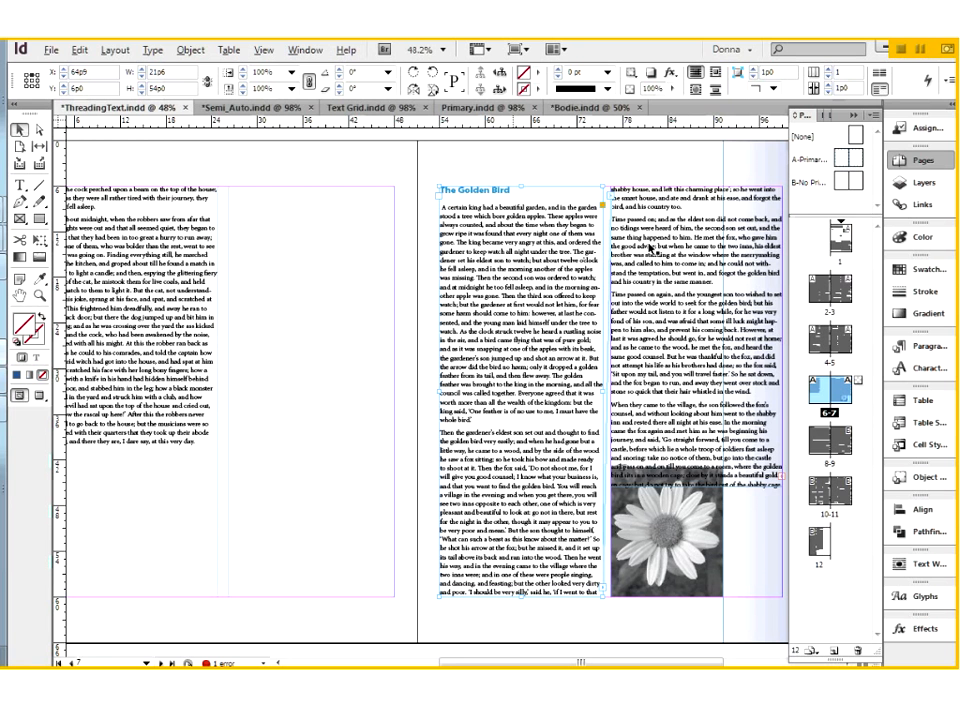
click(344, 543)
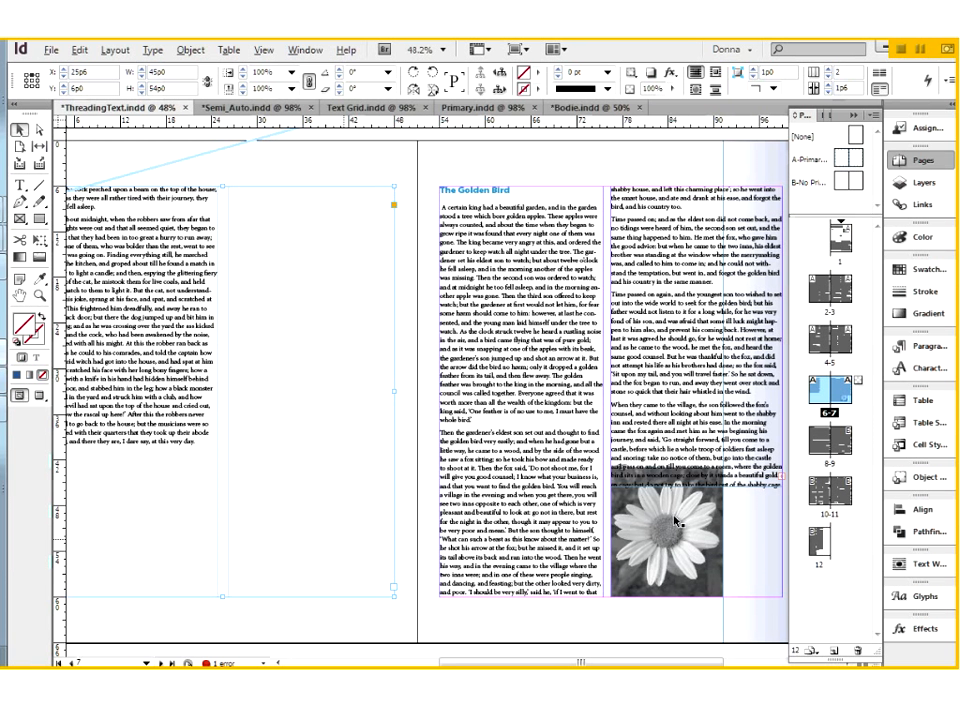
click(678, 216)
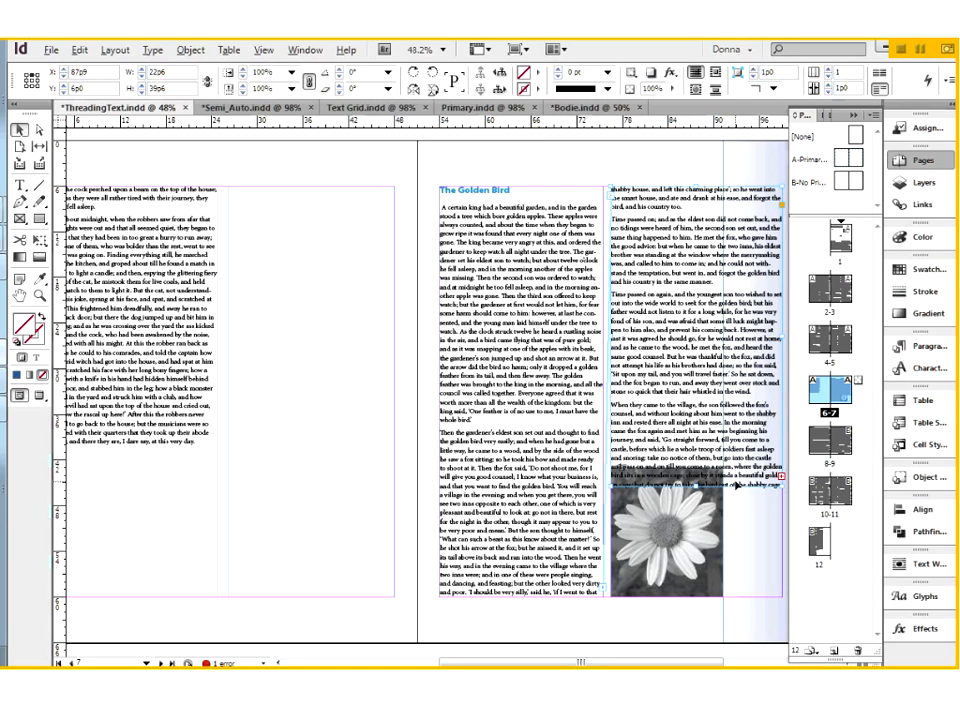
click(678, 590)
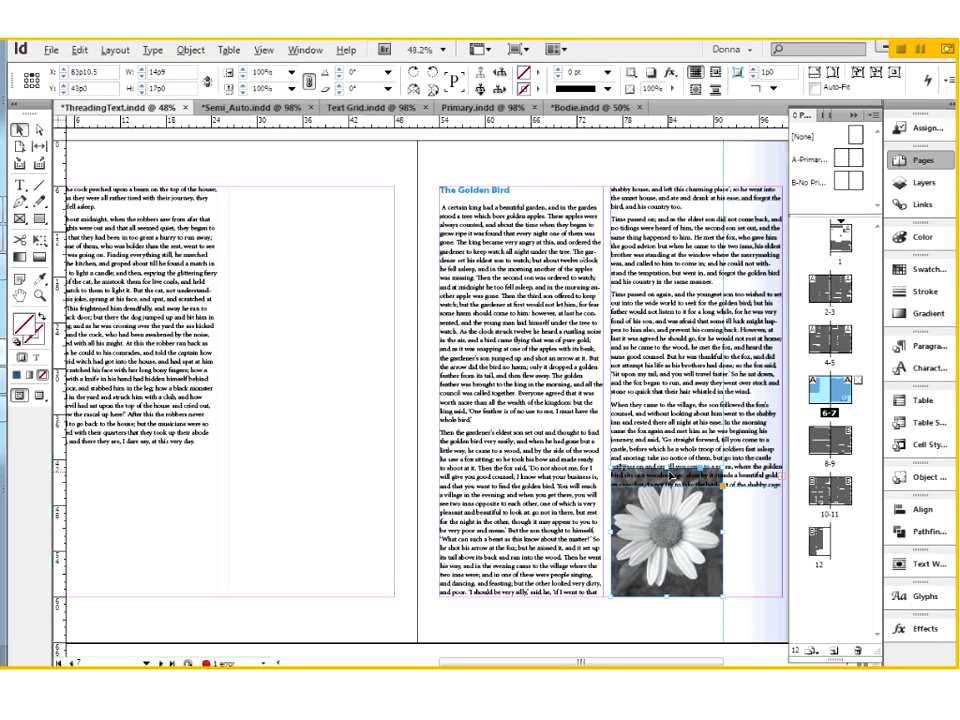
click(765, 625)
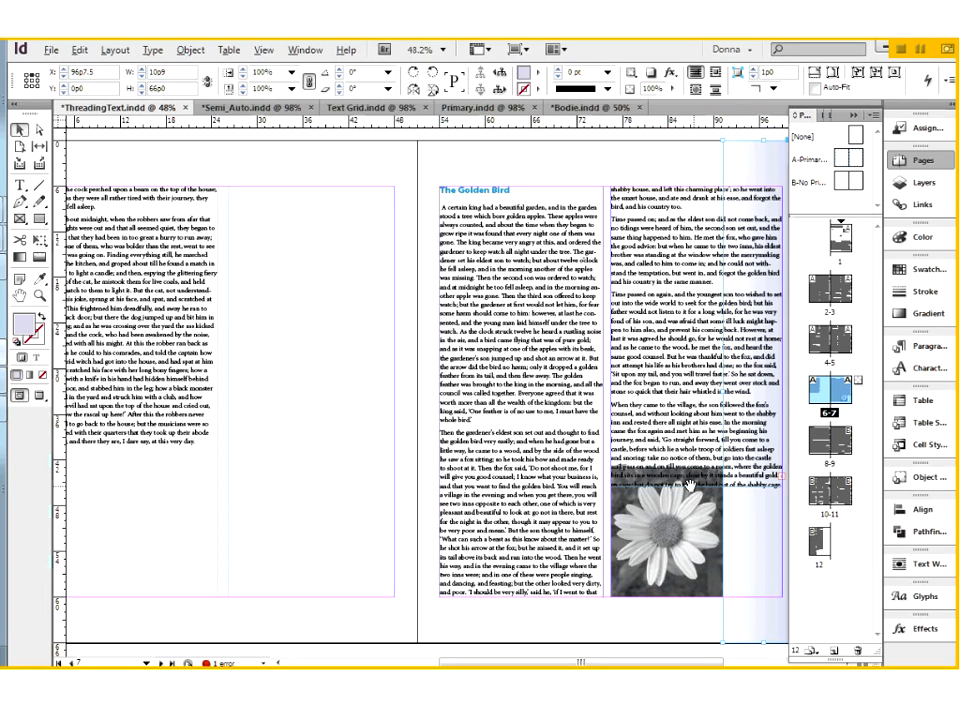
drag(690, 485, 625, 486)
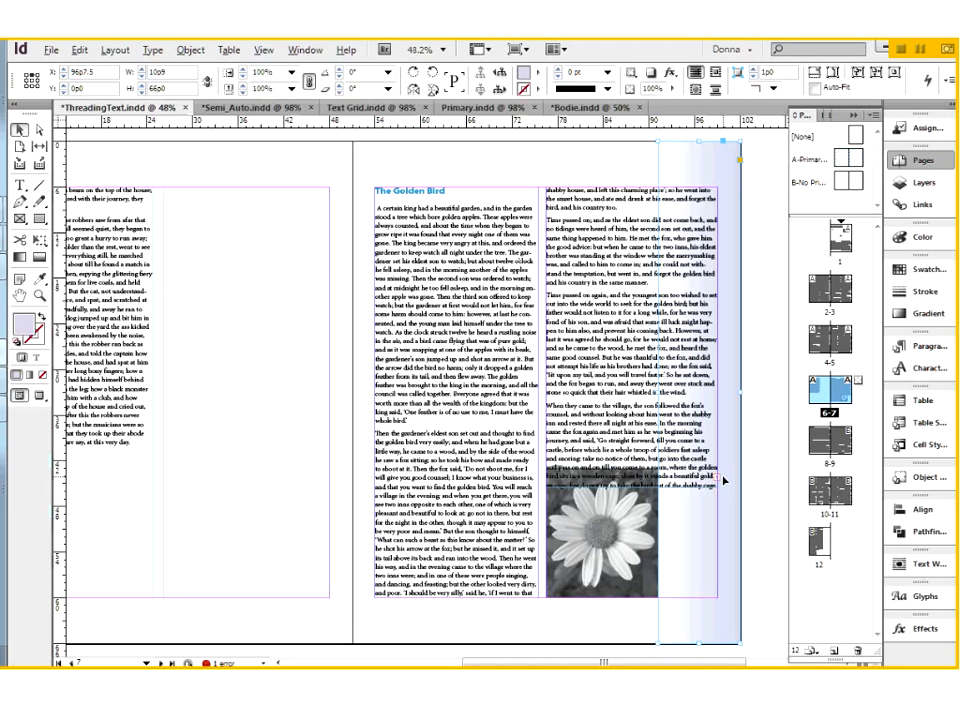
Open Liquid Layout for page 7, review its Layout Adjustment options, and close it again.
click(116, 51)
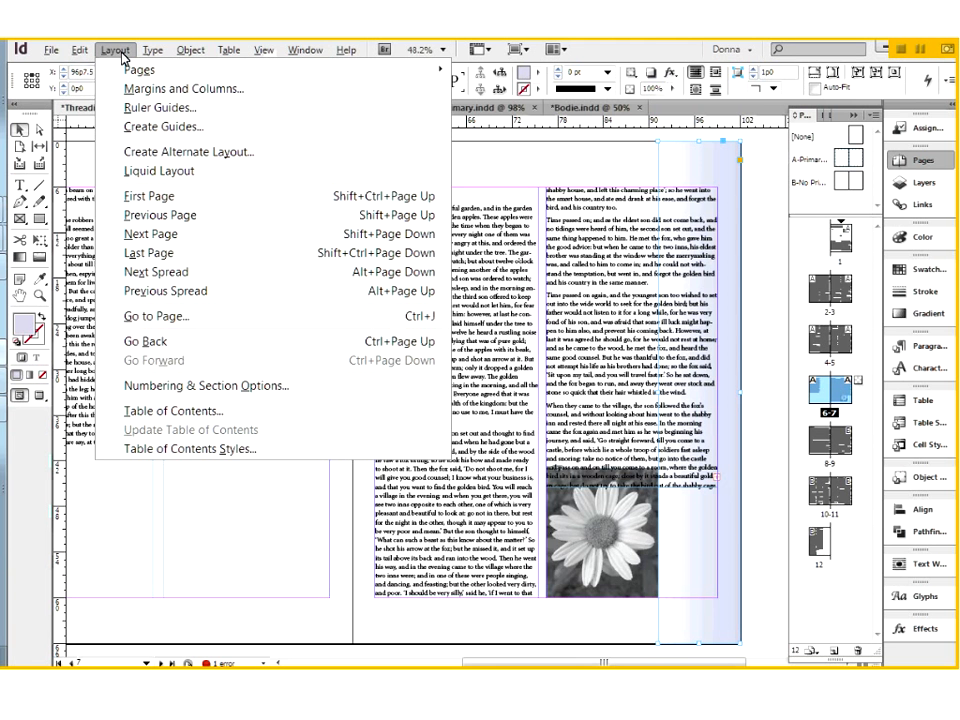
click(160, 171)
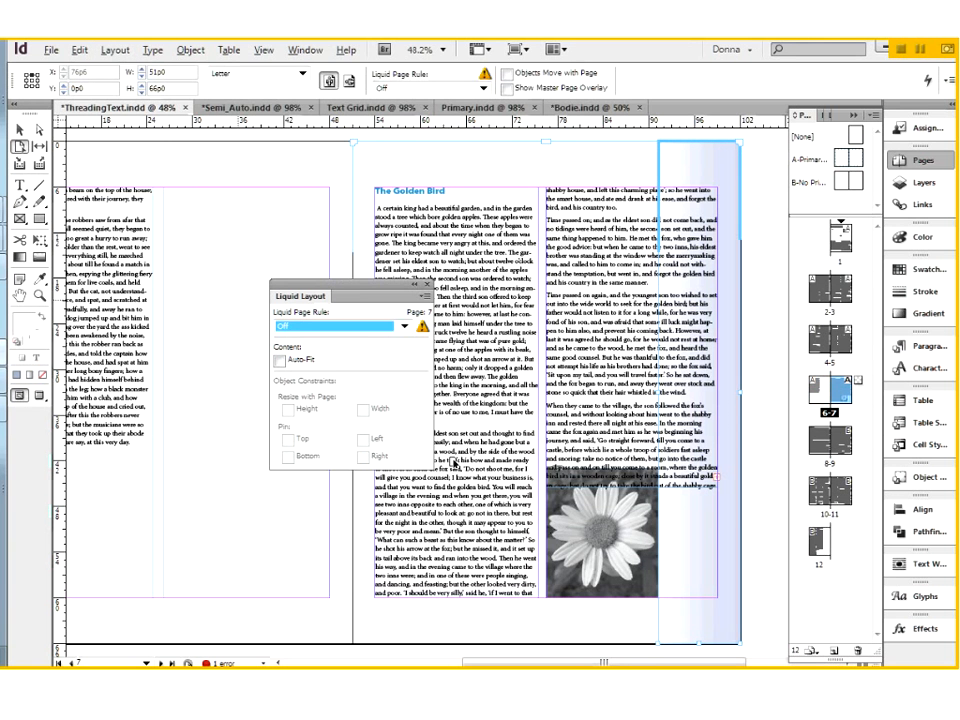
drag(350, 282, 352, 281)
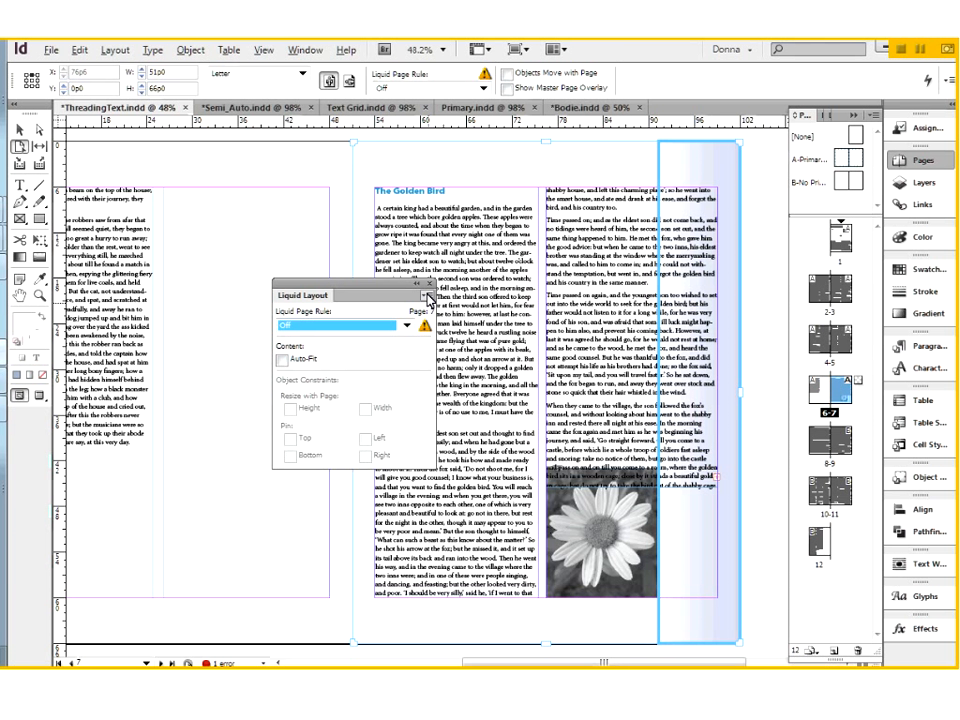
click(428, 296)
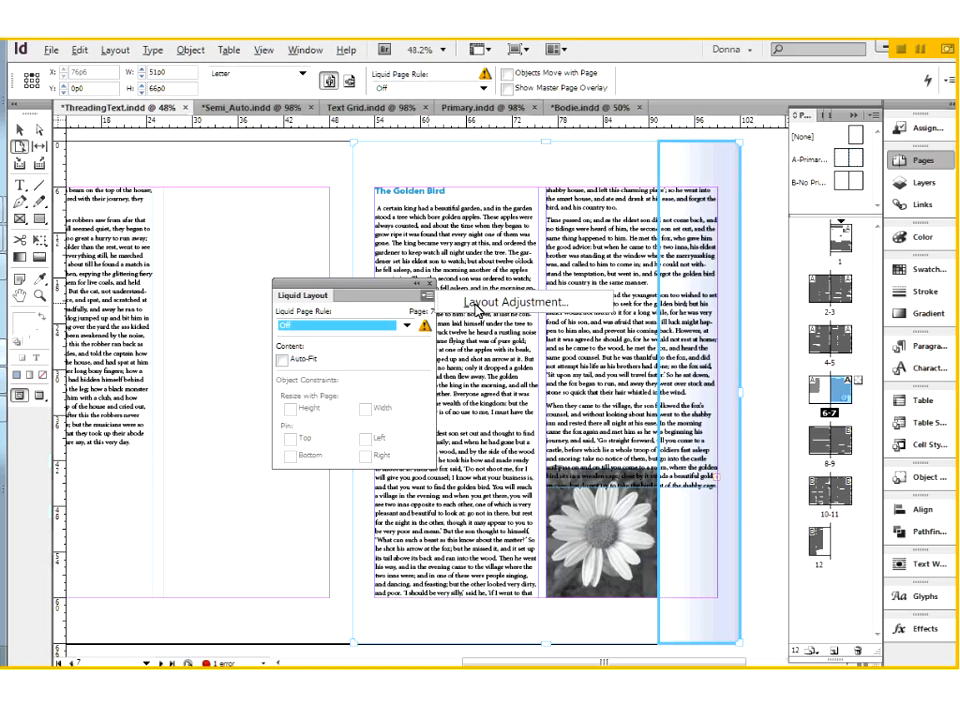
click(470, 306)
drag(398, 298, 413, 266)
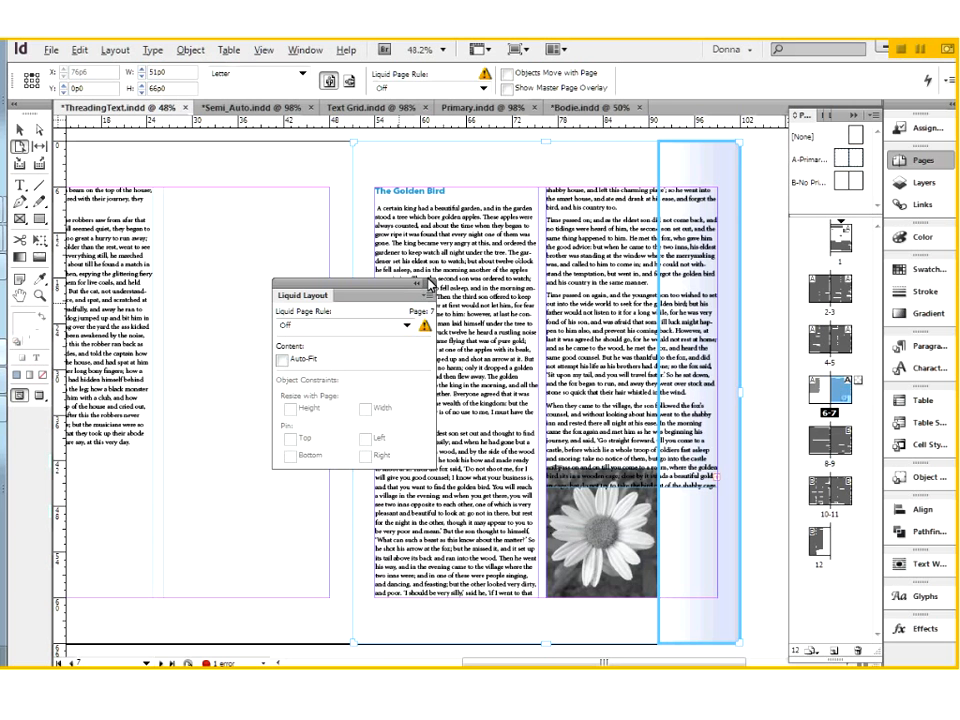
click(429, 283)
Bring up the Liquid Layout controls again from the interactive features.
click(305, 50)
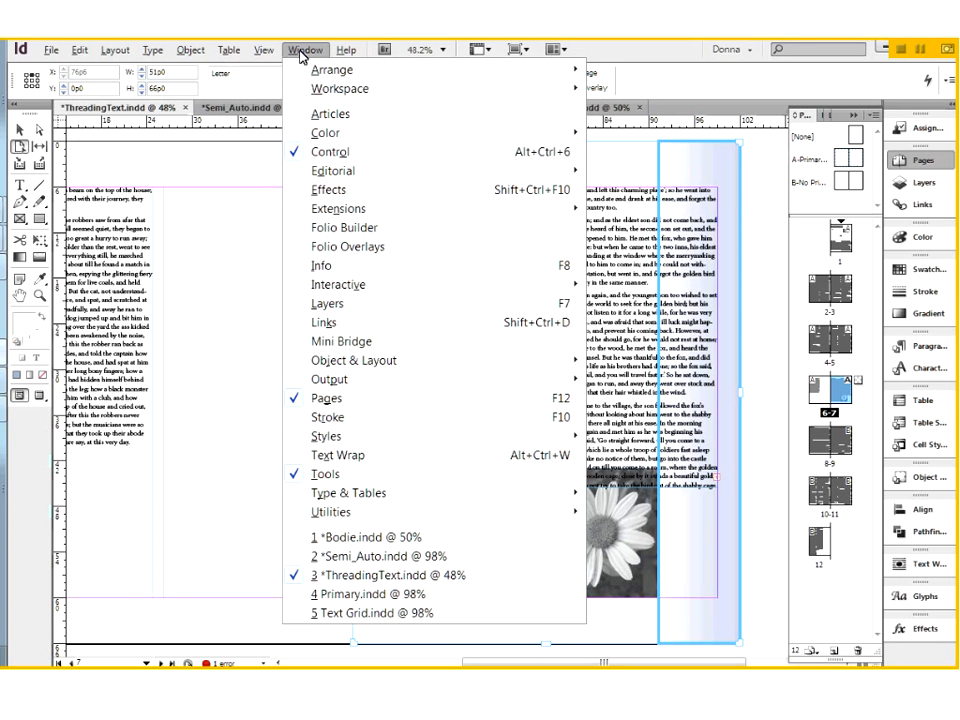
mouse_move(325, 288)
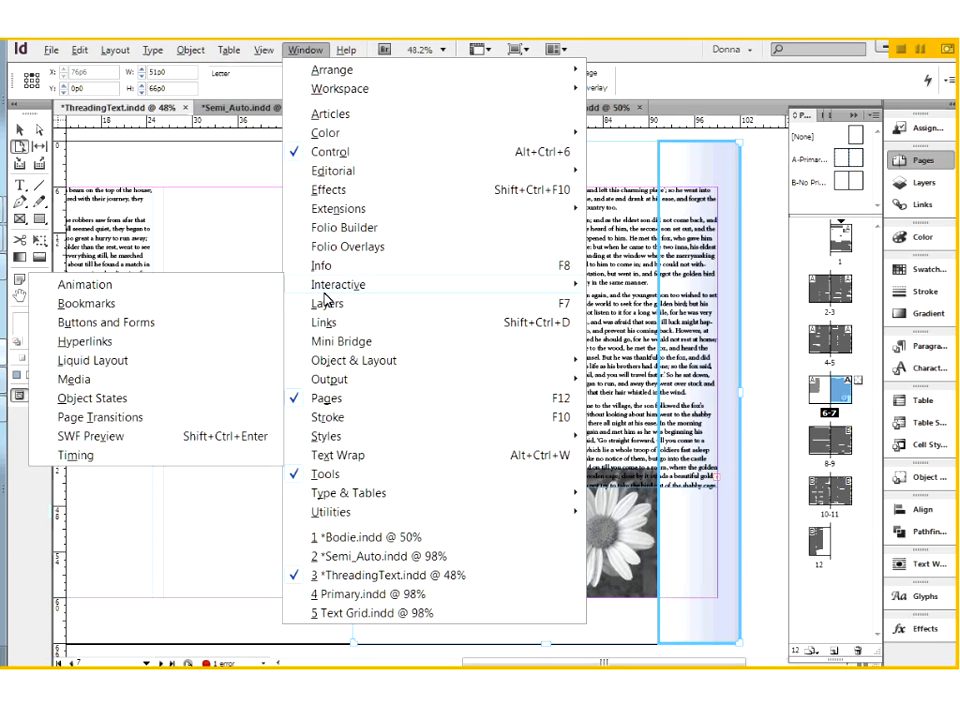
click(116, 366)
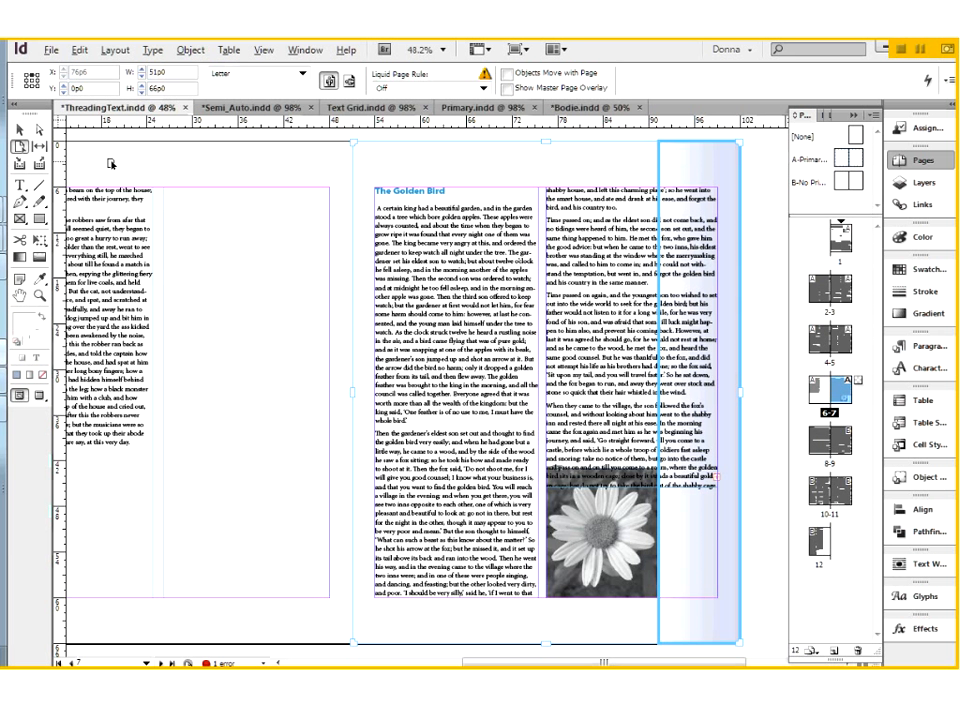
Return to the Selection tool, clear the page selection, and go to page 9 of the document.
click(30, 132)
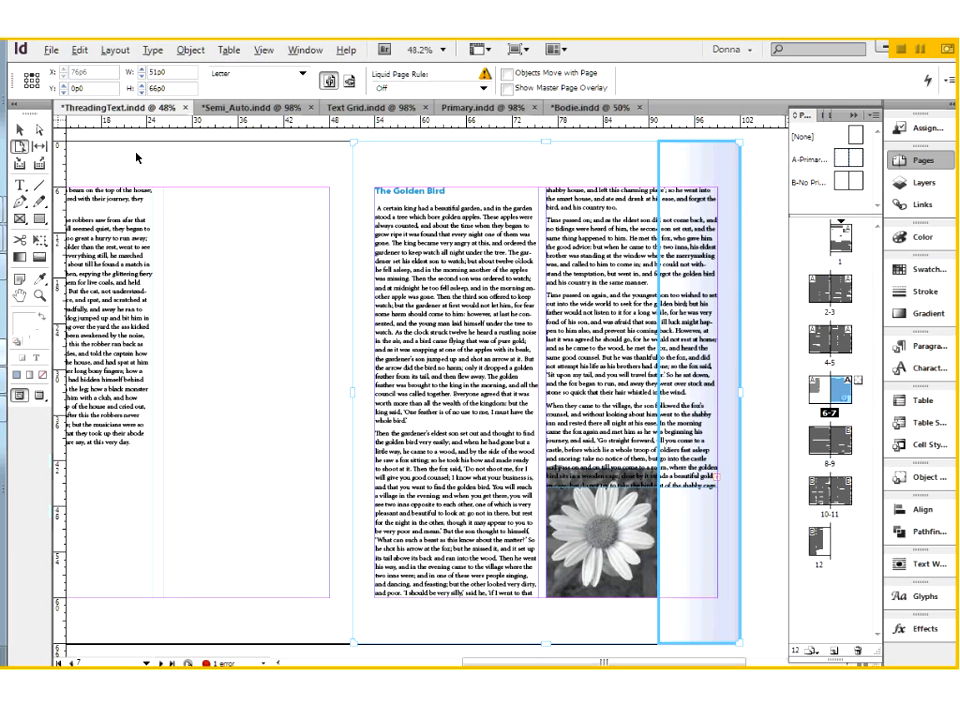
click(221, 167)
key(ctrl+d)
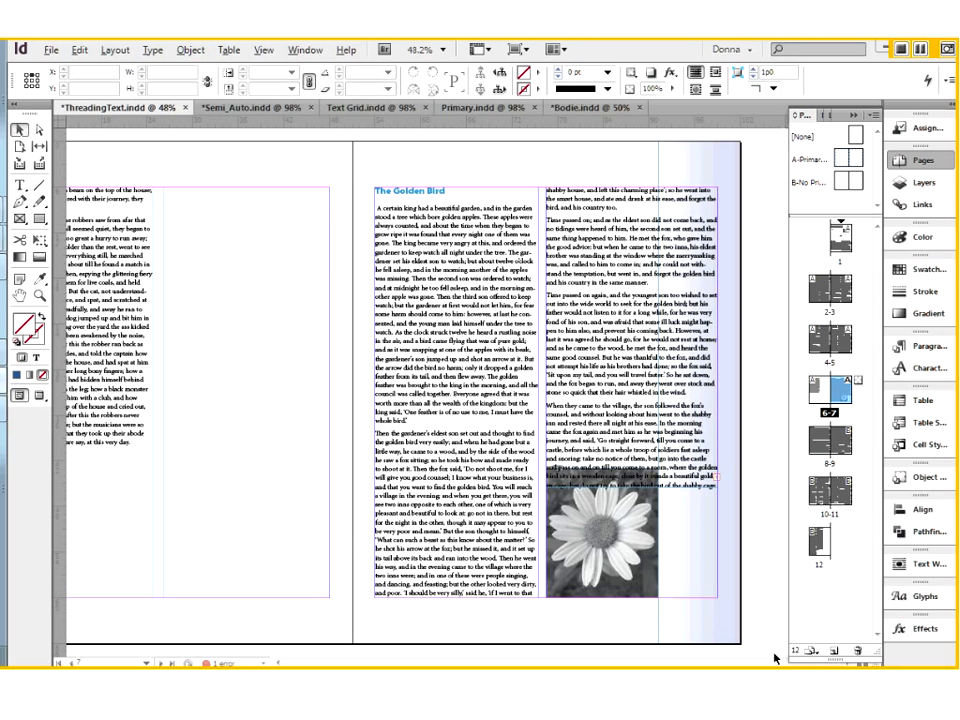
double_click(845, 432)
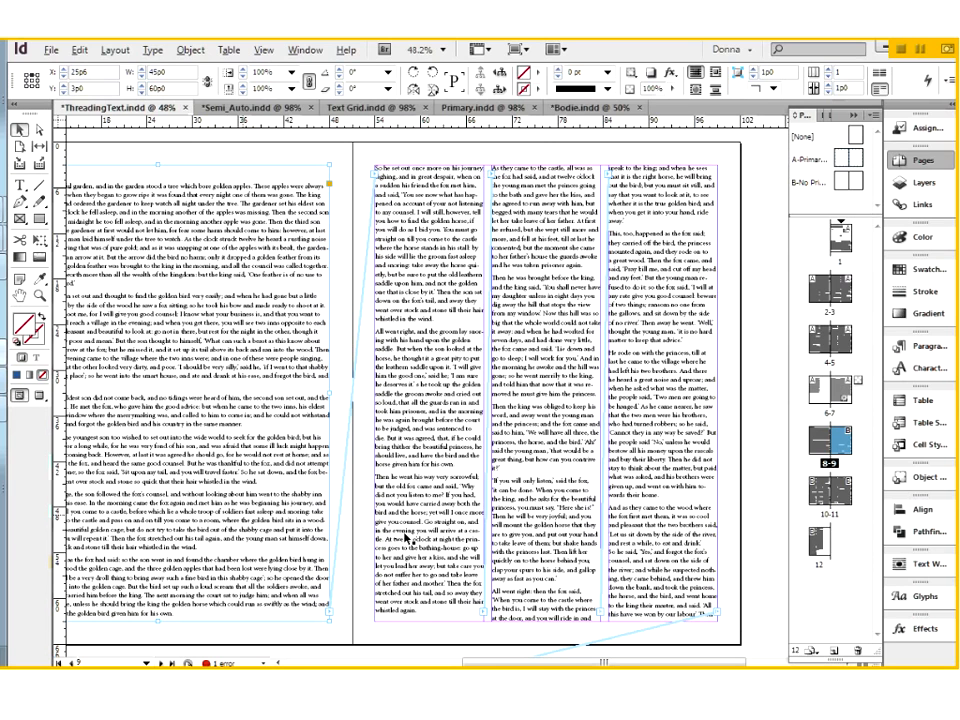
Select the third-column text frame on page 9 and examine its text thread to the next spread.
click(703, 572)
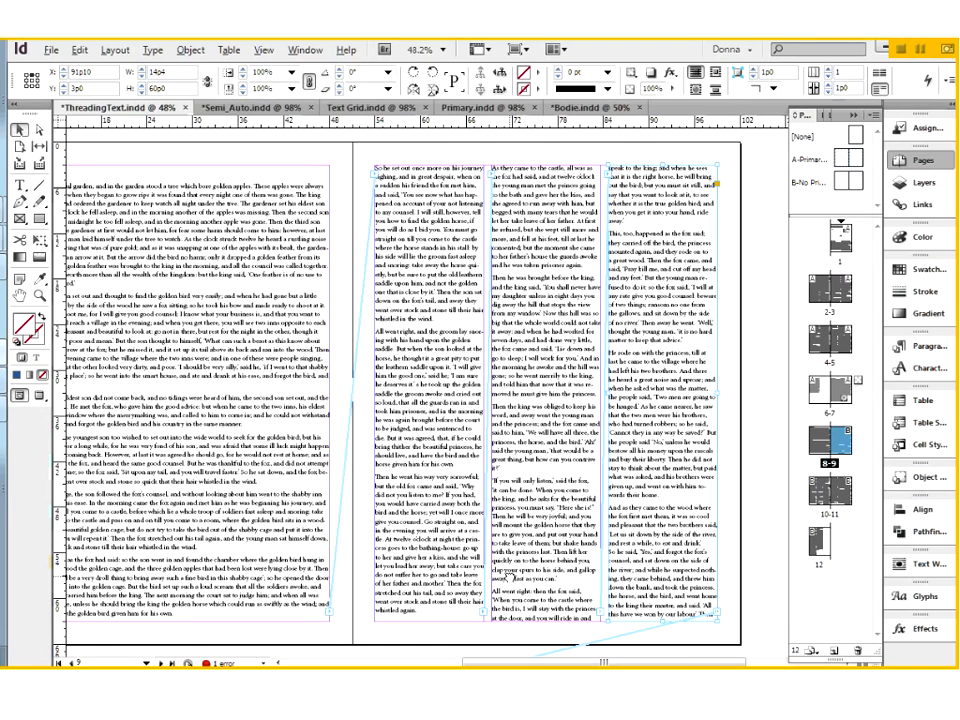
scroll(510, 577, down, 5)
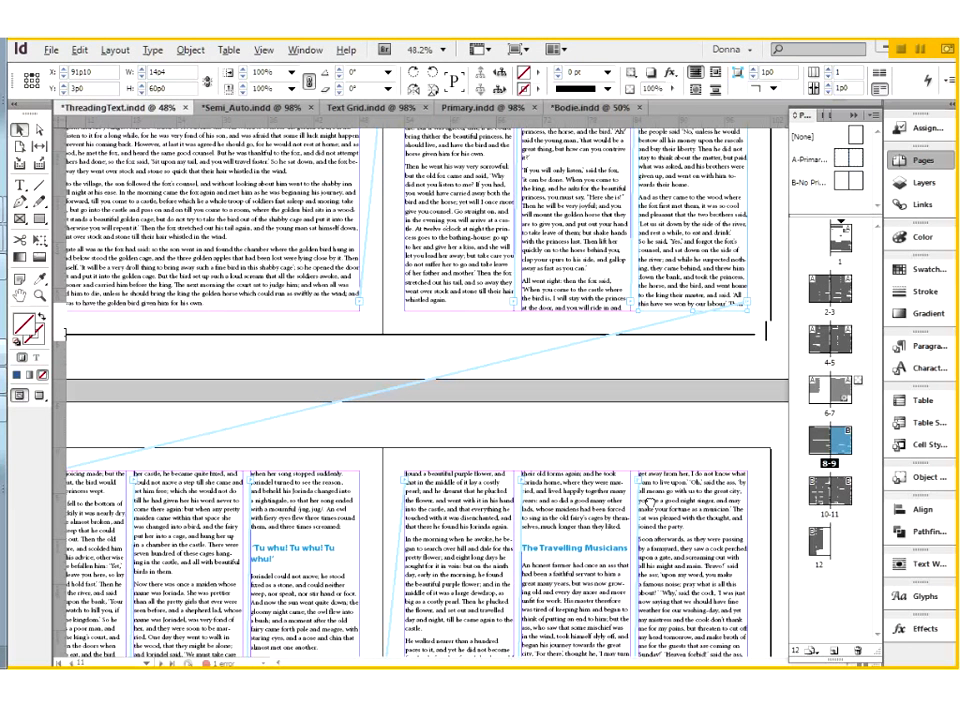
scroll(628, 600, up, 5)
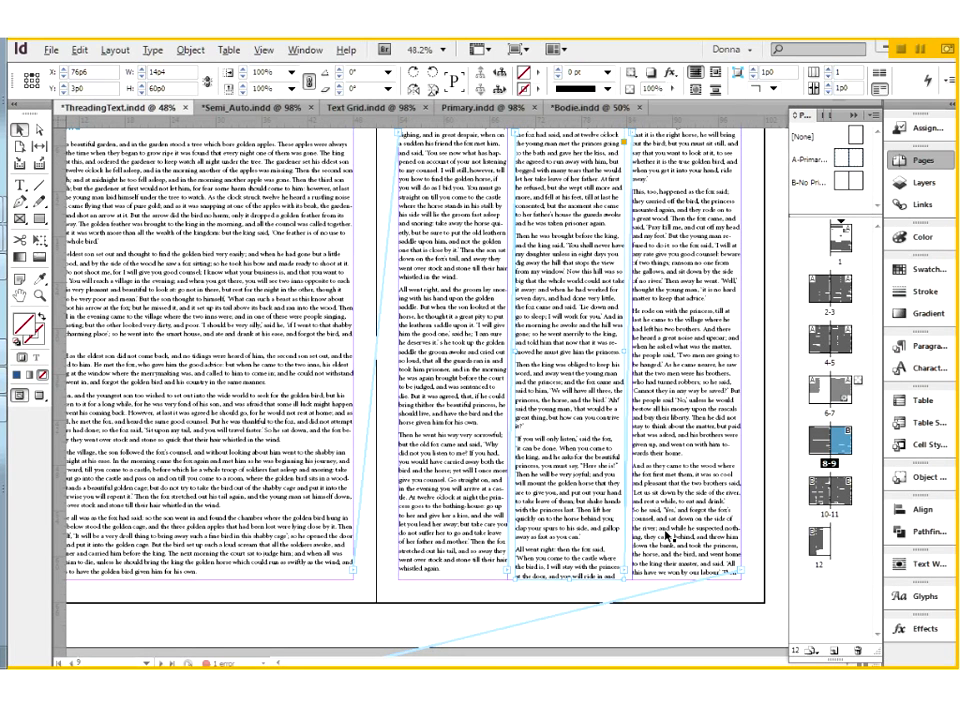
Delete the middle-column text frame on page 9 and inspect the threads running from the first column through the remaining frame.
drag(564, 353, 557, 392)
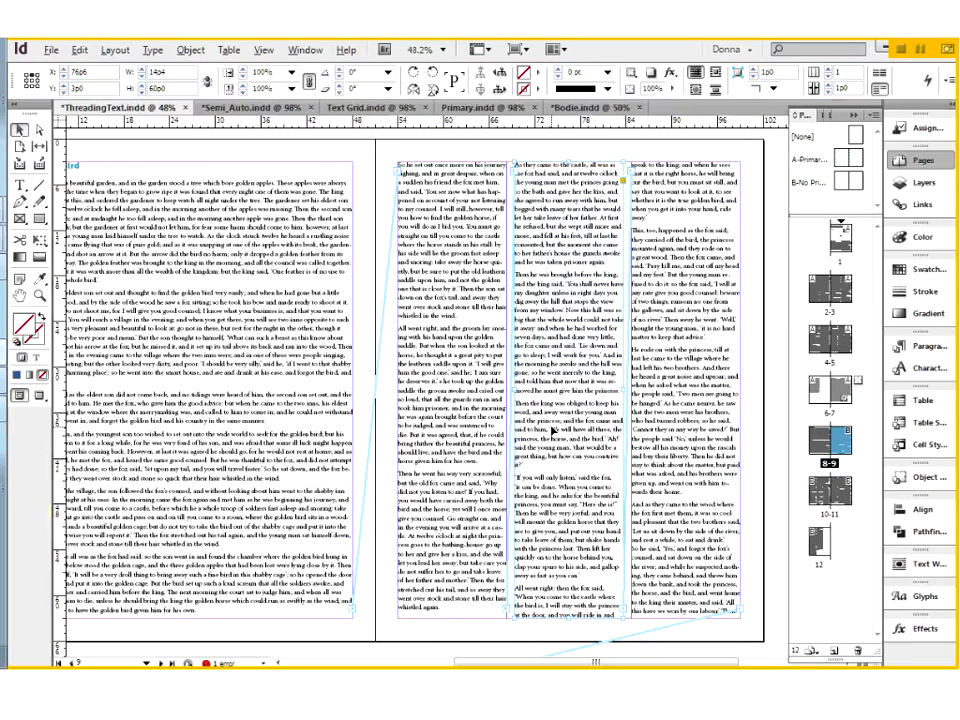
key(Delete)
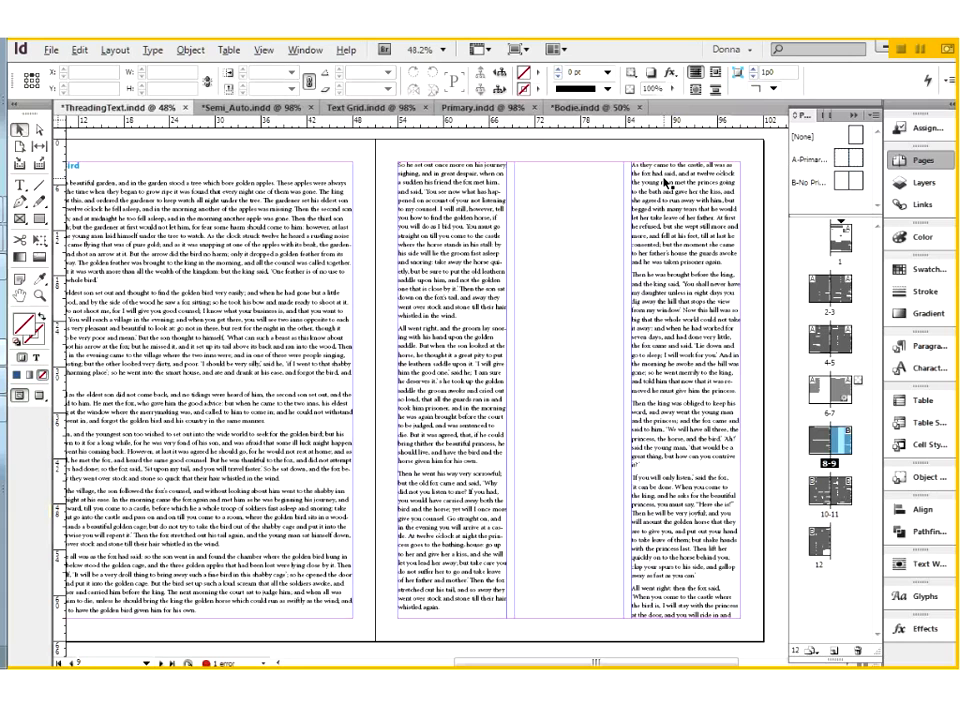
click(470, 496)
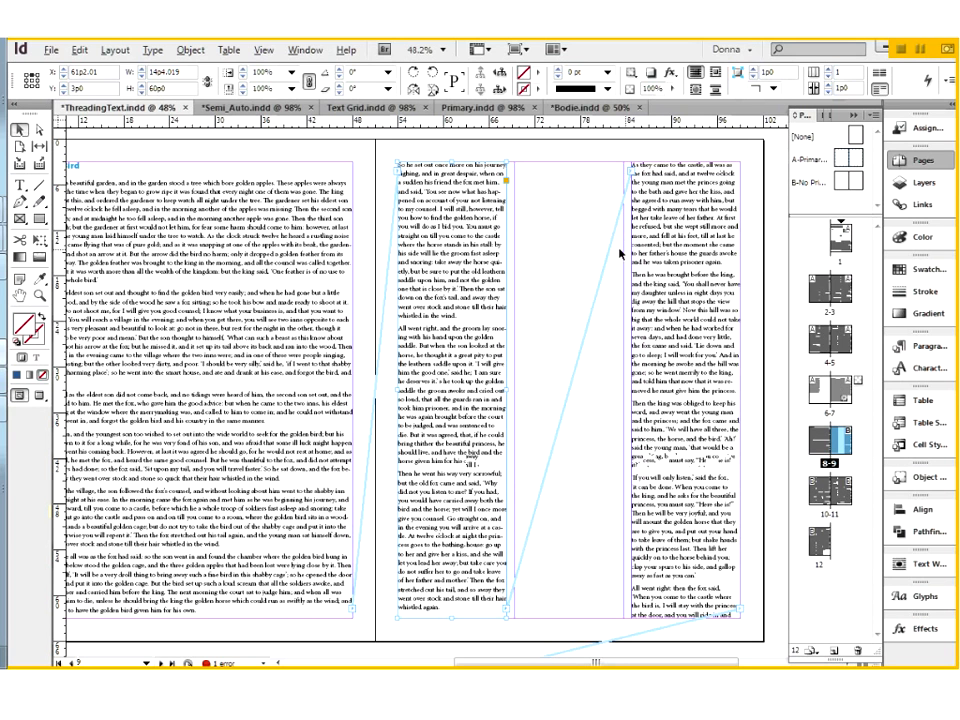
scroll(570, 305, down, 5)
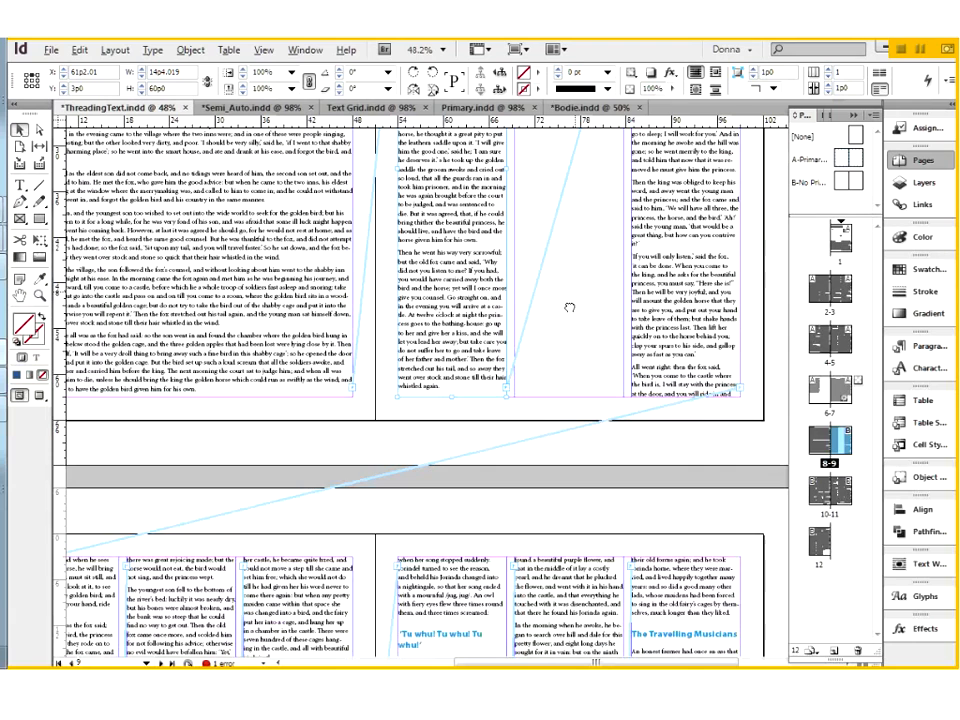
scroll(569, 307, up, 4)
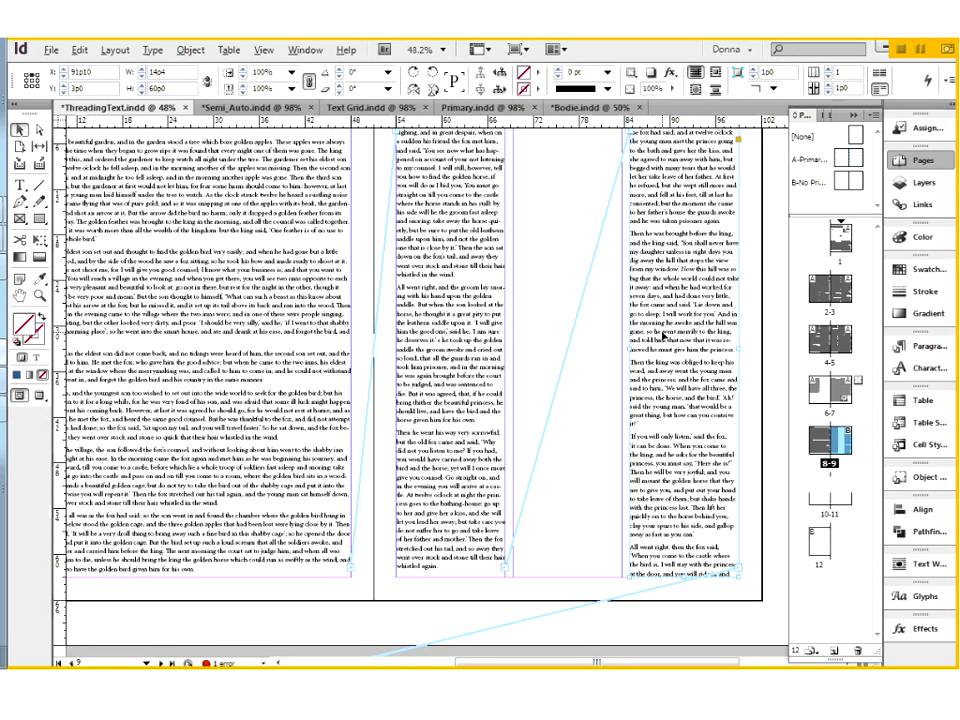
Delete the third-column text frame on page 9 and check where the first column's thread leads.
key(Delete)
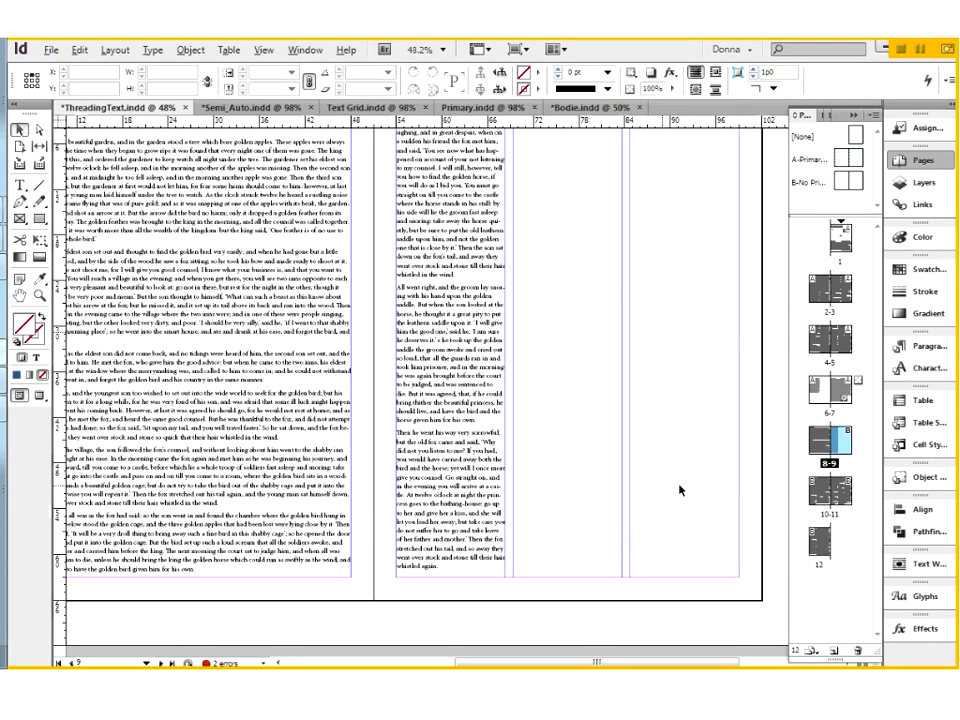
mouse_move(448, 619)
mouse_down()
mouse_move(513, 572)
mouse_move(603, 345)
mouse_up()
click(632, 274)
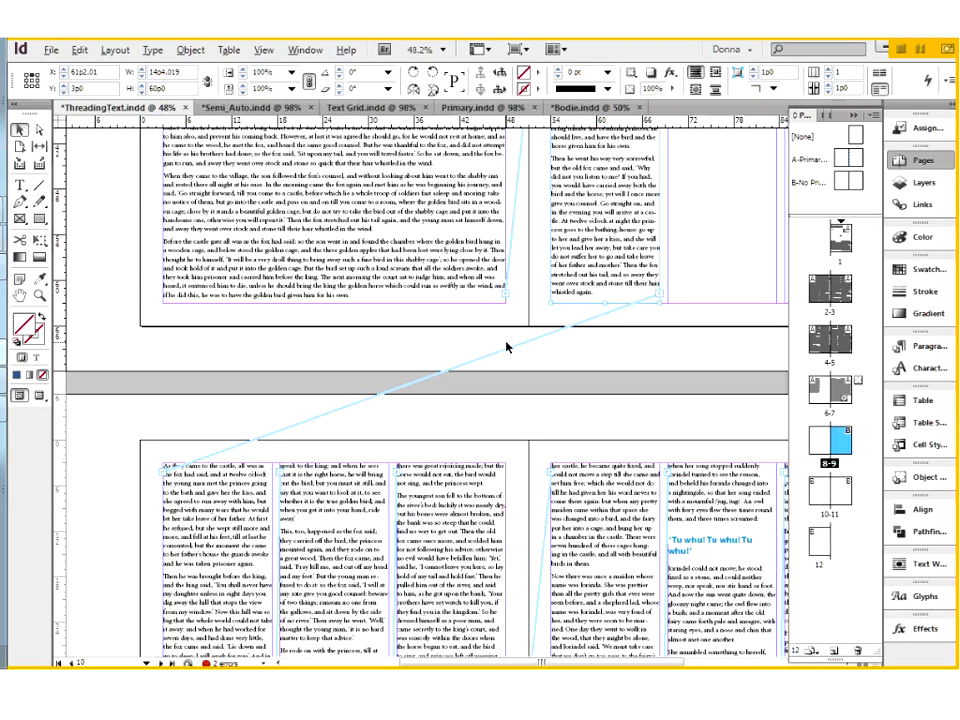
Undo both text frame deletions on page 9.
key(ctrl+z)
key(ctrl+z)
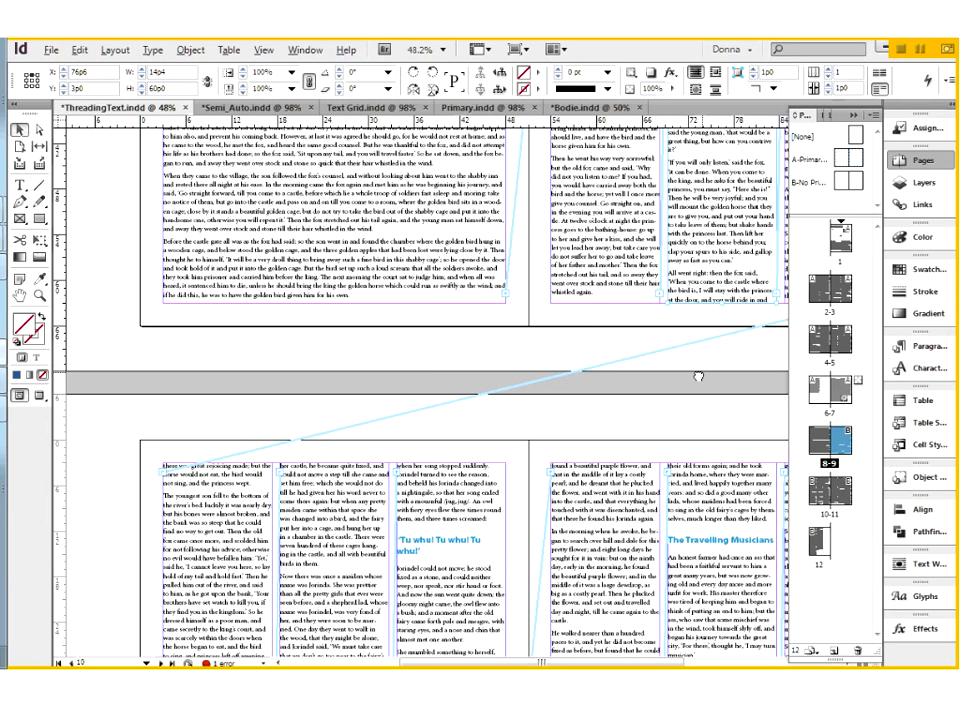
drag(698, 377, 461, 657)
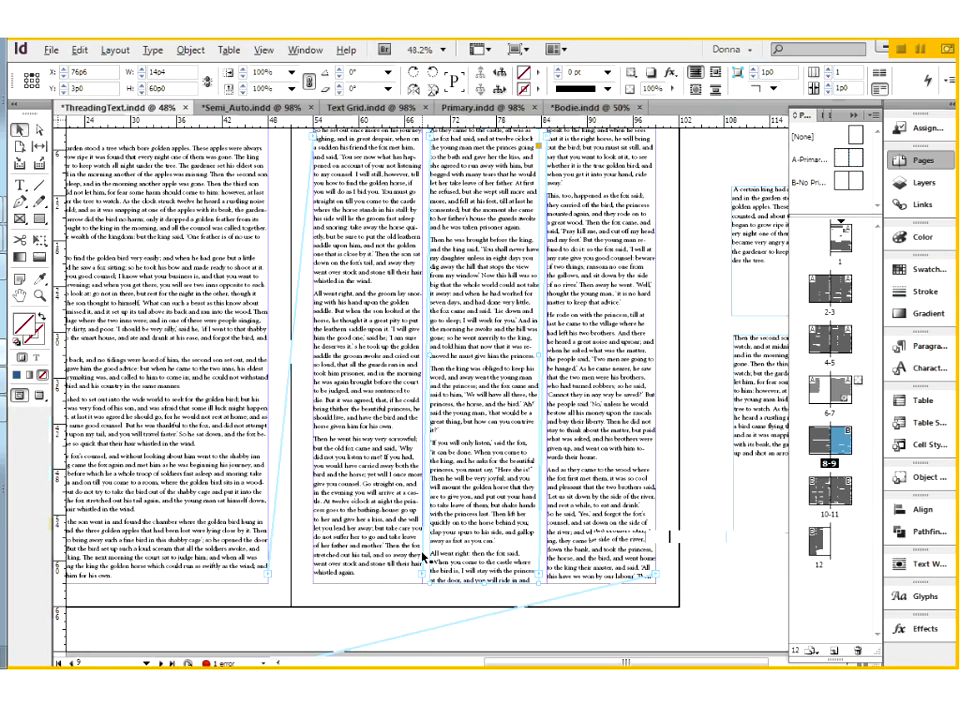
Break the text thread leaving the first-column frame on page 9.
key(ctrl+equal)
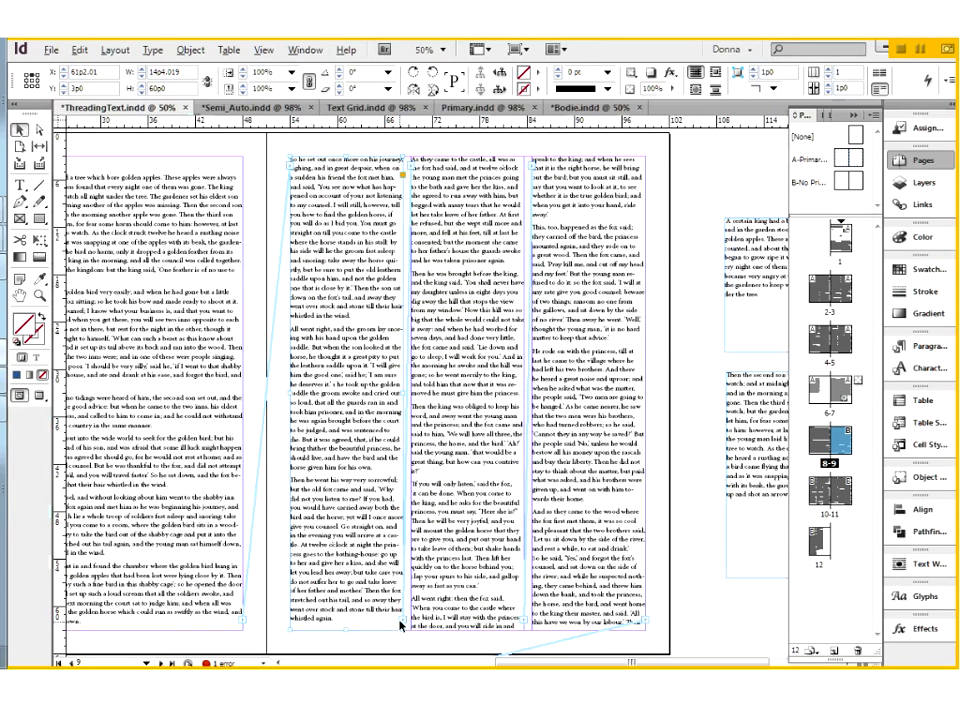
click(403, 622)
click(405, 622)
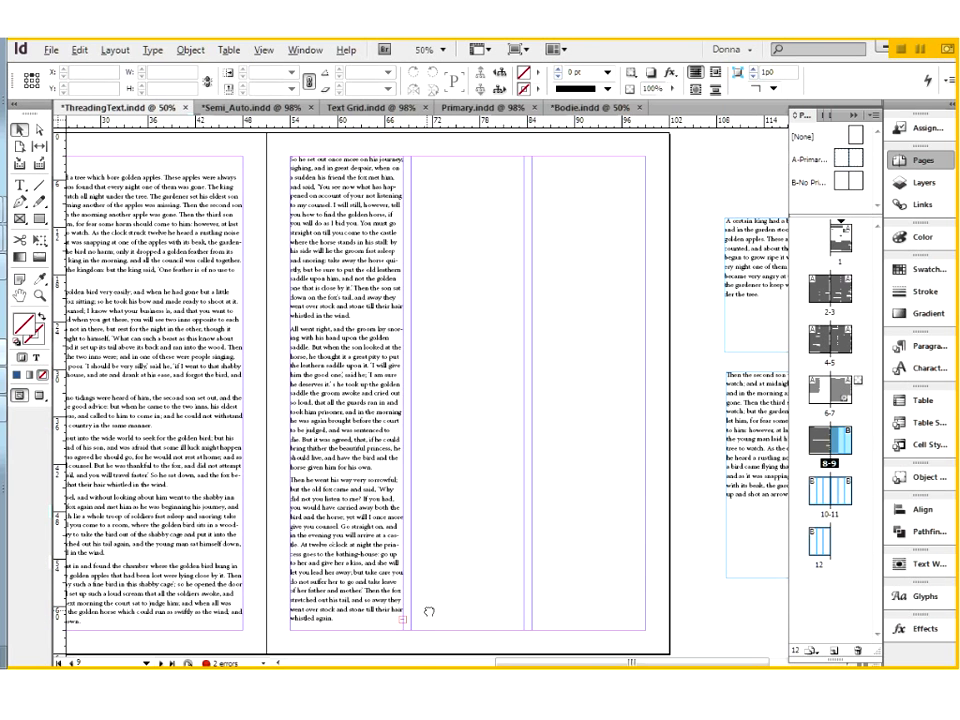
drag(429, 611, 559, 371)
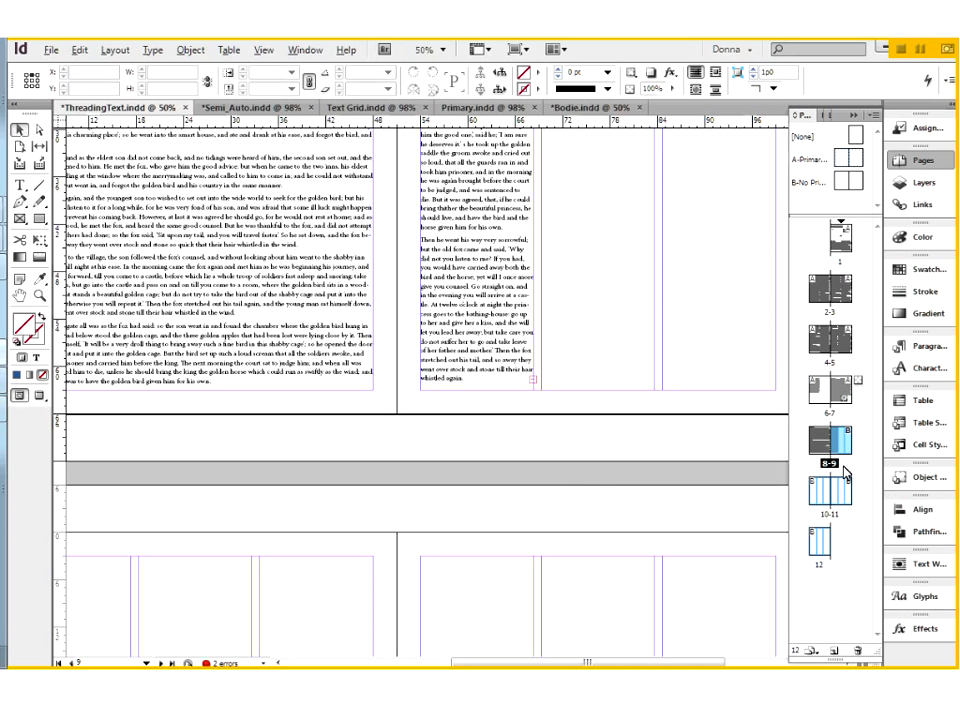
Load the overset text from page 9's first column and thread it into the first column of page 10.
click(513, 358)
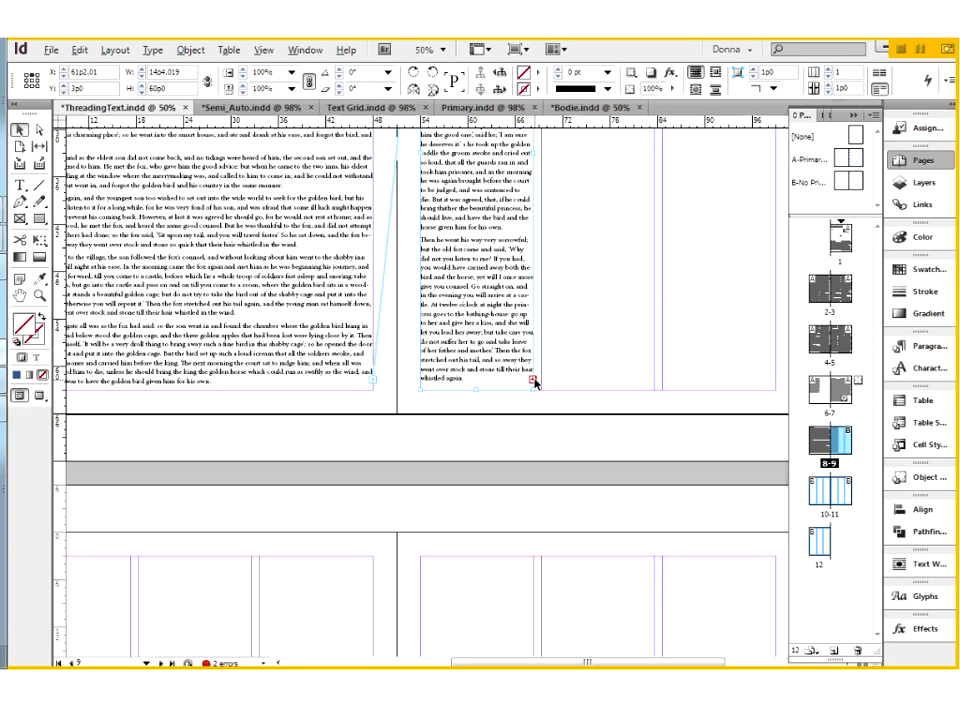
click(533, 380)
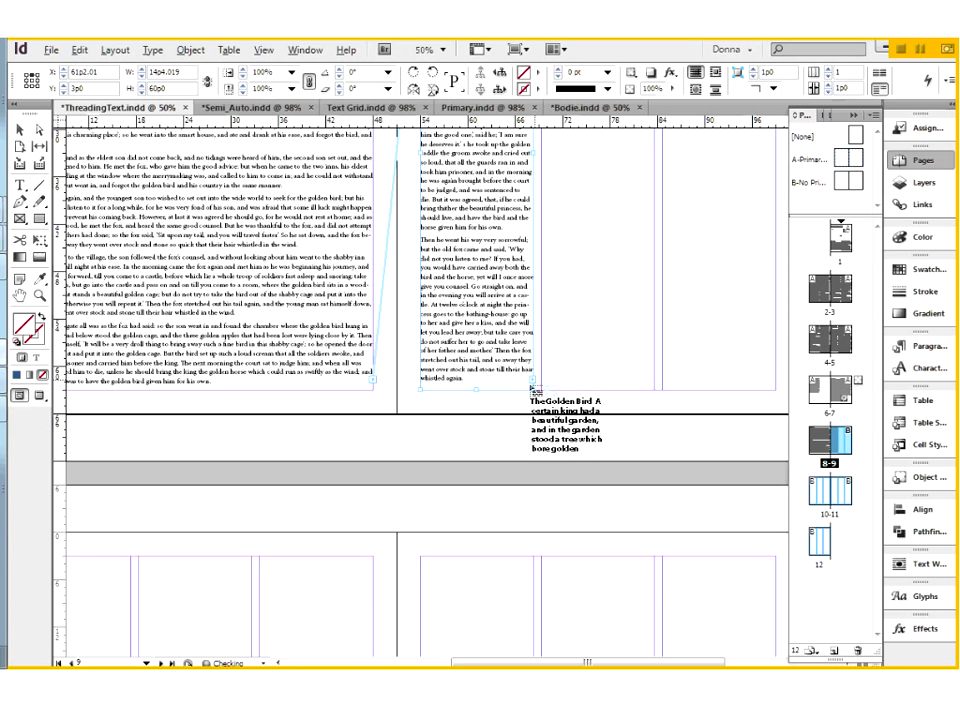
click(450, 507)
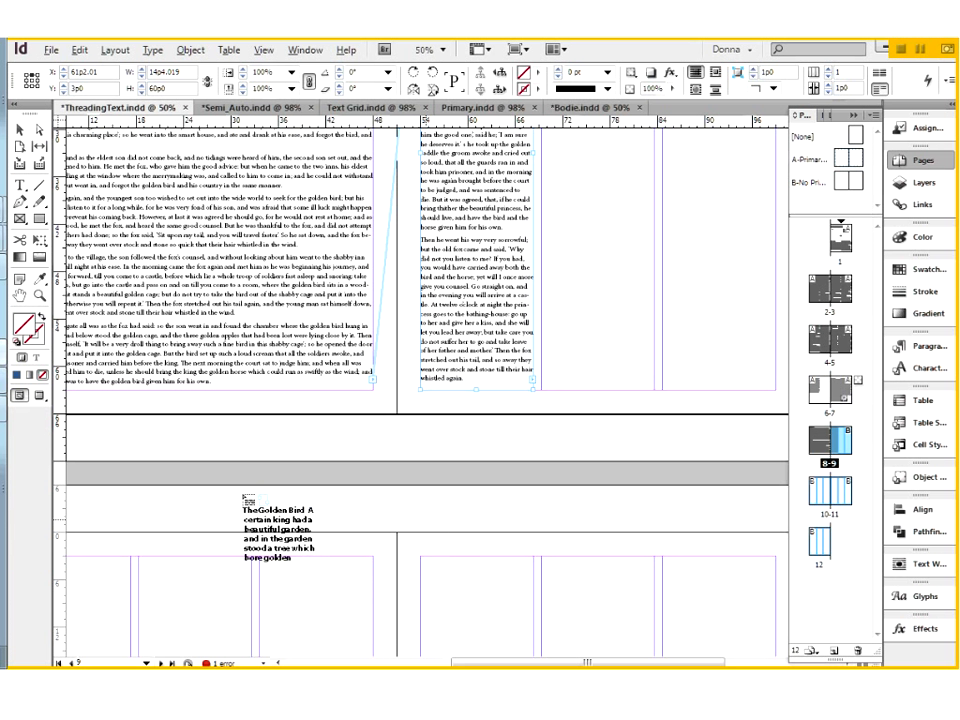
key(space)
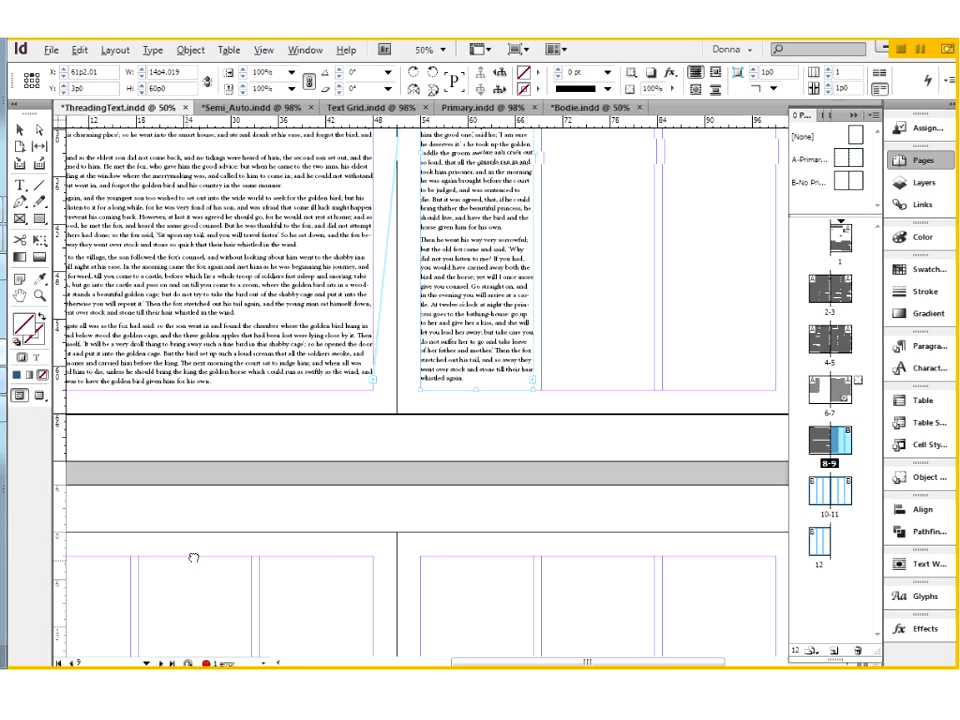
drag(194, 557, 216, 414)
click(172, 381)
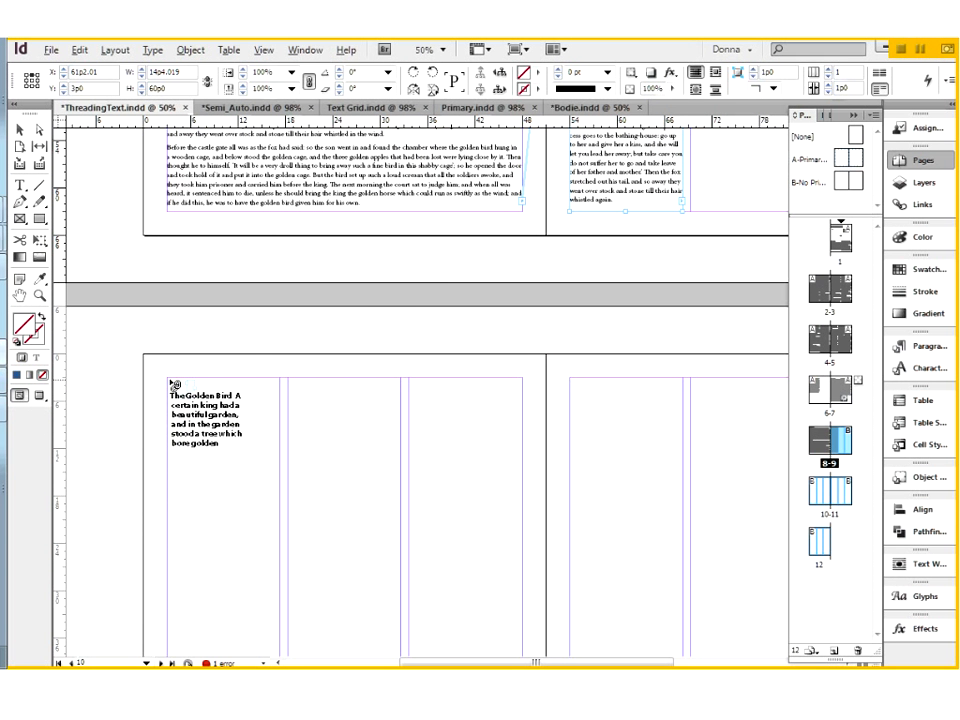
click(172, 382)
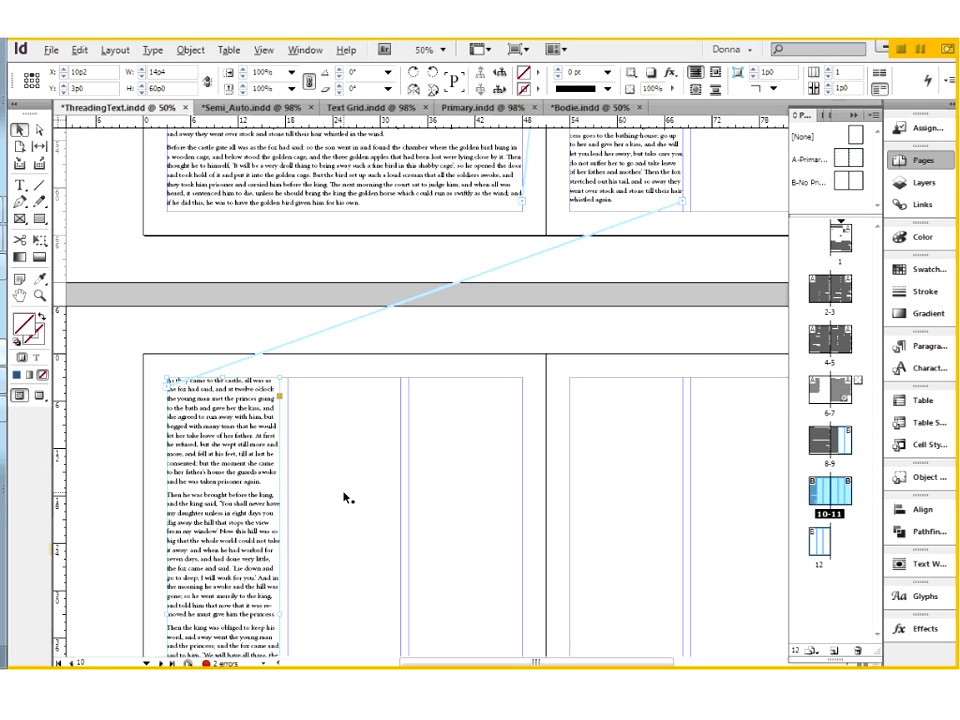
Thread the overset text from page 10's first column into the second column of that page.
scroll(343, 497, down, 5)
click(280, 531)
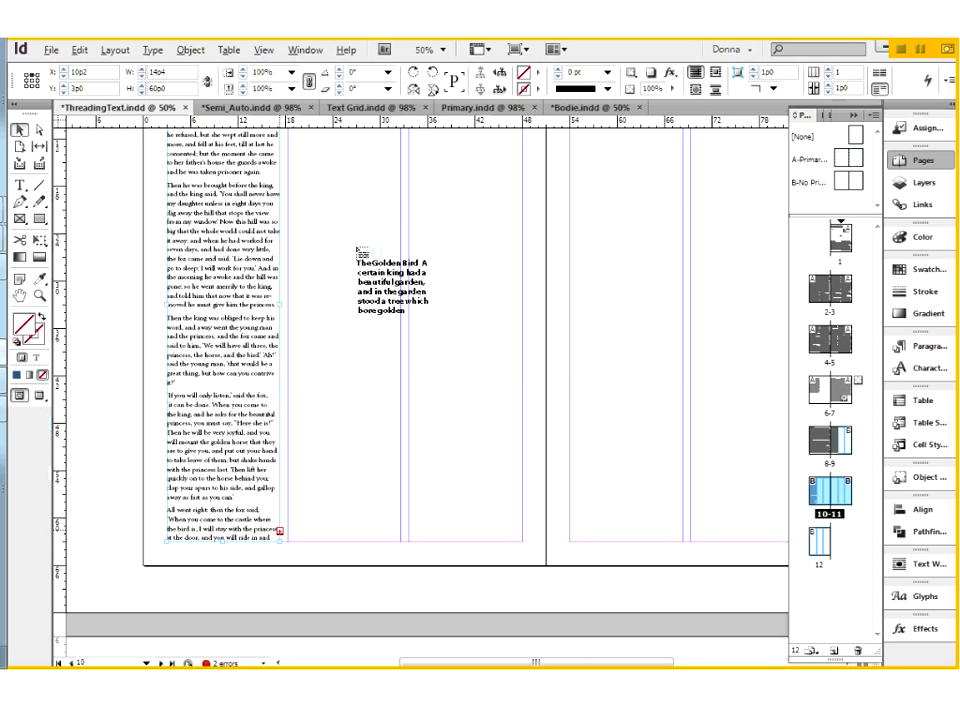
scroll(340, 252, up, 3)
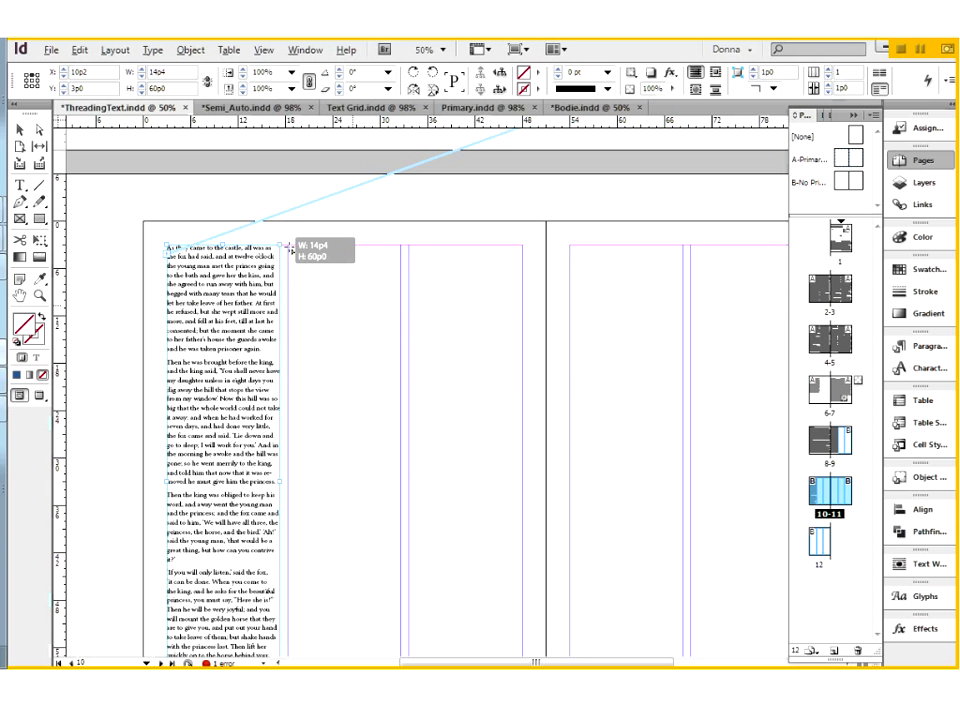
click(291, 248)
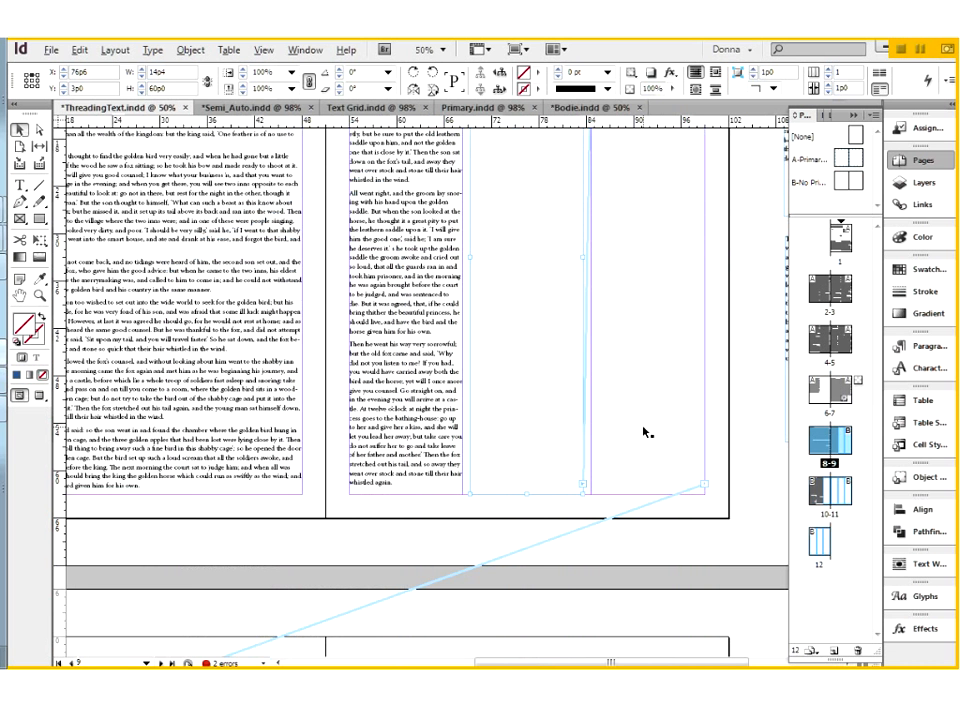
Select the empty middle-column frame on page 9 and examine the threads linking the remaining empty frames.
click(622, 420)
click(550, 436)
drag(639, 365, 686, 65)
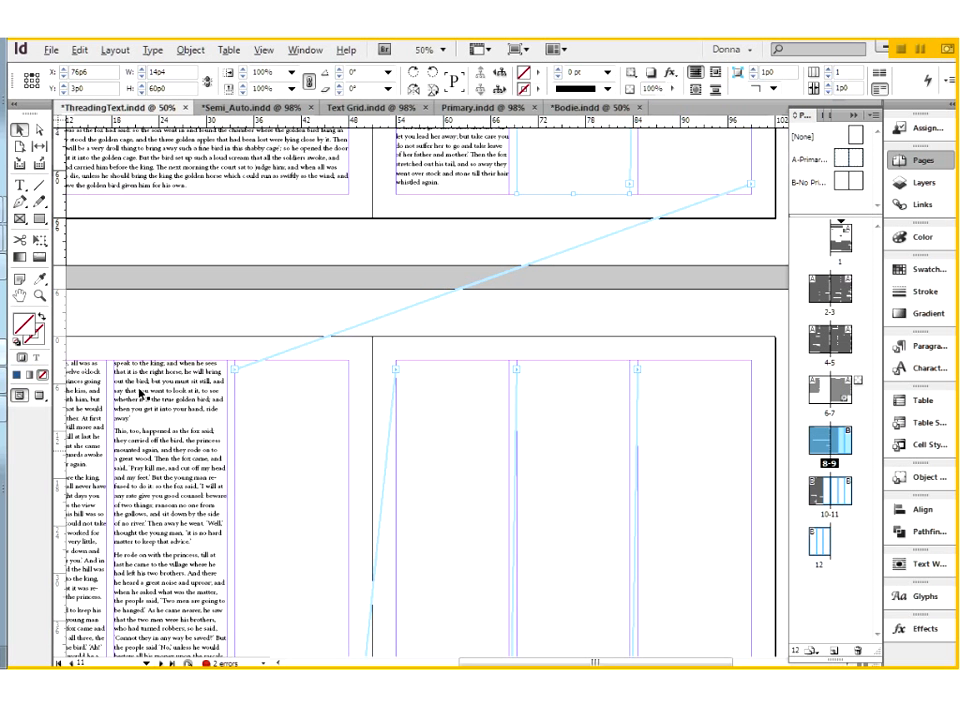
Thread the overset text from page 10's second column into the third column of that page.
click(148, 465)
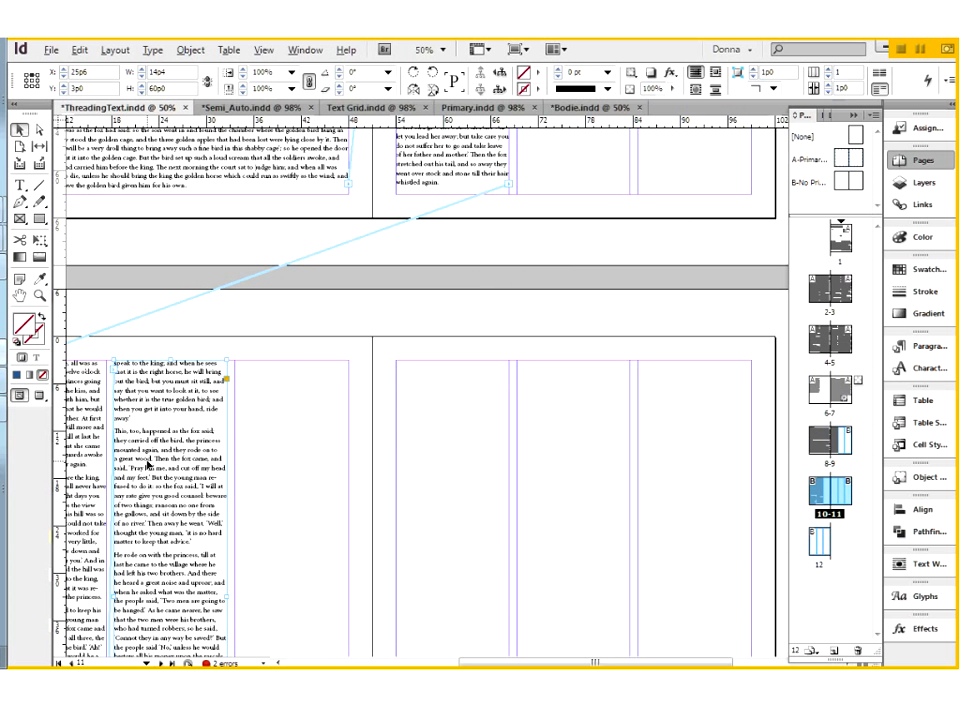
scroll(148, 465, down, 3)
click(227, 647)
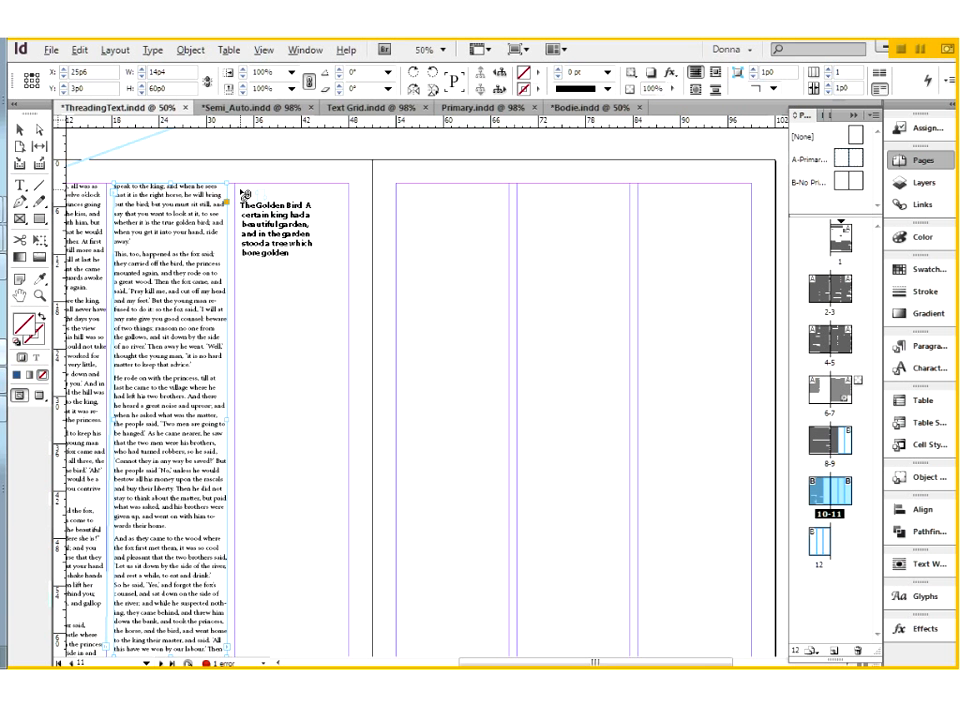
click(240, 189)
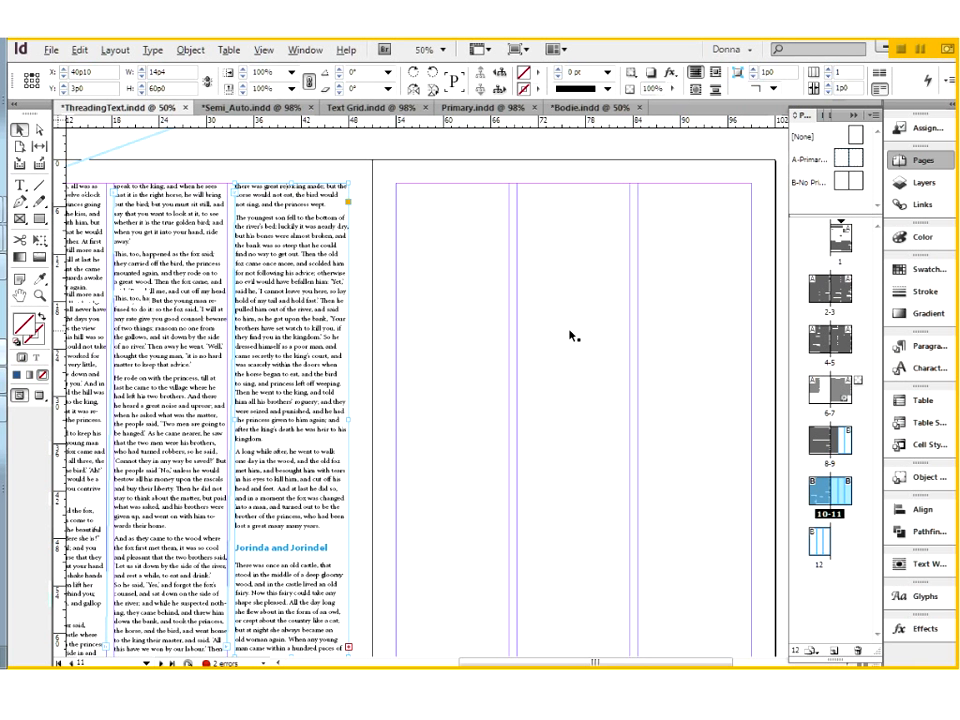
Examine the separate thread of empty frames from page 9 through pages 11 and 12.
scroll(572, 336, up, 2)
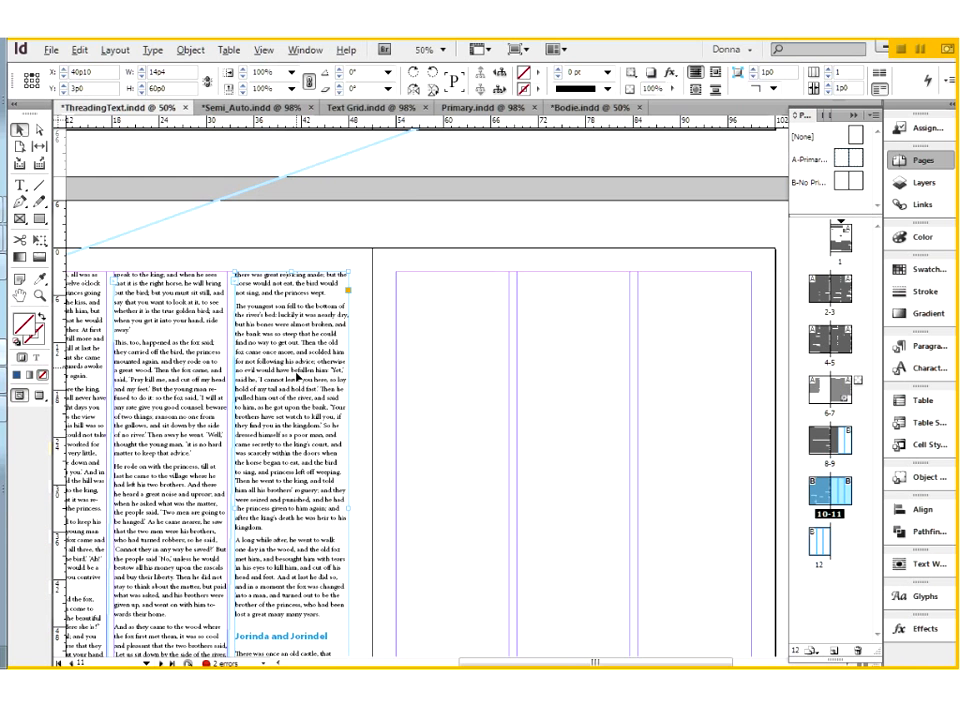
scroll(298, 378, up, 5)
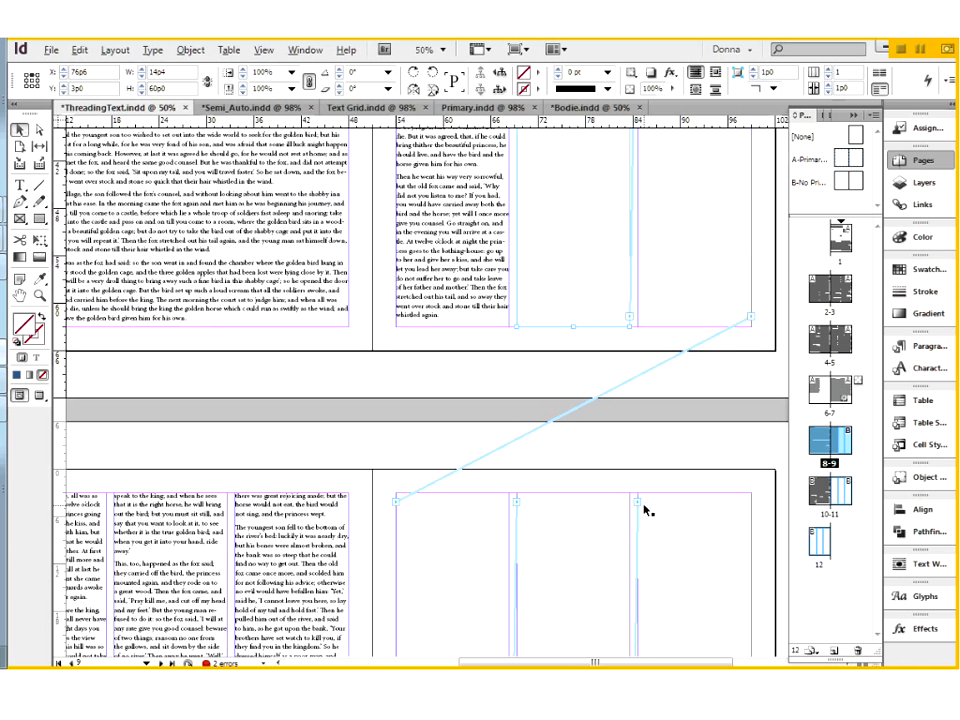
scroll(648, 510, down, 10)
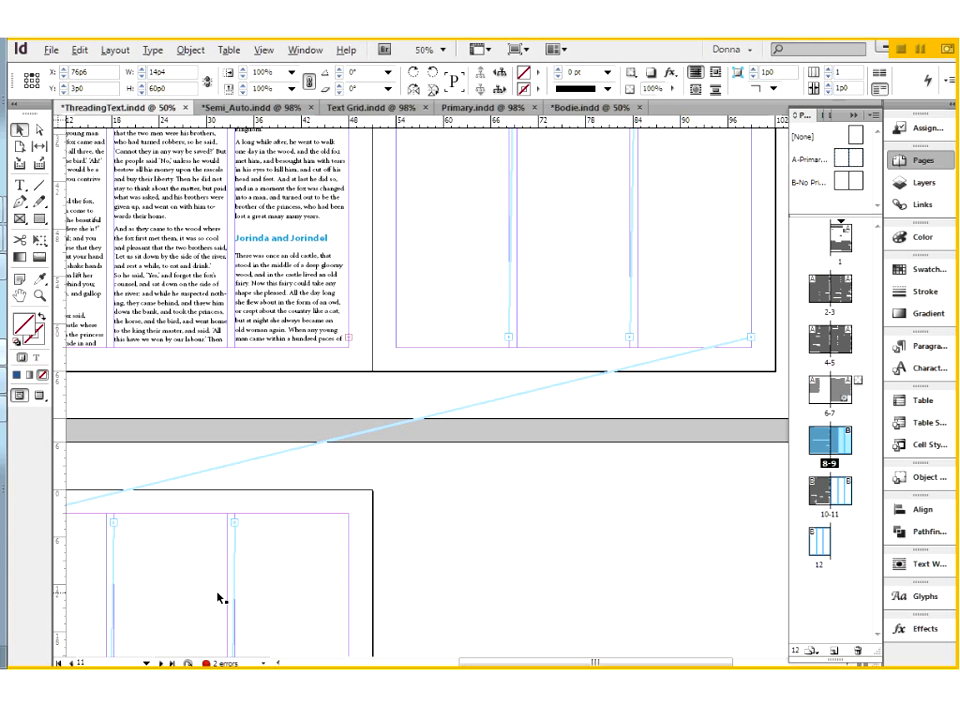
drag(555, 245, 542, 411)
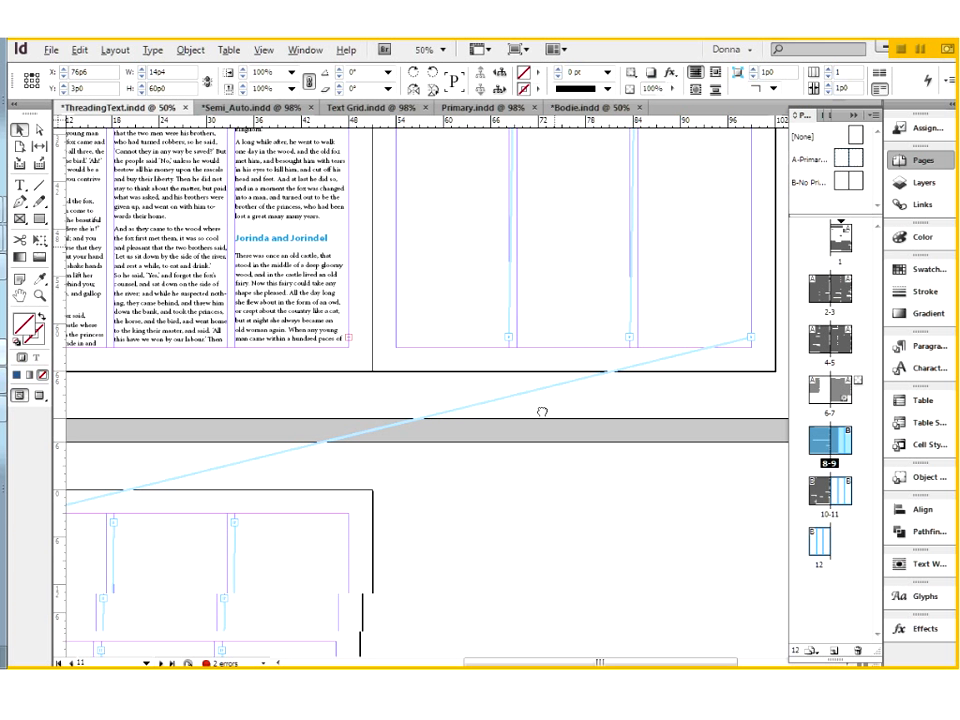
scroll(585, 606, down, 3)
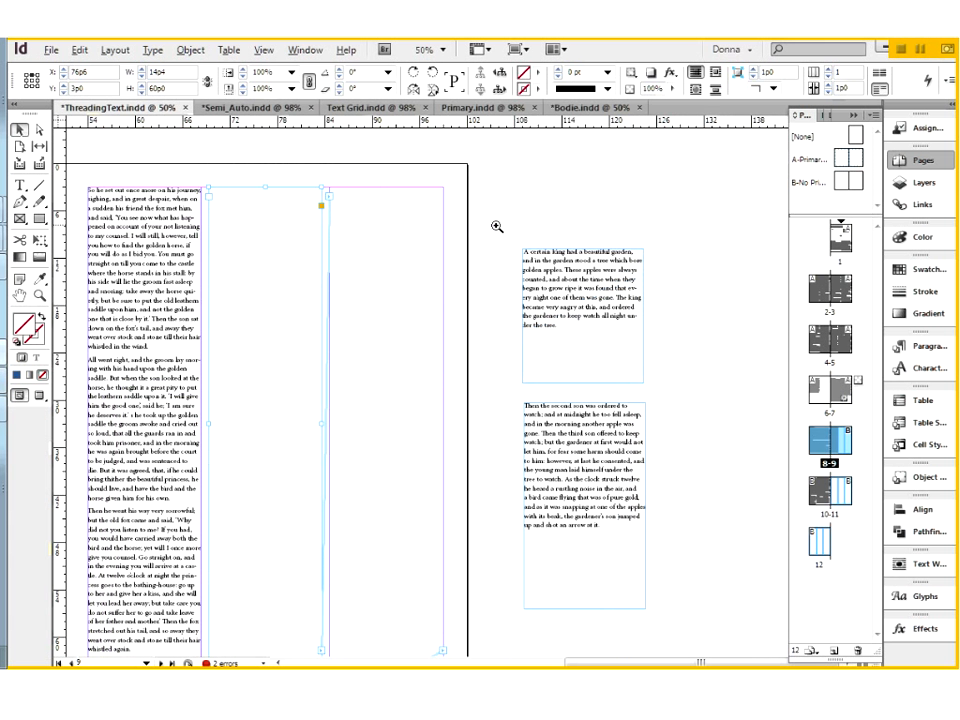
Select each of the two text frames on the pasteboard beside page 9 to inspect their in and out ports.
drag(496, 225, 664, 630)
click(541, 275)
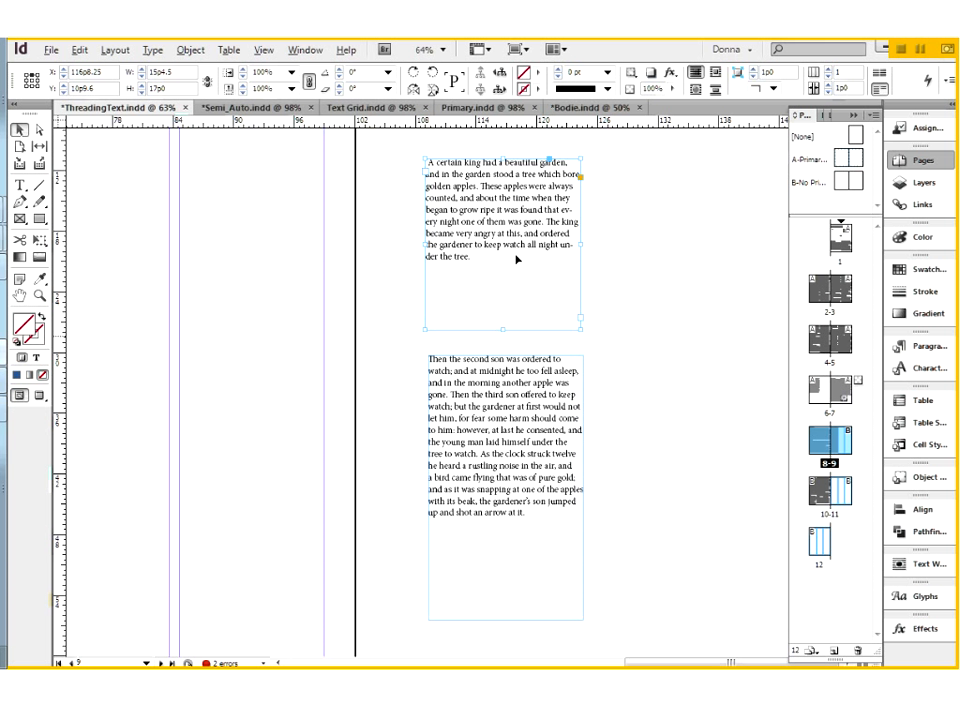
click(561, 467)
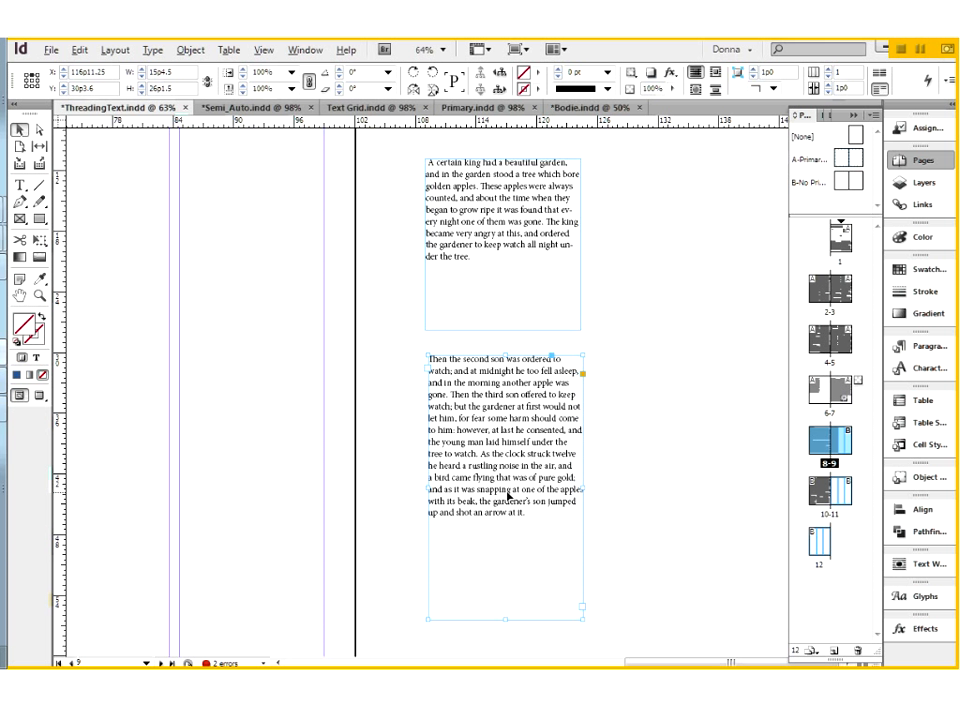
Lower the top edge of the lower pasteboard frame to a 22p3.9 height and select its text to check the extent of its story.
drag(505, 355, 504, 395)
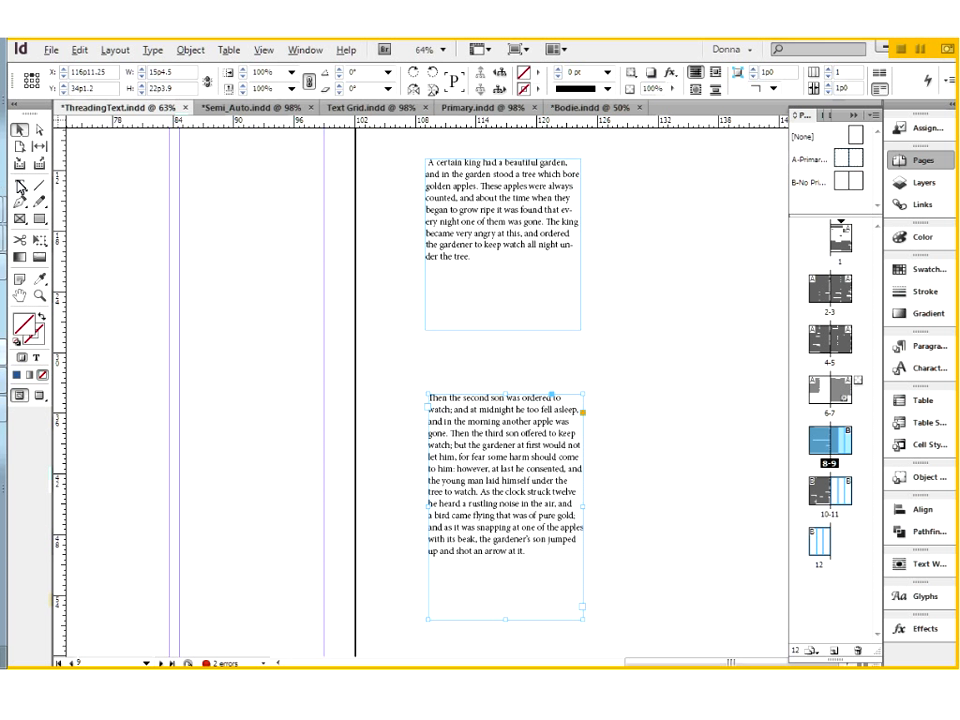
key(t)
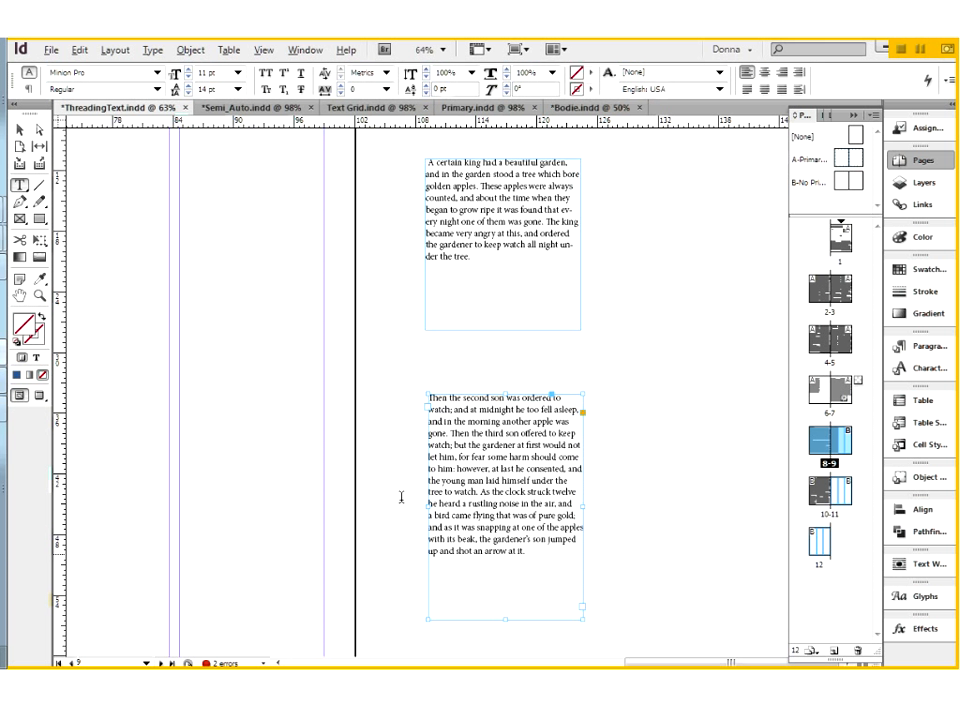
drag(401, 497, 401, 390)
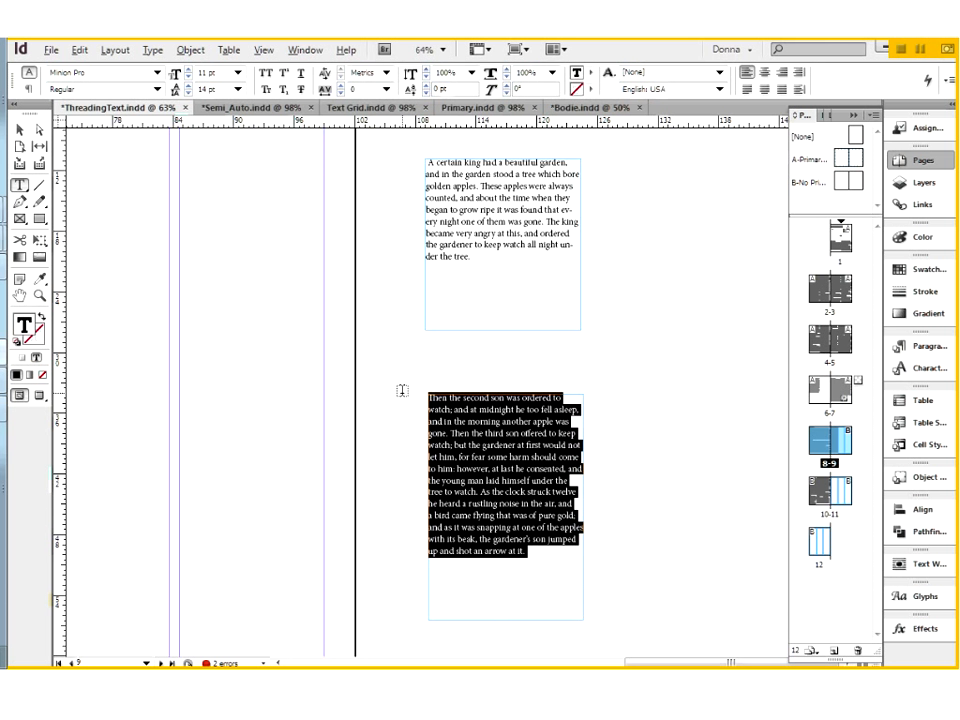
click(463, 253)
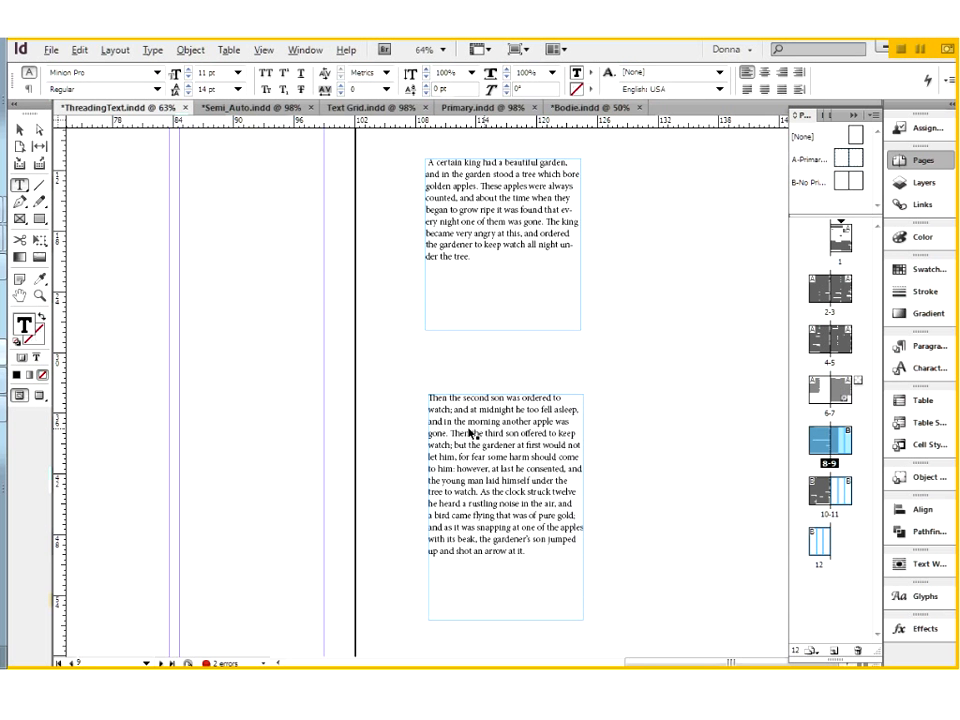
key(Escape)
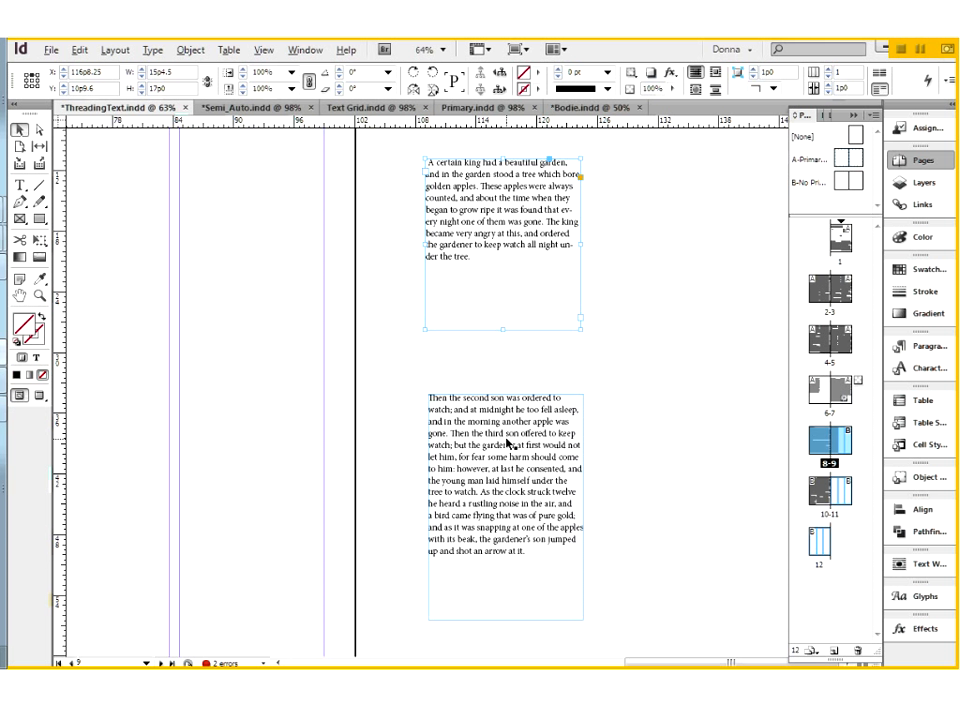
click(455, 408)
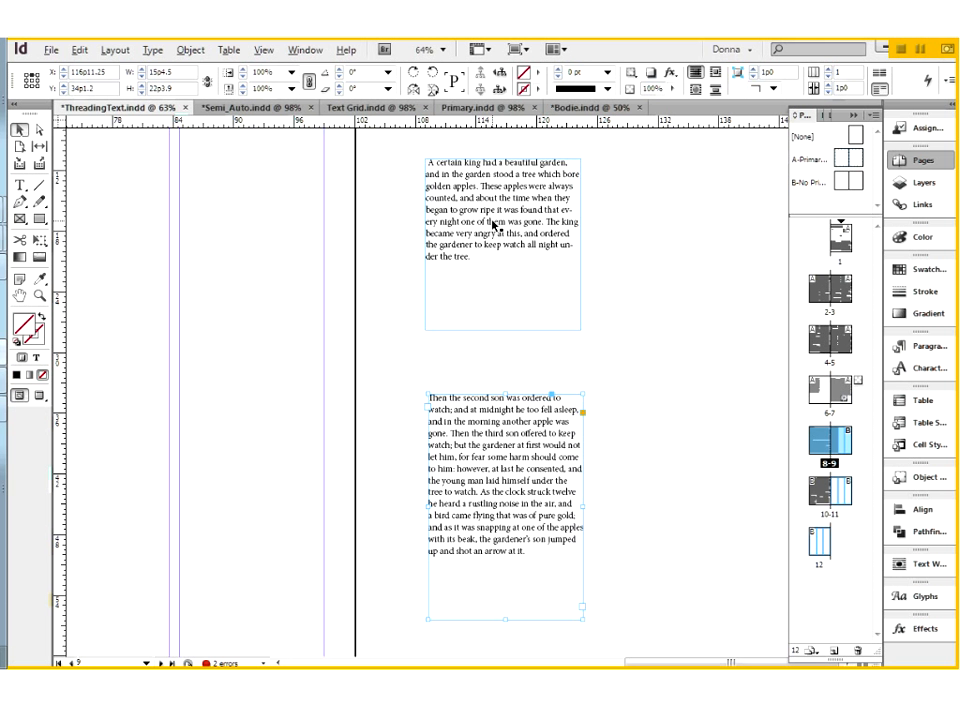
Try threading the upper pasteboard frame into the lower one from the lower frame's in port, examine where the stories join, and undo the thread.
click(425, 405)
click(489, 293)
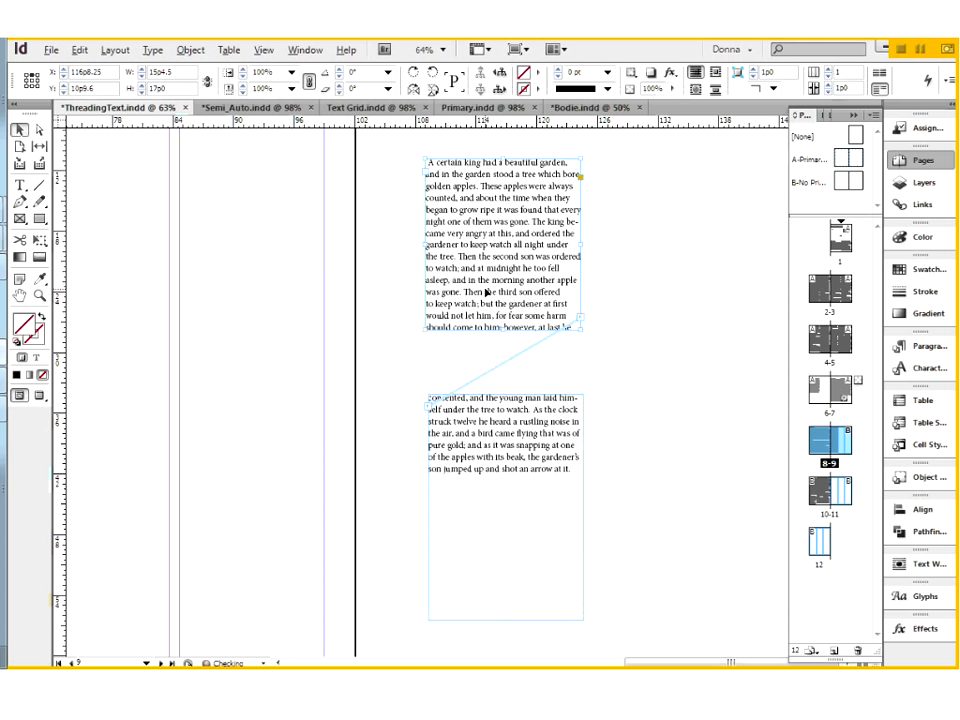
key(ctrl+space)
drag(431, 236, 490, 297)
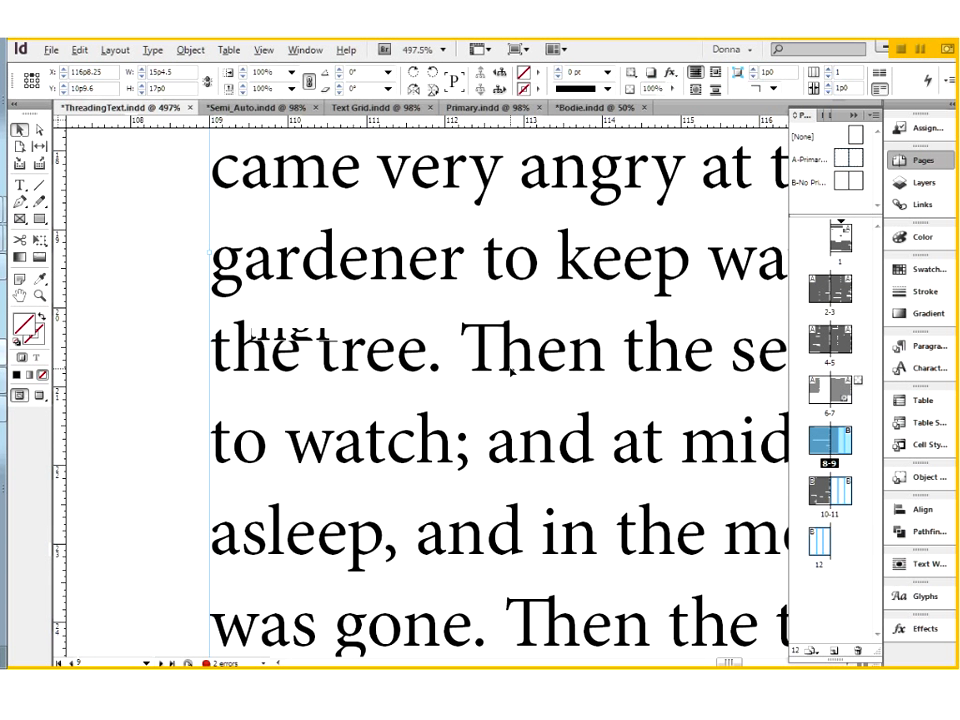
key(ctrl+1)
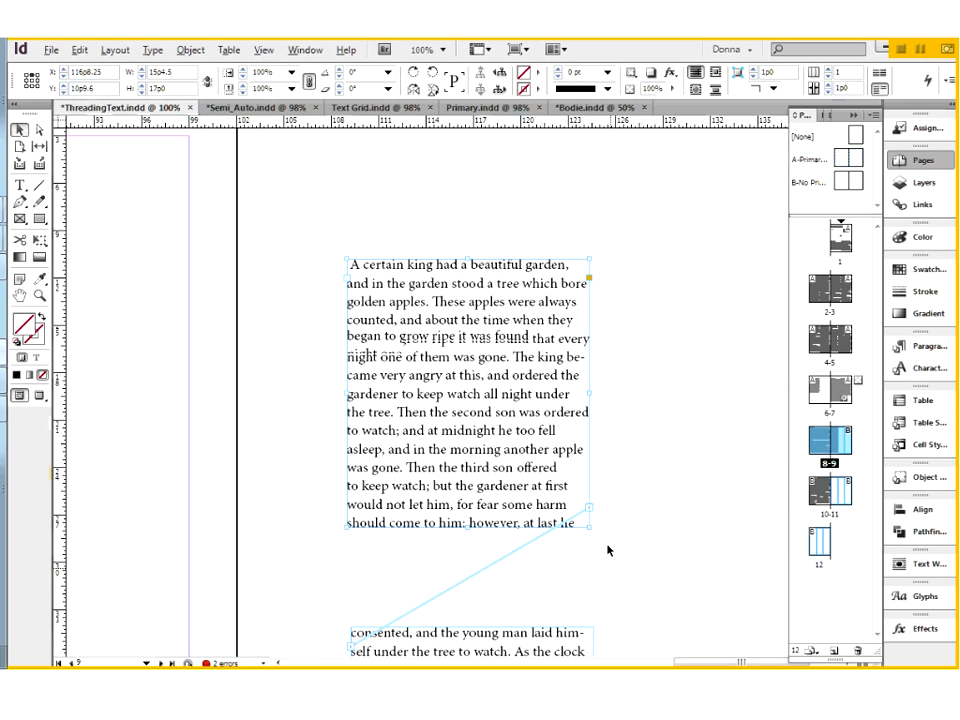
scroll(456, 330, down, 3)
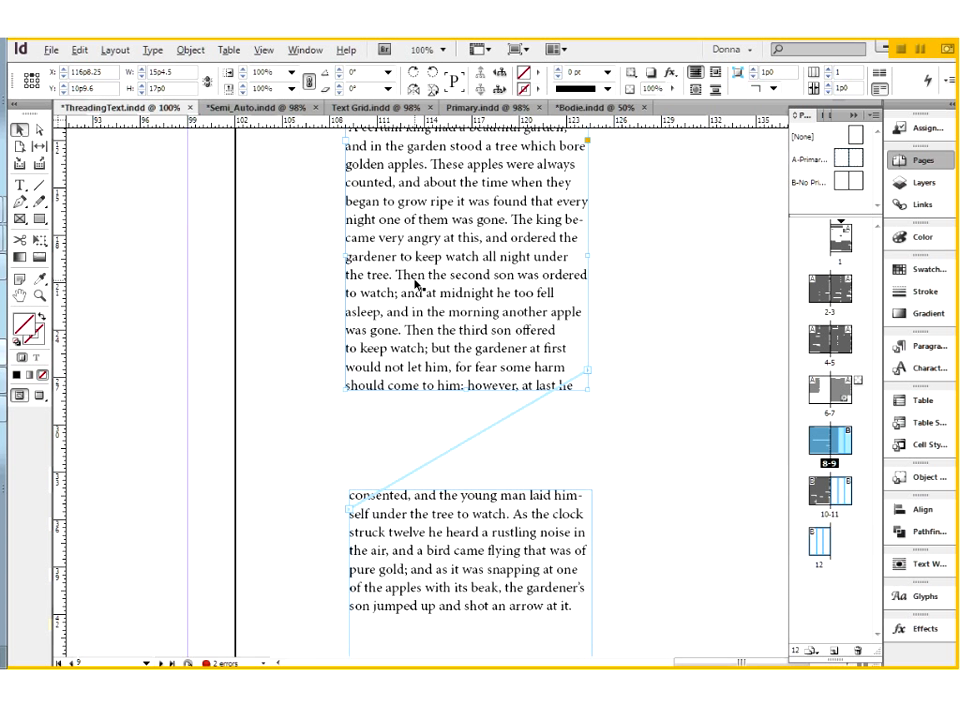
key(ctrl+z)
click(20, 130)
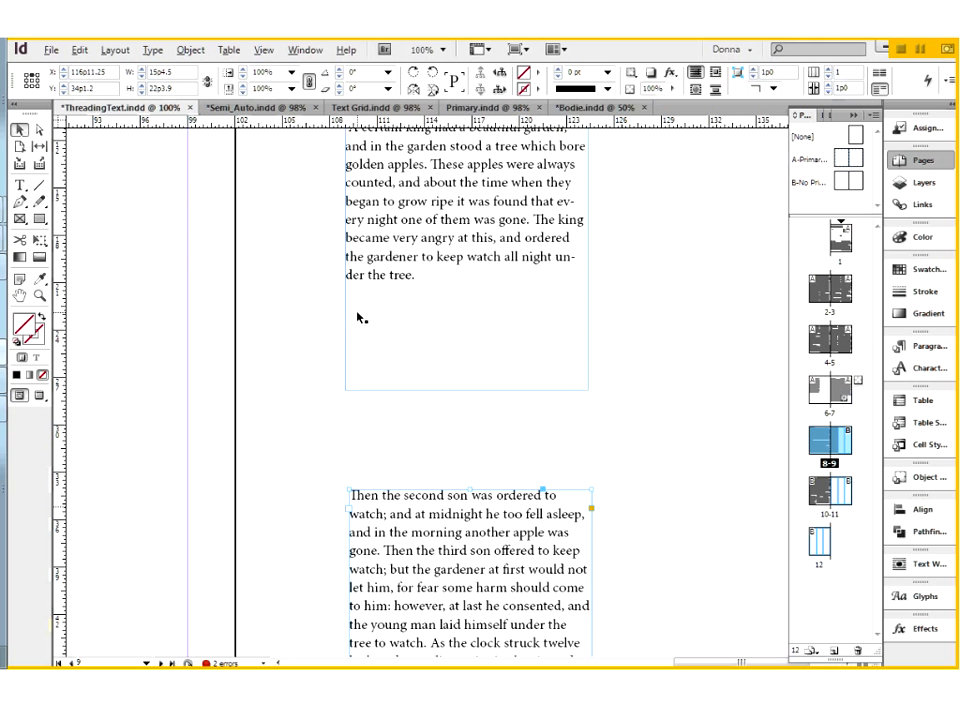
Show hidden characters and move the upper pasteboard frame down to about X 116p10.65, Y 14p9.6.
click(450, 277)
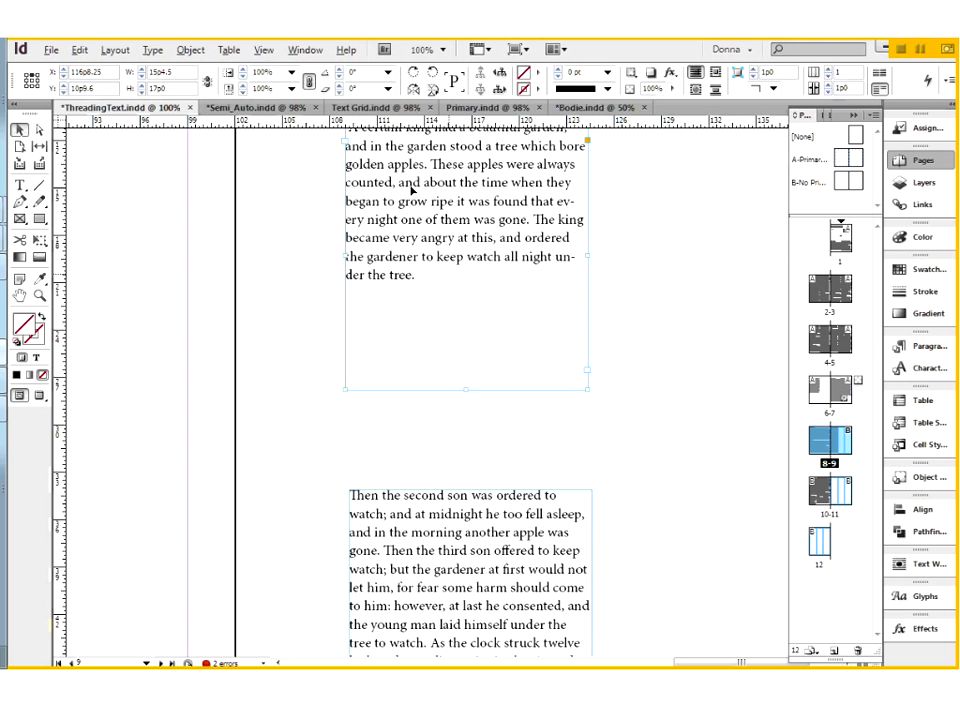
click(151, 50)
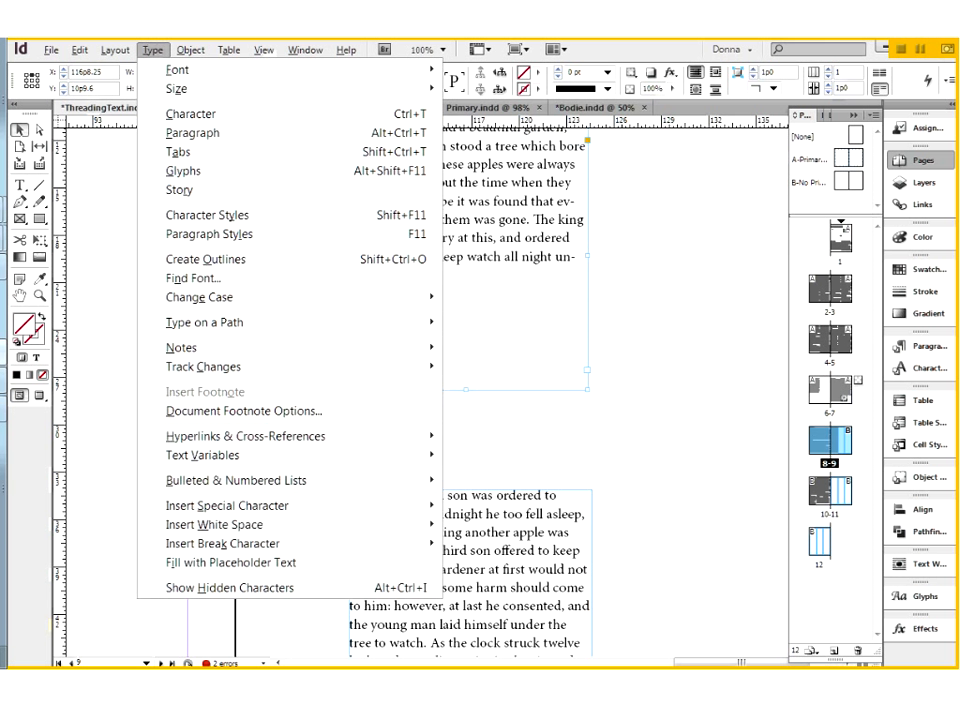
click(216, 588)
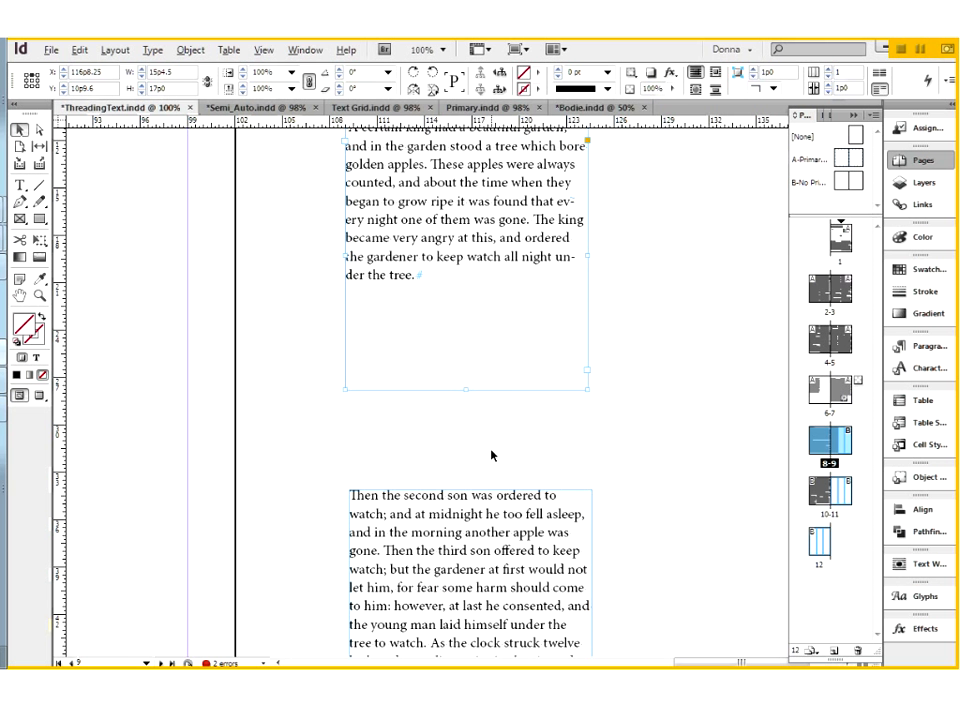
drag(467, 266, 474, 303)
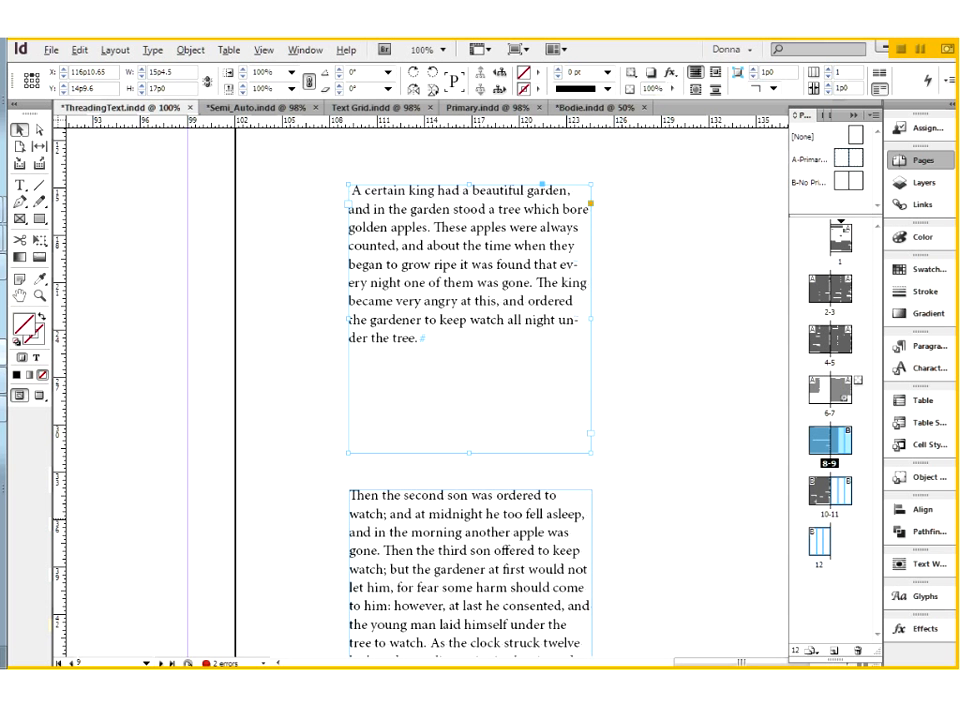
Add a paragraph return after "der the tree." at the end of the upper pasteboard frame's story.
scroll(497, 581, down, 3)
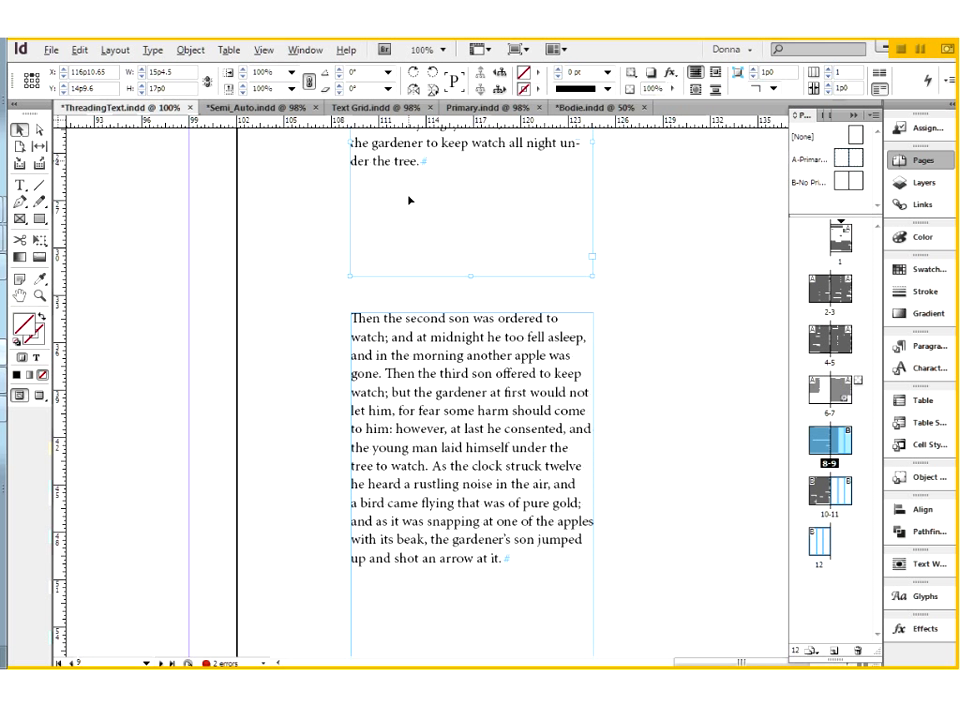
click(23, 189)
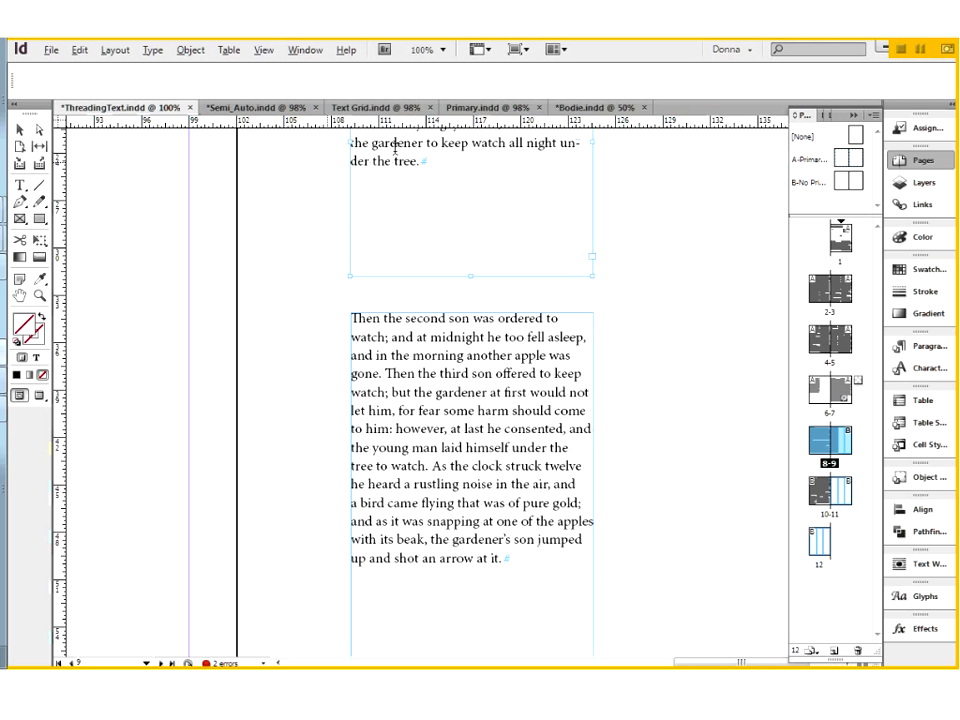
click(424, 161)
click(473, 175)
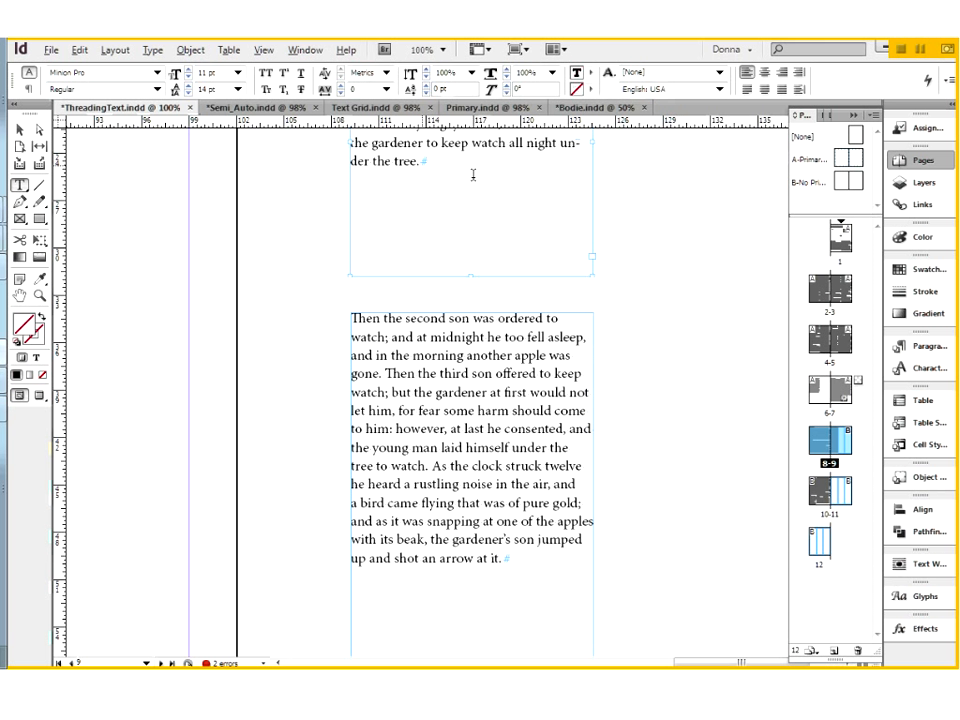
key(Return)
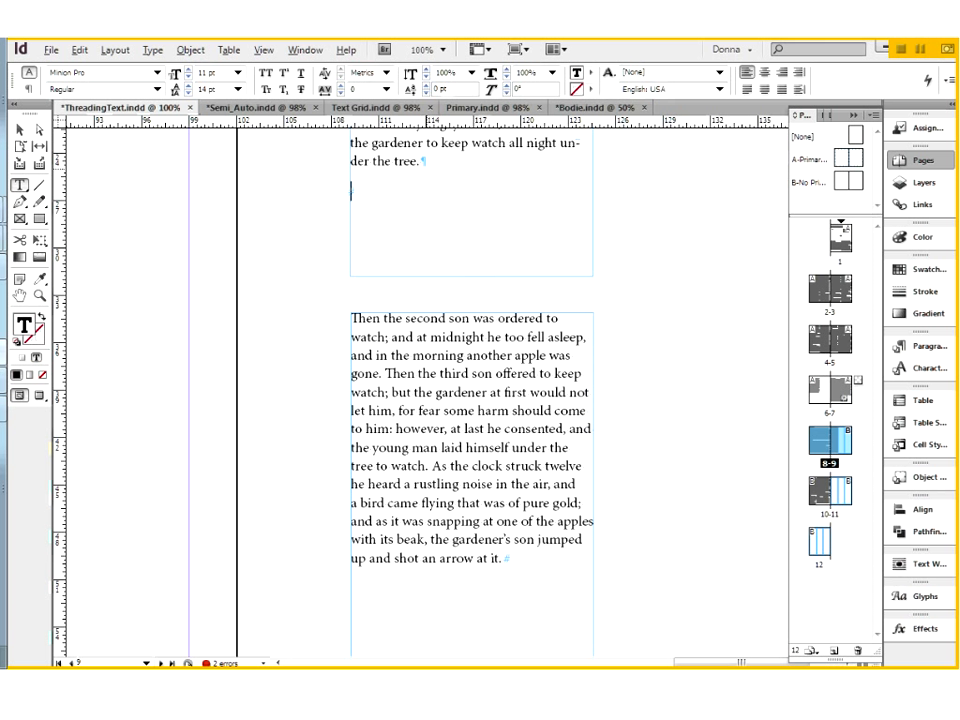
Thread the upper pasteboard frame into the lower one, starting from the in port of the lower frame.
click(22, 133)
click(390, 380)
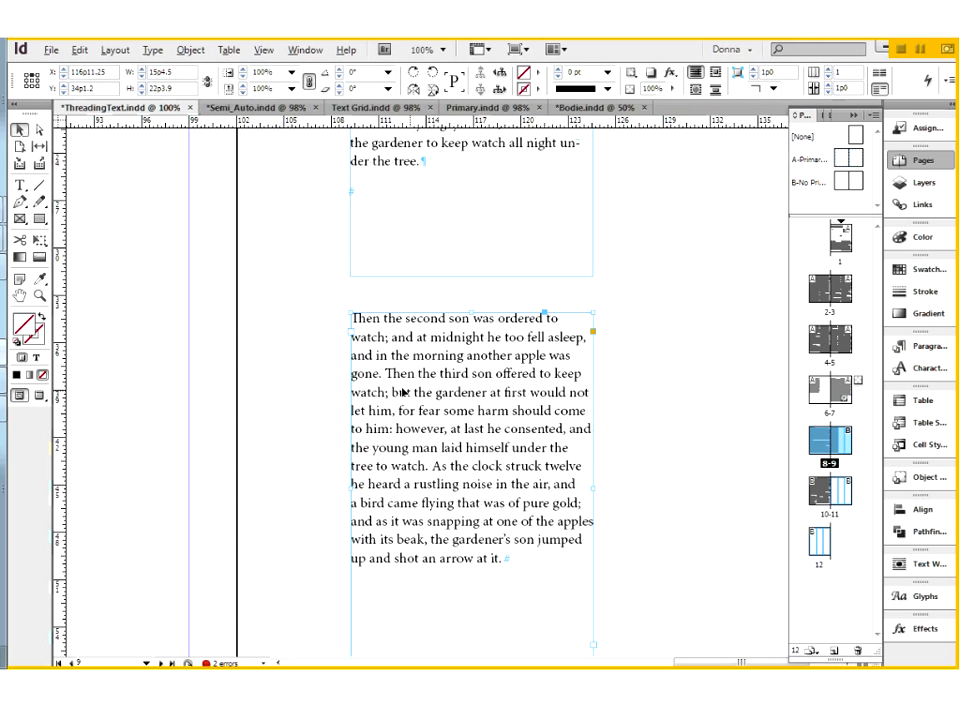
click(352, 331)
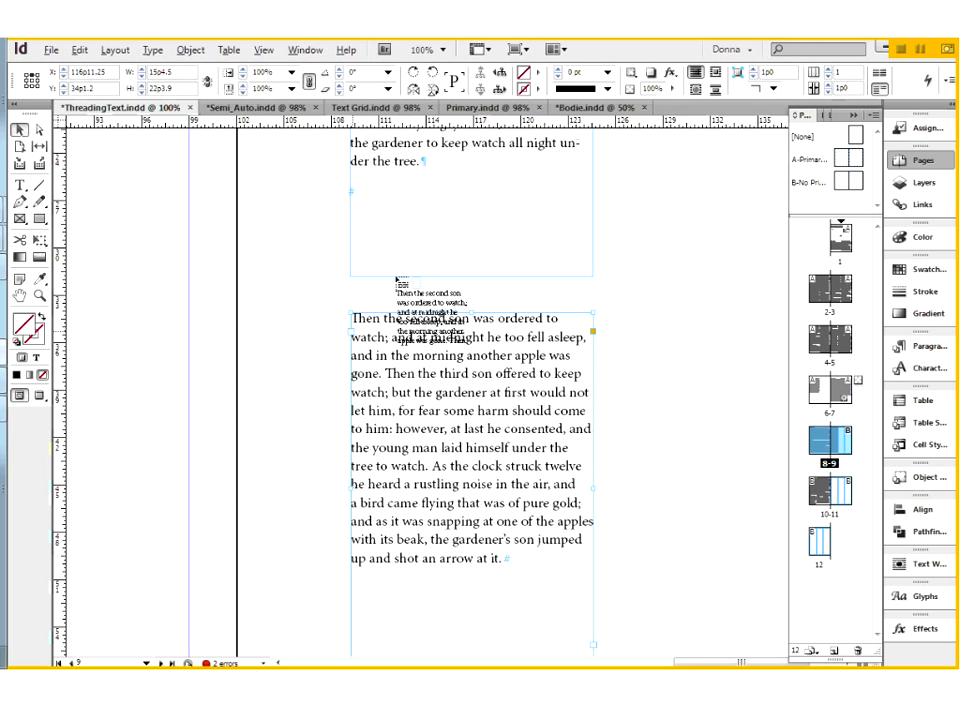
click(422, 197)
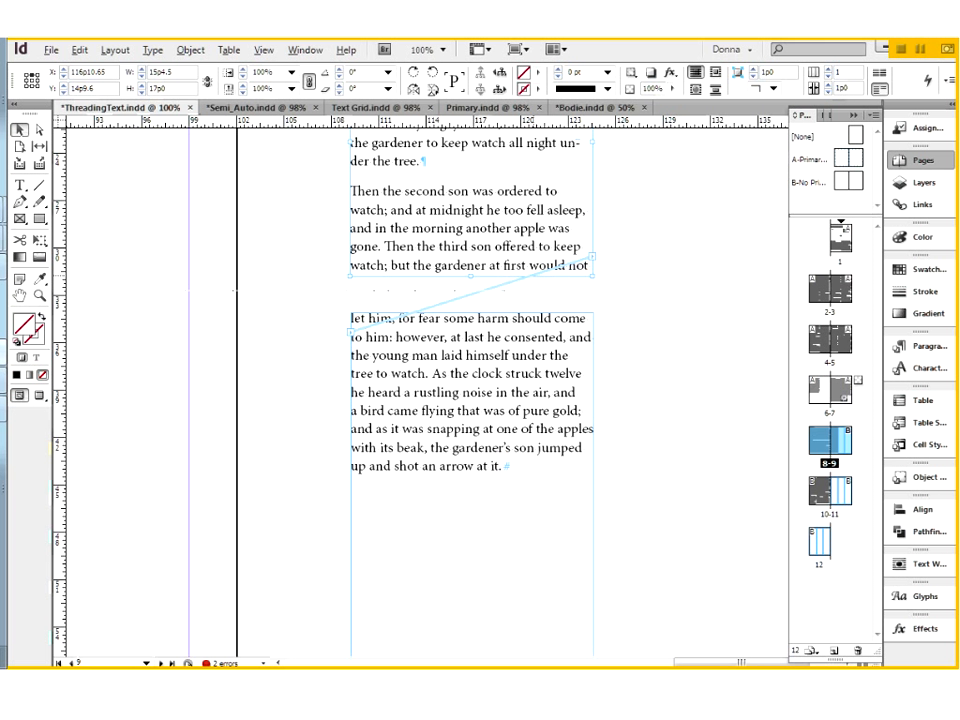
drag(548, 265, 535, 393)
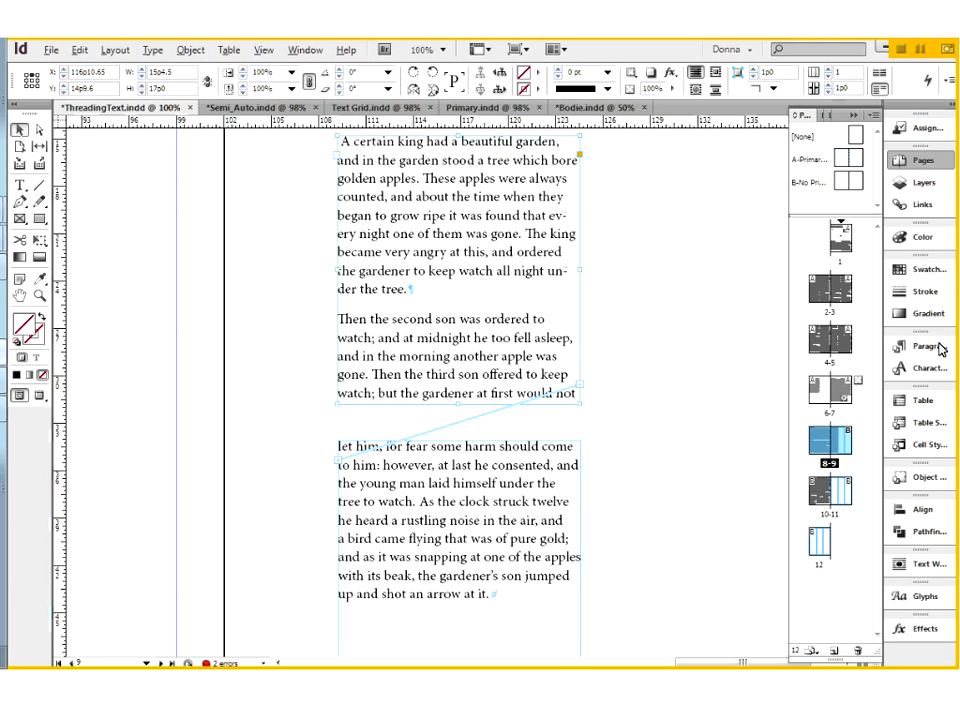
Switch to the Semi_Auto.indd document.
key(ctrl+b)
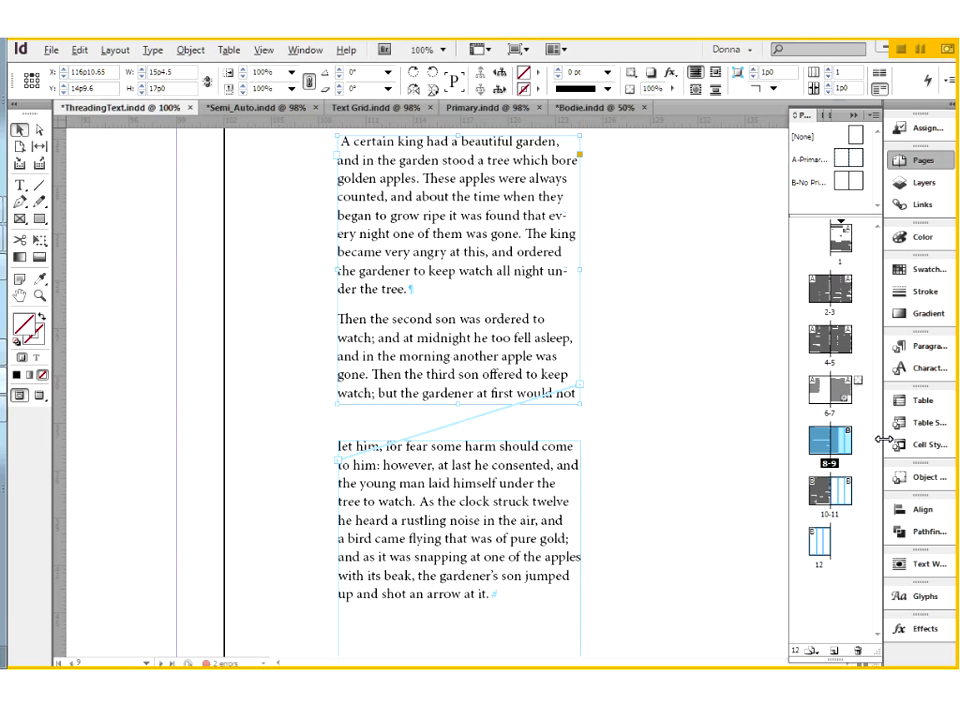
click(670, 464)
key(ctrl+0)
click(262, 108)
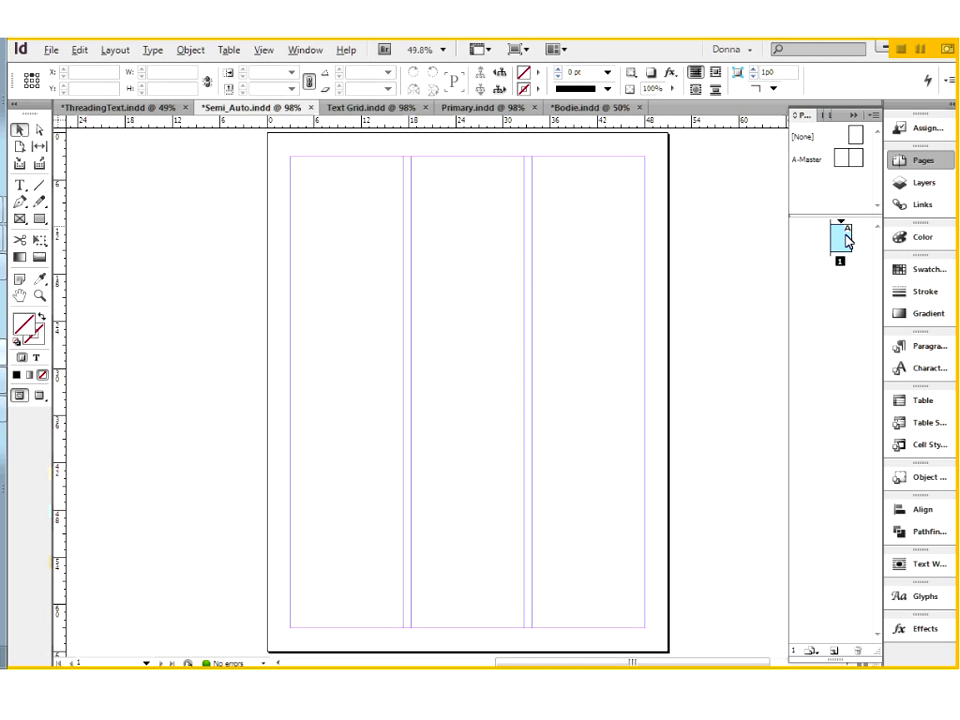
Examine the column guides on both pages of the A-Master spread and return to page 1.
double_click(810, 166)
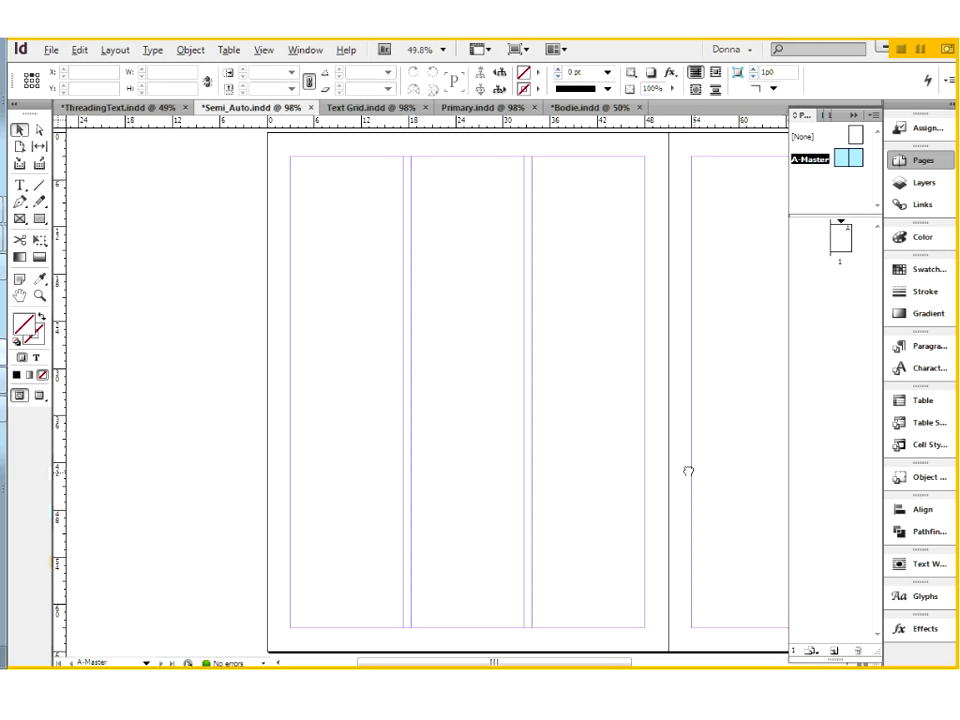
drag(688, 470, 483, 484)
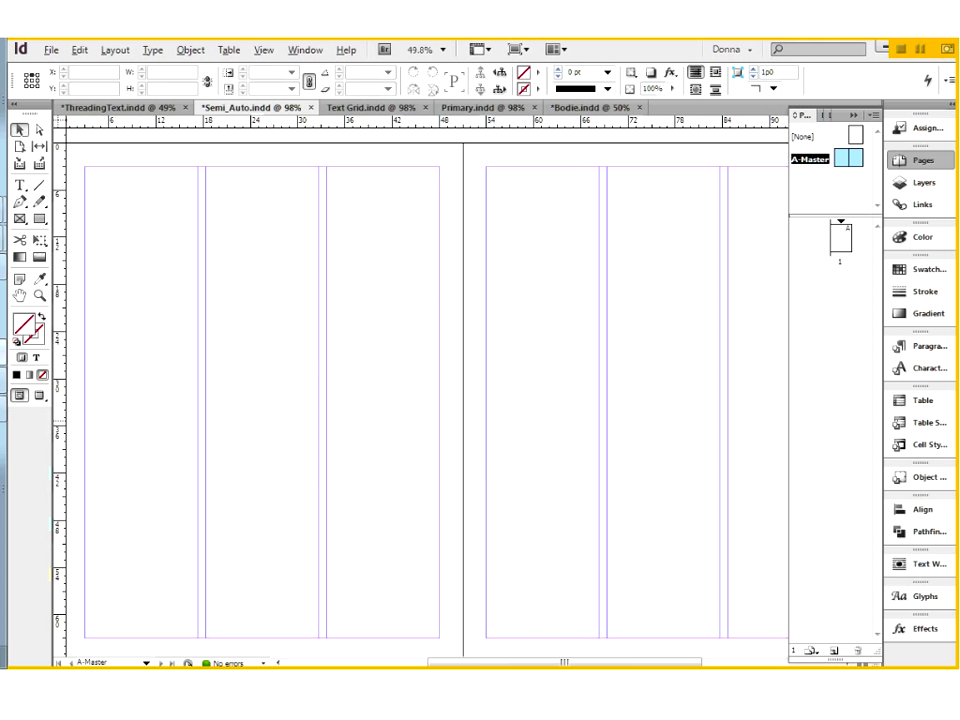
drag(99, 156, 456, 383)
double_click(841, 236)
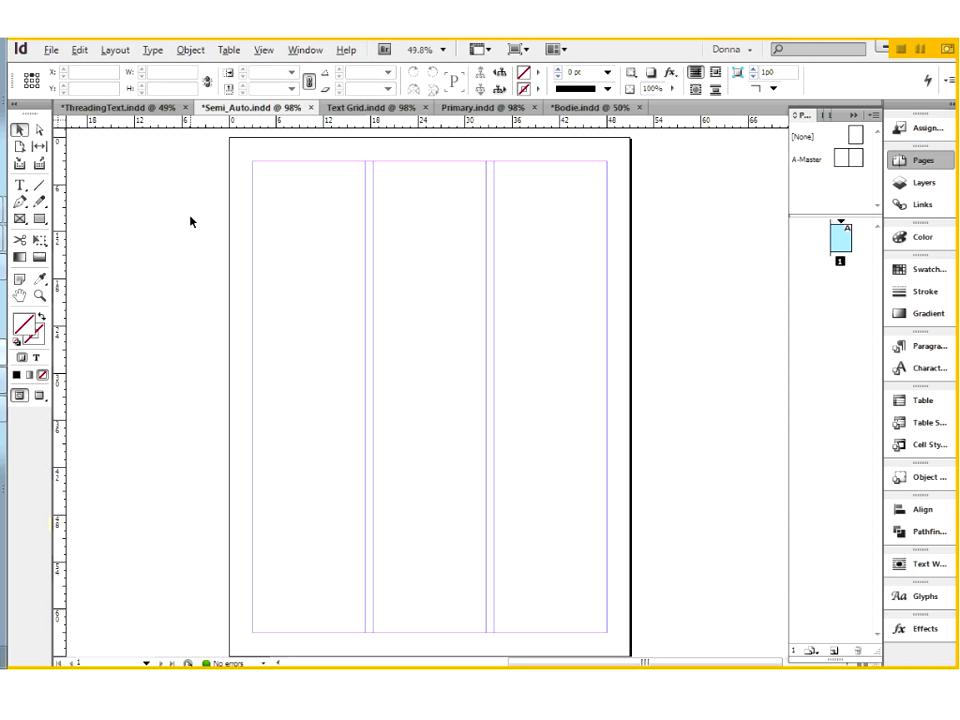
Load the text file of The Golden Bird story for placing.
click(50, 50)
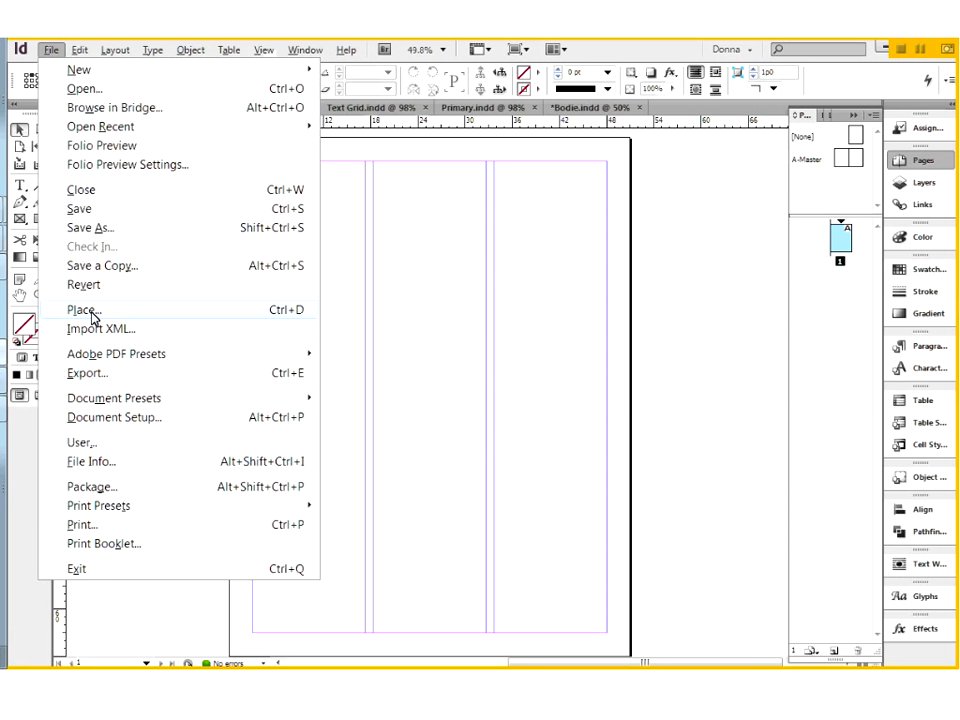
click(92, 318)
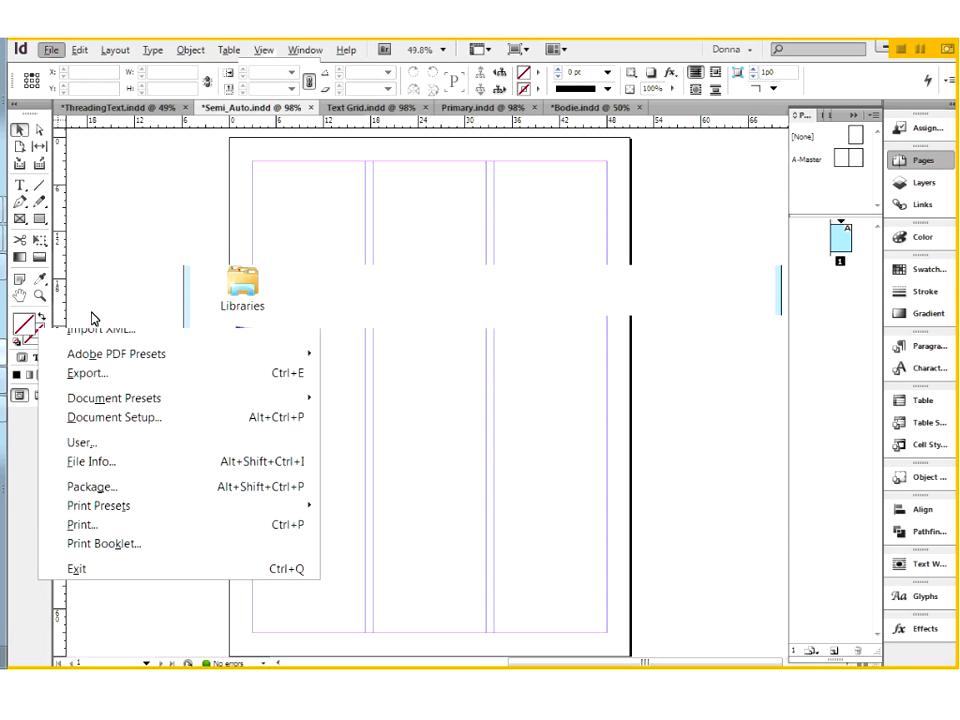
click(724, 442)
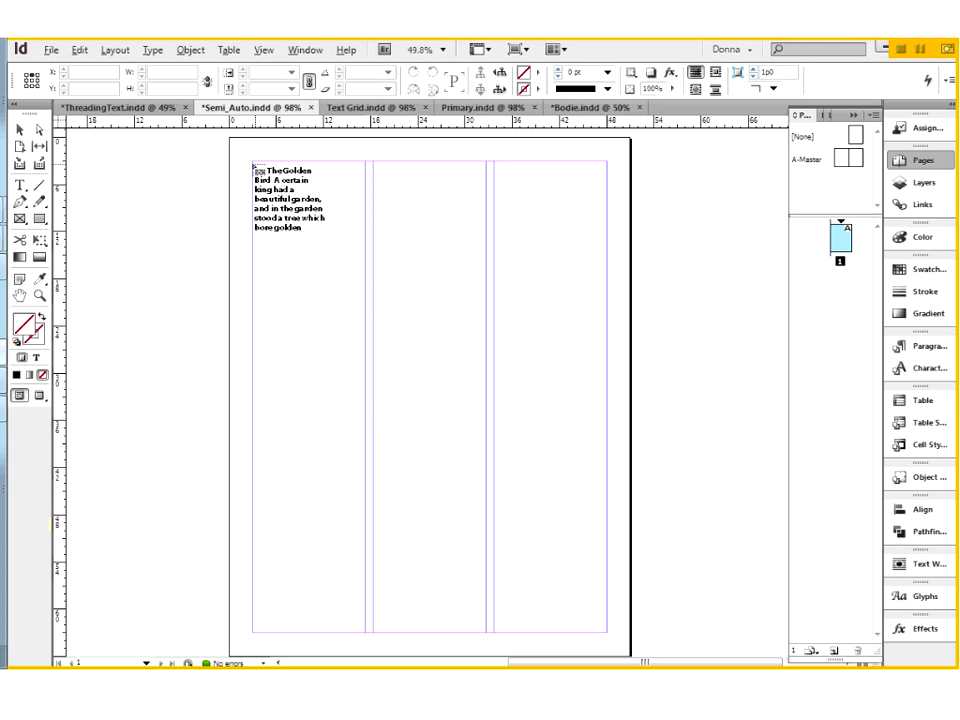
Try a manual placement of the loaded story, undo it, and flow the text into page 1's first column with semi-autoflow.
click(254, 163)
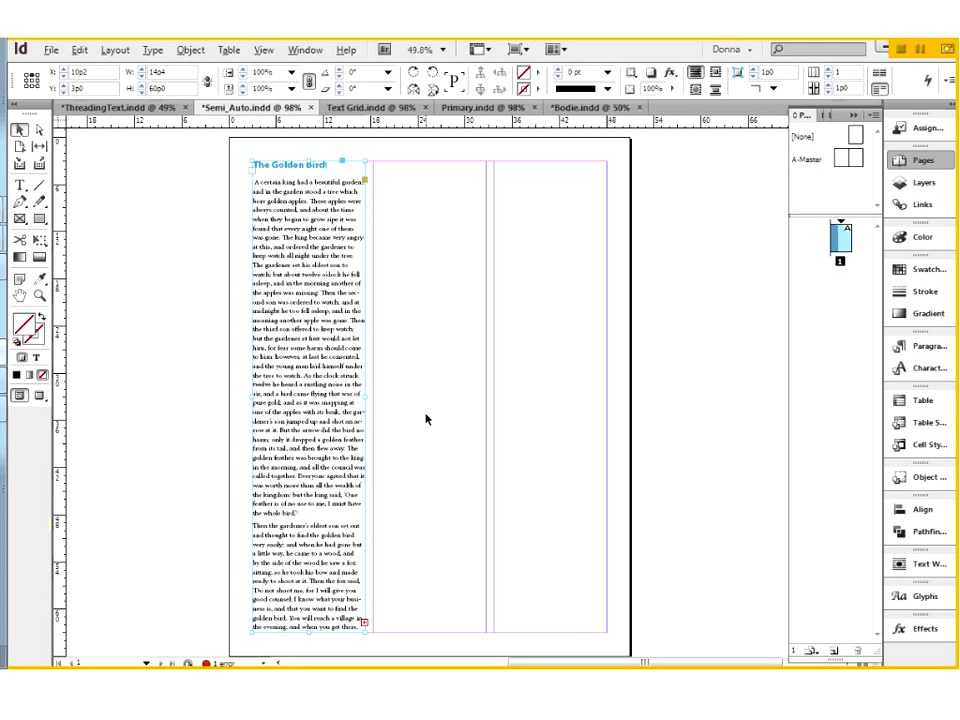
key(ctrl+z)
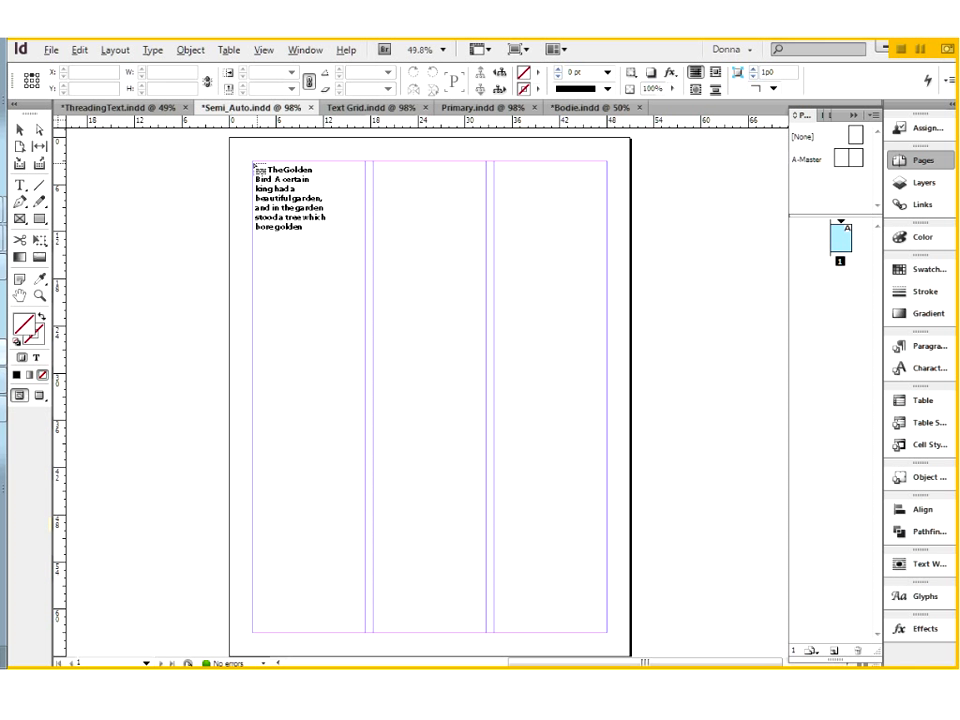
drag(257, 170, 252, 162)
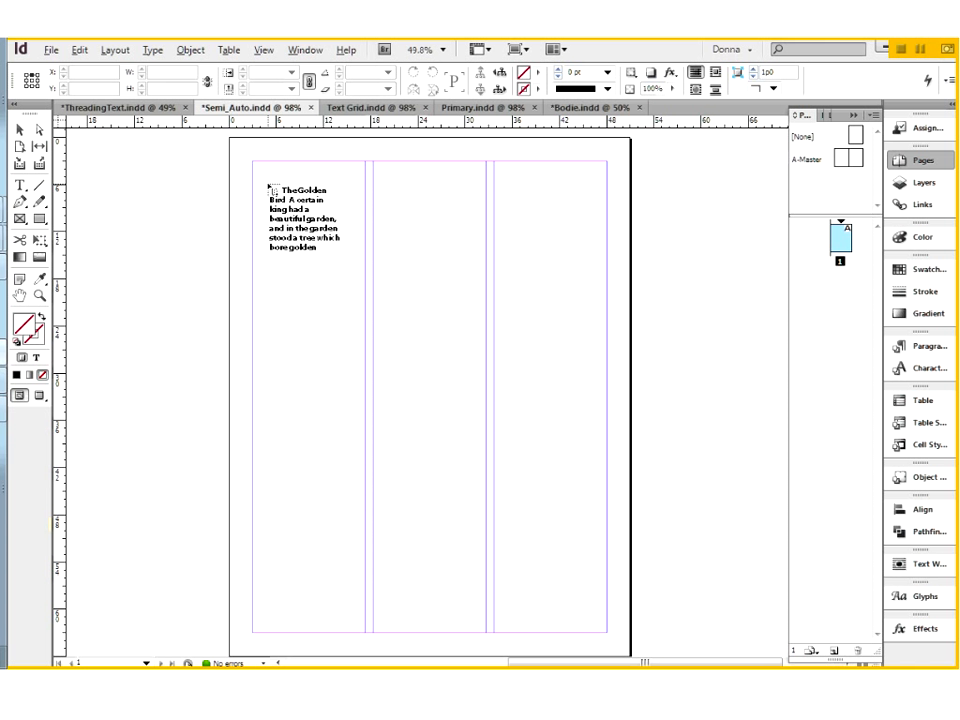
drag(268, 186, 418, 318)
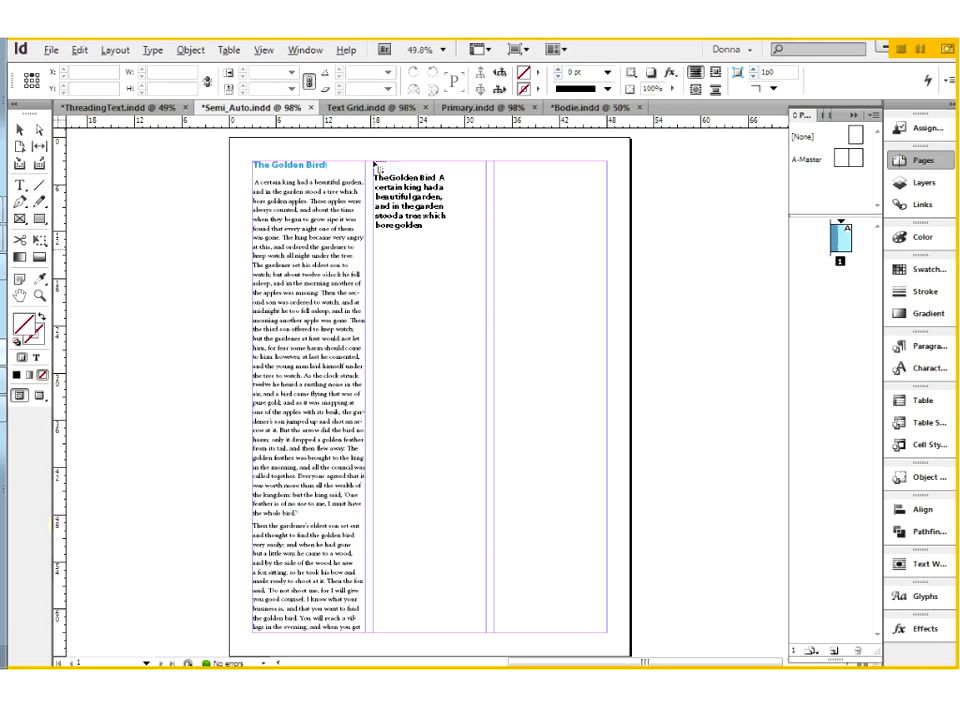
Try continuing the semi-autoflow into page 1's second column and the lower part of the third, and undo all the placed text.
drag(376, 161, 375, 162)
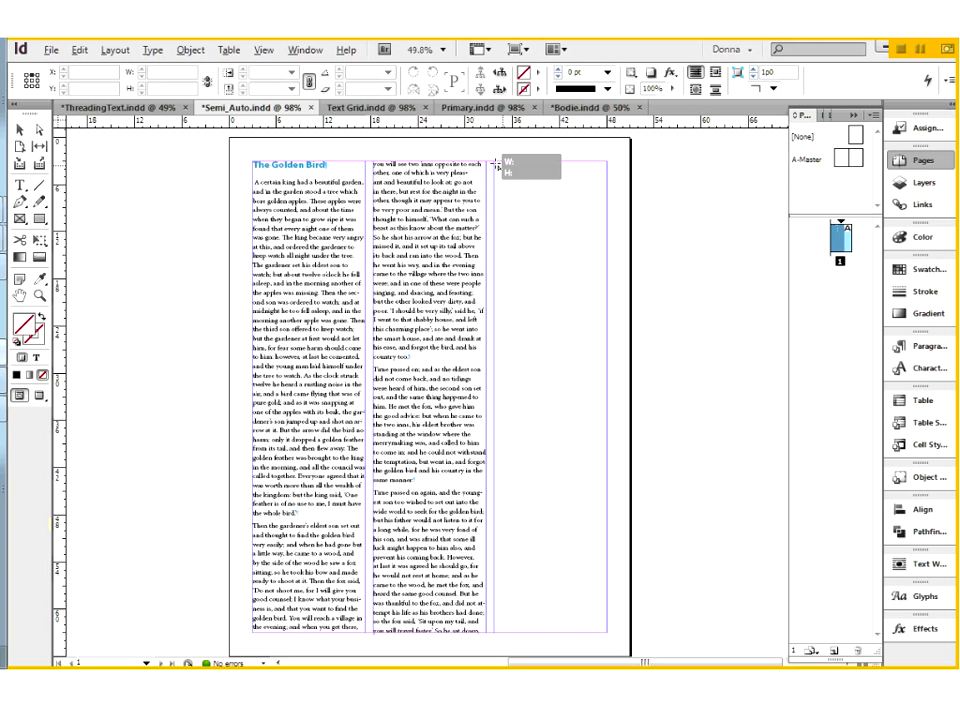
click(563, 443)
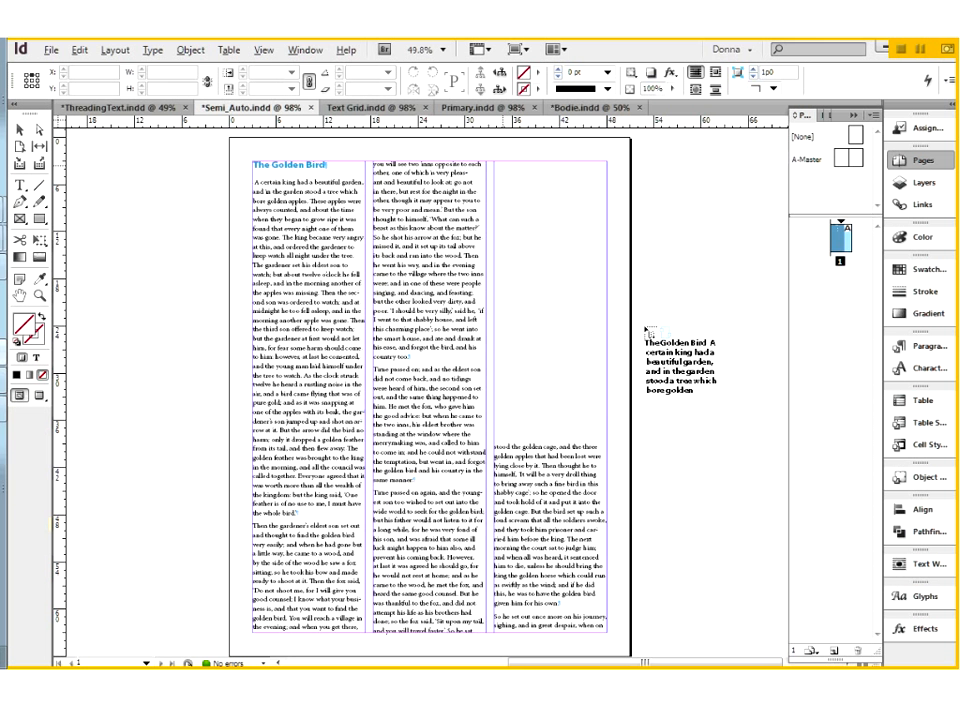
key(ctrl+z)
key(ctrl+z)
key(ctrl+z)
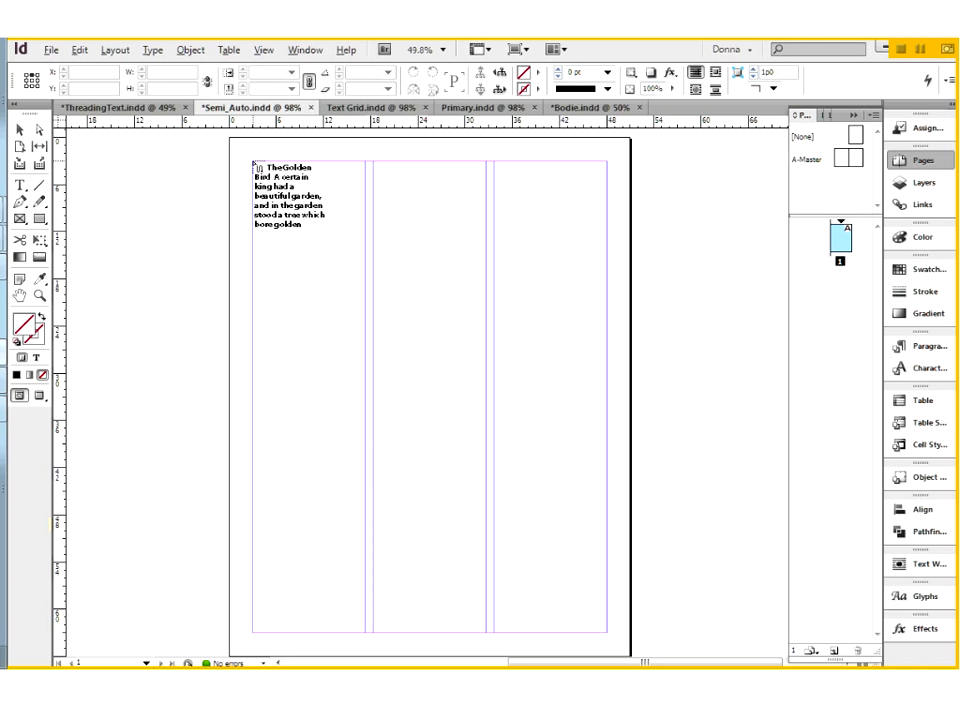
Autoflow the loaded story from the top of page 1's first column and review the spreads 2-3 and 4-5.
shift+click(254, 164)
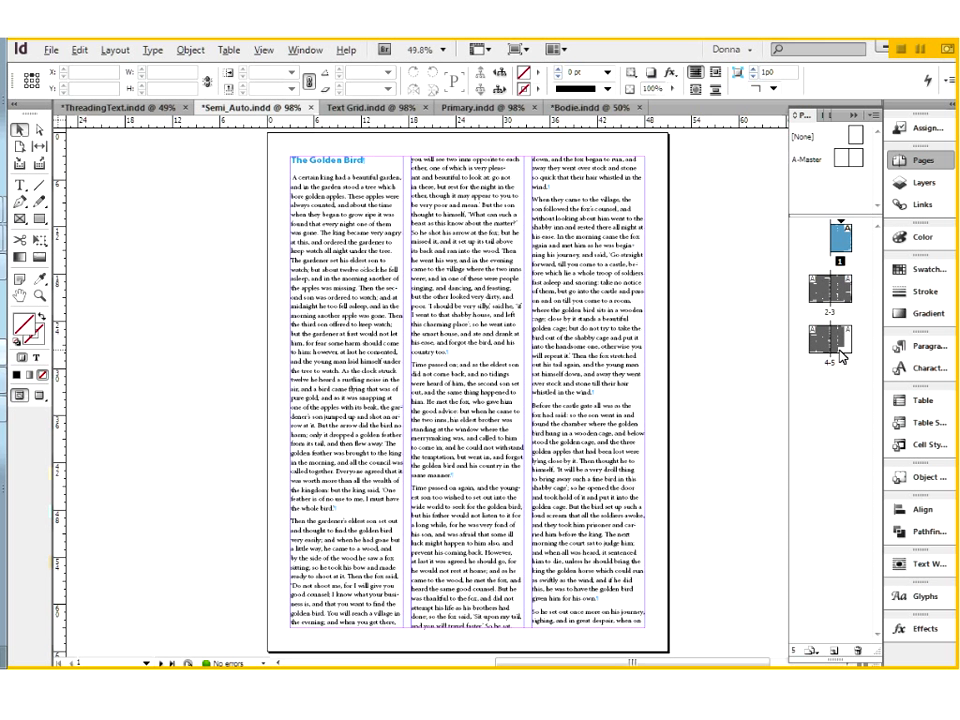
click(822, 293)
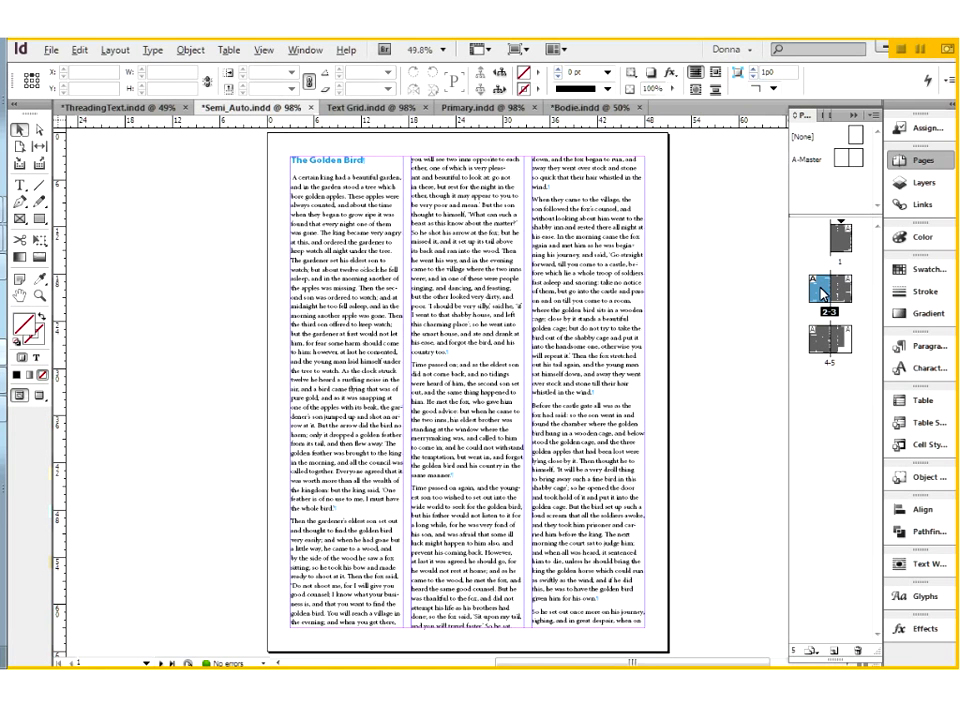
double_click(822, 293)
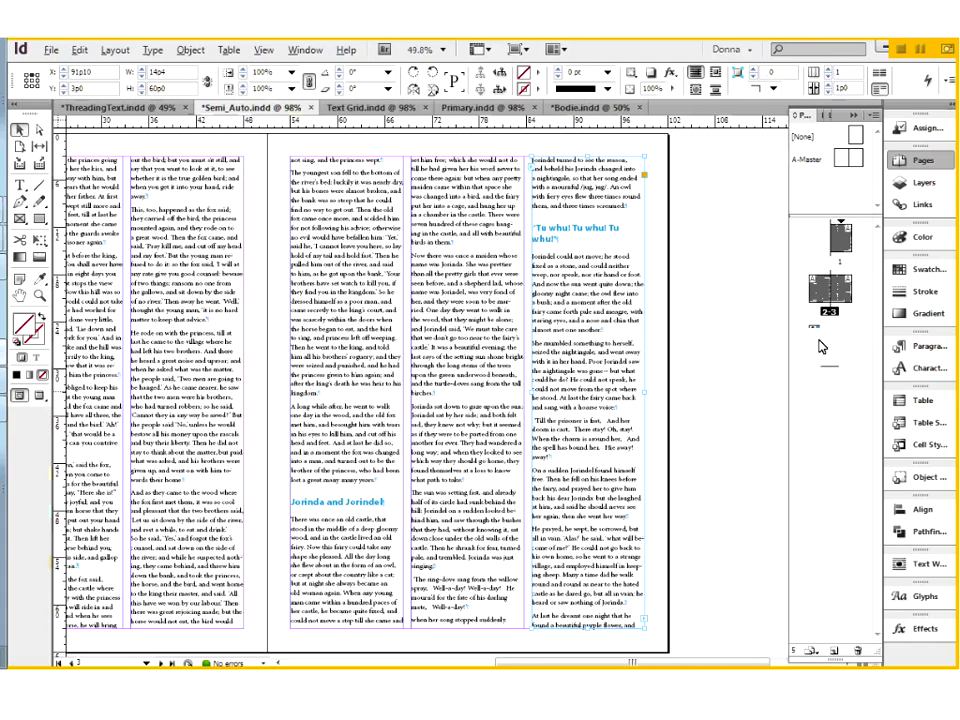
double_click(822, 342)
click(581, 488)
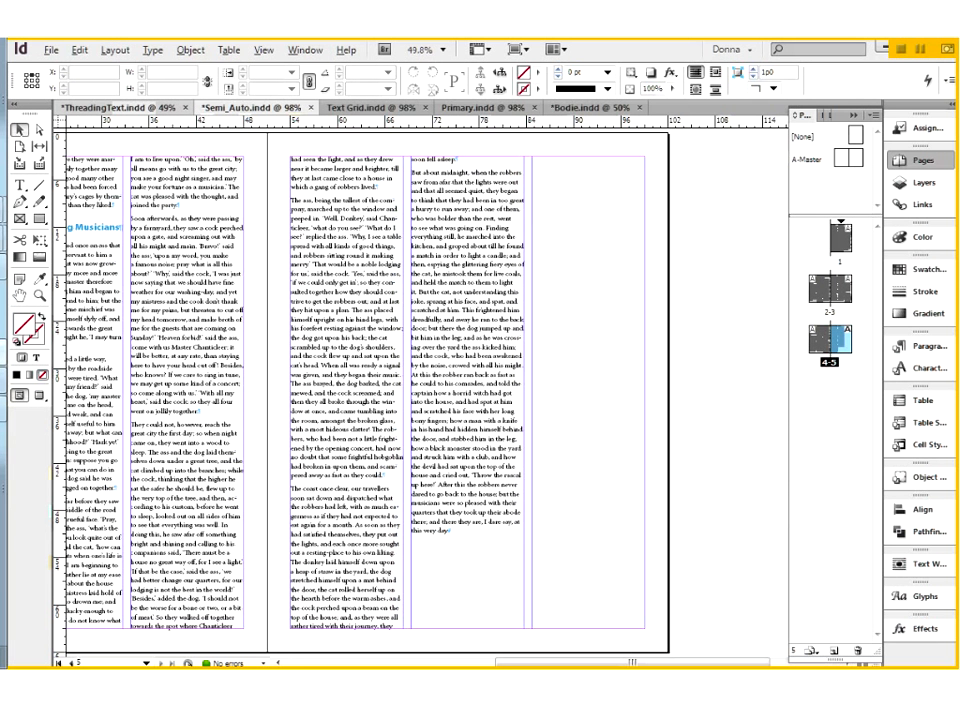
Switch to ThreadingText.indd and examine the table of text flow methods on the pasteboard at 100% zoom.
click(118, 107)
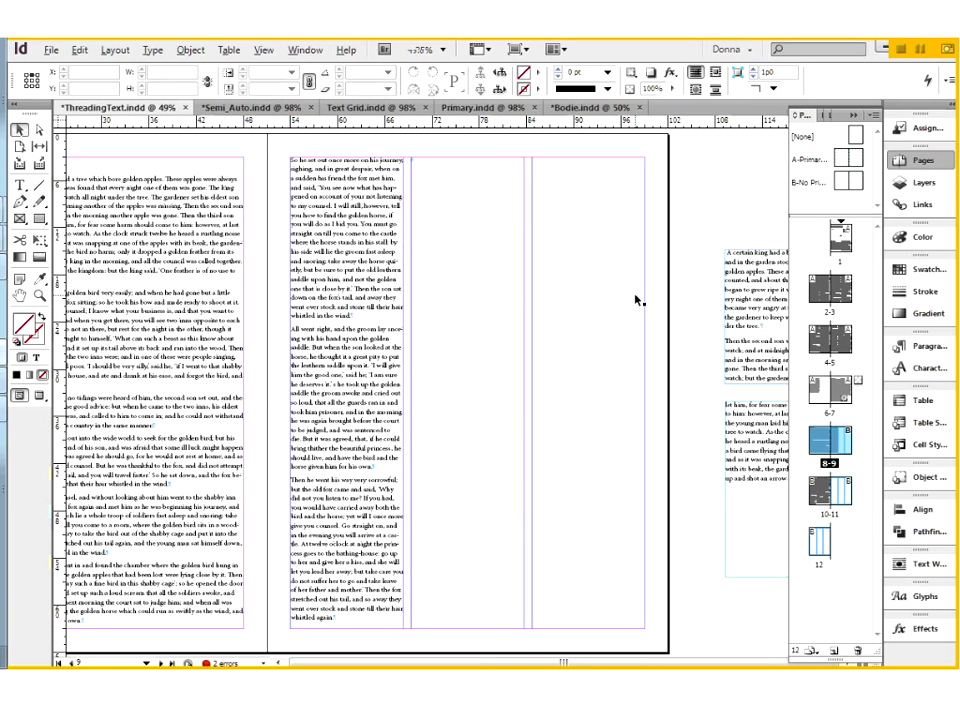
key(ctrl+minus)
key(ctrl+minus)
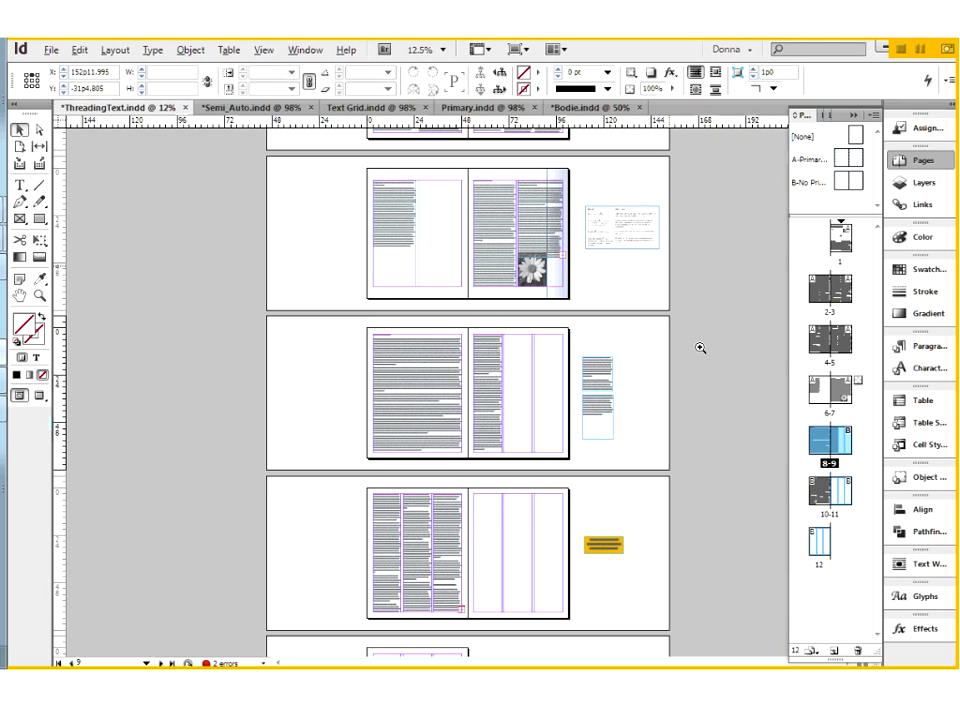
key(ctrl+1)
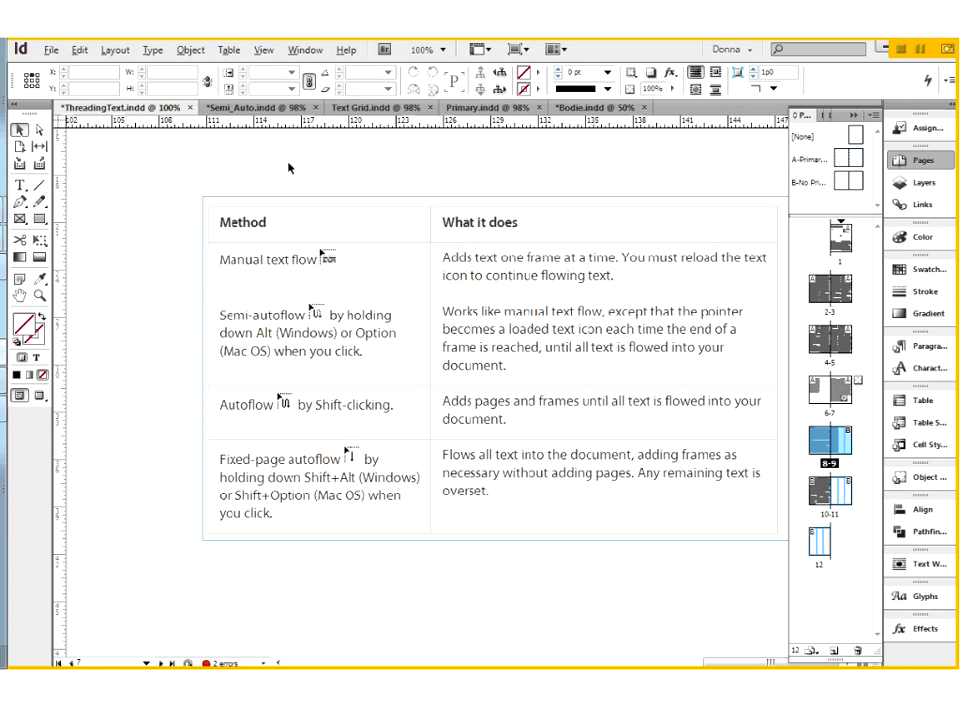
In Semi_Auto.indd, add an A-Master spread as pages 2-3 and return to page 1.
click(285, 108)
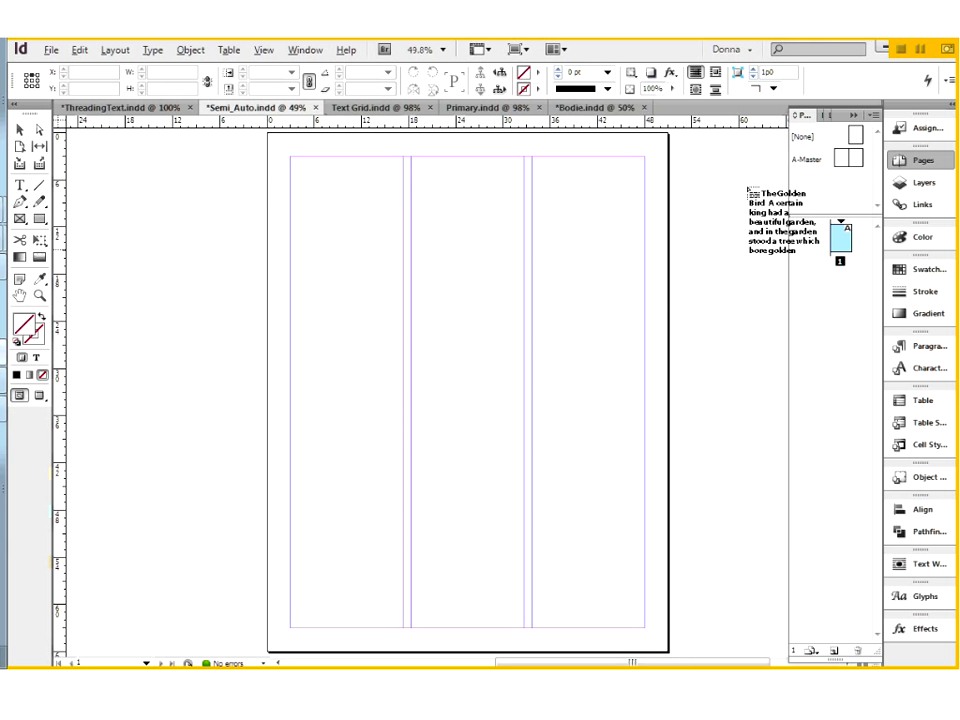
drag(861, 239, 861, 239)
drag(851, 157, 845, 282)
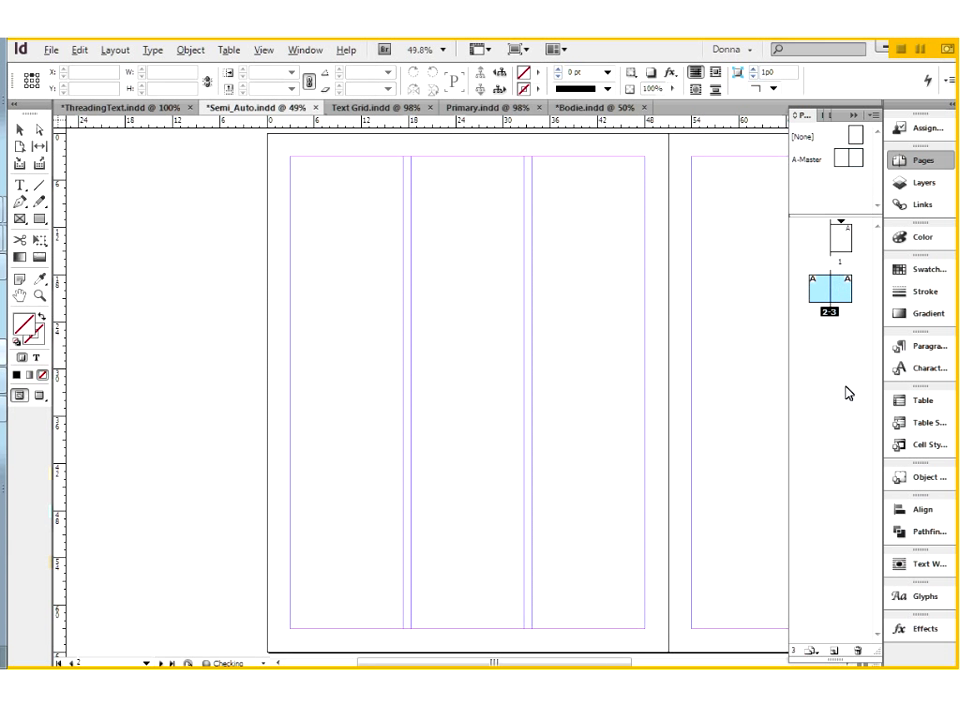
double_click(842, 241)
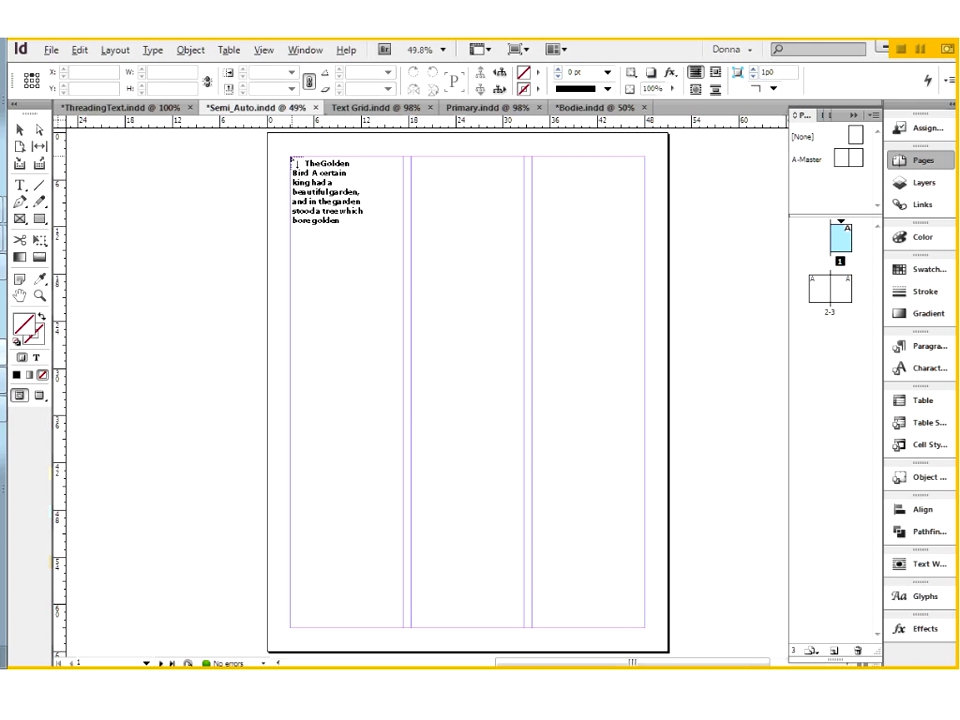
Flow the loaded story from page 1's first column with fixed-page autoflow and check the last frame on page 3.
click(293, 160)
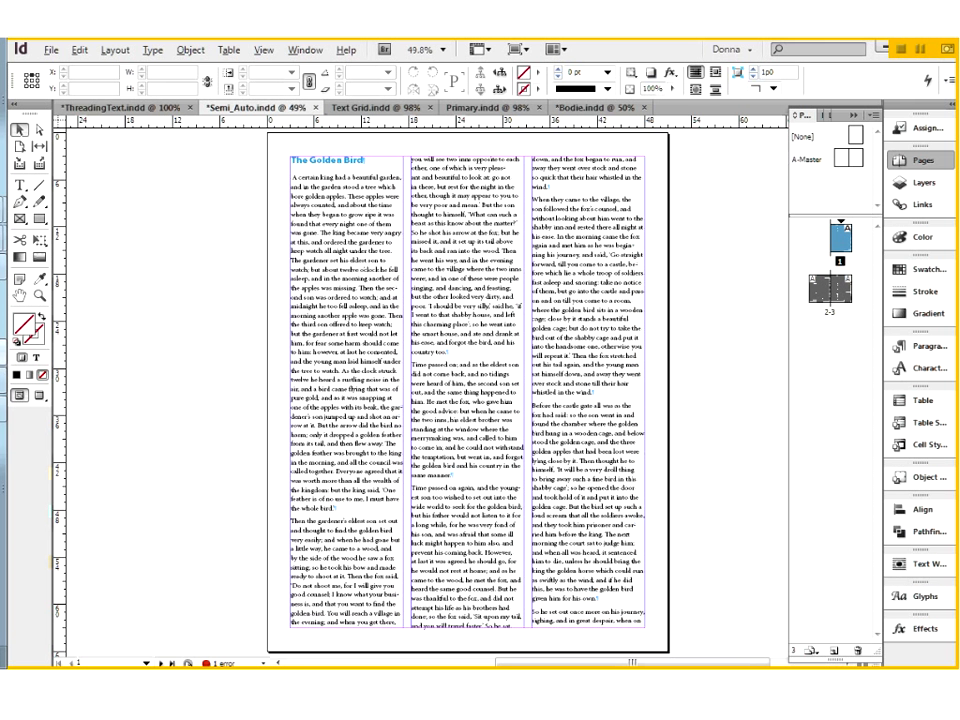
drag(428, 565, 444, 545)
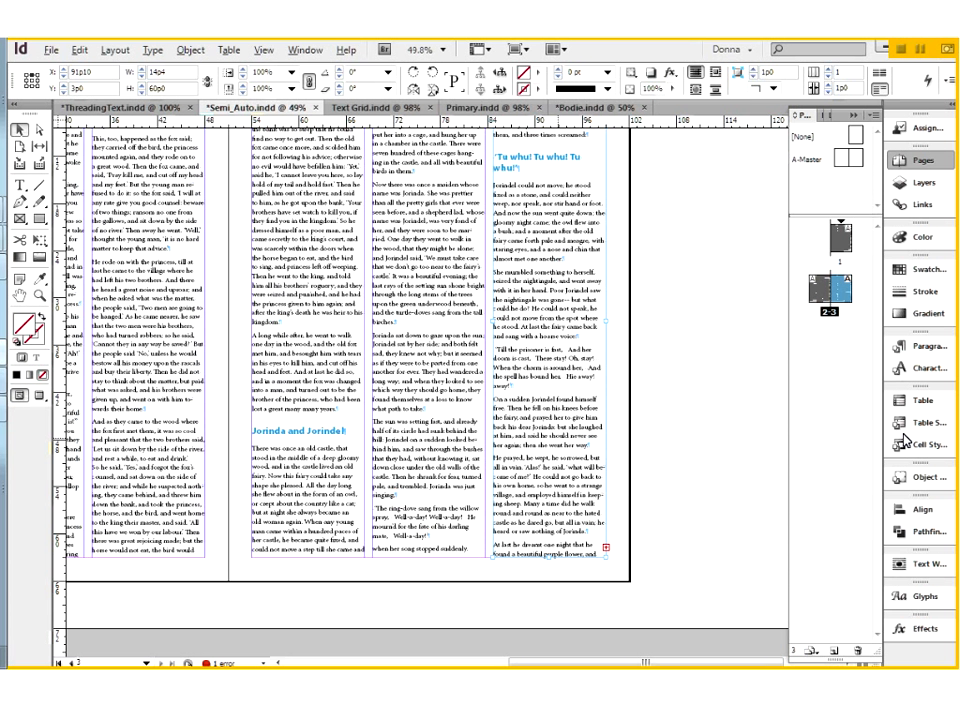
key(ctrl+n)
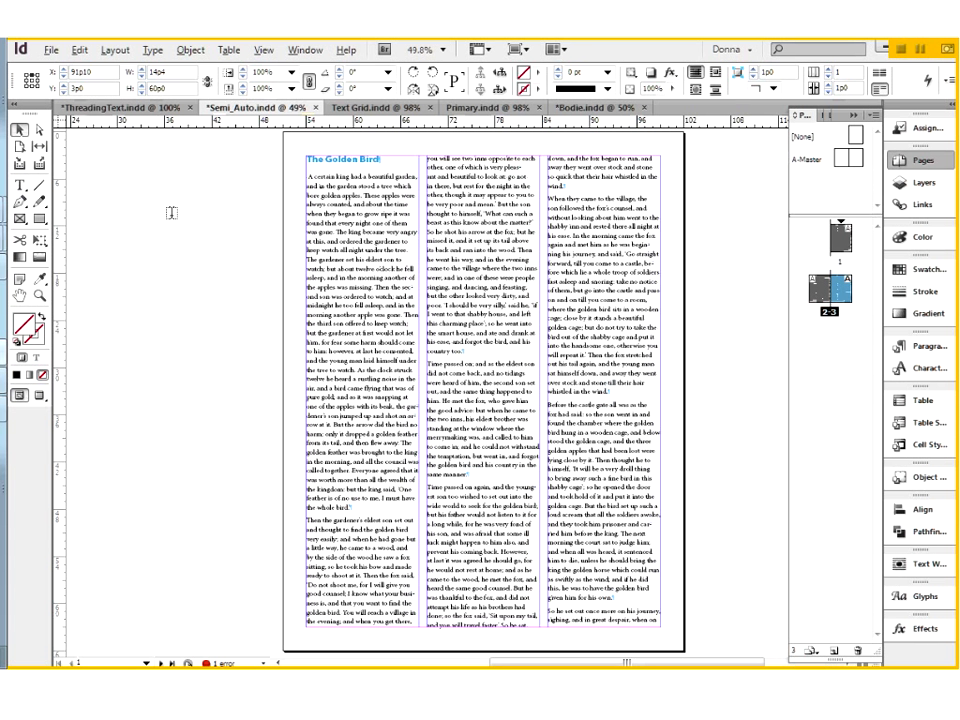
Highlight the first body paragraph of The Golden Bird in page 1's first column to examine its line lengths.
double_click(309, 173)
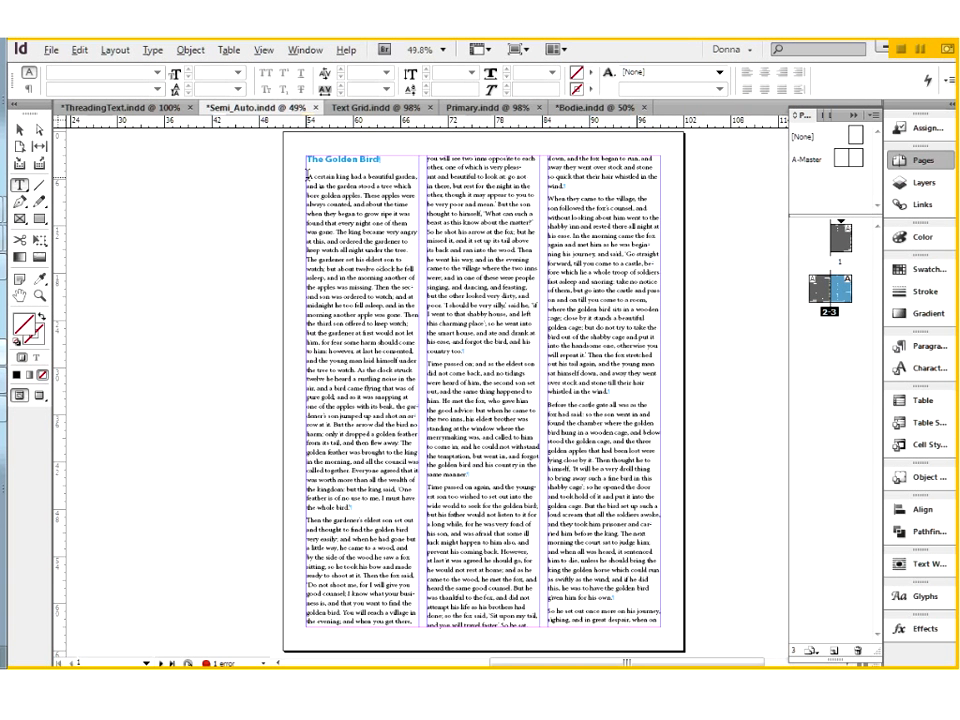
key(ctrl+=)
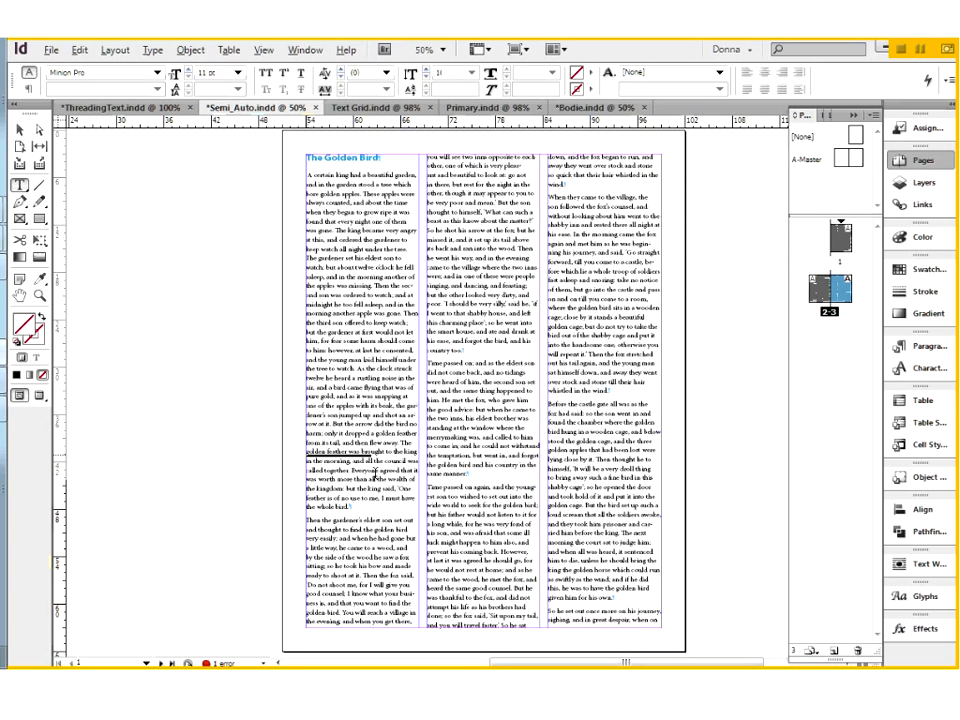
shift+click(350, 507)
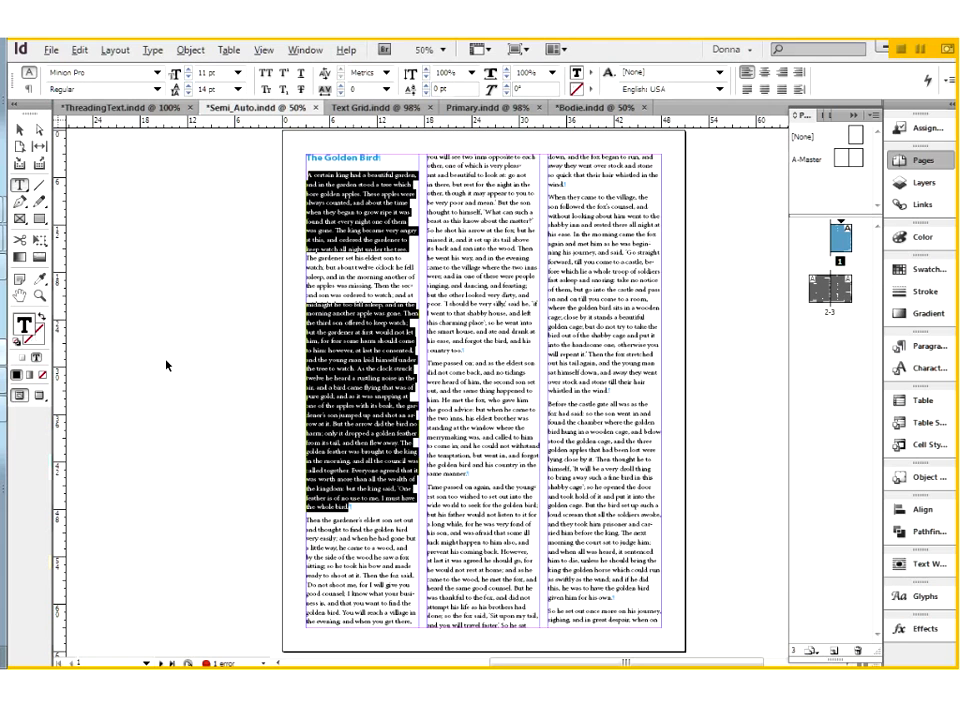
key(Escape)
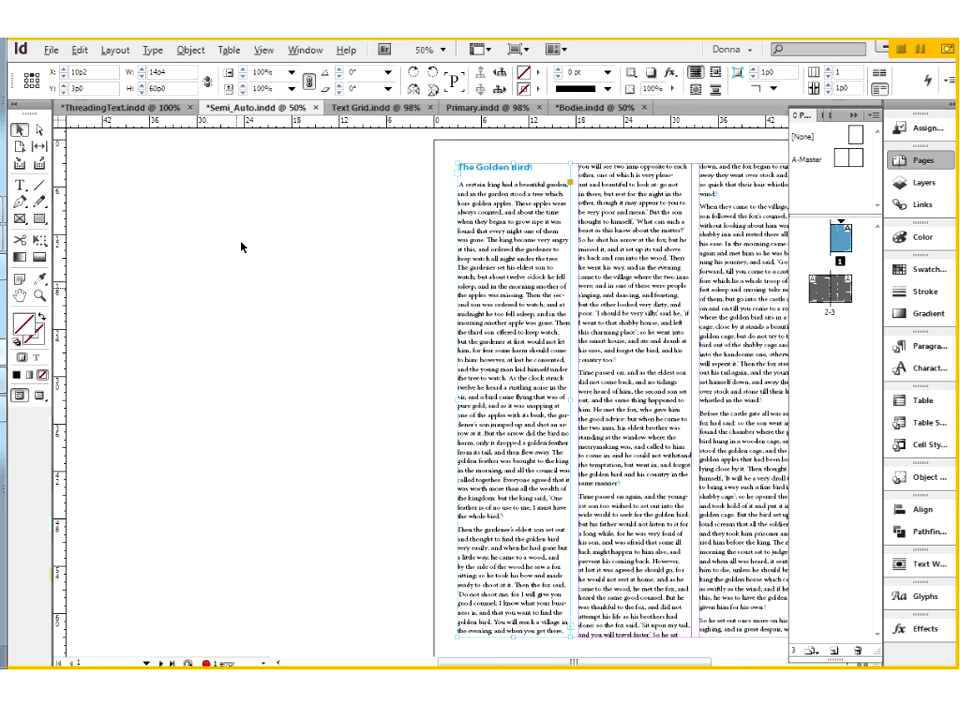
Draw a text frame about 34p10 wide and 59p0 high on the pasteboard beside page 1 and place The Golden Bird story in it.
click(205, 315)
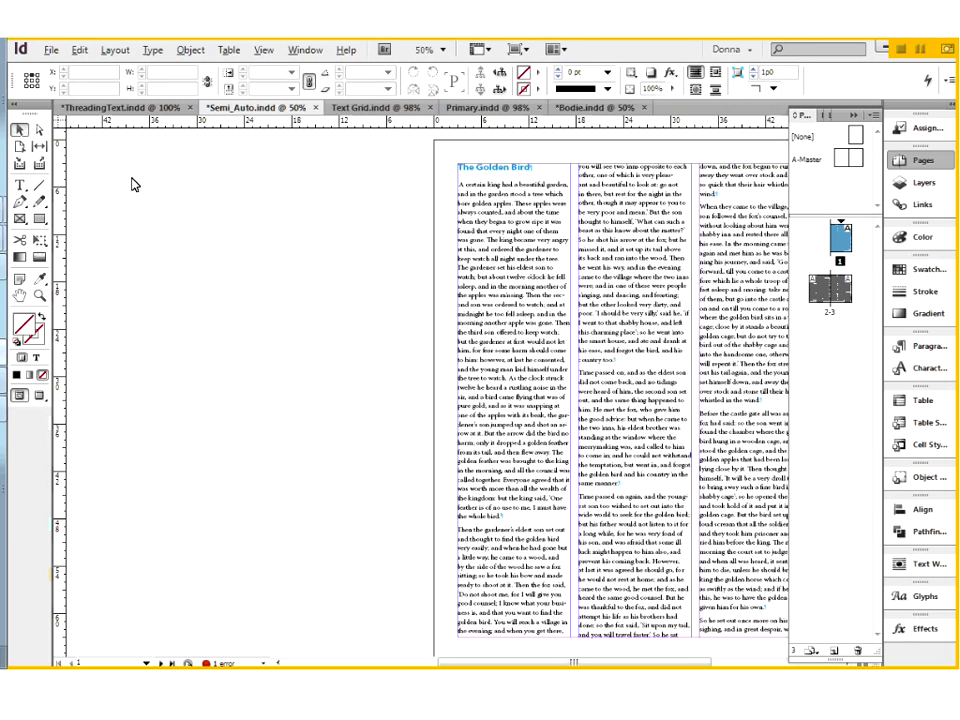
key(t)
drag(129, 176, 405, 640)
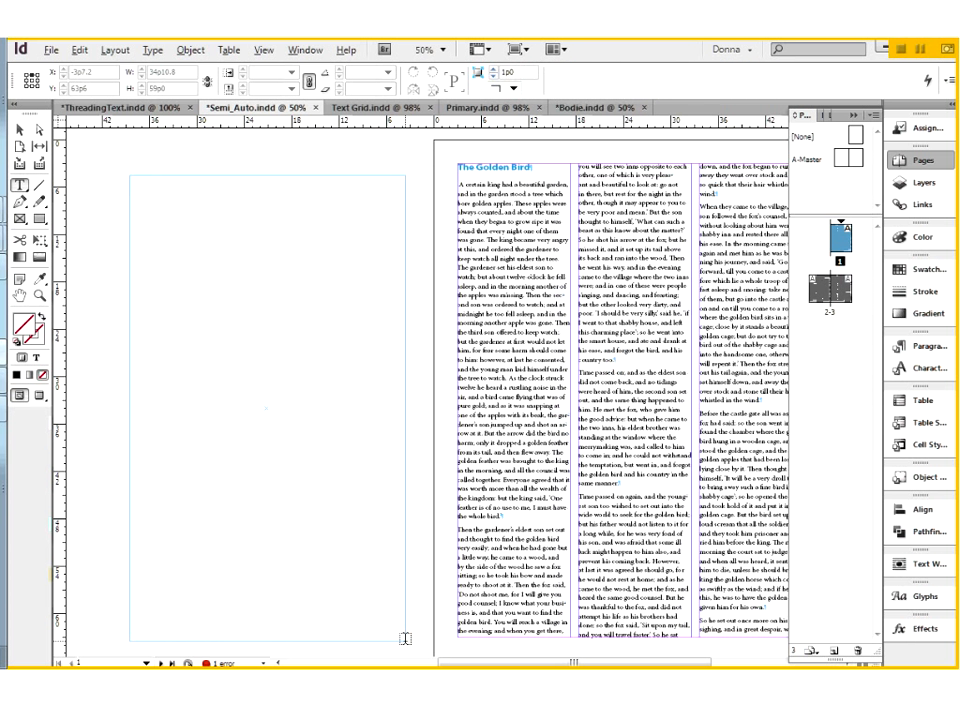
click(274, 375)
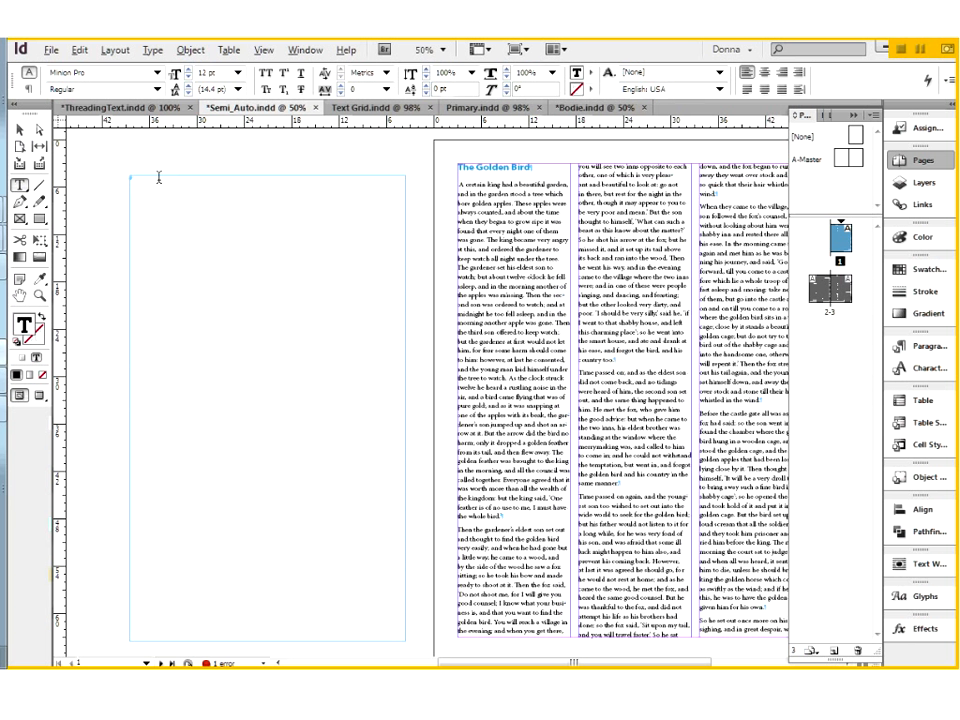
click(52, 50)
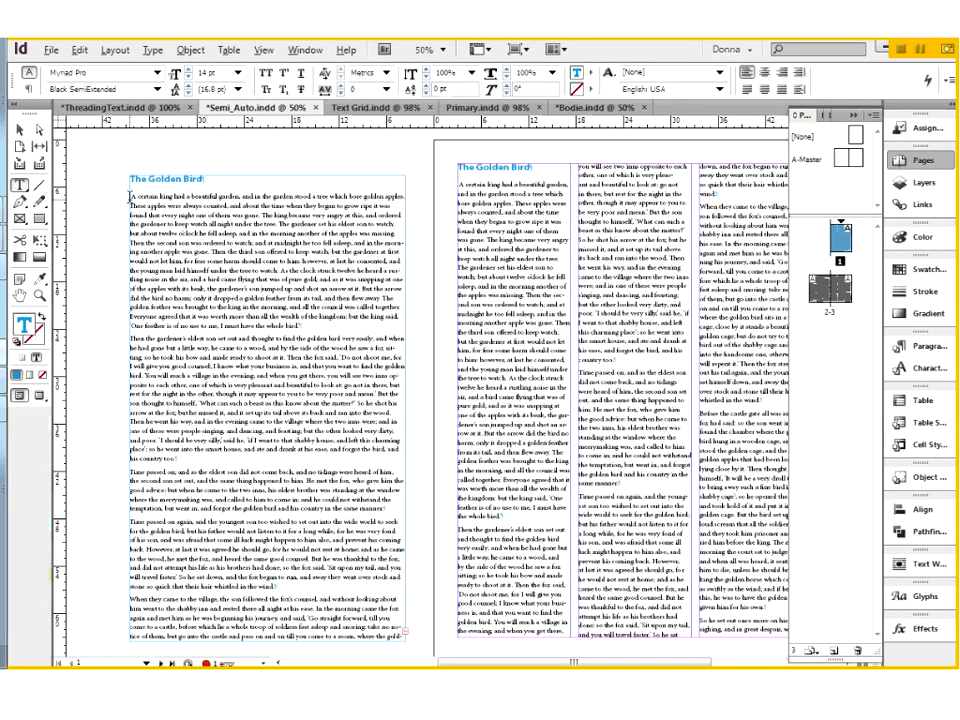
Compare the first body paragraph in the wide pasteboard frame with the same paragraph in page 1's narrow column by highlighting each.
drag(129, 197, 301, 326)
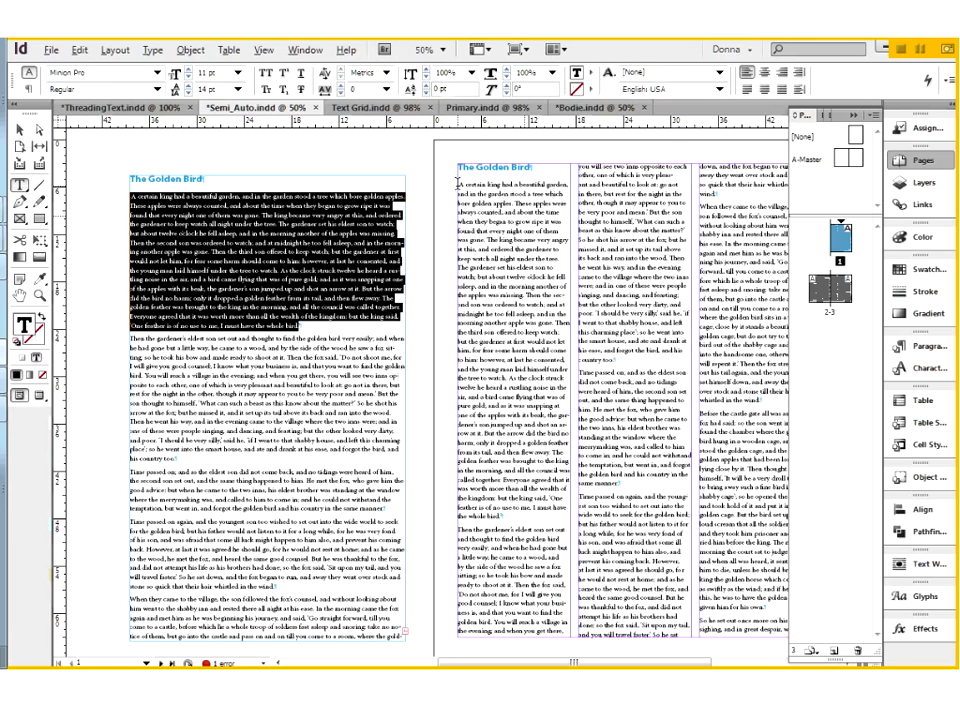
drag(459, 185, 499, 518)
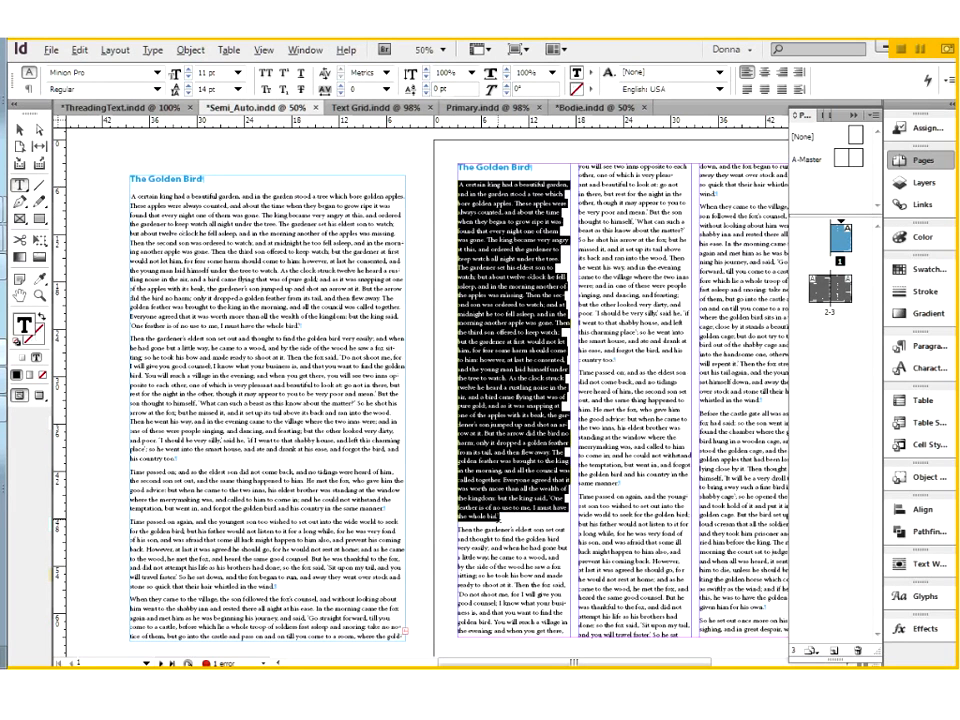
click(504, 516)
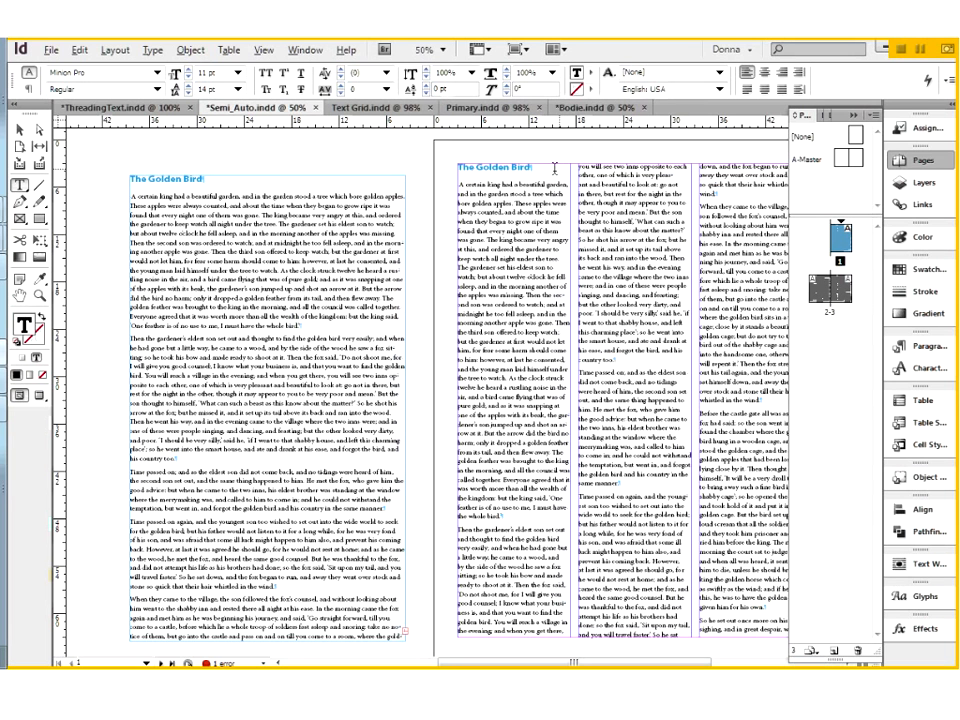
Replace page 1's heading with the words "the whole bird" copied from the pasteboard story, pasting them without formatting.
drag(297, 326, 257, 326)
key(ctrl+c)
triple_click(522, 167)
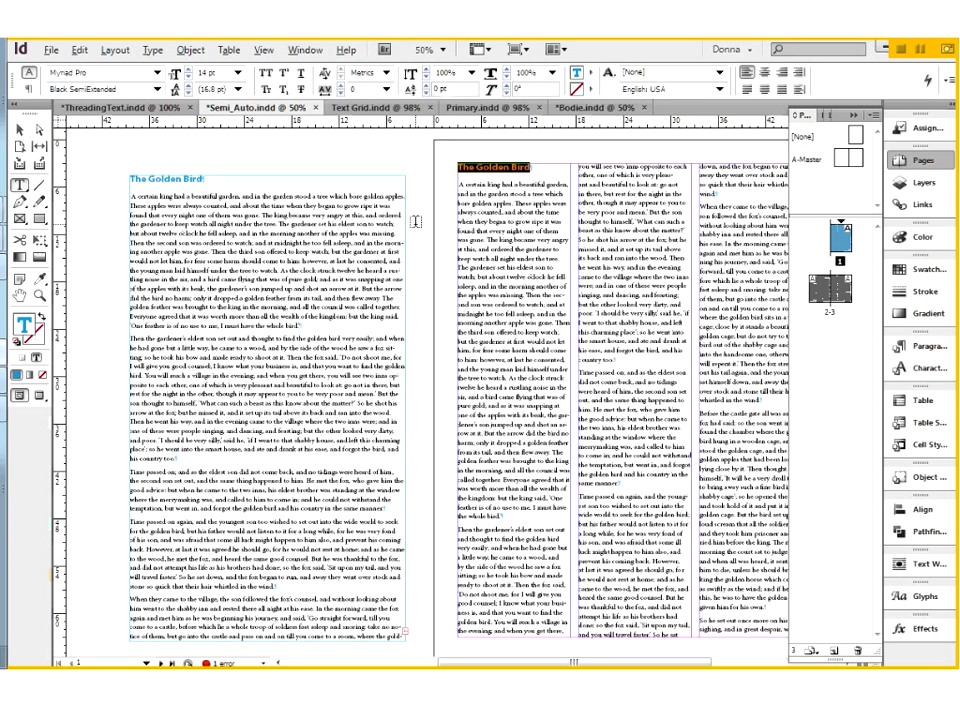
click(84, 53)
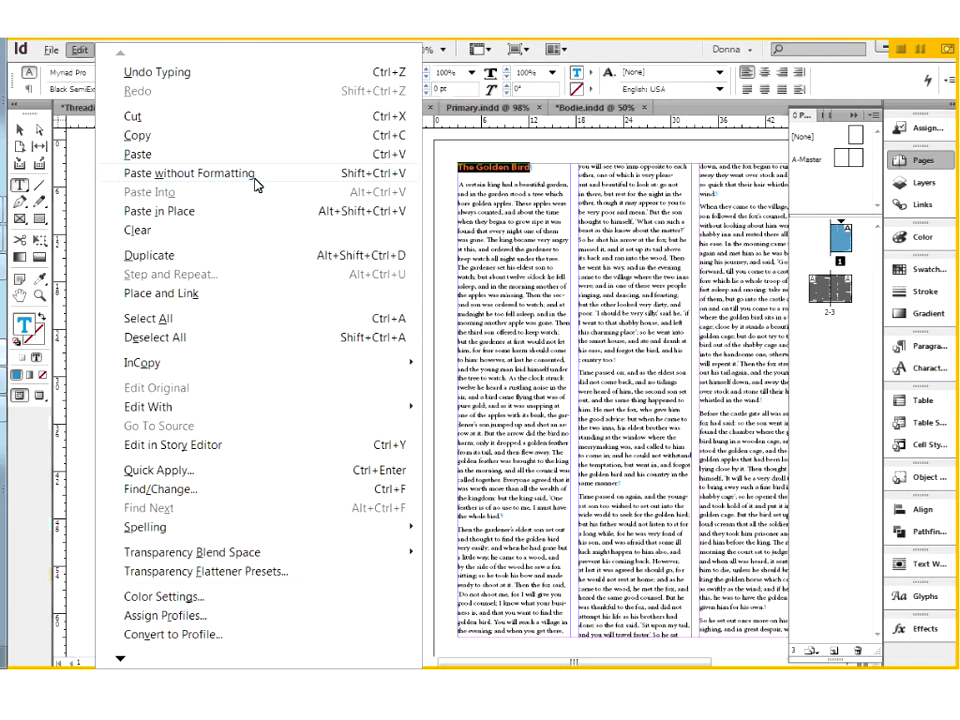
click(317, 184)
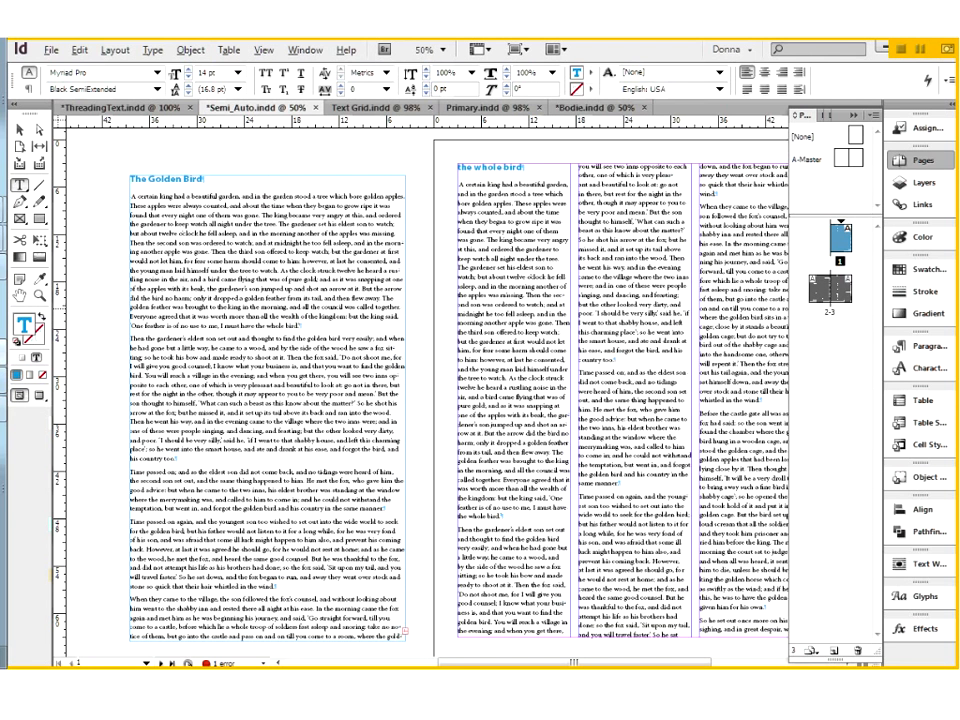
drag(421, 151, 601, 373)
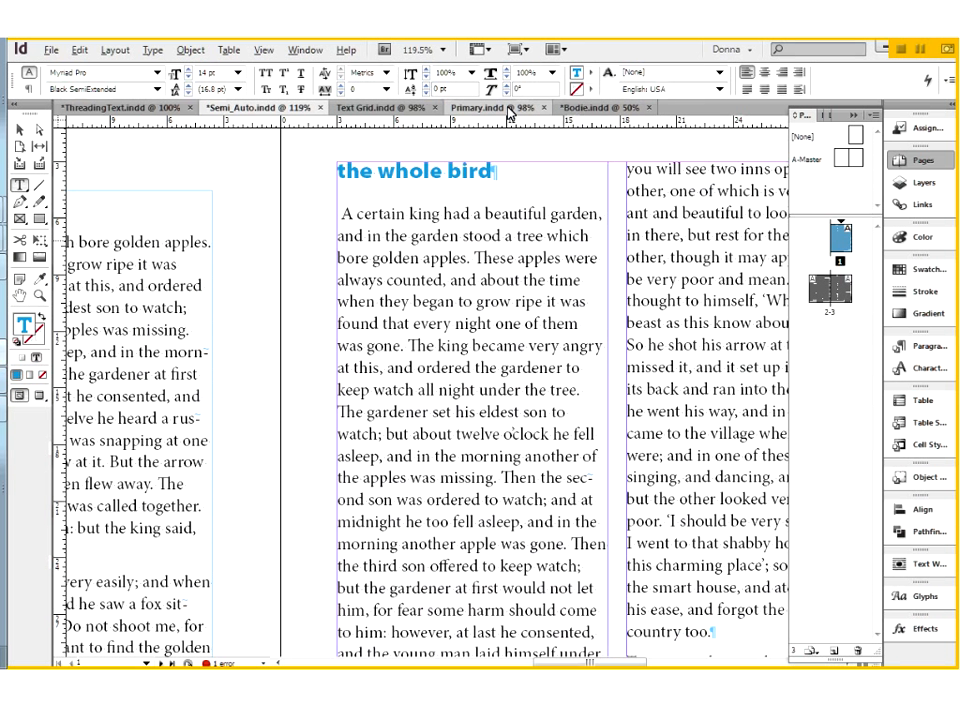
Switch to the Text Grid.indd document and add an A-Master spread as pages 2 and 3.
click(410, 115)
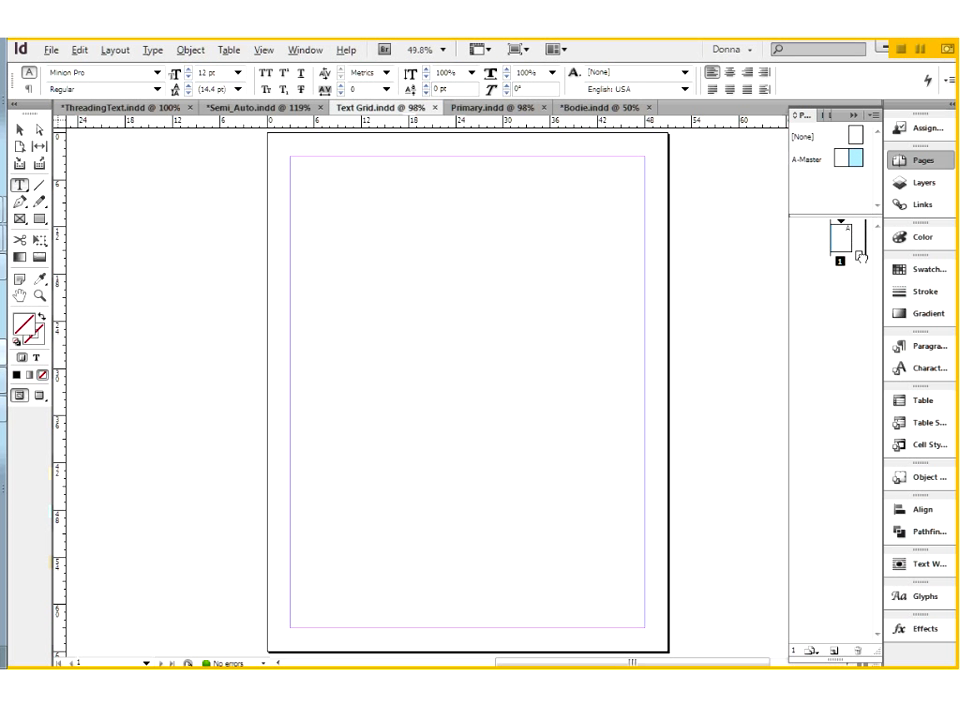
drag(857, 160, 852, 252)
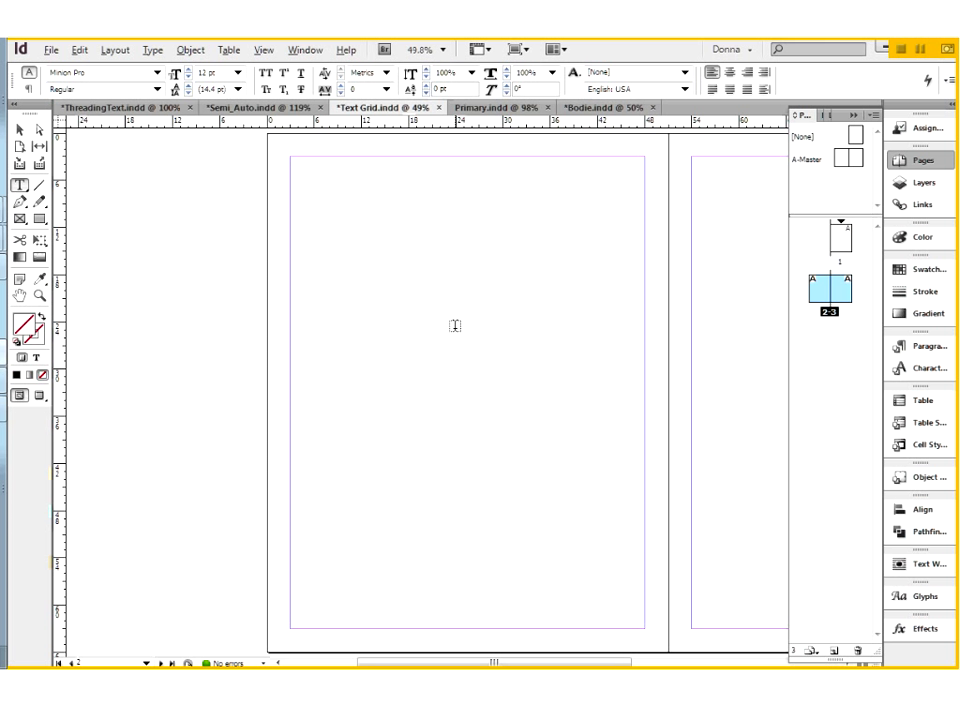
Draw a text frame about 23p0 by 32p7.5 in page 2's lower-right margin corner and move it to the same corner of page 1.
drag(465, 374, 643, 627)
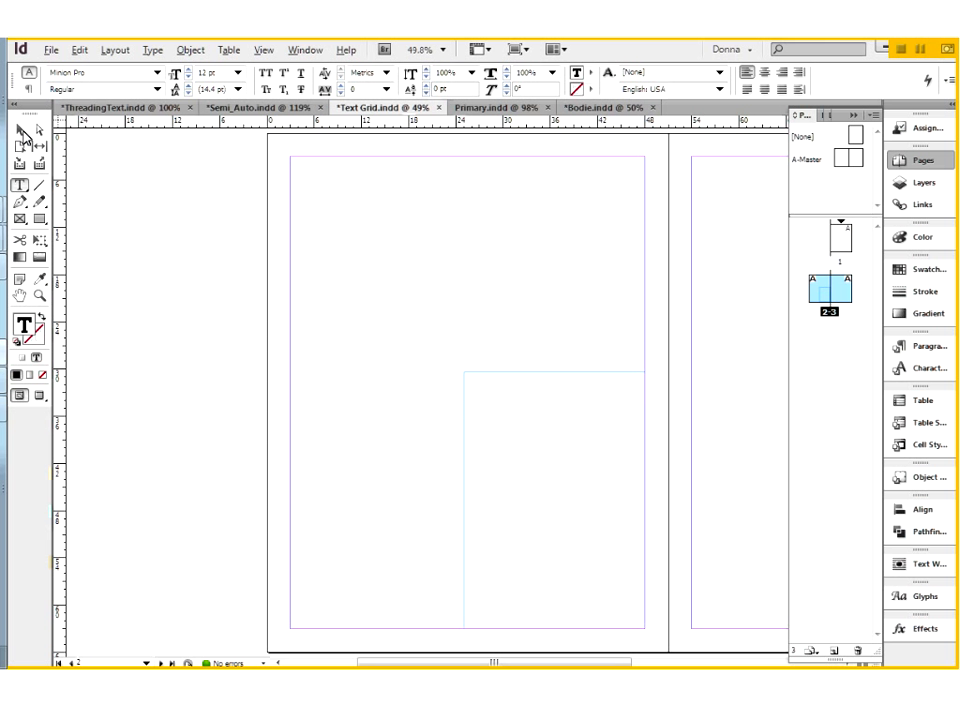
key(Escape)
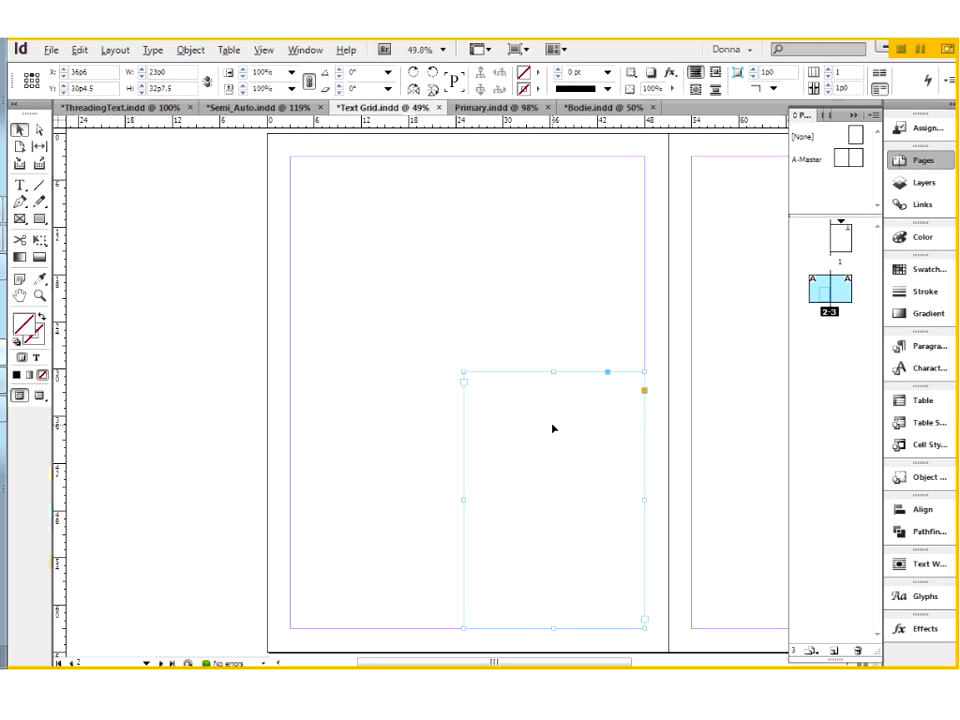
key(ctrl+z)
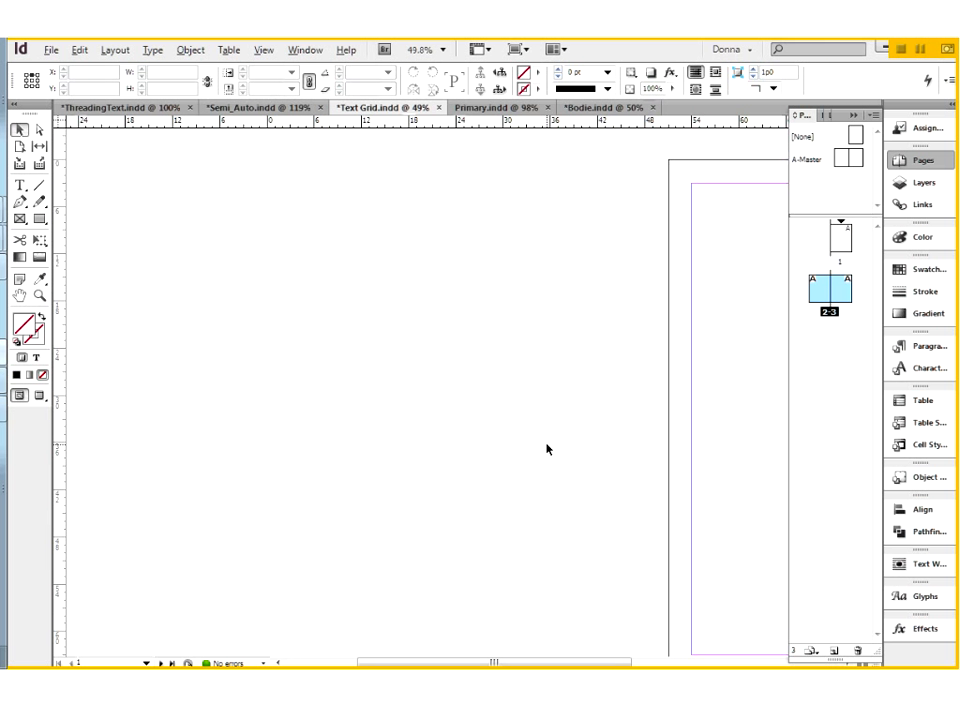
scroll(546, 449, right, 5)
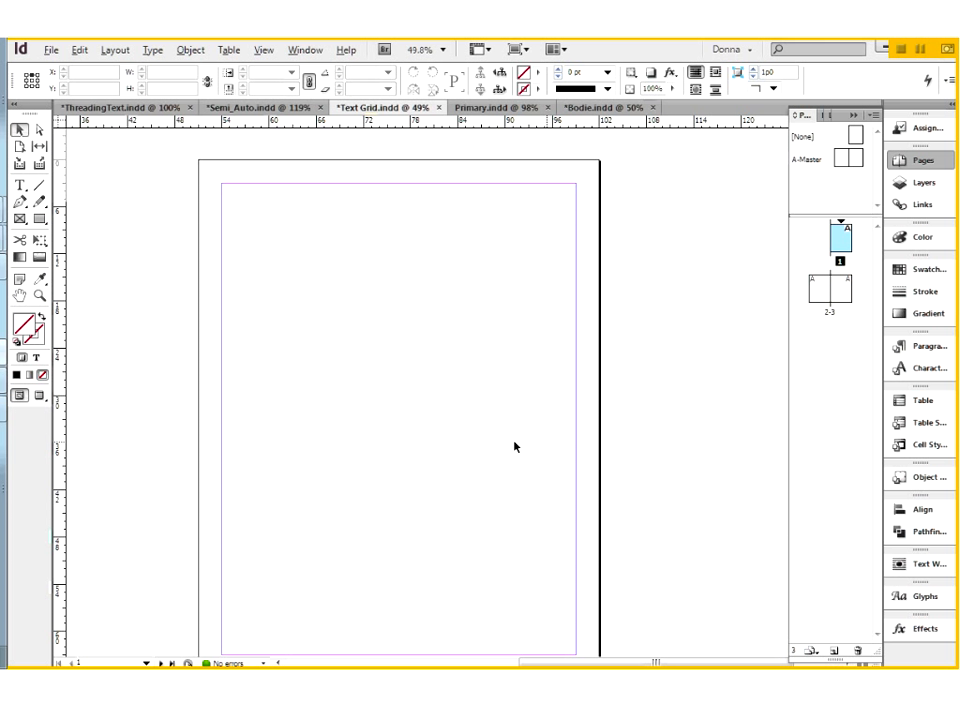
right_click(515, 445)
click(572, 475)
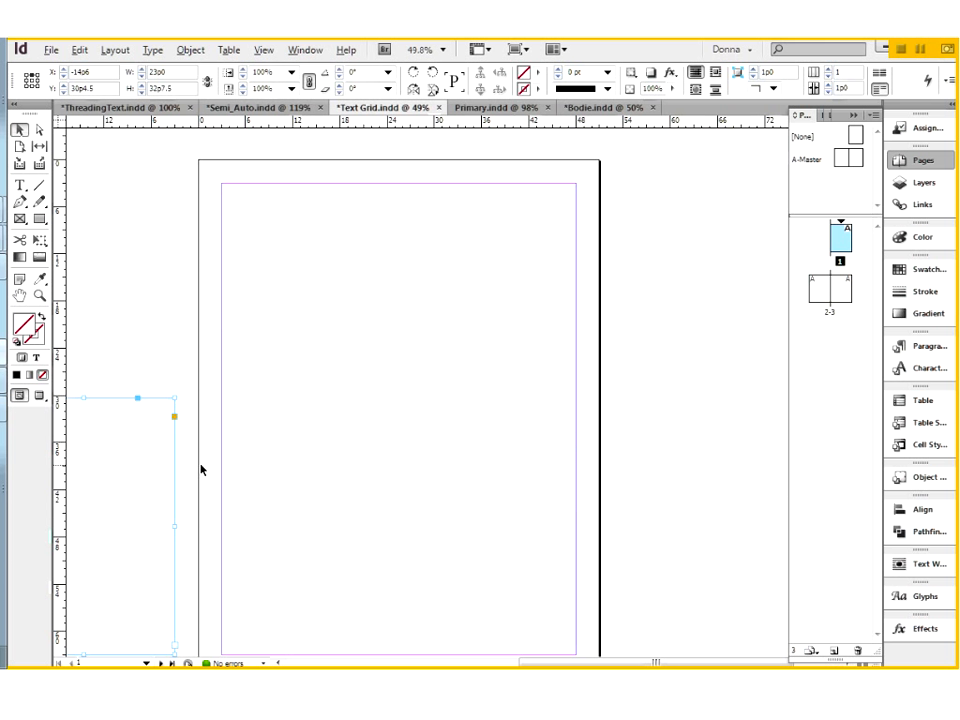
drag(129, 399, 521, 400)
click(628, 556)
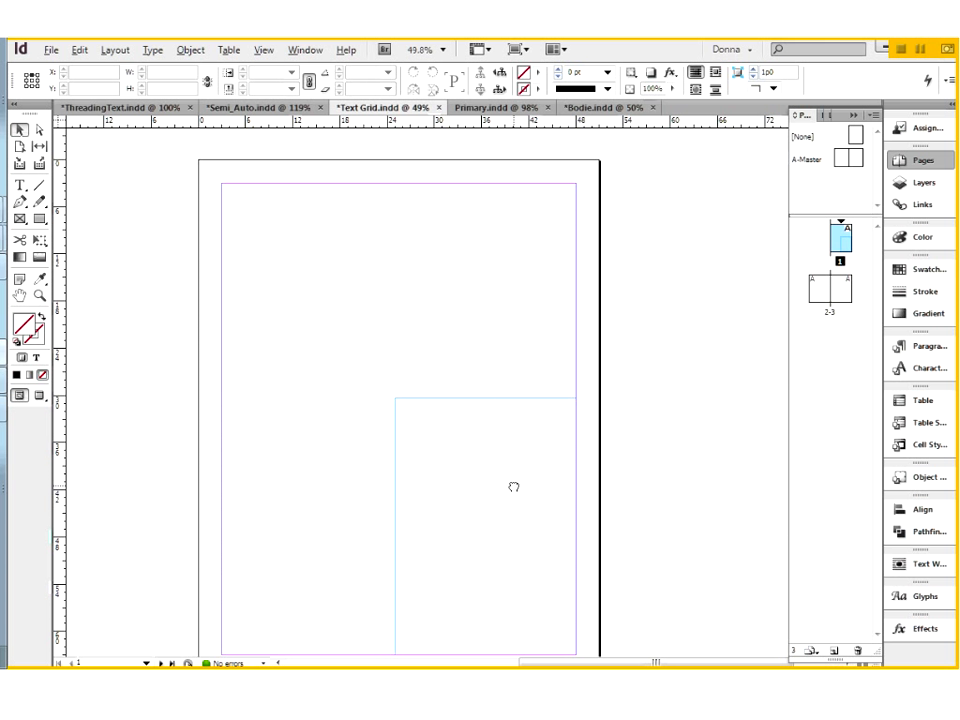
Thread page 1's text frame into a new frame about 45p0 wide and 34p10.5 high at the bottom margin of page 2.
drag(513, 487, 538, 414)
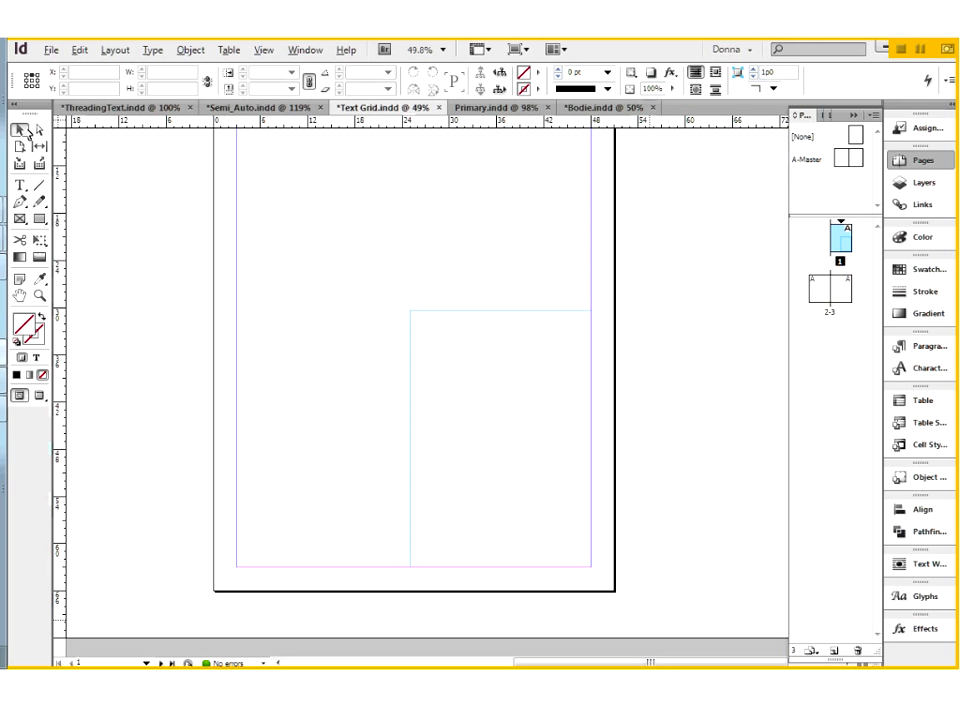
click(482, 417)
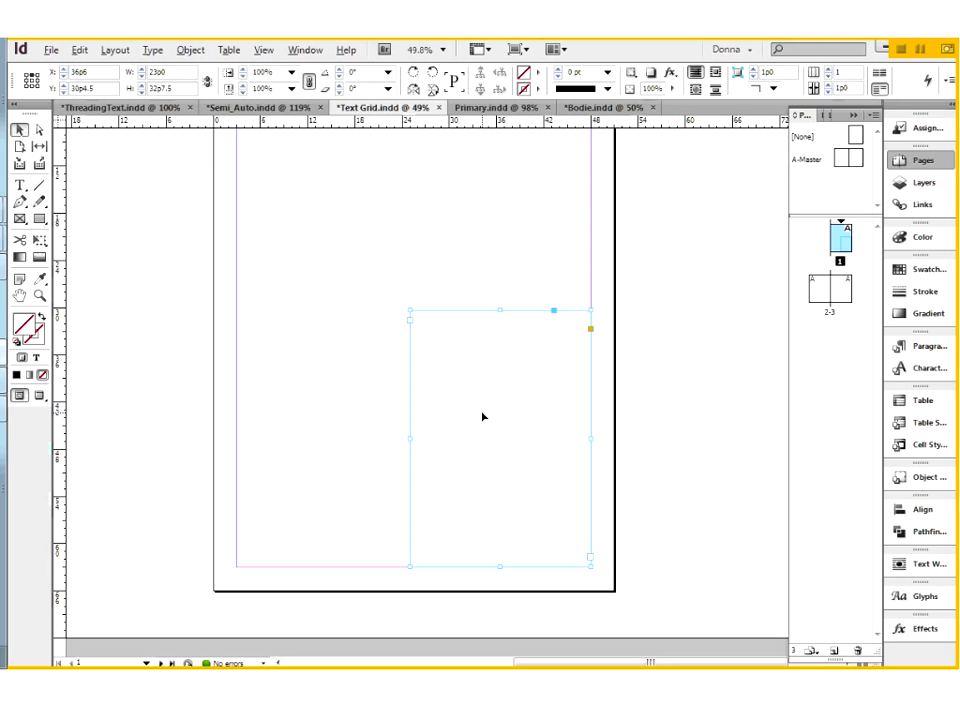
click(590, 559)
double_click(822, 290)
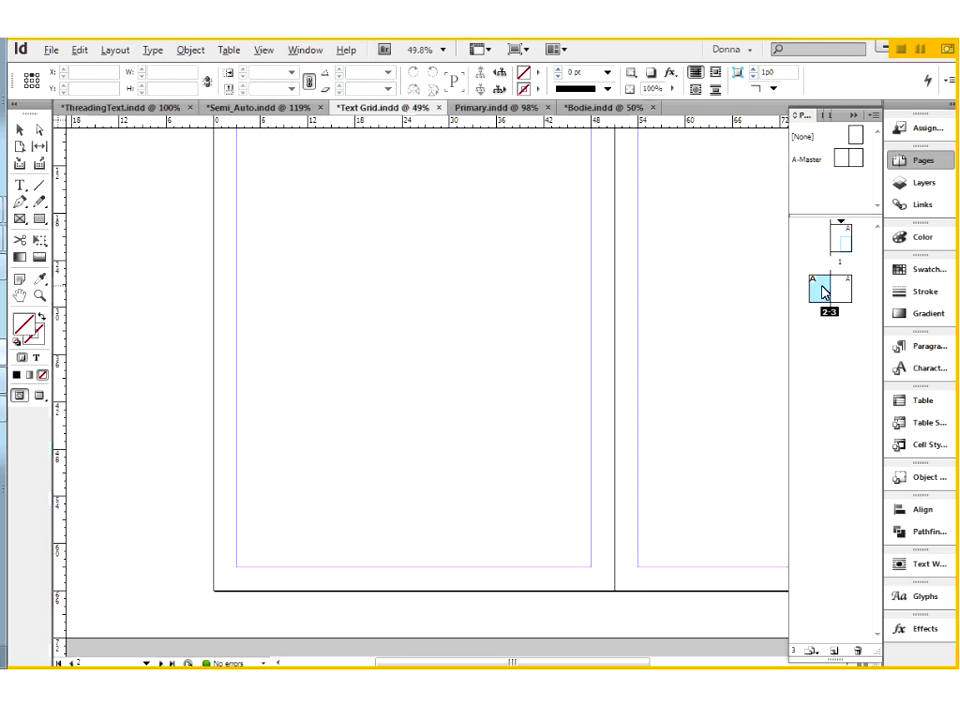
drag(250, 326, 591, 566)
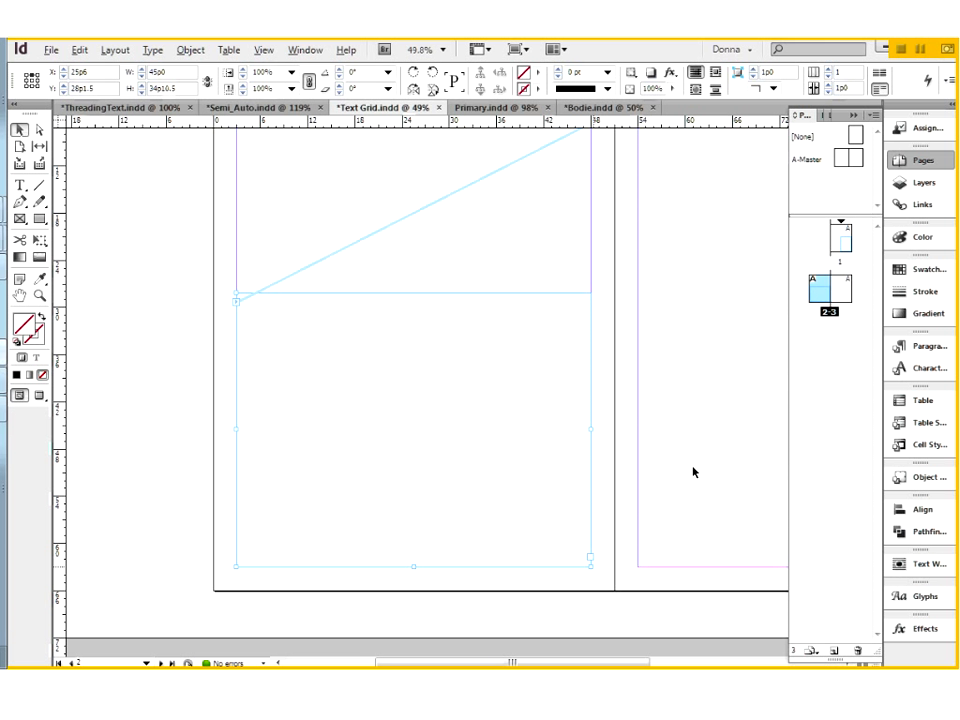
Thread page 2's frame into a new full-height frame about 25p4.5 by 60p0 against page 3's right margin.
drag(611, 455, 390, 508)
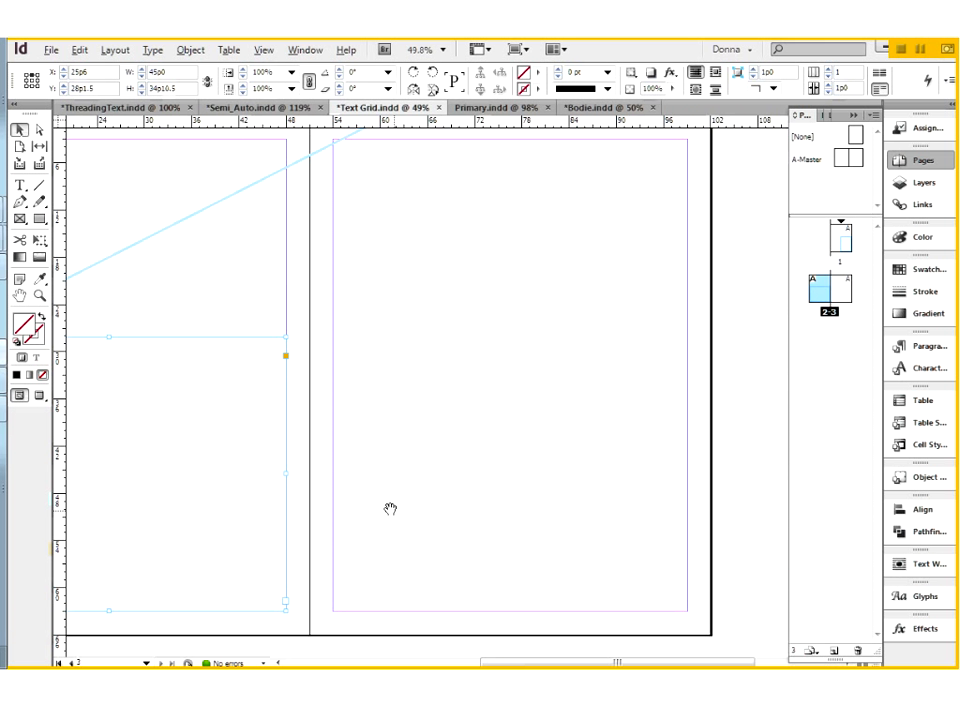
click(285, 601)
drag(490, 142, 697, 611)
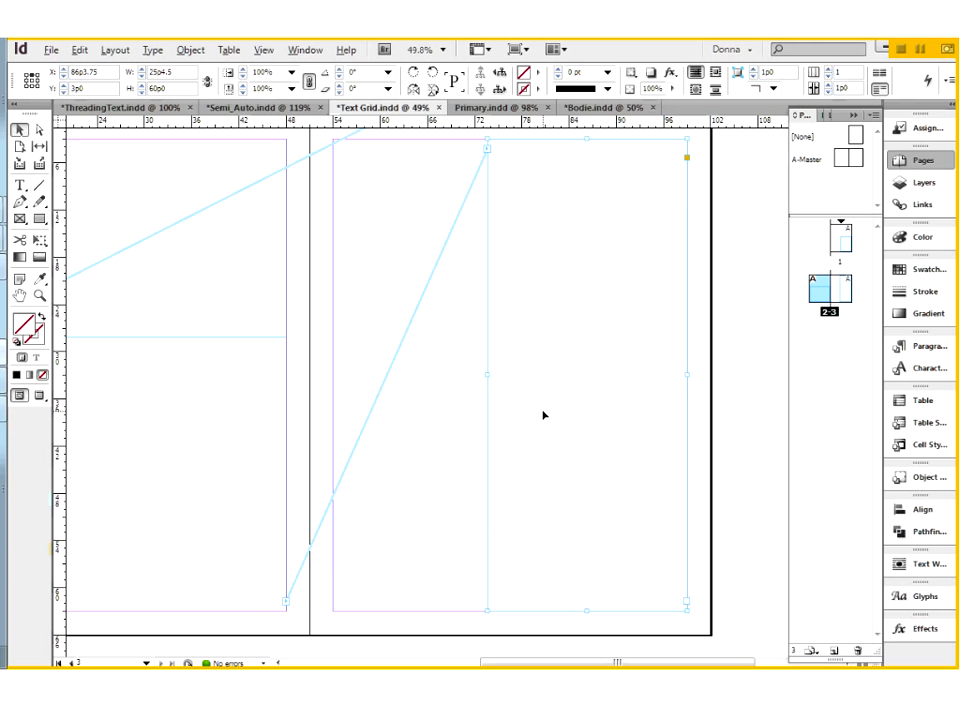
Place ImportShorter.rtf into page 1's threaded text frame and check how the story flows through the frames on pages 2 and 3.
scroll(543, 415, up, 5)
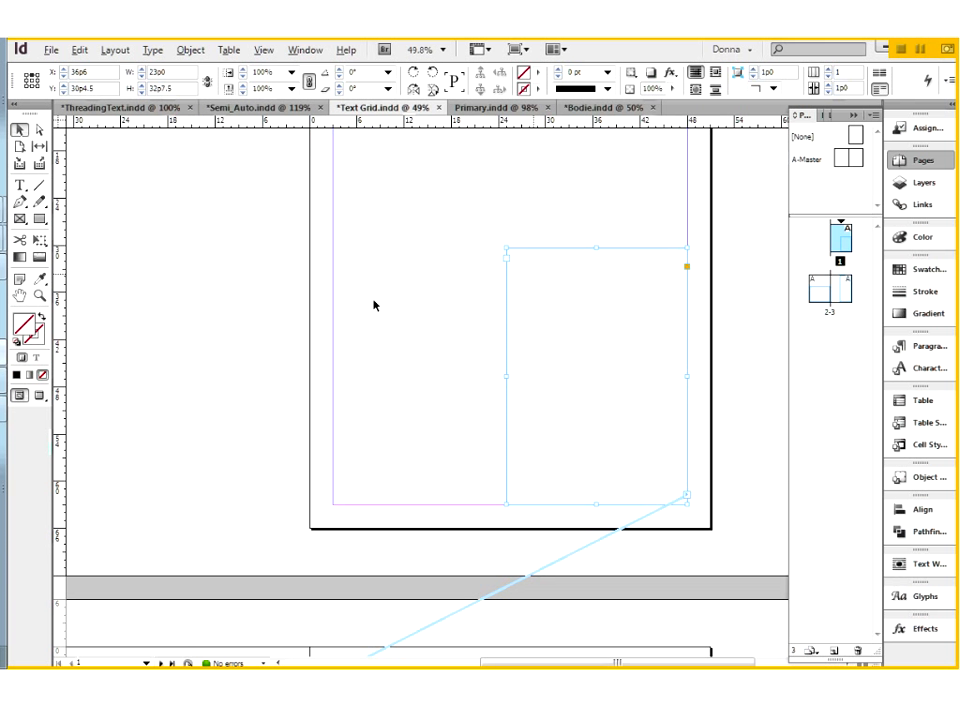
click(222, 318)
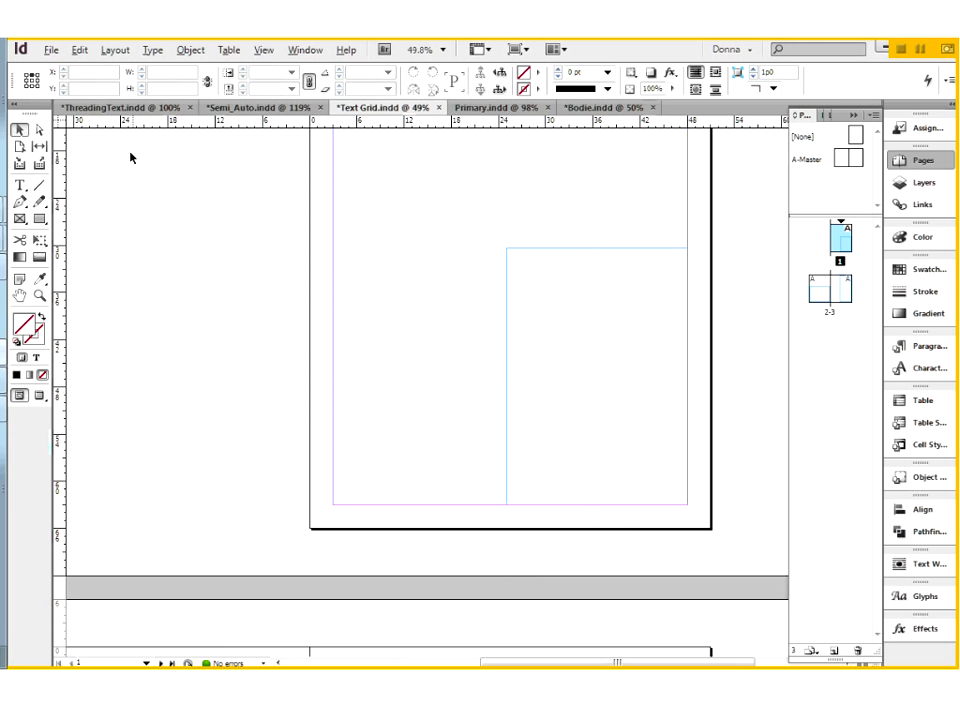
click(560, 287)
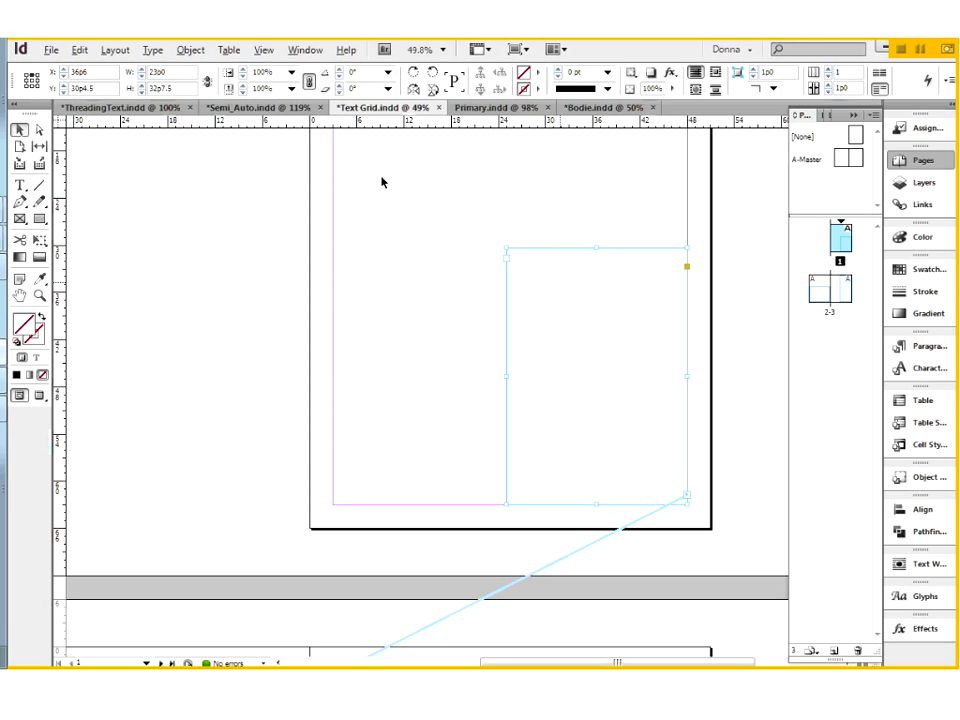
click(52, 51)
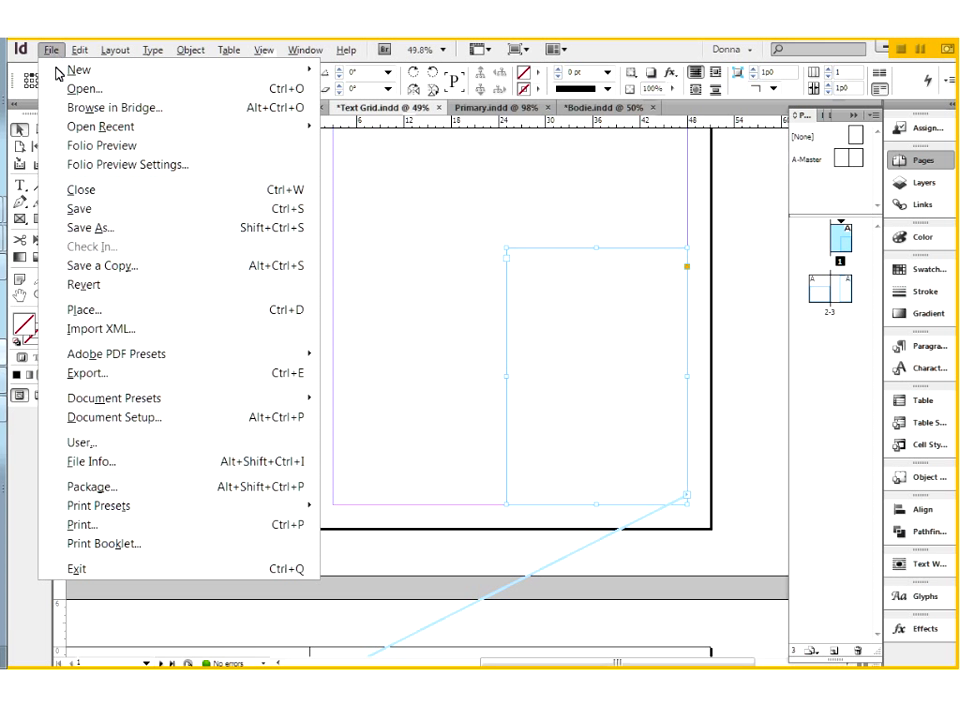
click(93, 311)
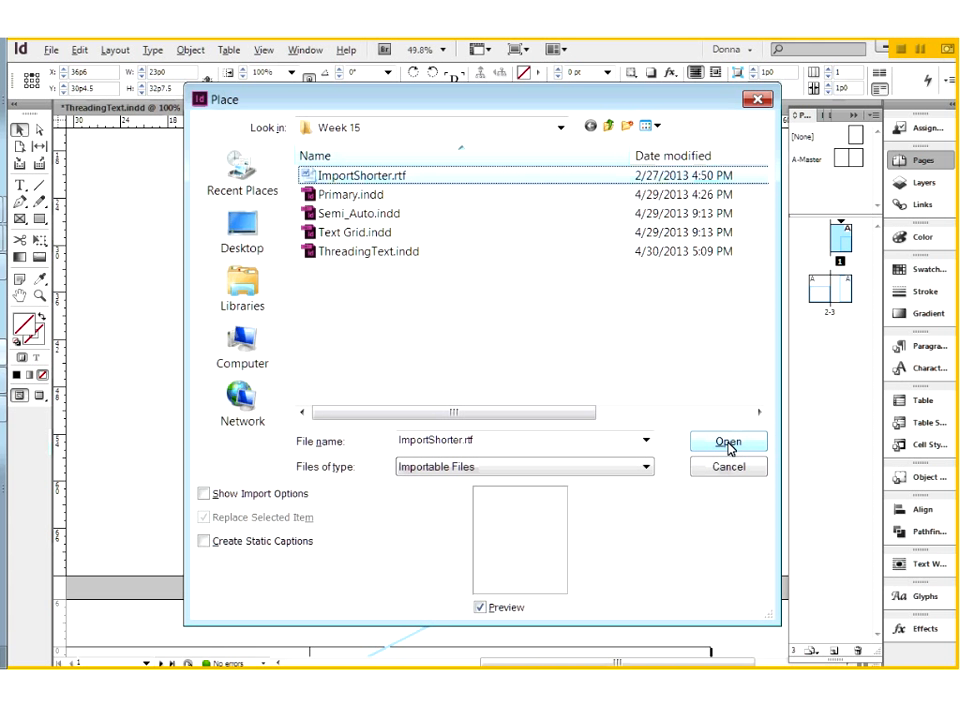
click(728, 443)
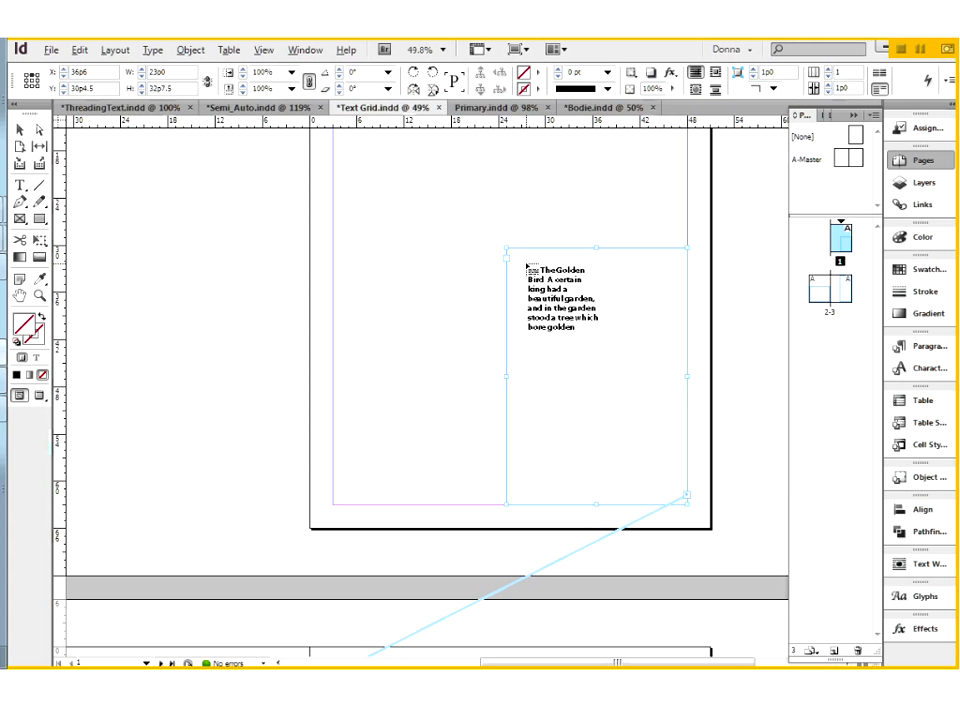
click(527, 268)
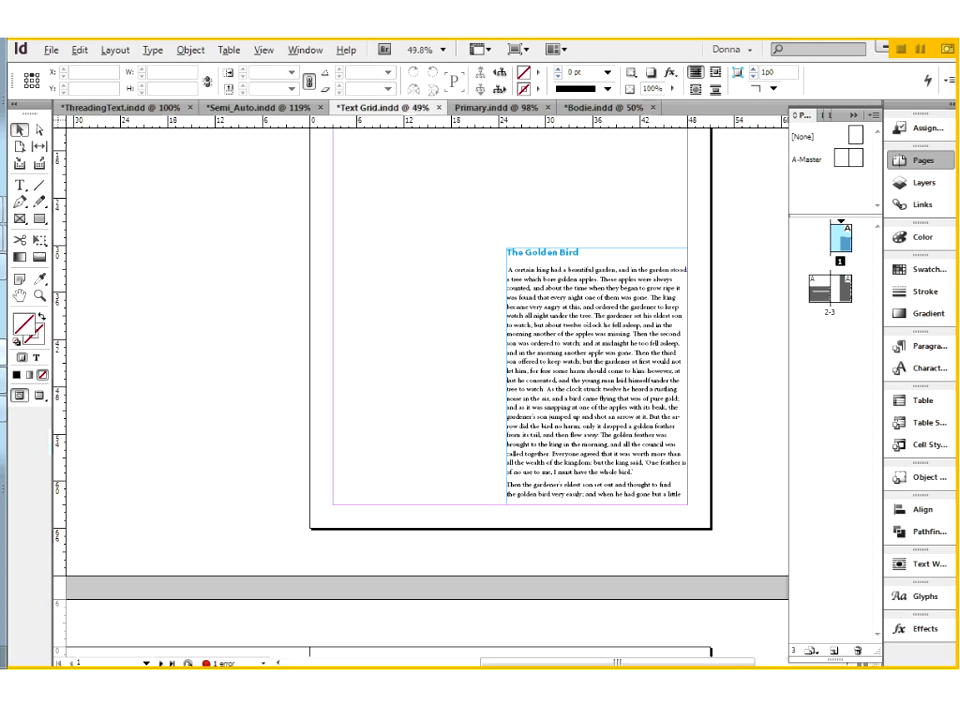
drag(427, 475, 442, 390)
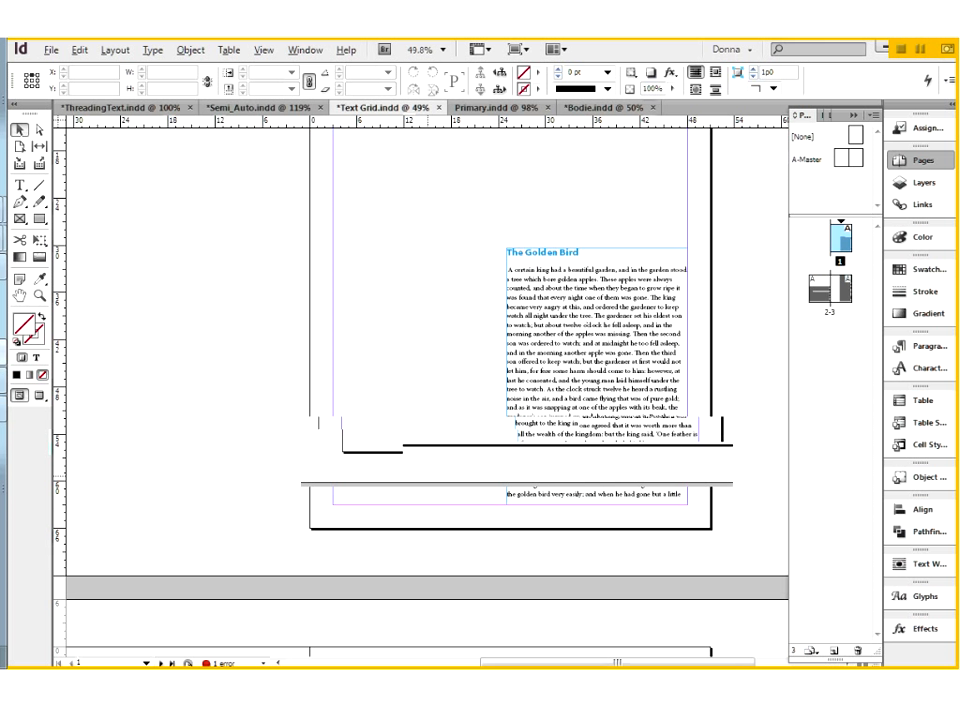
drag(442, 390, 672, 366)
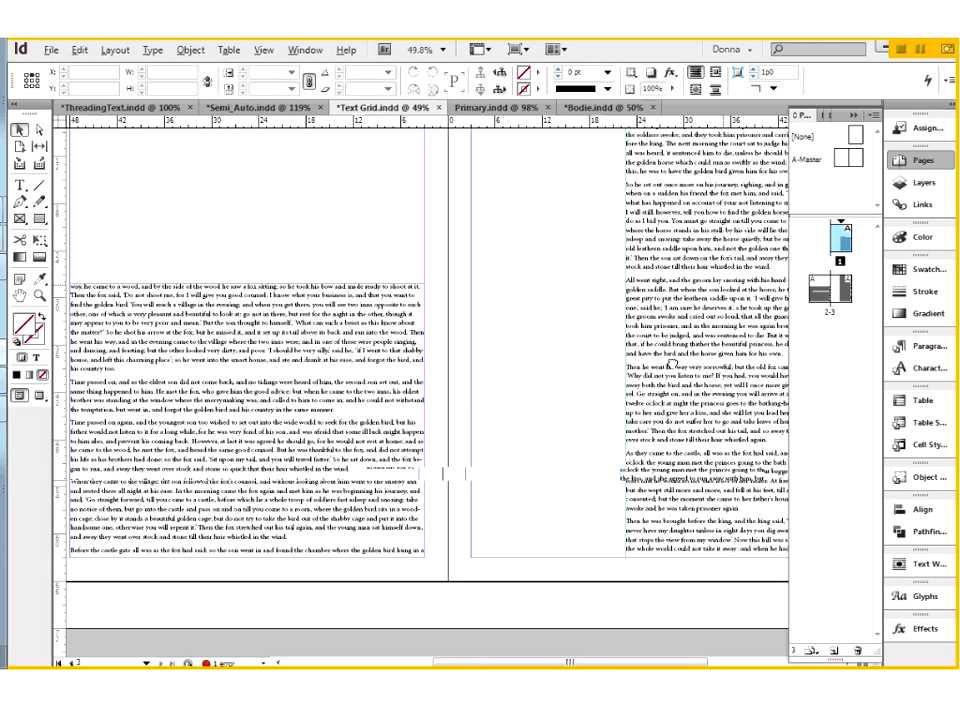
drag(672, 366, 632, 481)
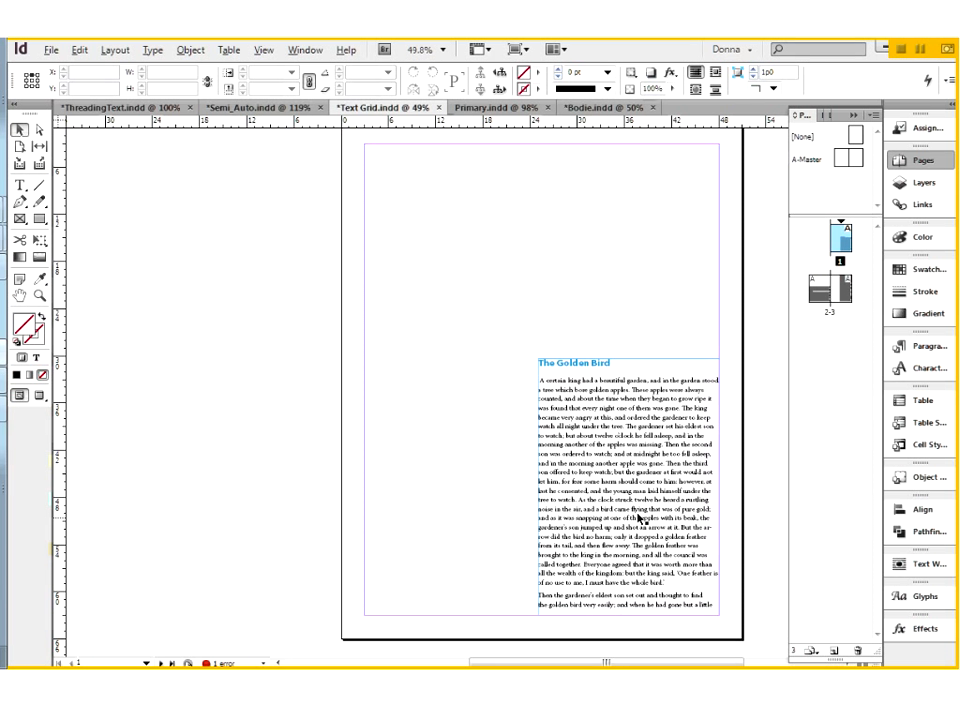
Delete the entire placed story, fill the three threaded frames with placeholder text, and inspect the text in page 1's frame.
double_click(601, 463)
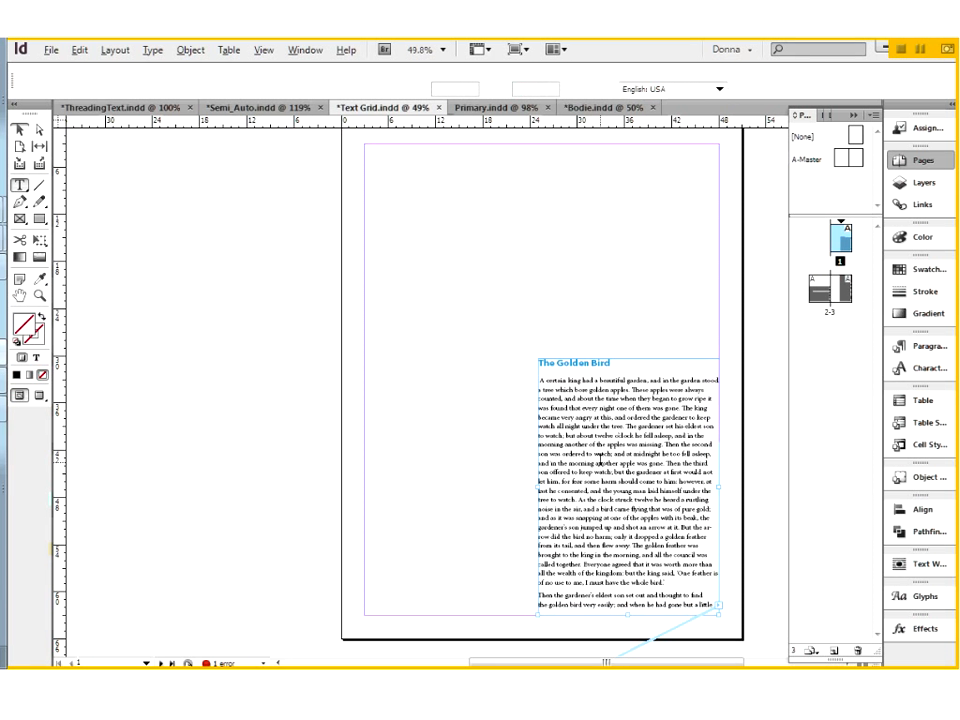
key(ctrl+a)
key(Delete)
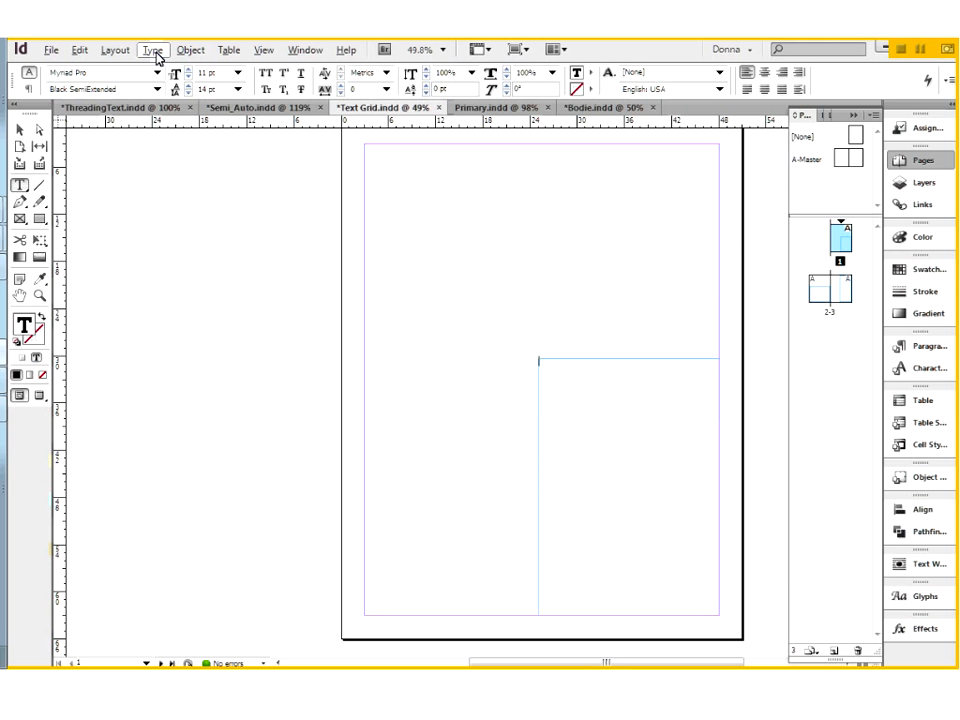
click(153, 51)
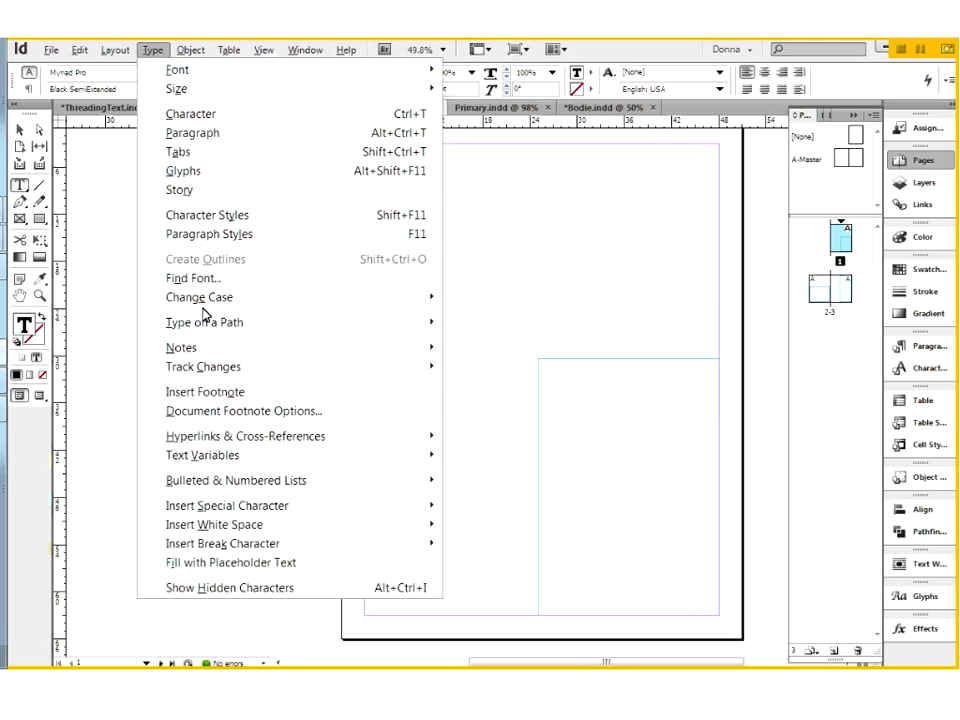
click(240, 563)
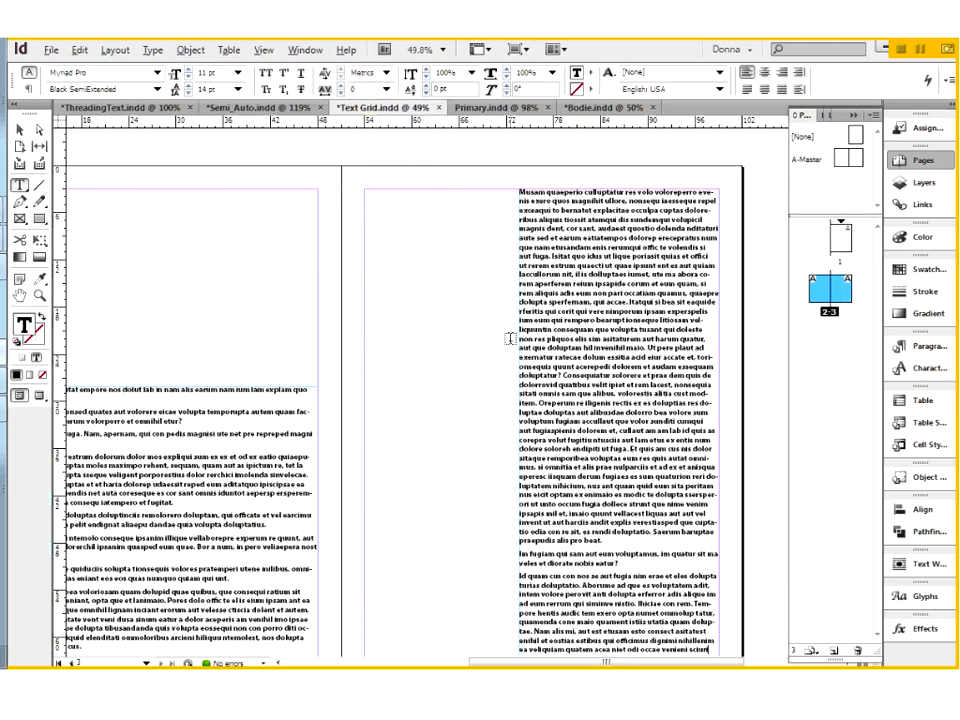
key(ctrl+minus)
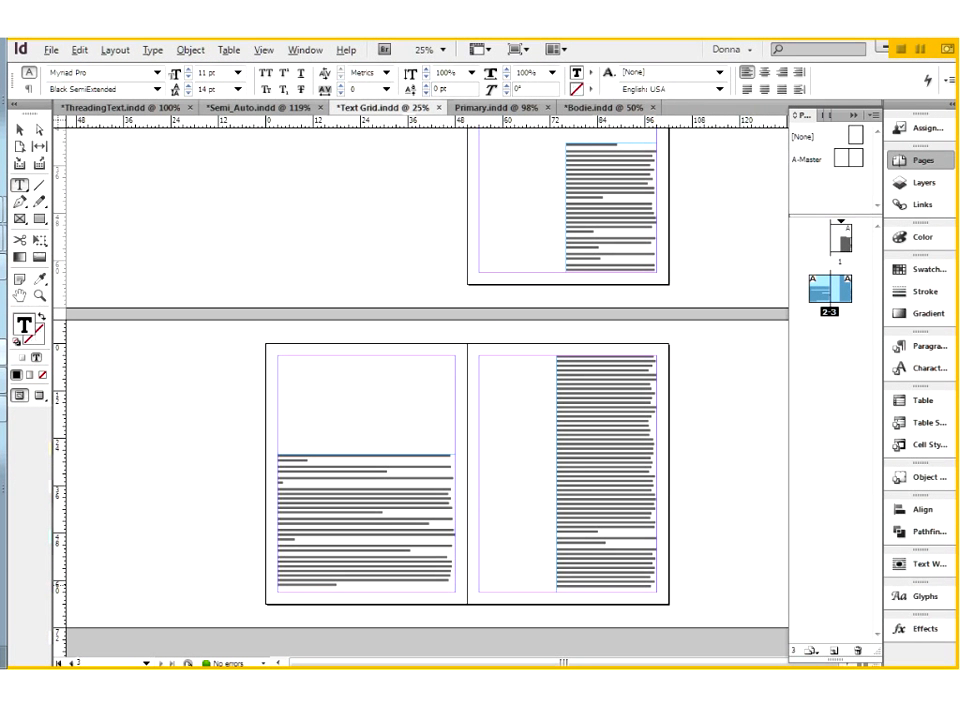
drag(560, 133, 686, 302)
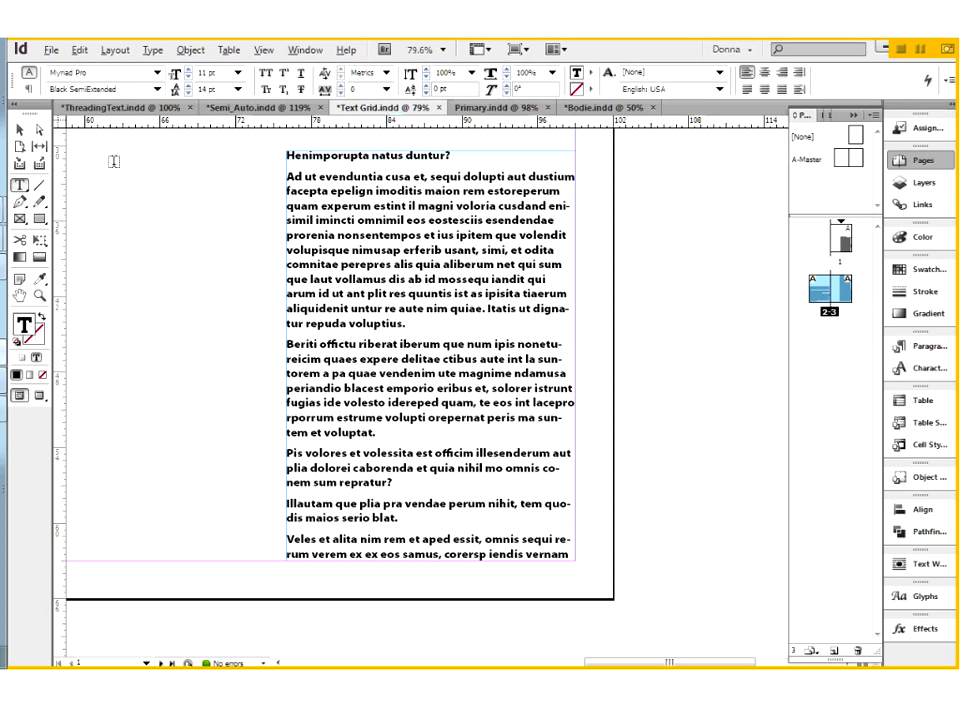
click(17, 131)
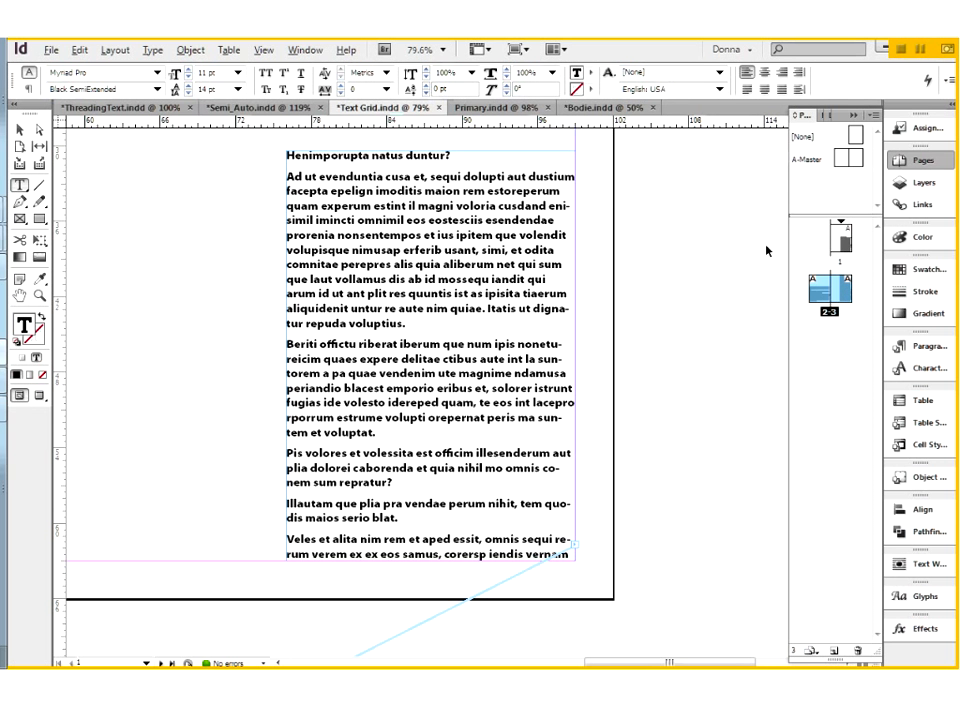
Delete the threaded text frames on pages 1, 2 and 3, and return to page 1.
click(842, 236)
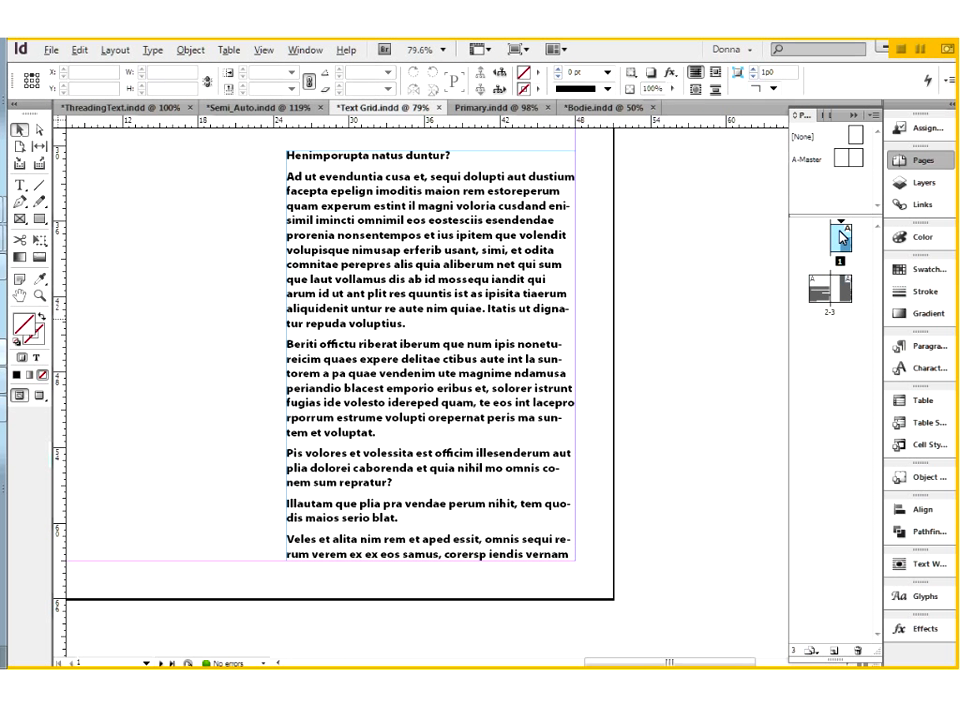
key(ctrl+0)
click(531, 466)
key(Delete)
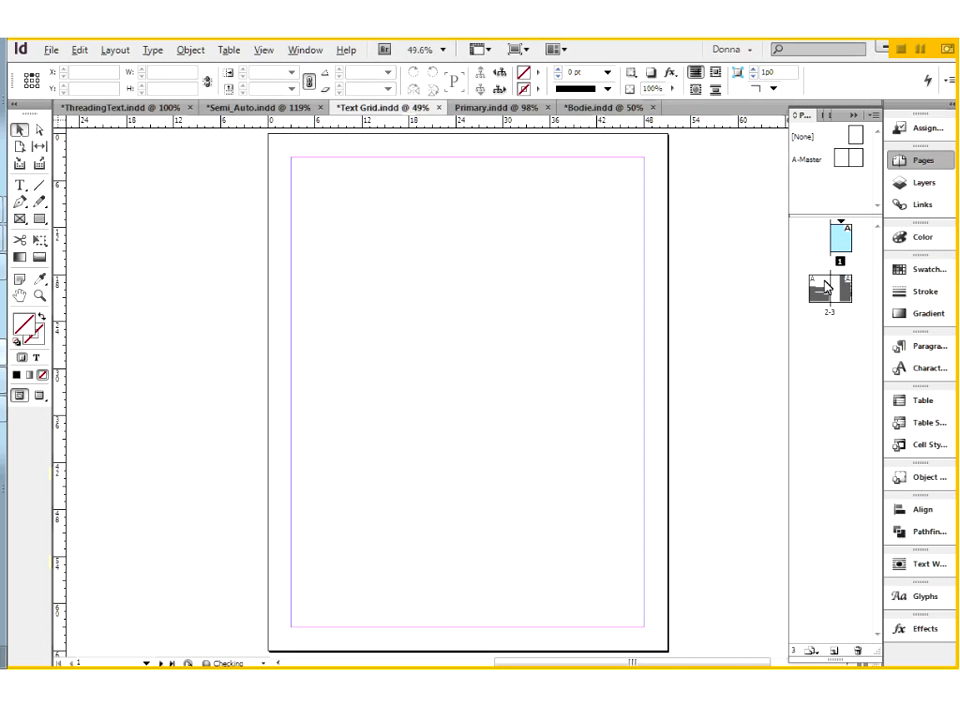
click(825, 287)
double_click(825, 287)
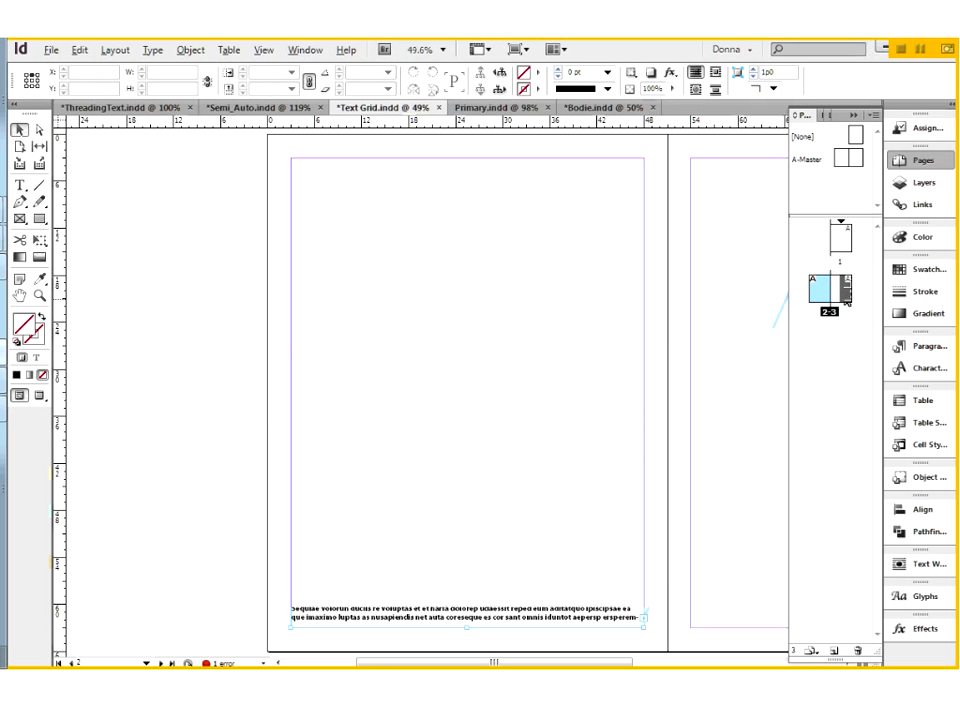
click(846, 291)
click(846, 291)
double_click(840, 240)
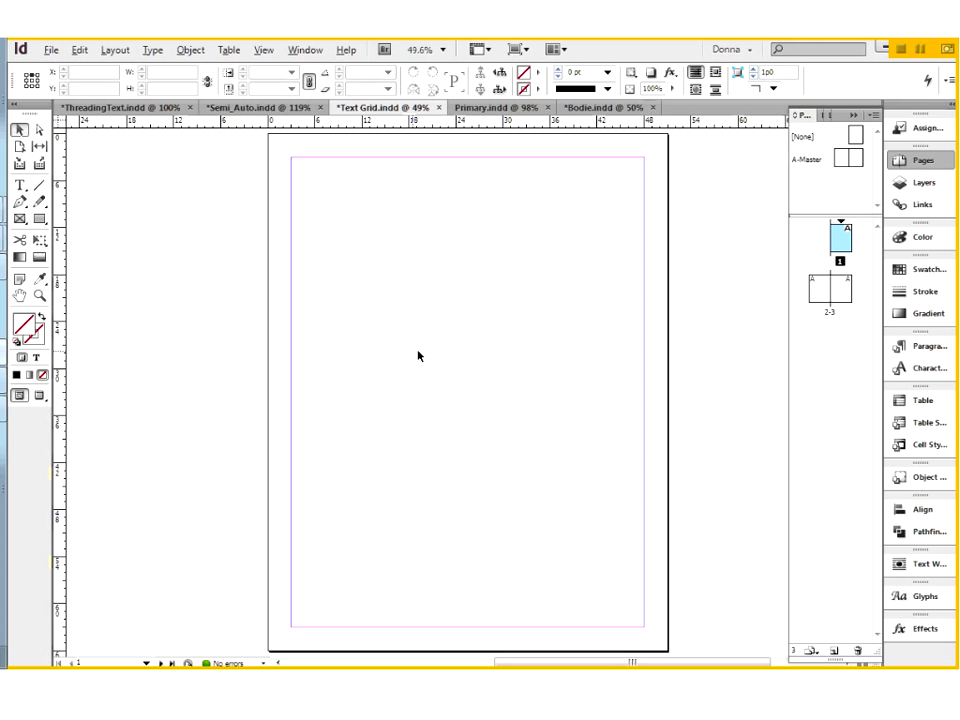
Draw a grid of threaded text frames, three columns by two rows, across the margin width of page 1, starting at the upper margin.
click(24, 186)
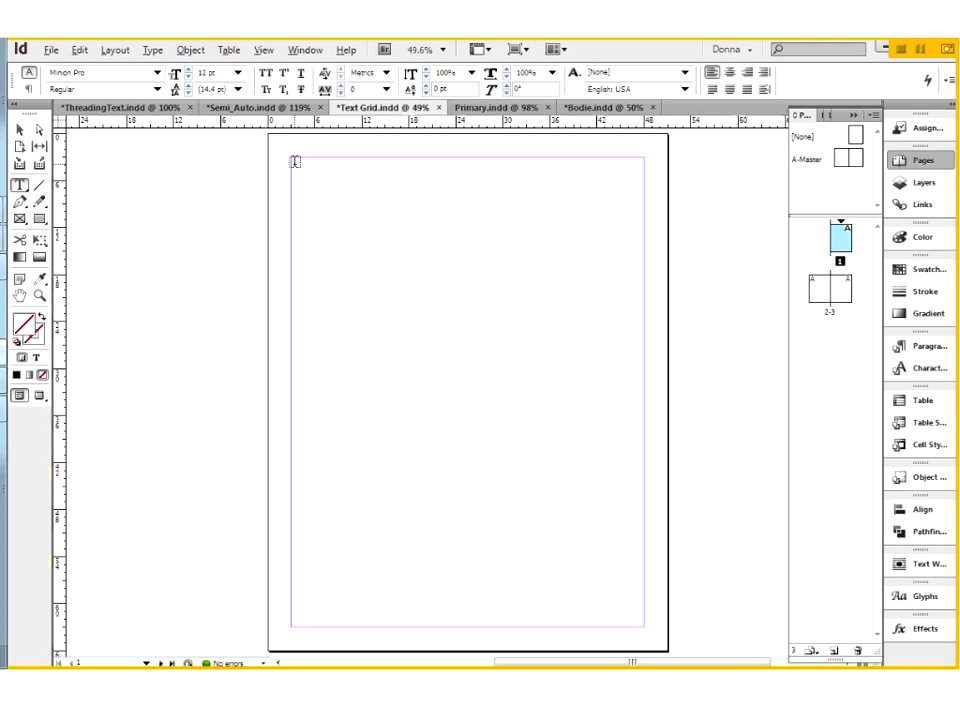
drag(290, 156, 444, 340)
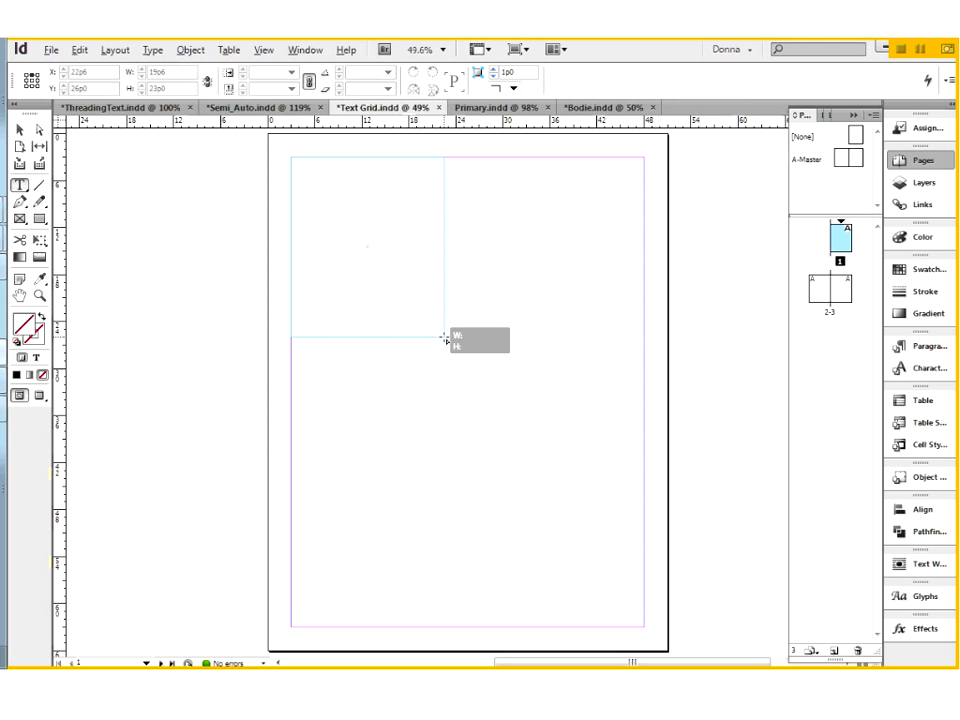
key(Right)
drag(444, 338, 645, 467)
key(Right)
key(Up)
key(Up)
key(Down)
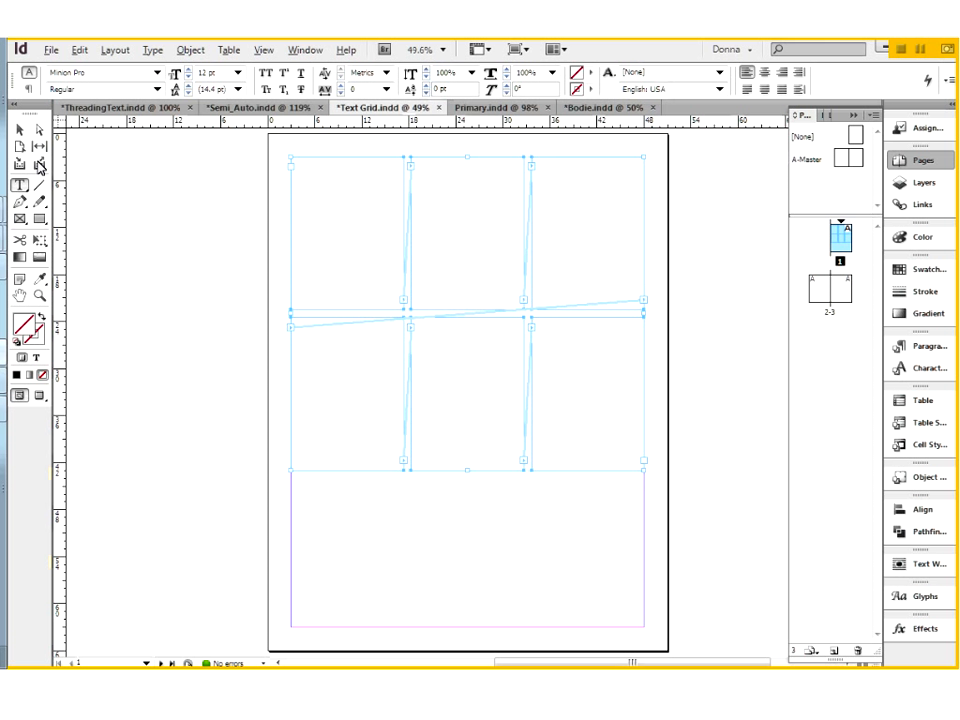
Widen the space between the two frame rows with the Gap tool, leaving the upper frames about 15p6 high.
click(39, 147)
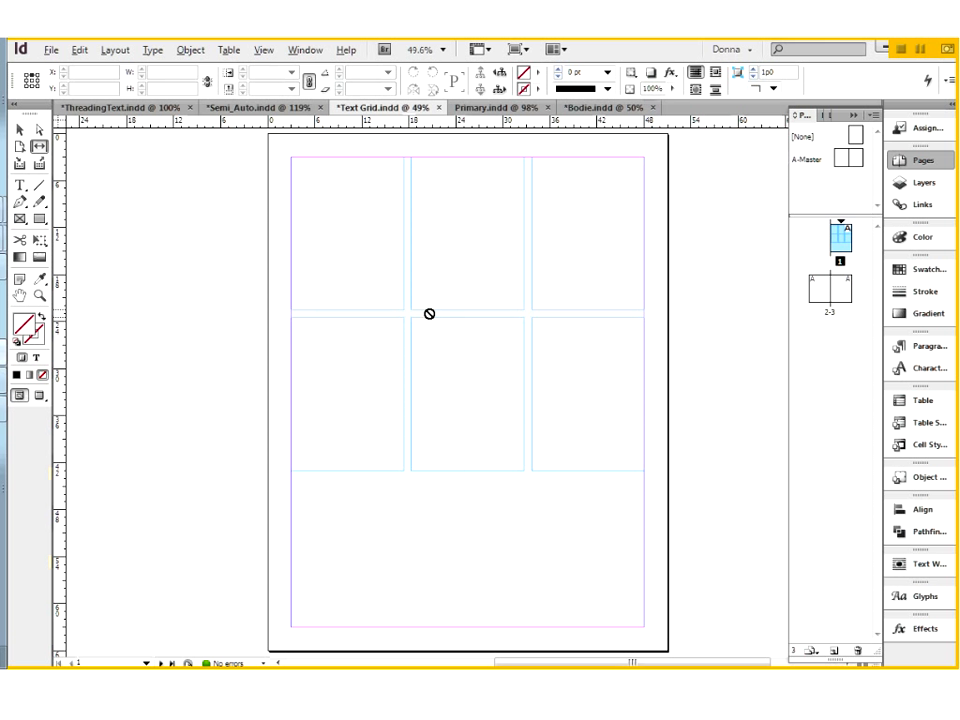
drag(429, 313, 451, 278)
key(v)
Place The Golden Bird story into the first frame of the grid so it flows through the threaded frames.
click(320, 222)
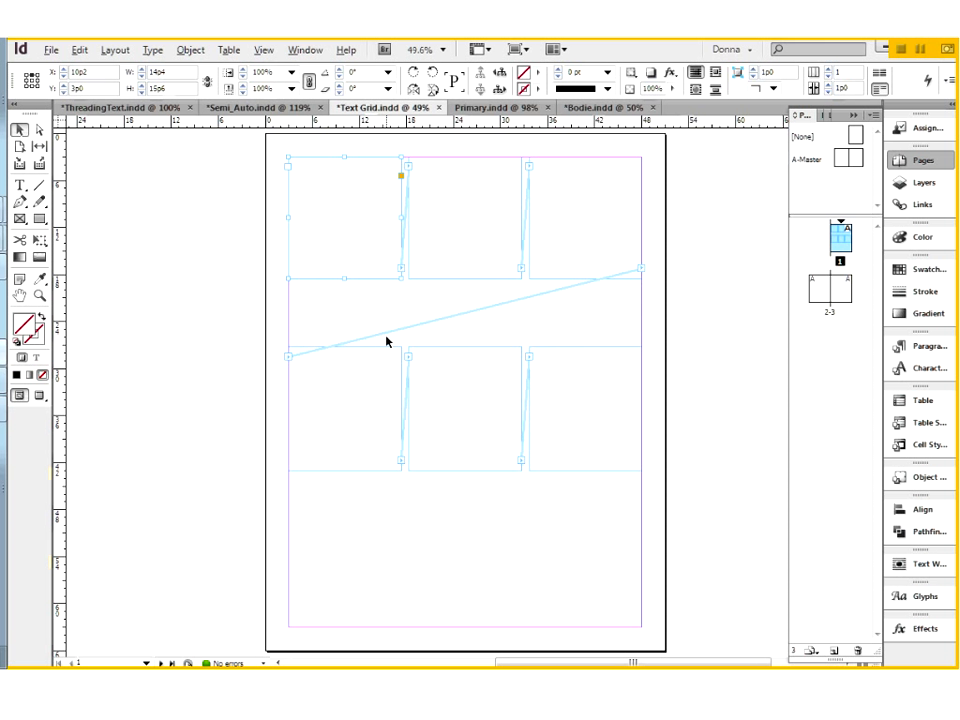
key(ctrl+d)
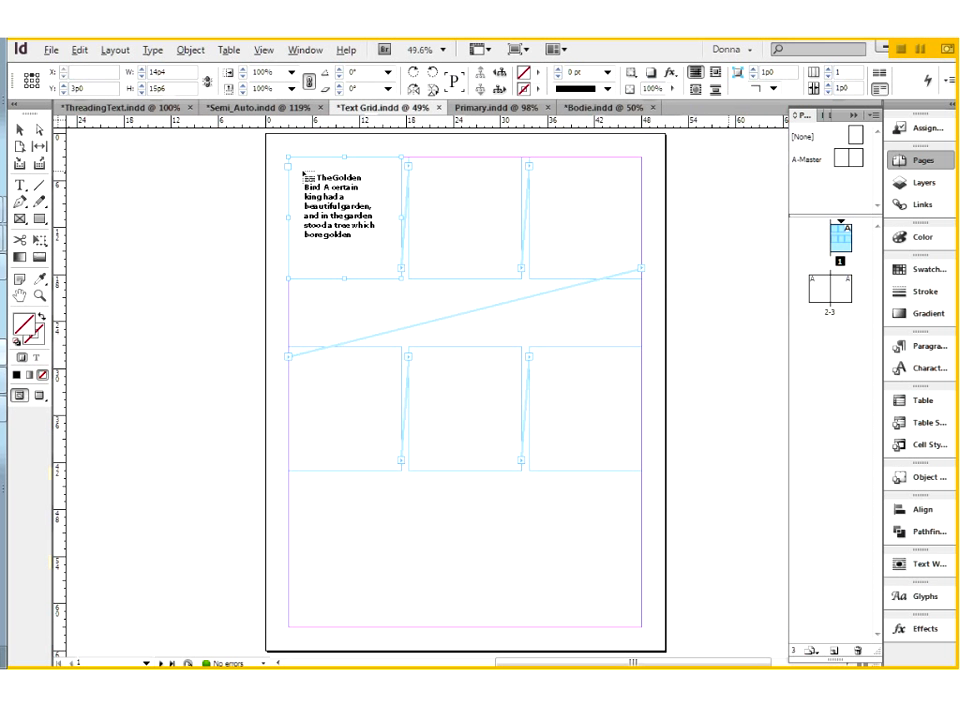
click(305, 175)
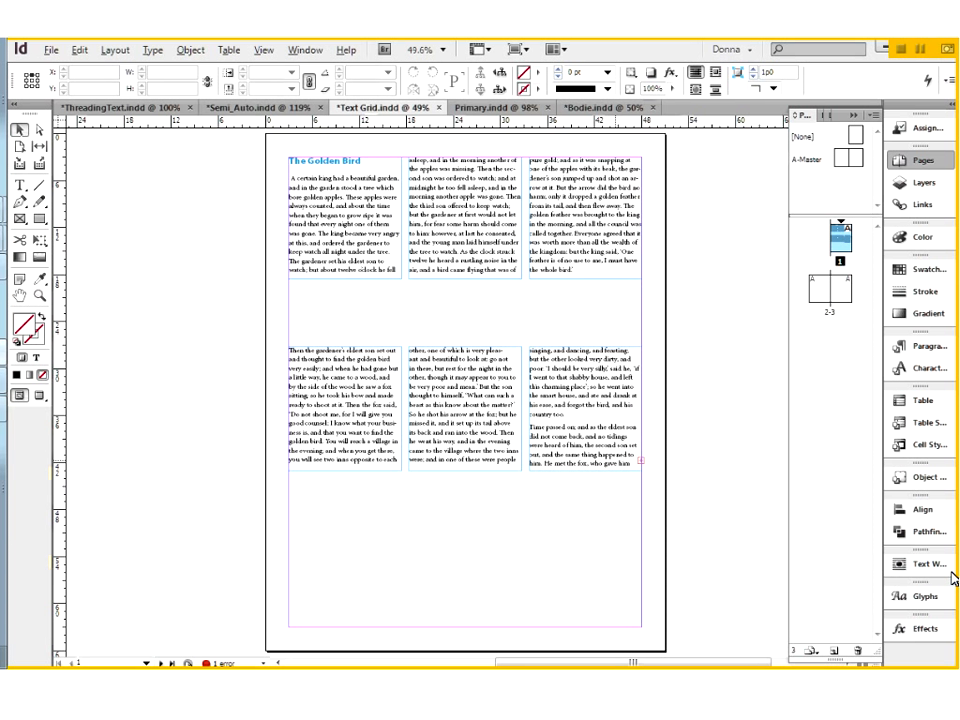
Select all the text frames on page 1 and delete them.
key(ctrl+n)
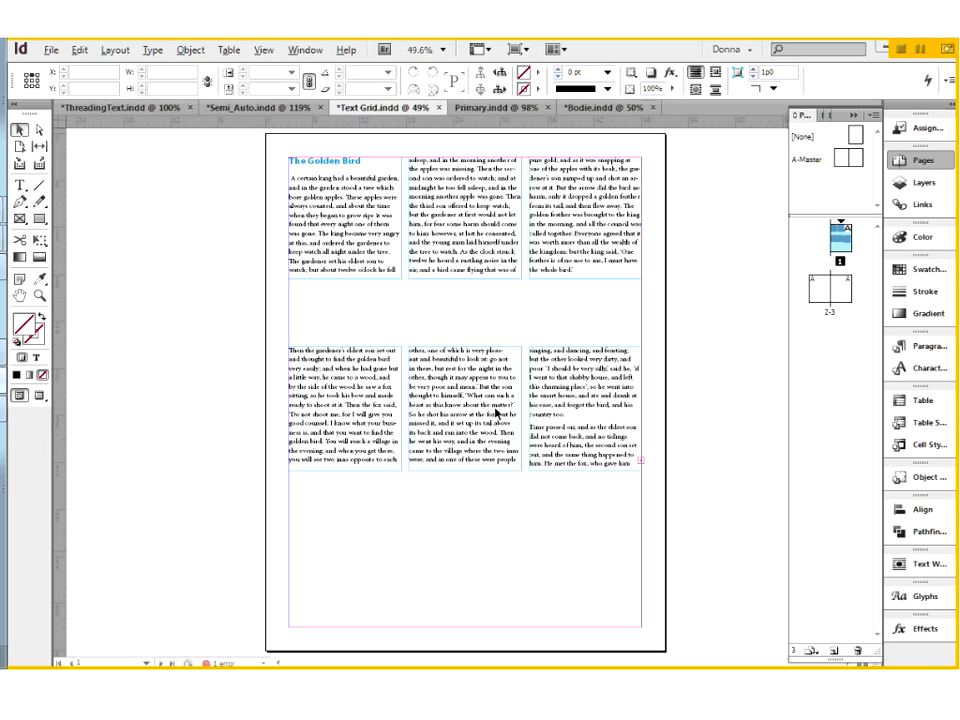
key(ctrl+r)
key(ctrl+a)
key(Delete)
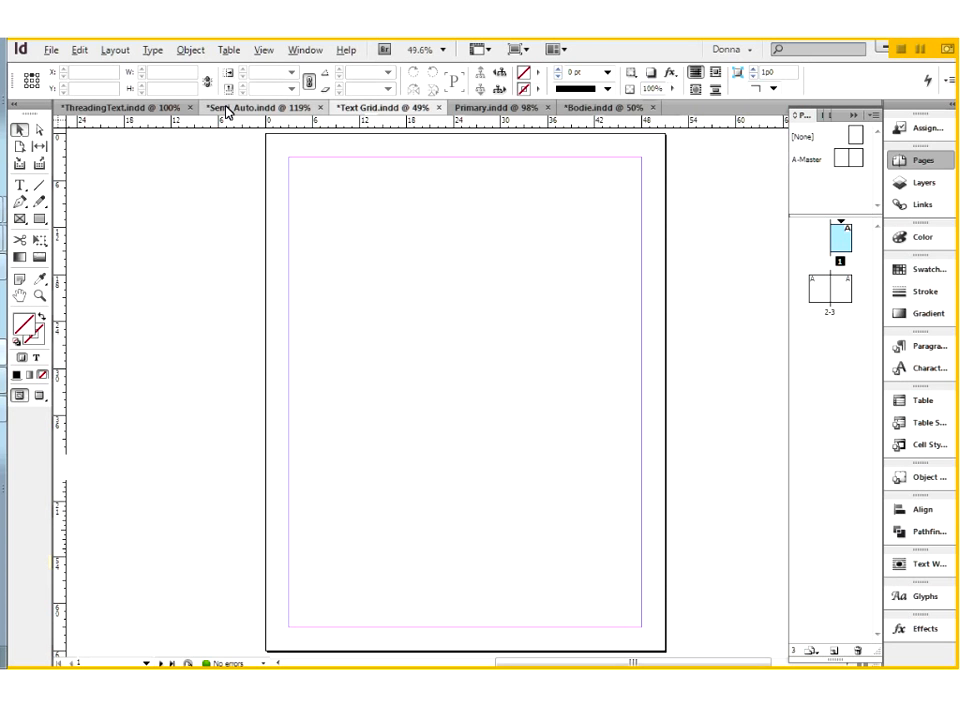
In ThreadingText.indd, flow the rest of the story from page 9's second column through the columns up to page 12.
click(226, 108)
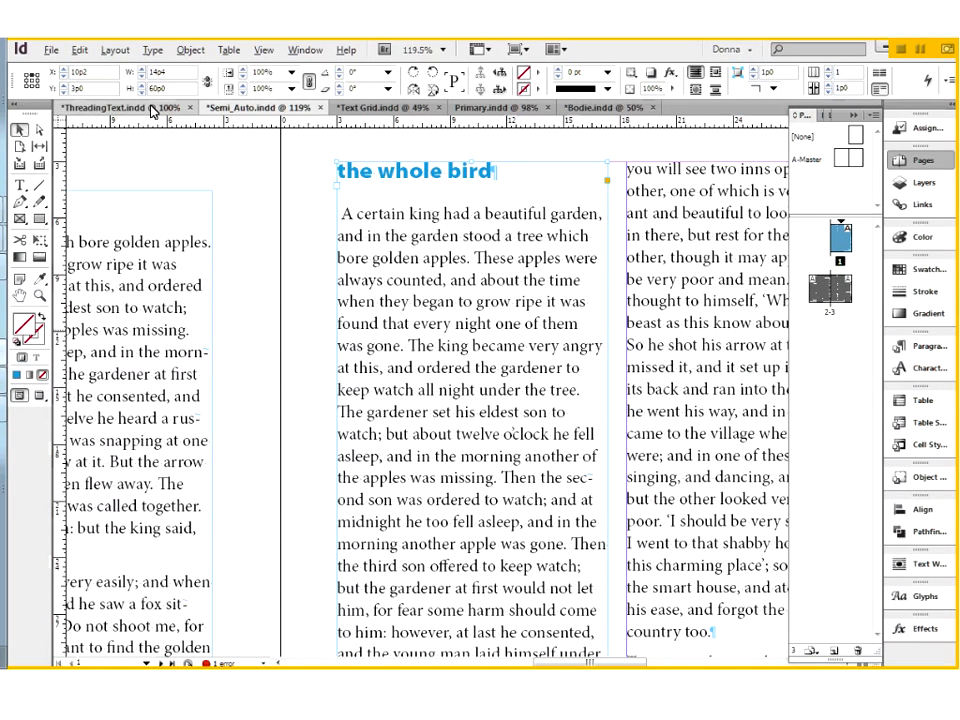
click(162, 108)
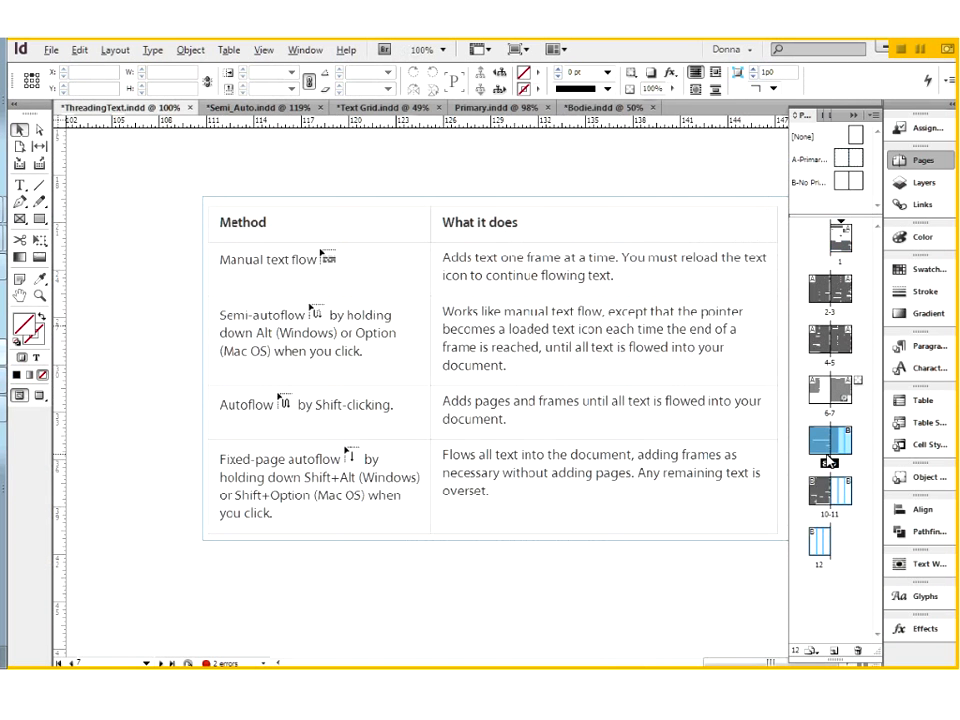
click(824, 444)
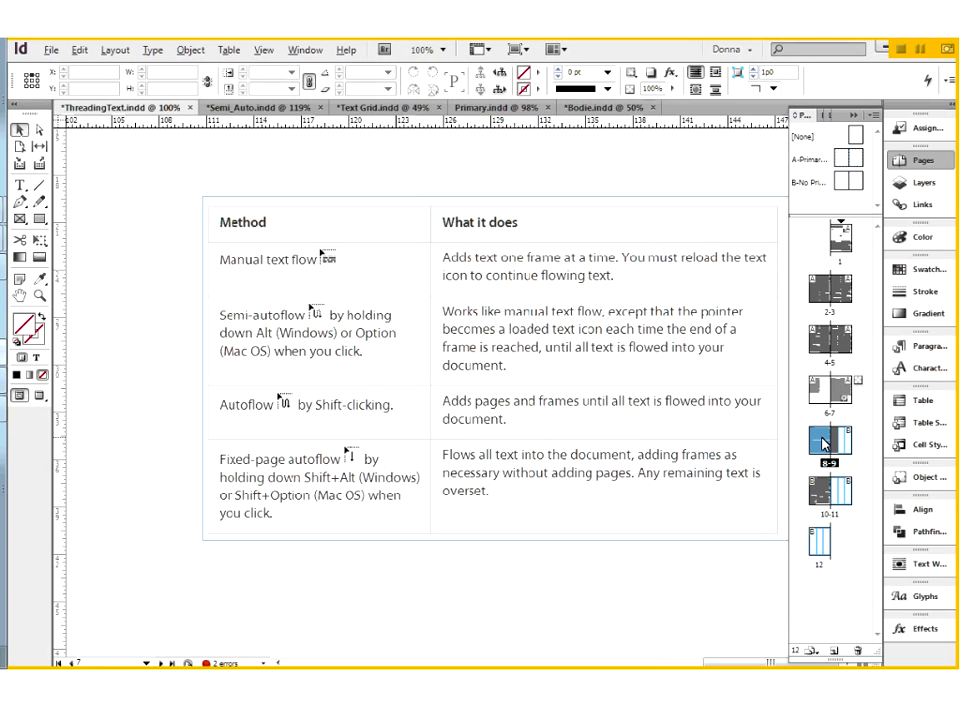
double_click(824, 444)
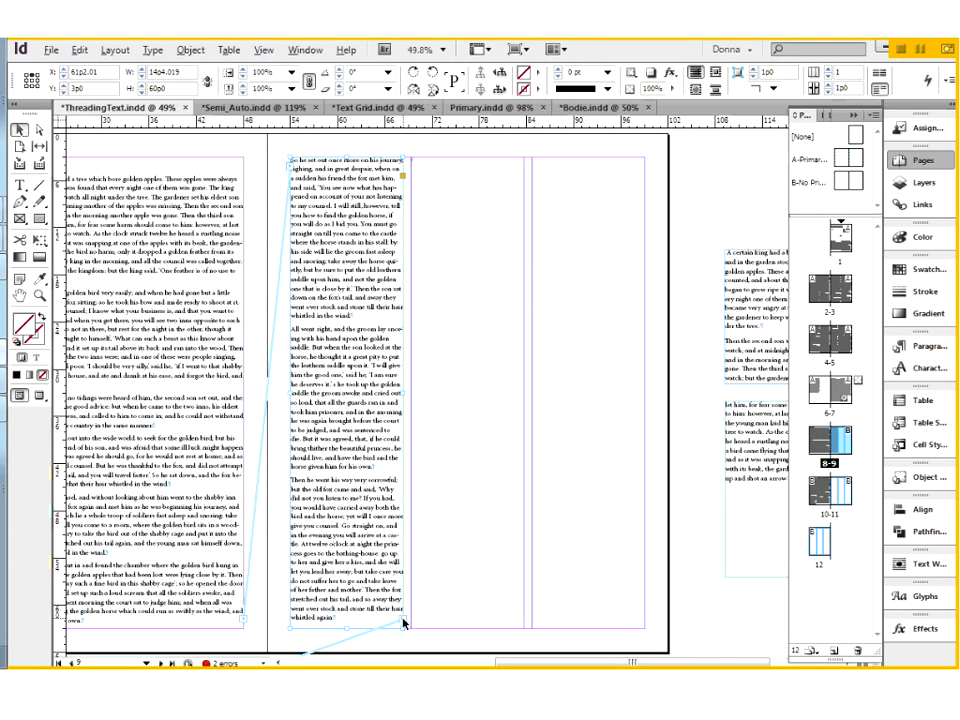
alt+click(414, 165)
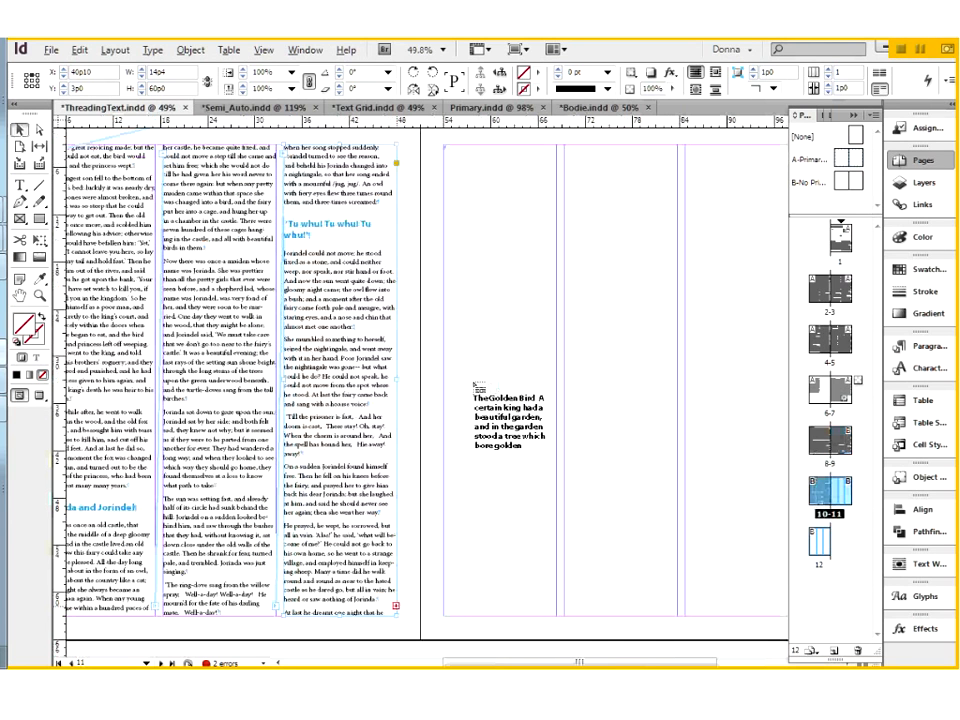
scroll(476, 384, up, 3)
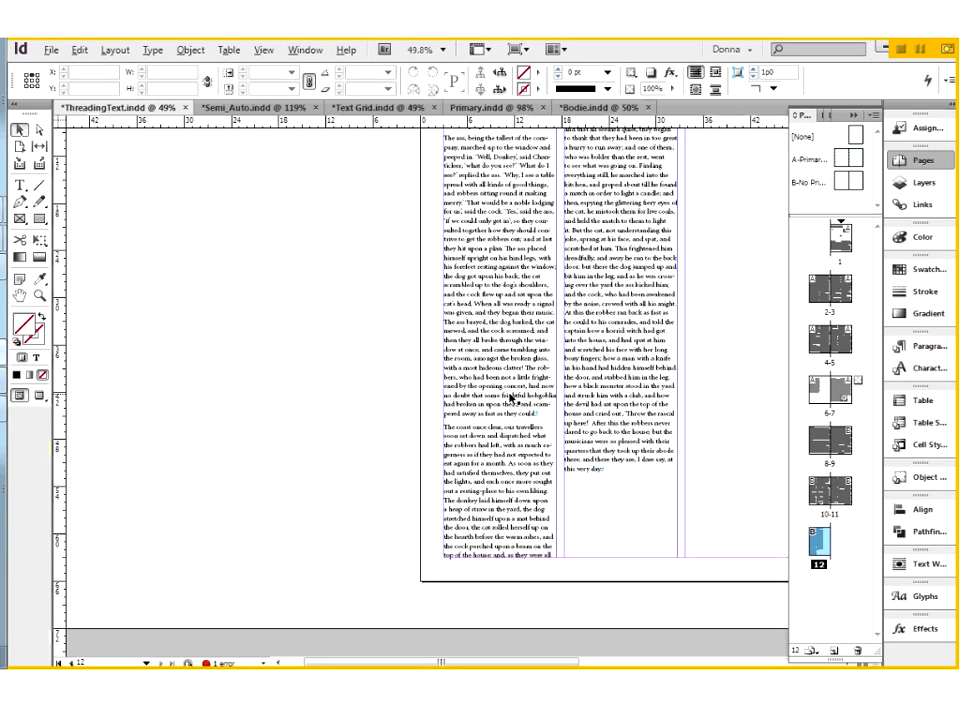
Delete page 12 together with the text frames it contains.
click(862, 655)
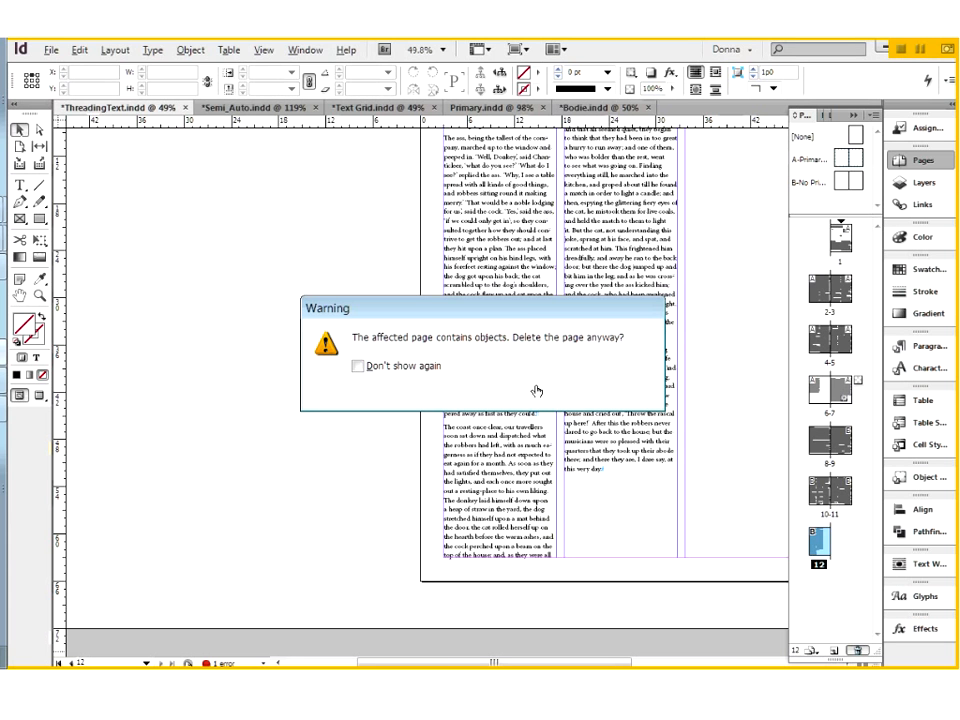
click(537, 391)
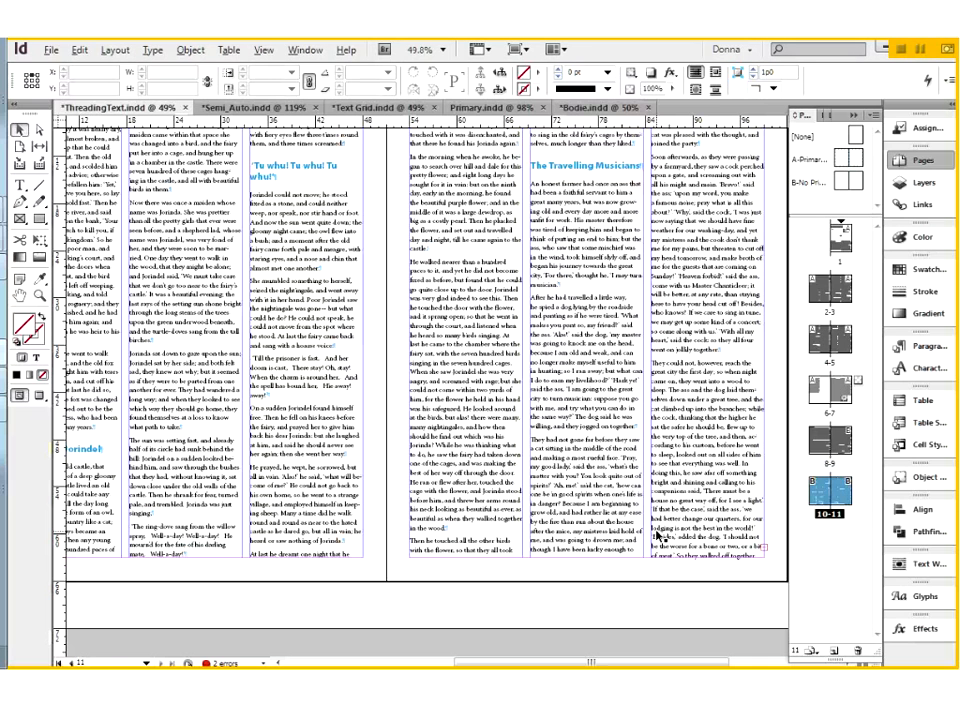
Turn off Limit to Primary Text Frames for Smart Text Reflow in the Type preferences.
click(80, 50)
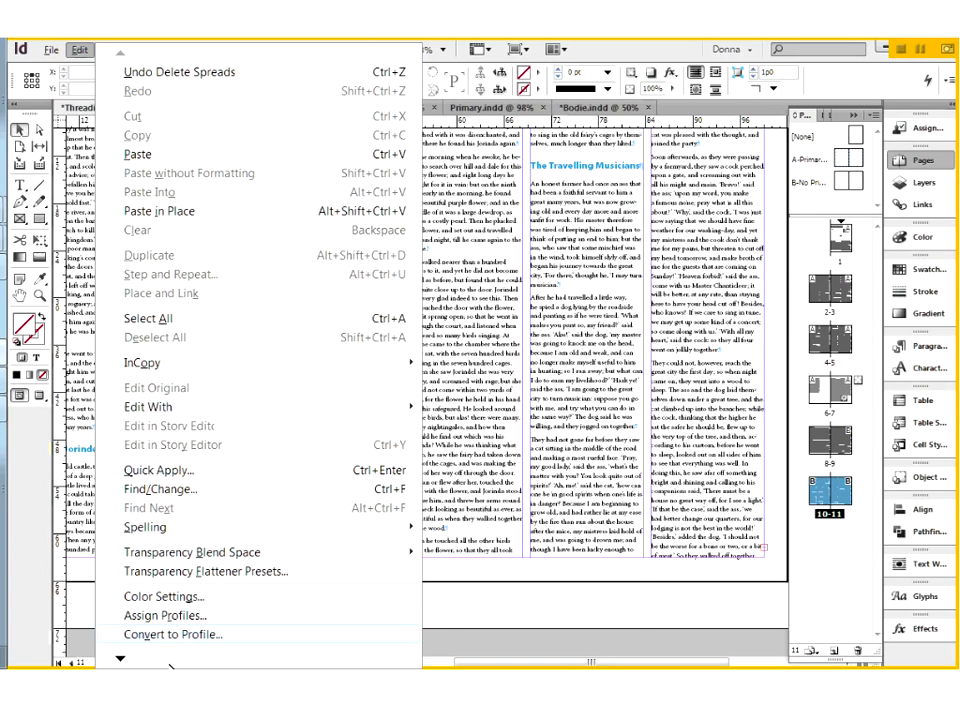
mouse_move(320, 634)
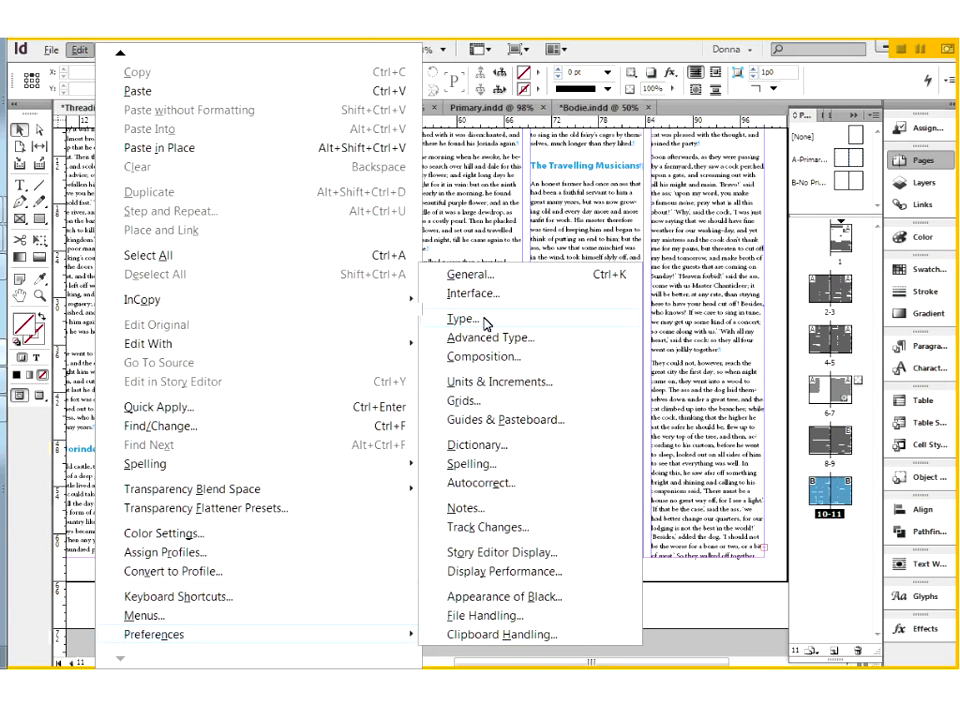
click(462, 318)
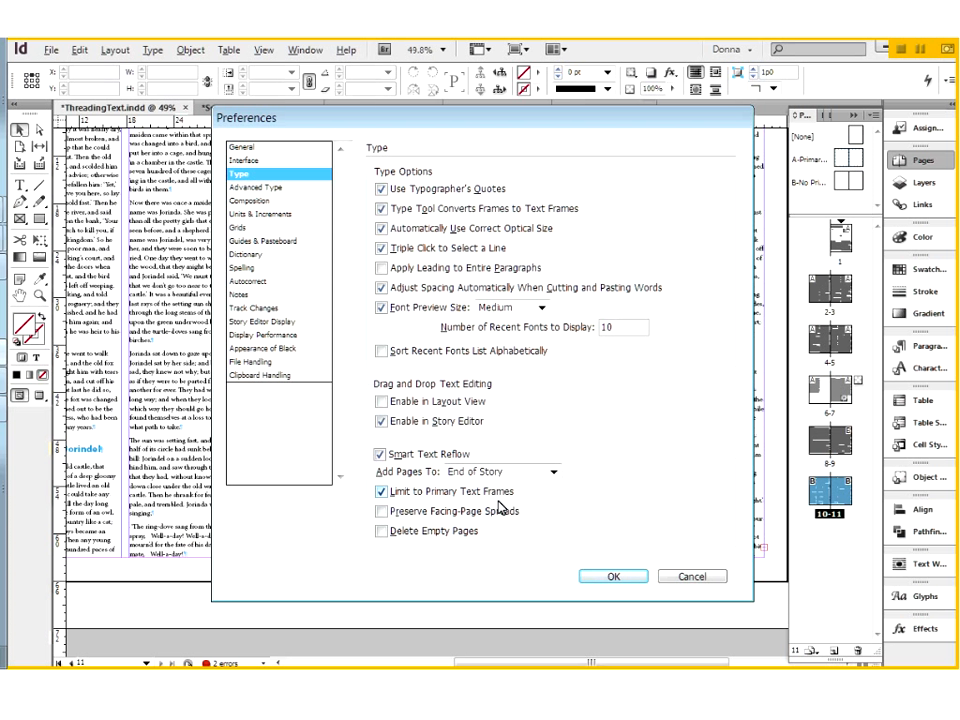
click(381, 491)
click(382, 492)
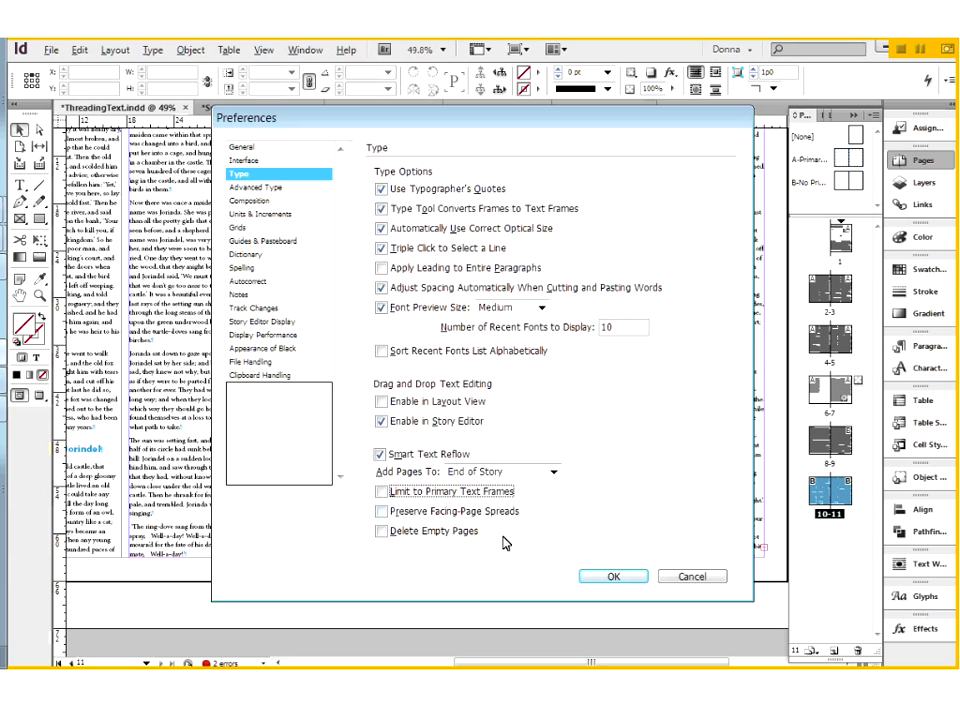
click(596, 577)
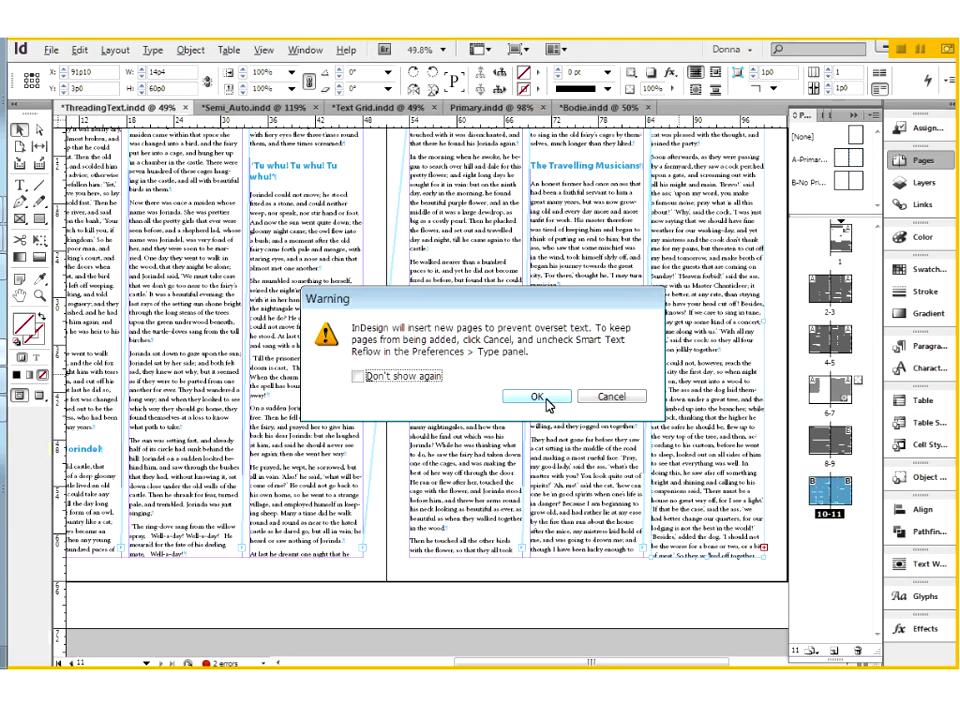
Accept inserting a new page for the overset text and bring the reflowed columns on page 12 into view.
click(549, 400)
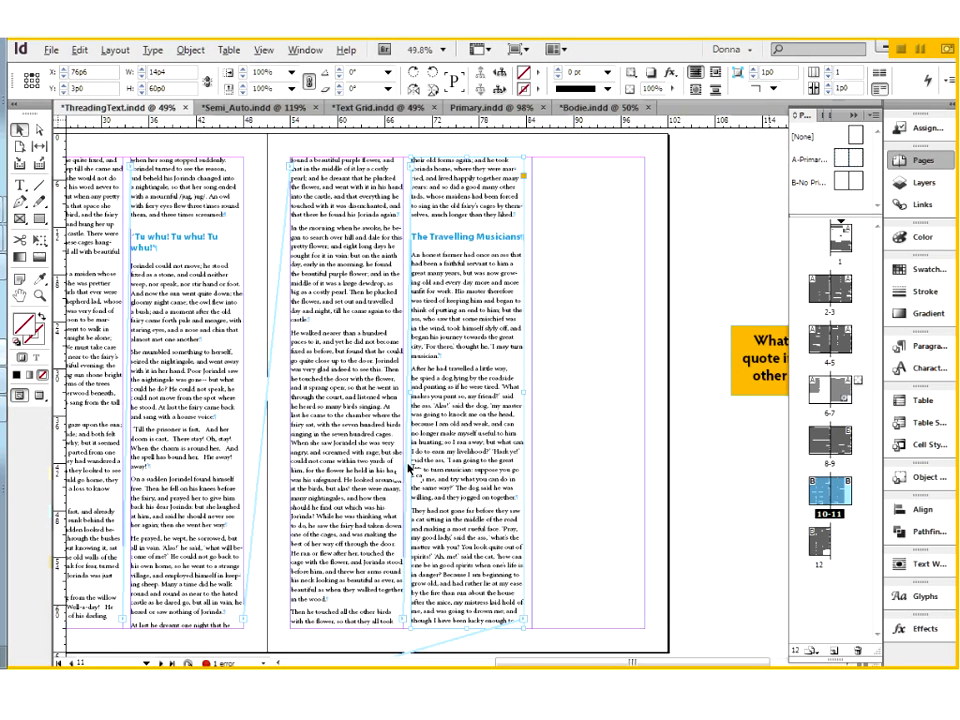
scroll(408, 468, down, 10)
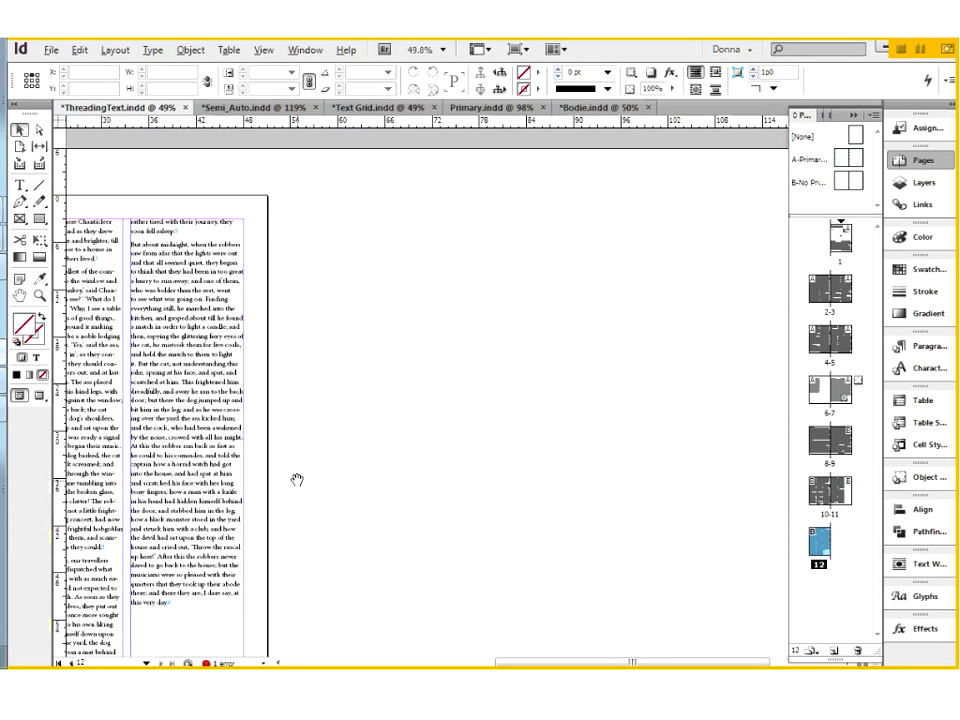
drag(297, 480, 600, 418)
Add filler words and blank paragraphs after the story's last sentence on page 12 until it spills onto page 13.
click(502, 600)
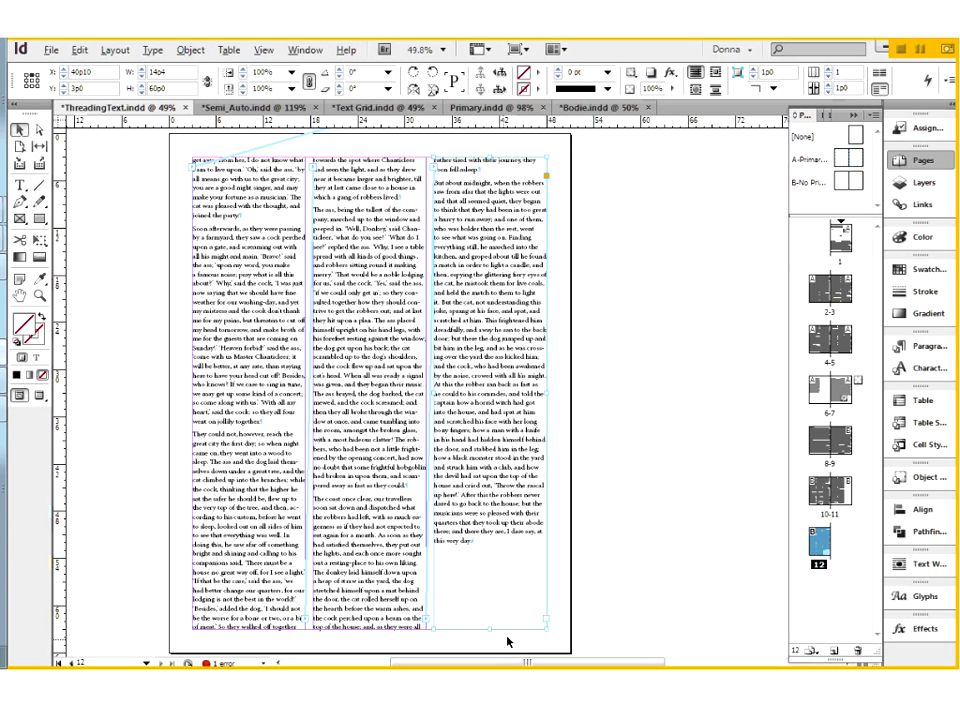
double_click(483, 540)
text(adslkfj sadlkfj)
key(Return)
key(Return)
key(Return)
key(Return)
key(Return)
key(Return)
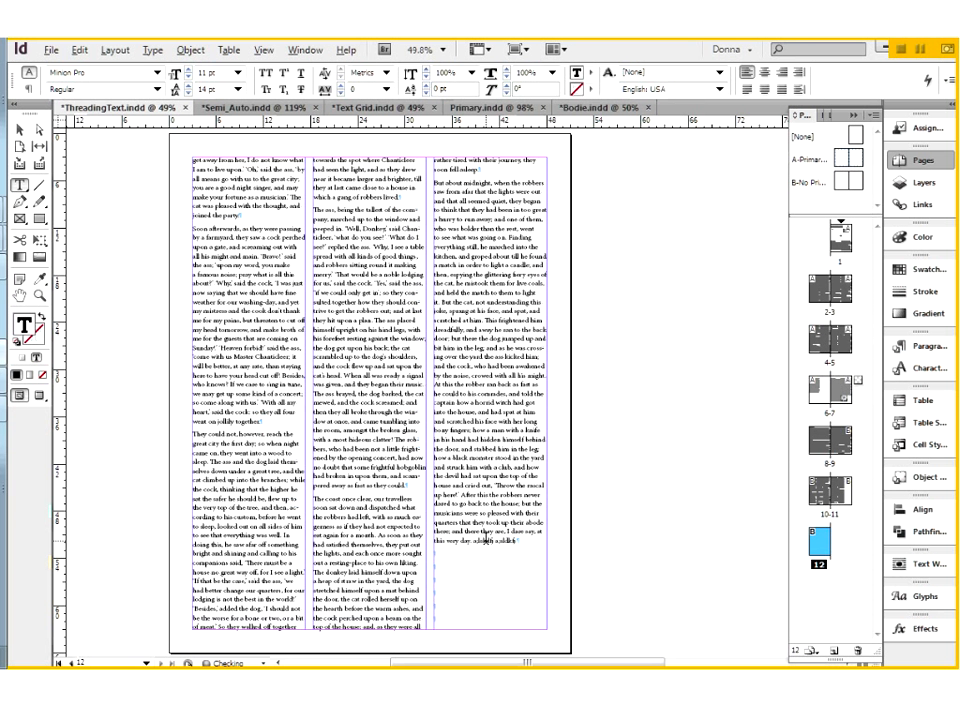
key(Return)
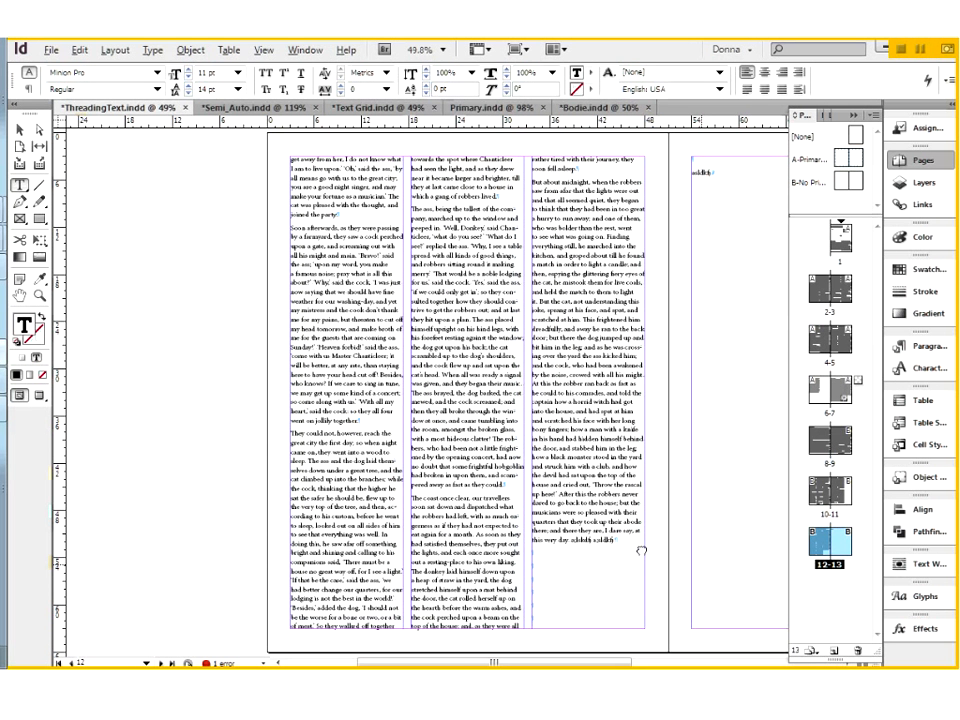
drag(641, 551, 342, 558)
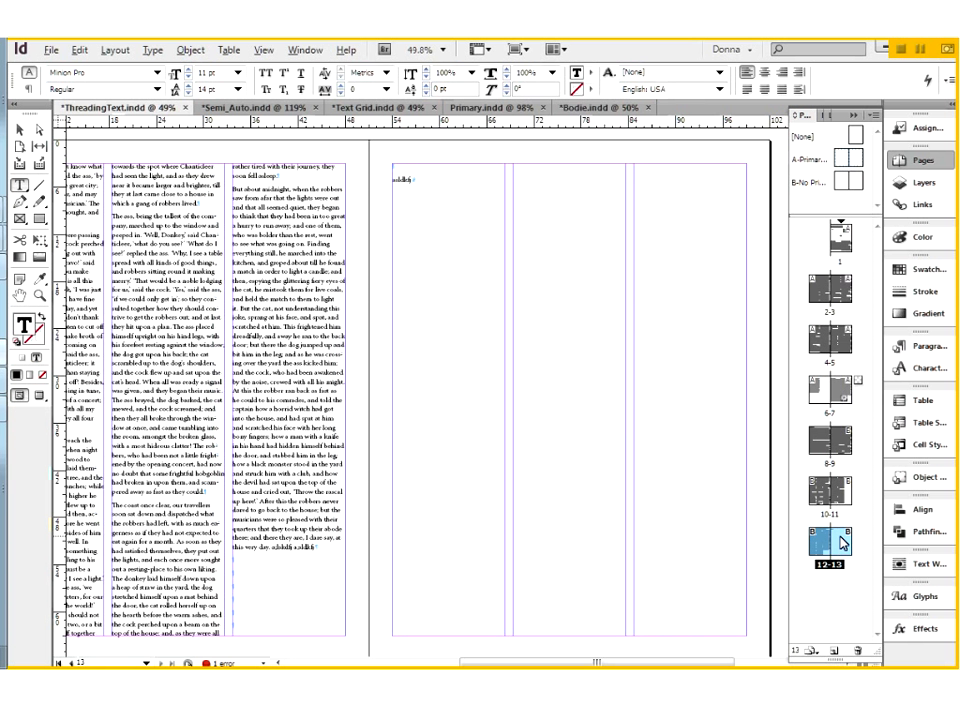
Review the Smart Text Reflow options in the Type preferences of the ThreadingText document, leaving them unchanged.
click(80, 50)
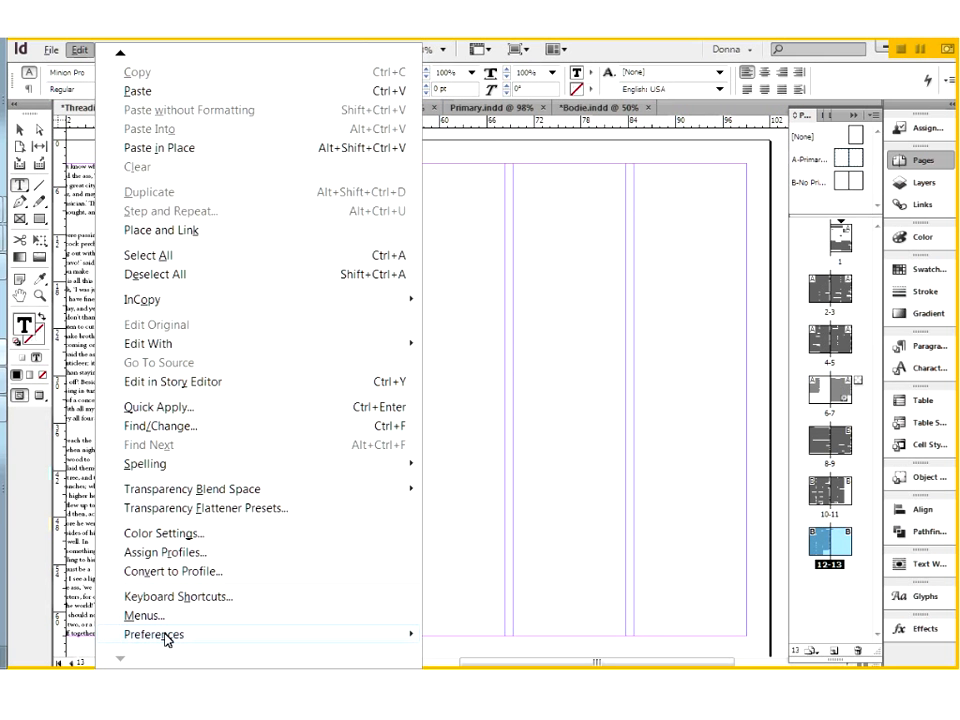
mouse_move(165, 638)
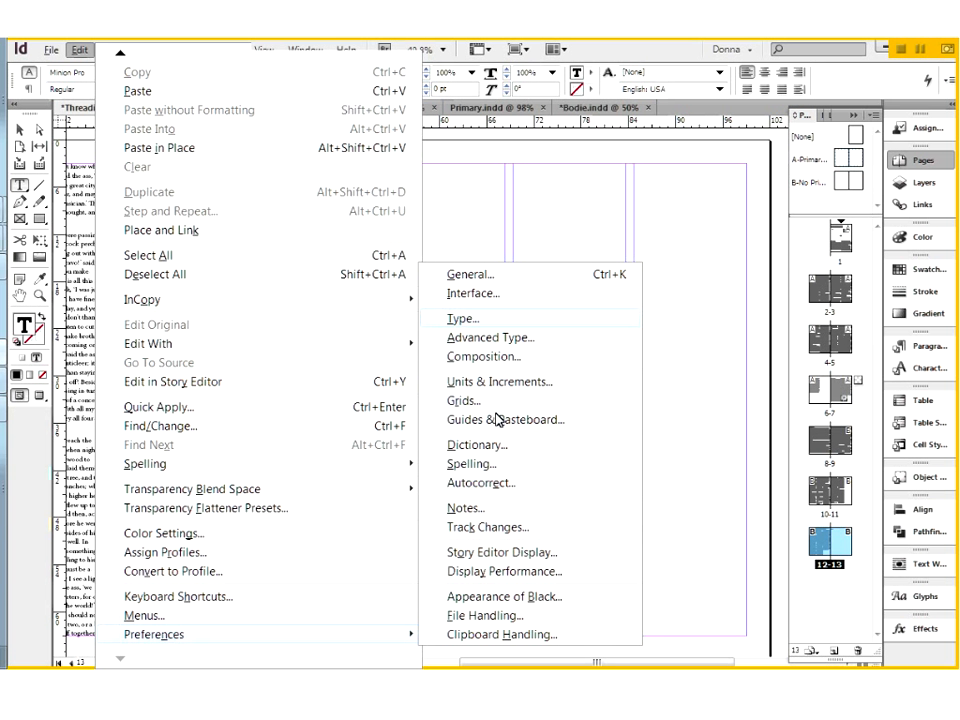
click(462, 318)
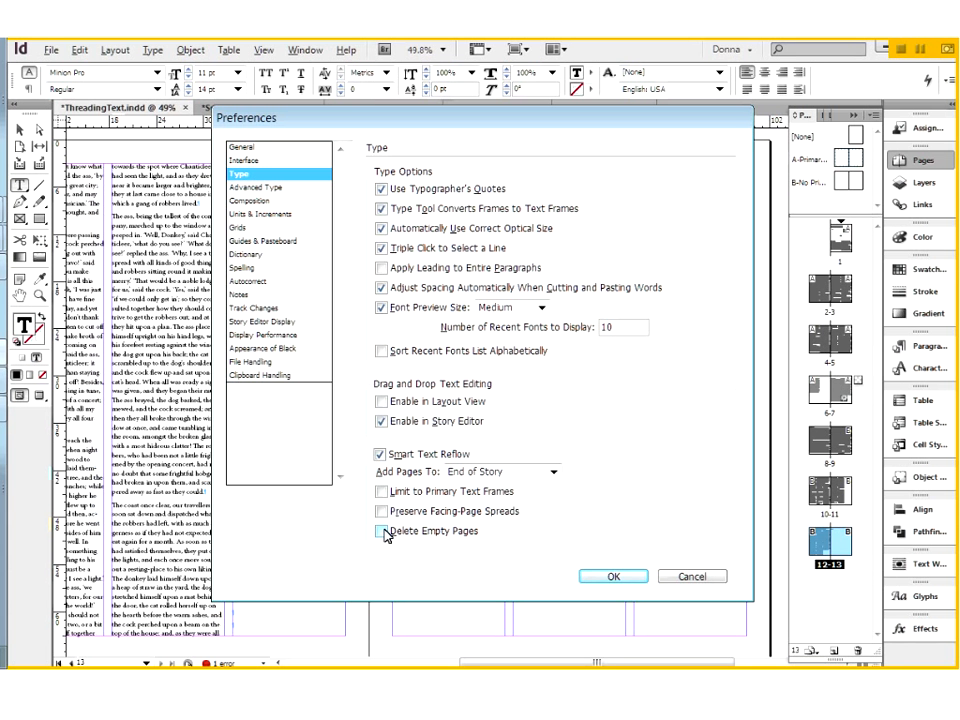
click(684, 578)
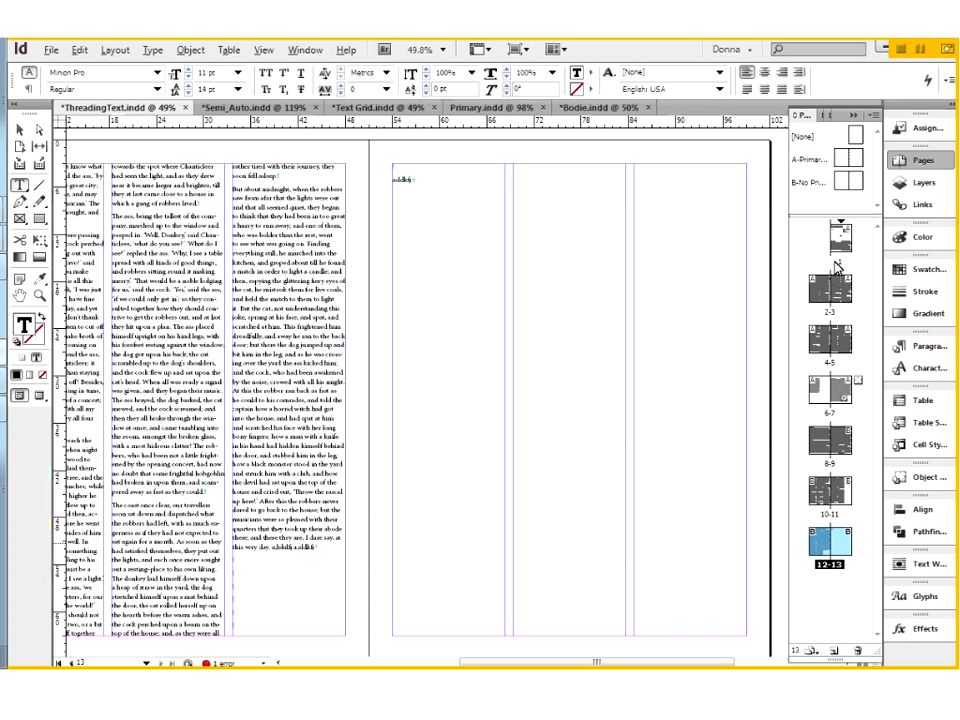
In Primary.indd, draw a text frame spanning page 1's margins and fill it with placeholder text.
click(489, 112)
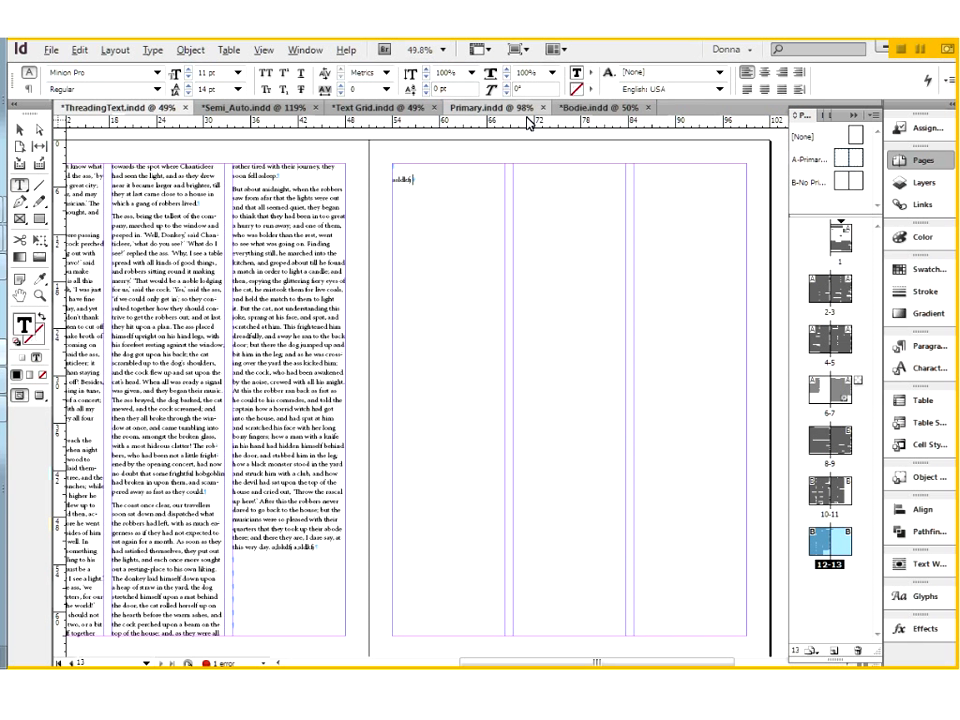
drag(291, 153, 644, 625)
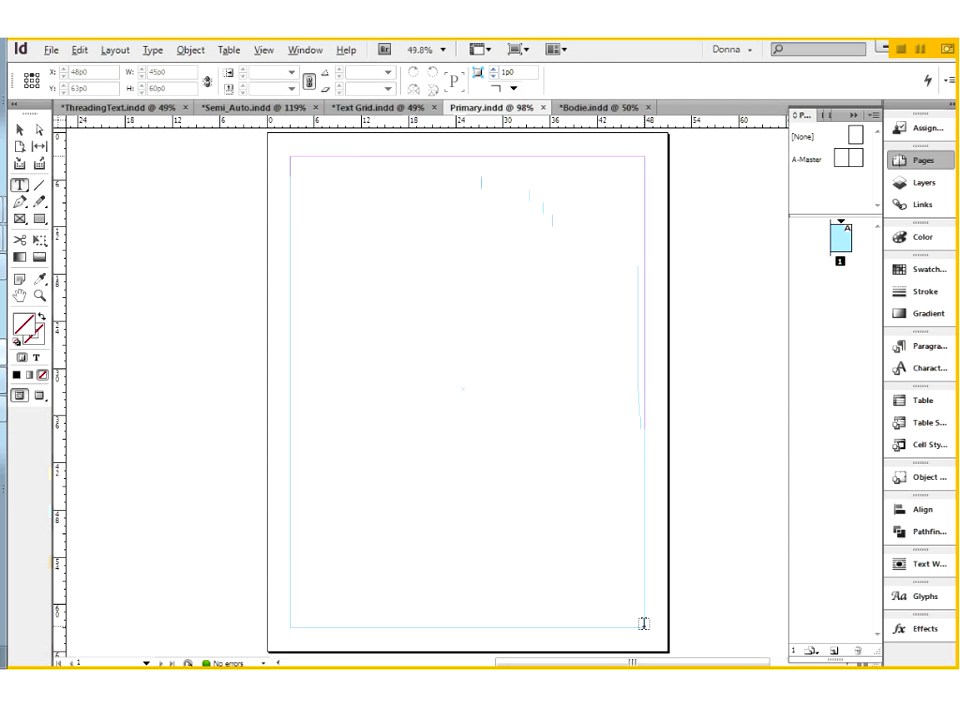
click(151, 50)
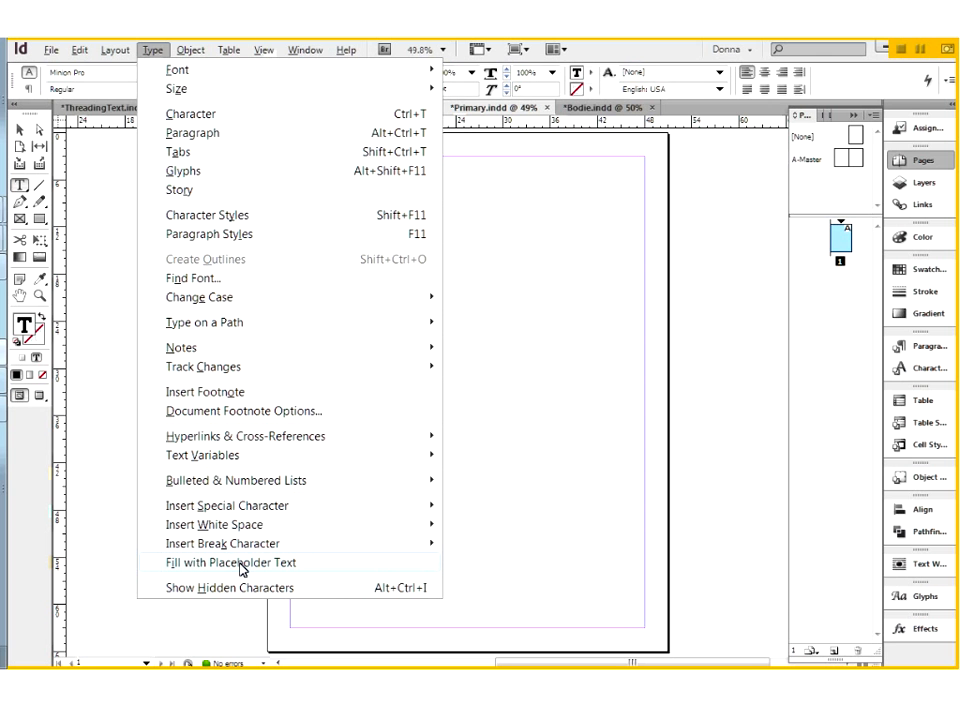
click(240, 563)
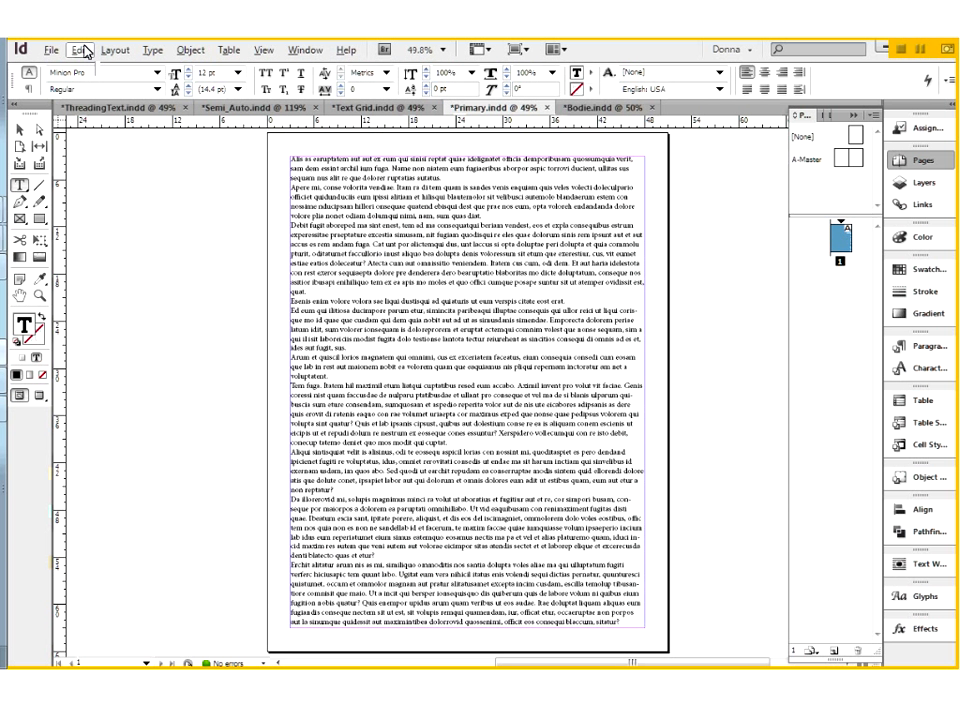
Check the Smart Text Reflow and Limit to Primary Text Frames settings in the Type preferences for Primary.indd.
click(80, 50)
mouse_move(393, 636)
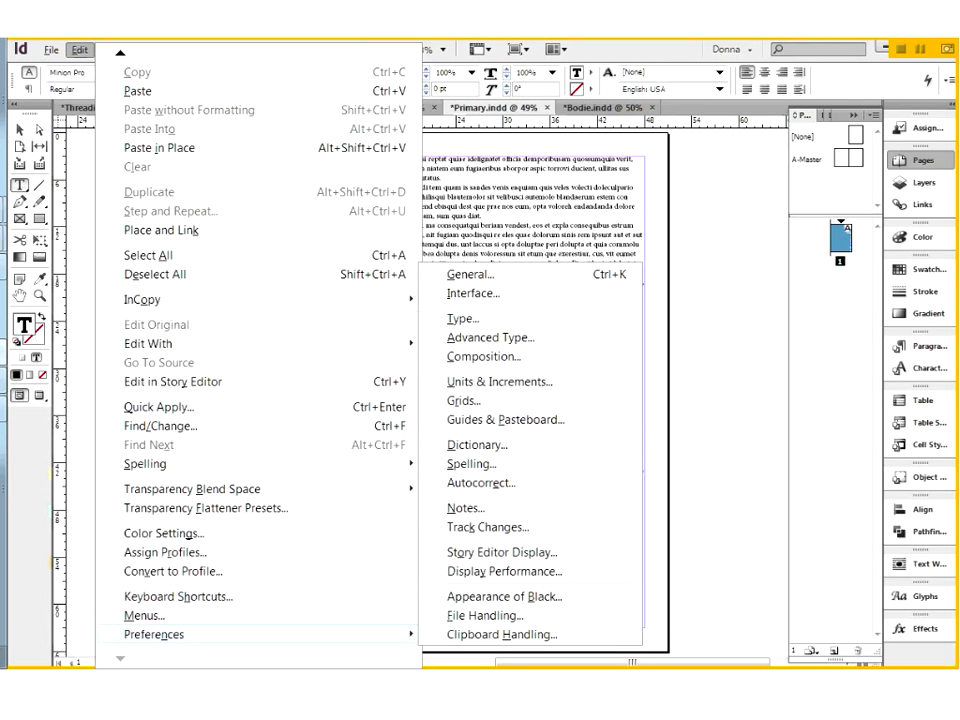
click(463, 319)
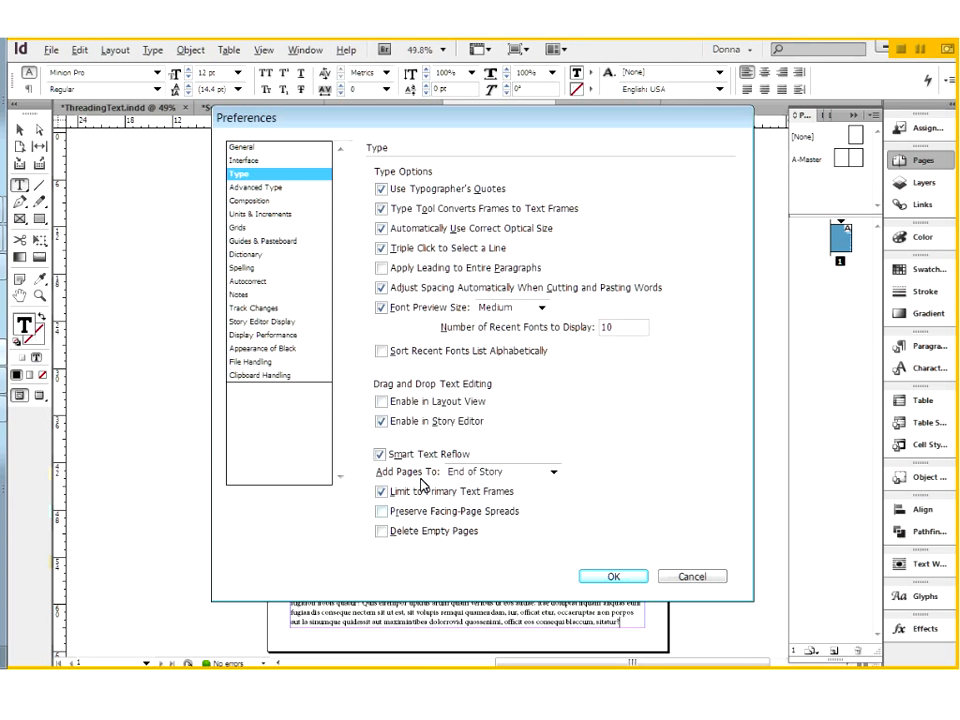
click(607, 580)
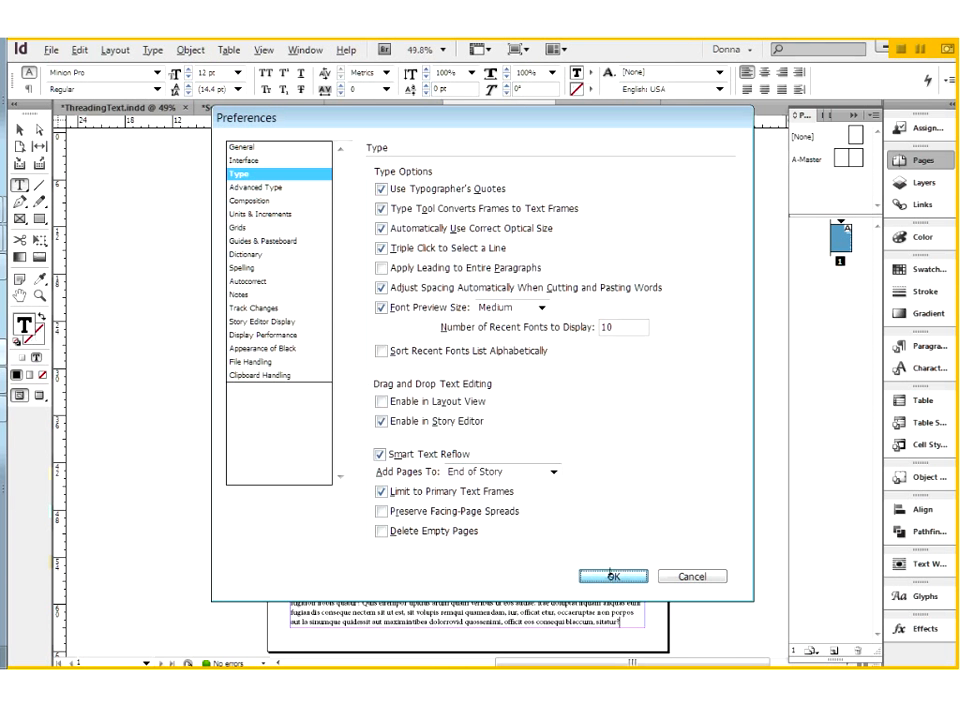
click(611, 575)
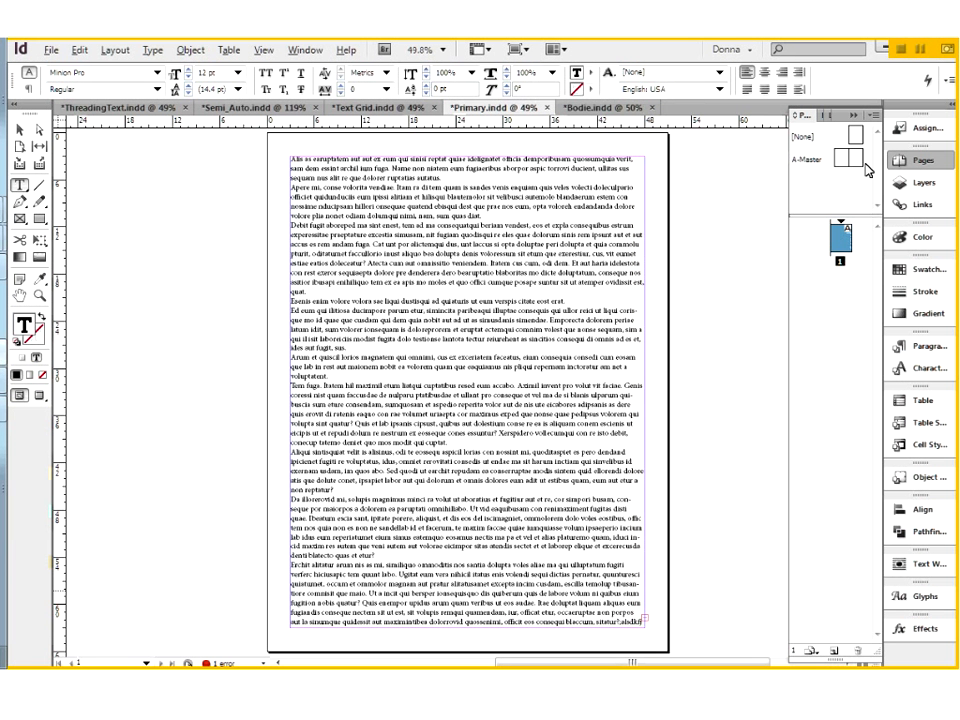
Add page 2 from A-Master and thread page 1's overset text into a 45p0 by 60p0 frame filling its margins.
drag(854, 162, 863, 241)
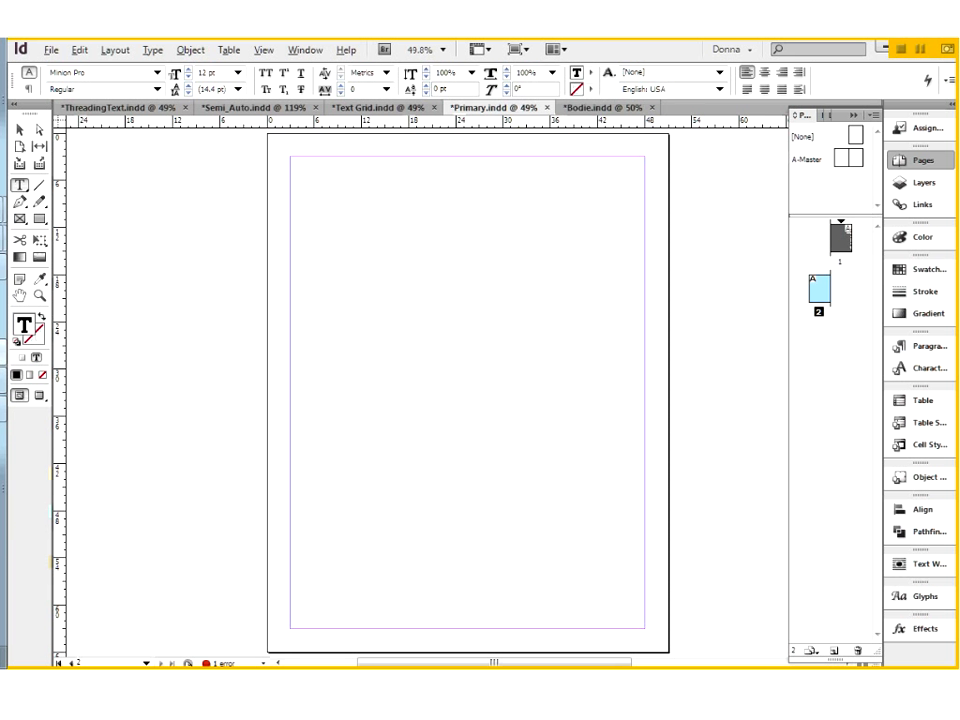
click(845, 240)
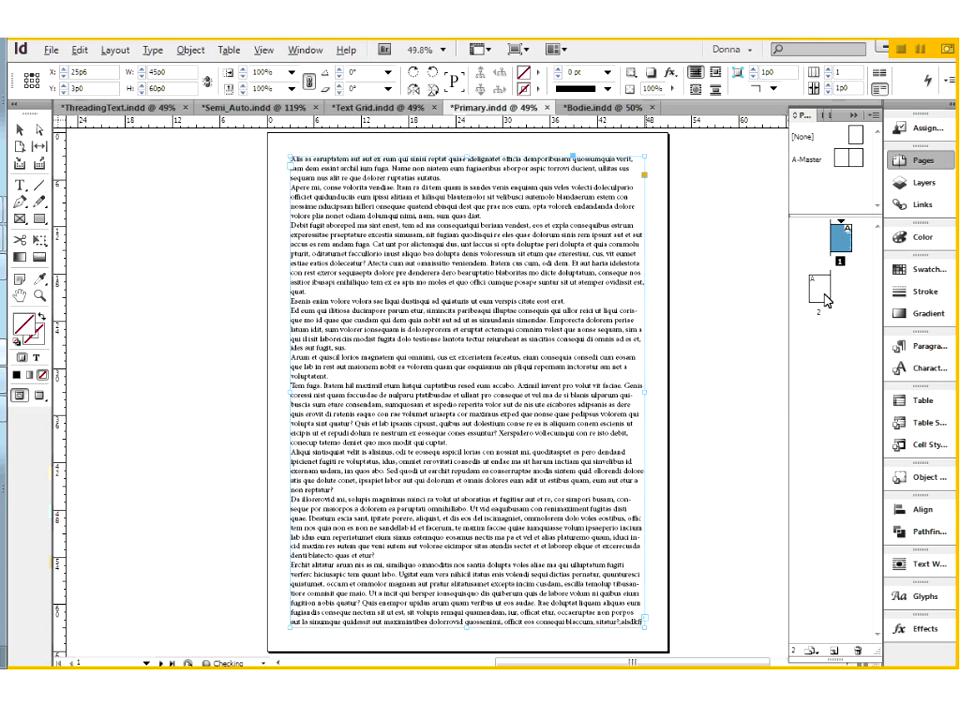
double_click(824, 286)
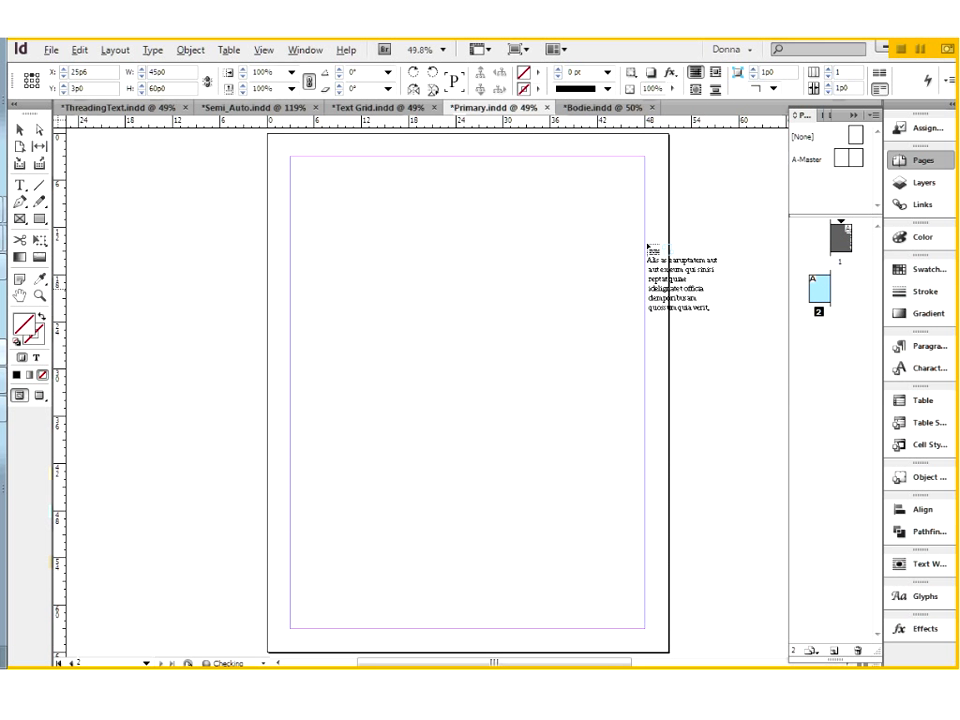
click(295, 160)
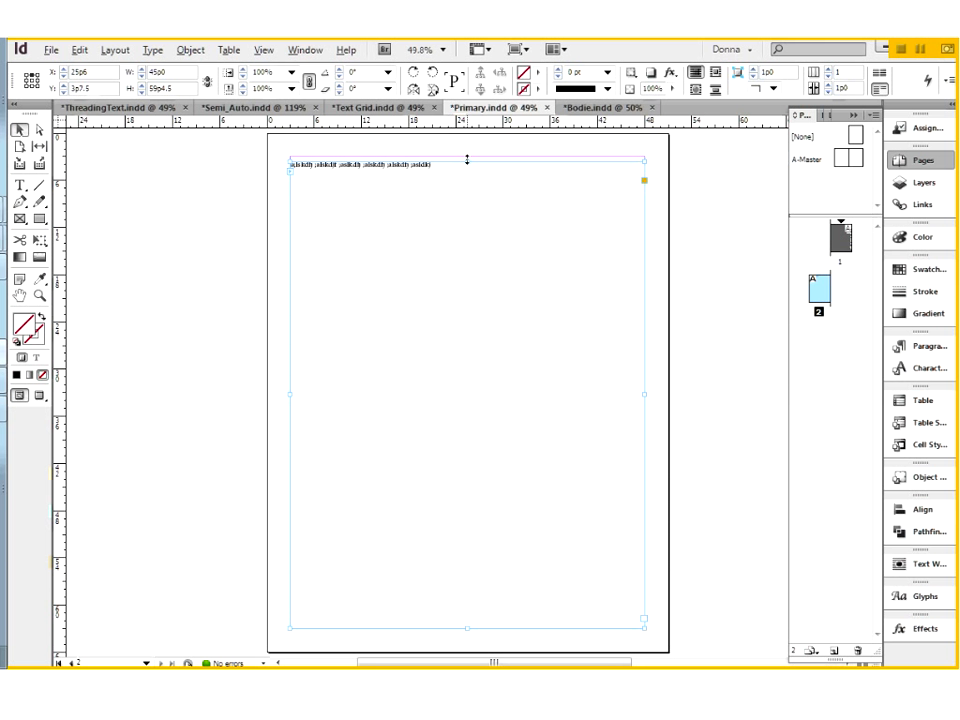
drag(467, 160, 467, 156)
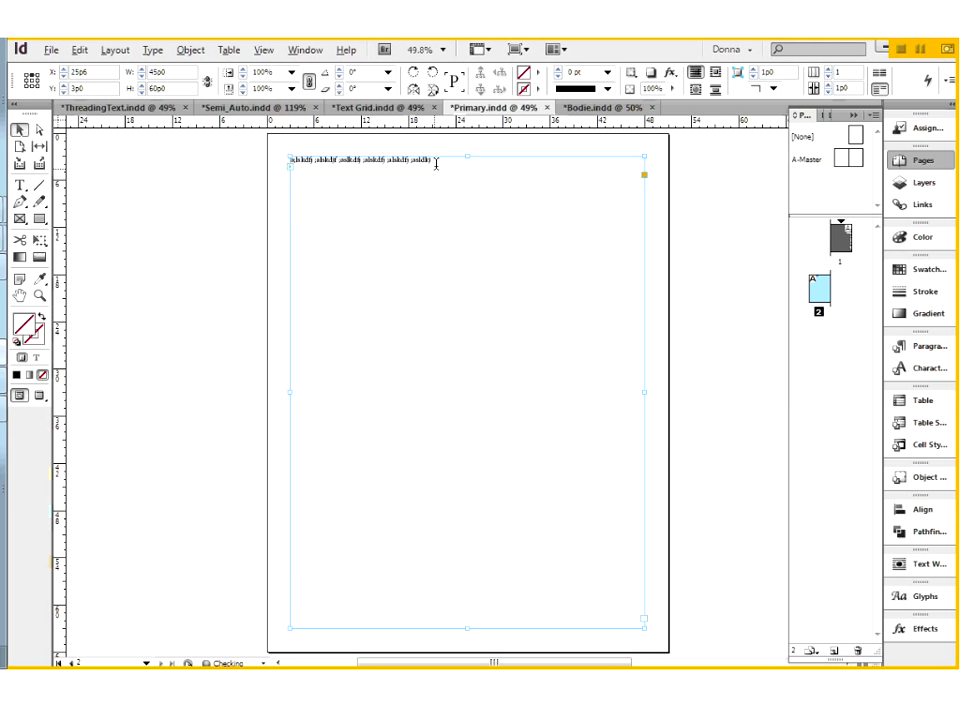
Fill the rest of page 2's frame with placeholder text and add filler characters at its end until it oversets.
double_click(436, 163)
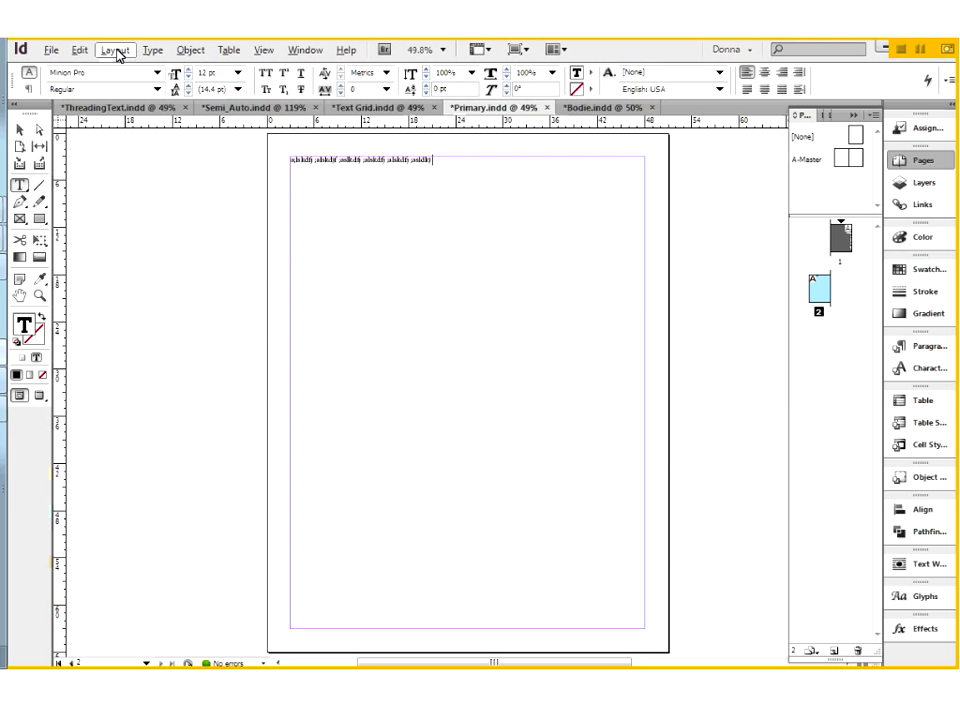
click(148, 52)
click(201, 554)
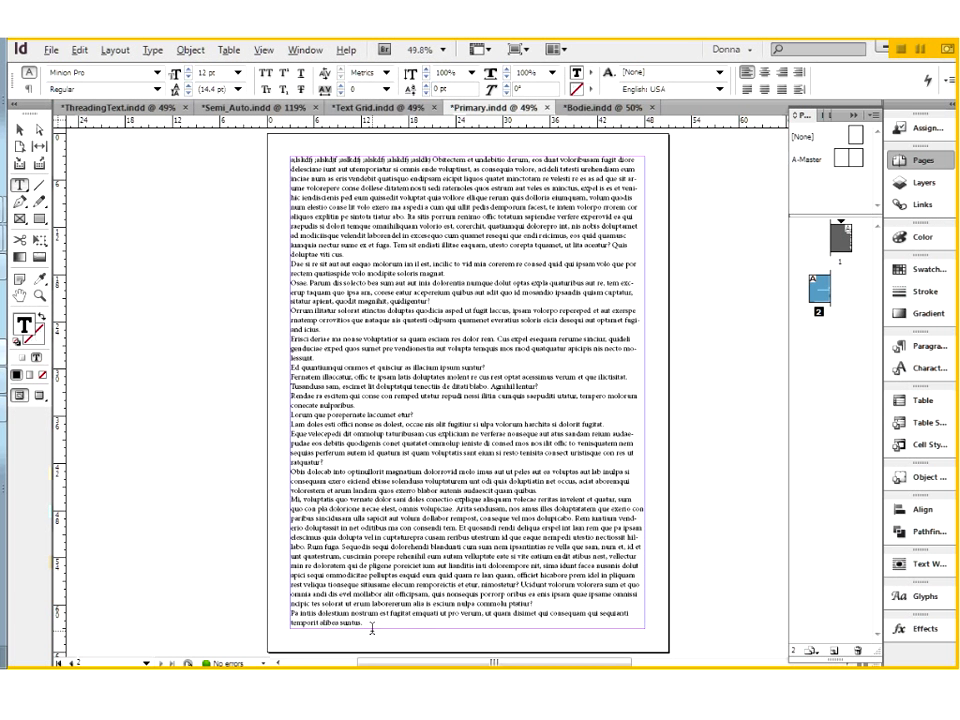
text(asdkfj asdlfj)
key(Escape)
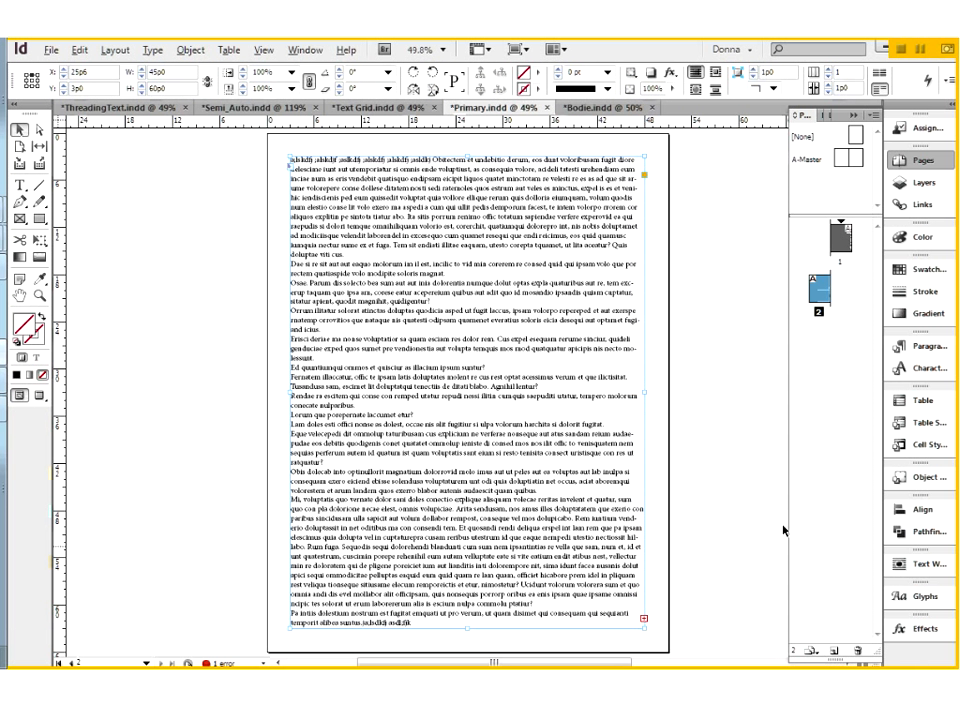
Add page 3 from A-Master and thread page 2's overset text into a frame within its margins.
drag(847, 160, 845, 290)
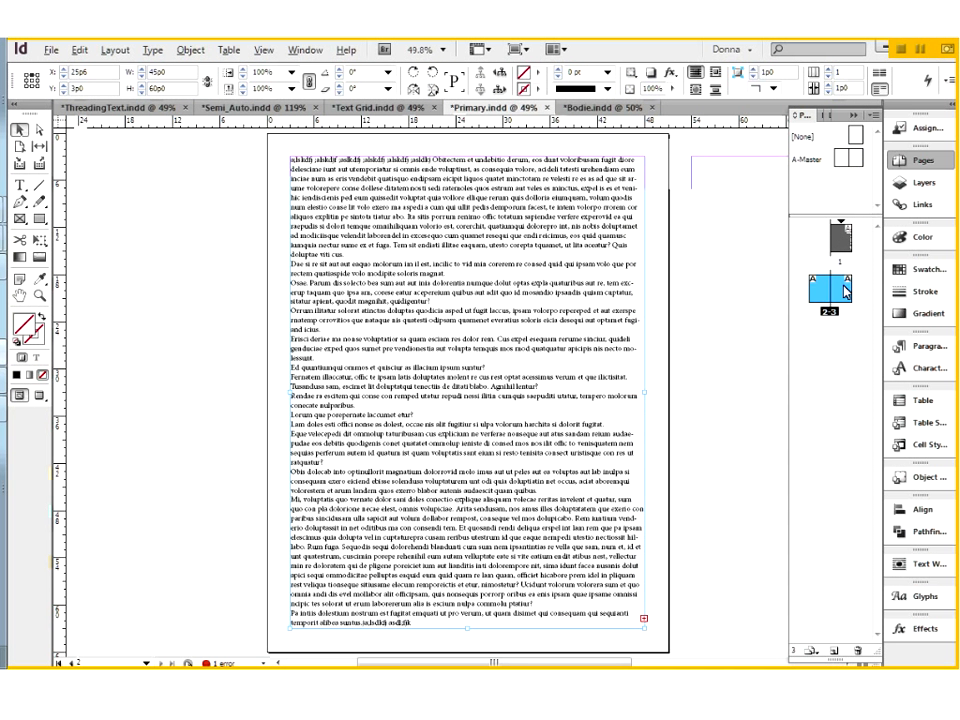
click(628, 612)
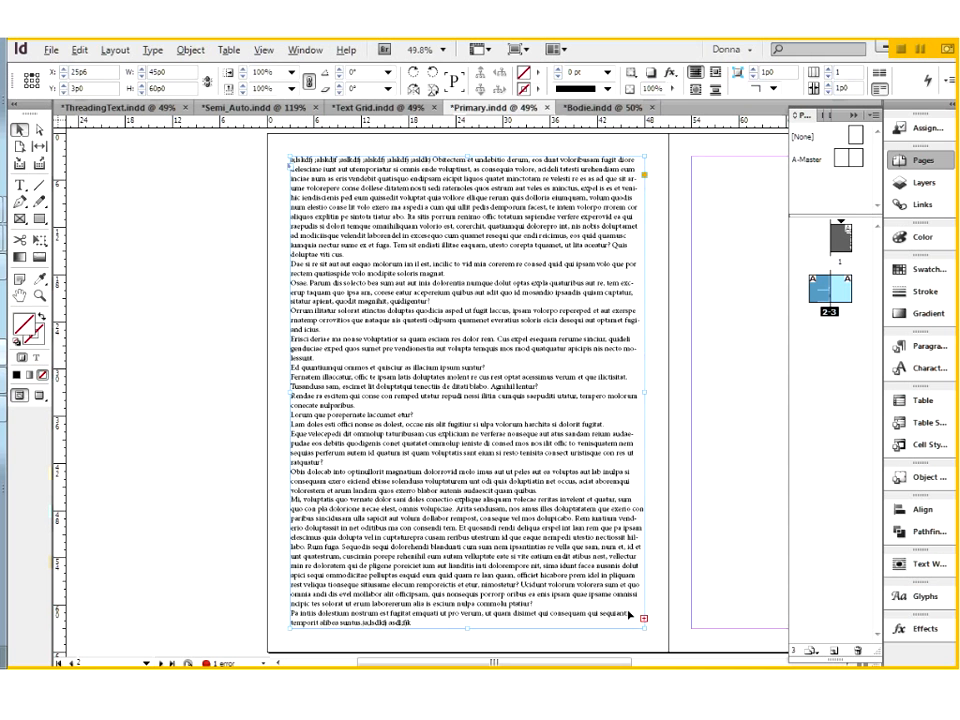
click(644, 618)
click(700, 160)
click(700, 160)
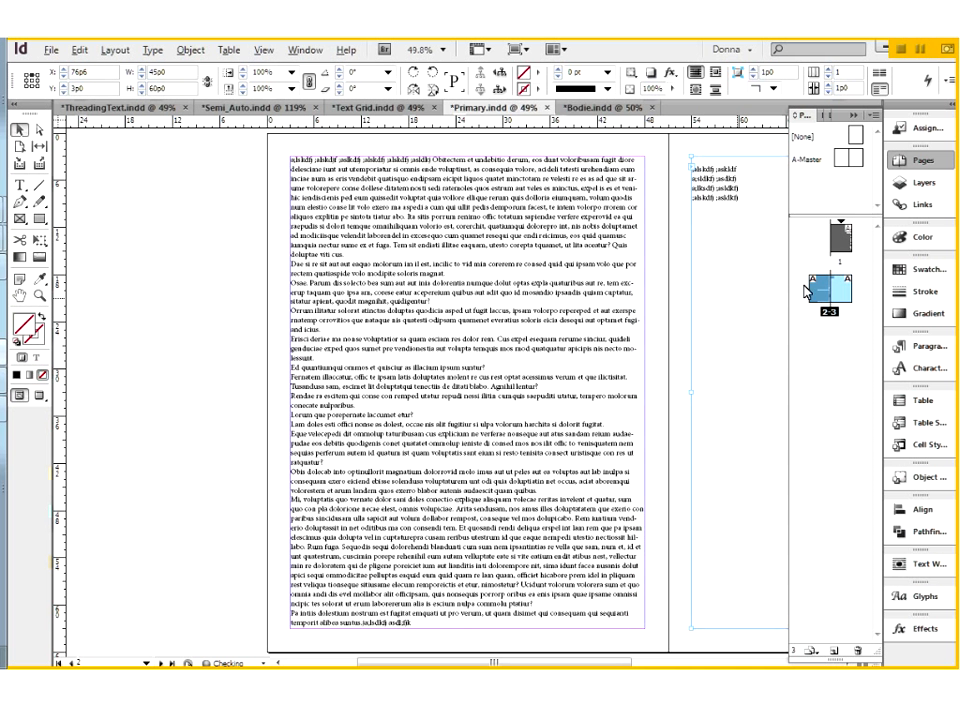
Fill the remainder of page 3's text frame with placeholder text.
key(t)
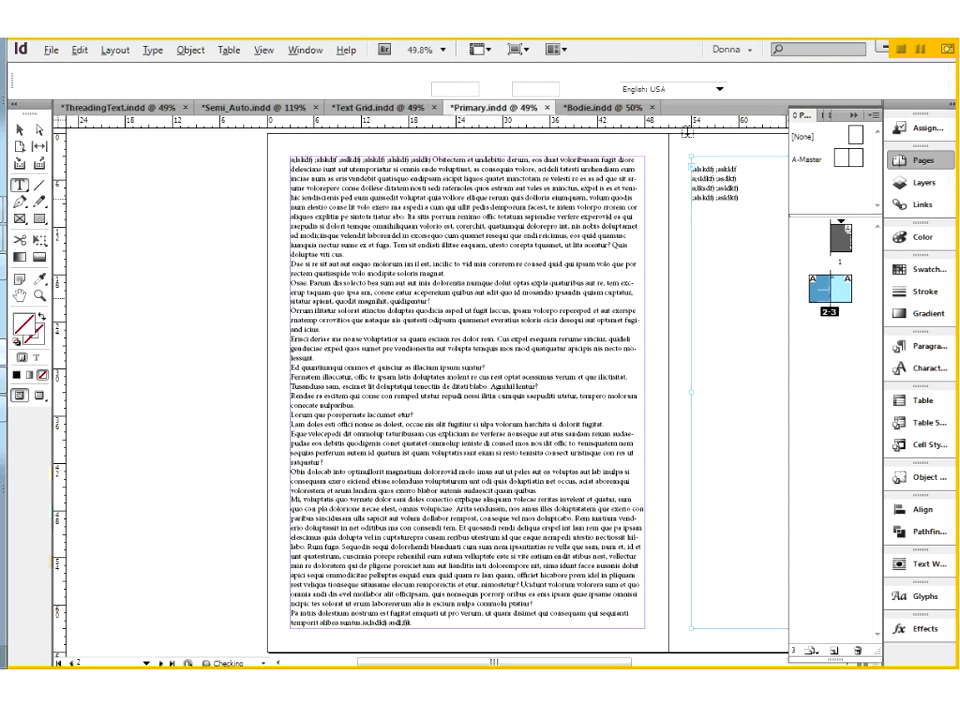
click(153, 50)
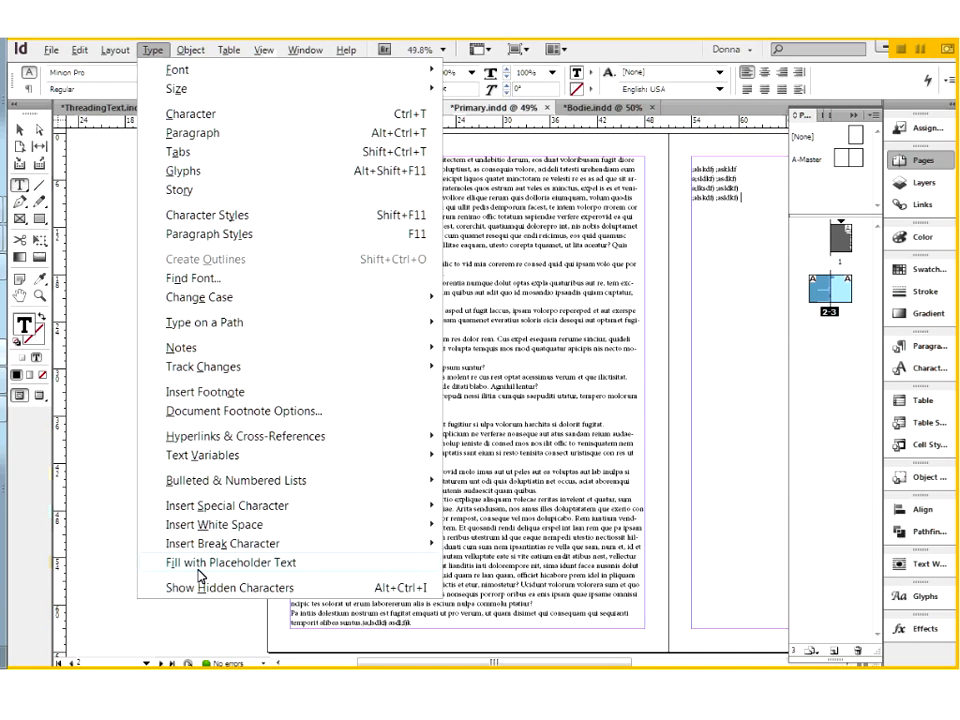
click(200, 577)
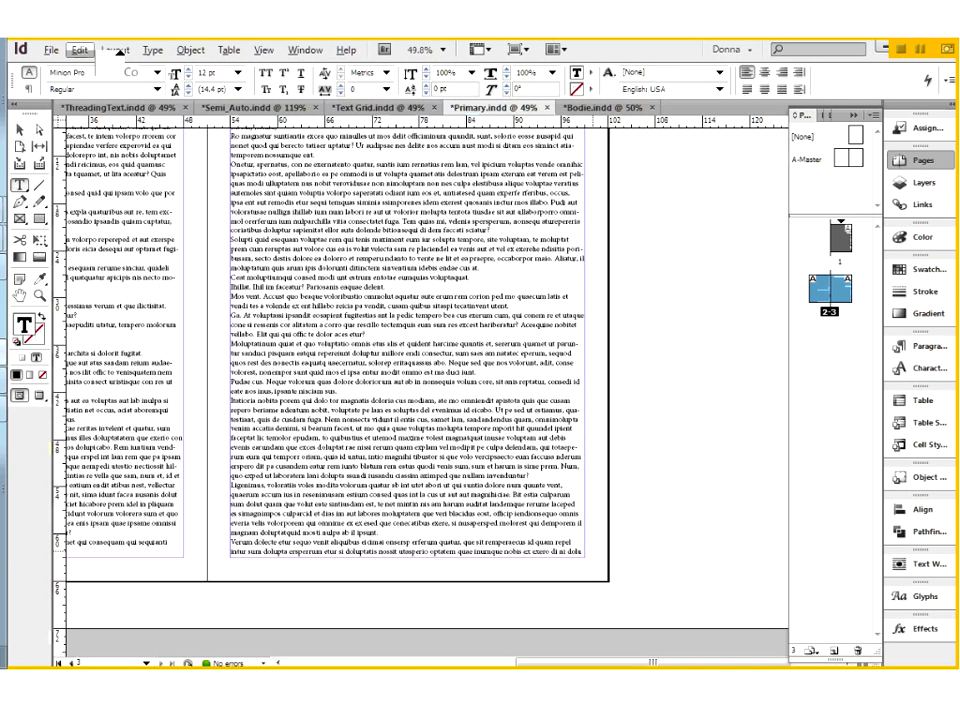
Turn off Limit to Primary Text Frames for Smart Text Reflow in Primary.indd's Type preferences.
click(79, 50)
mouse_move(155, 634)
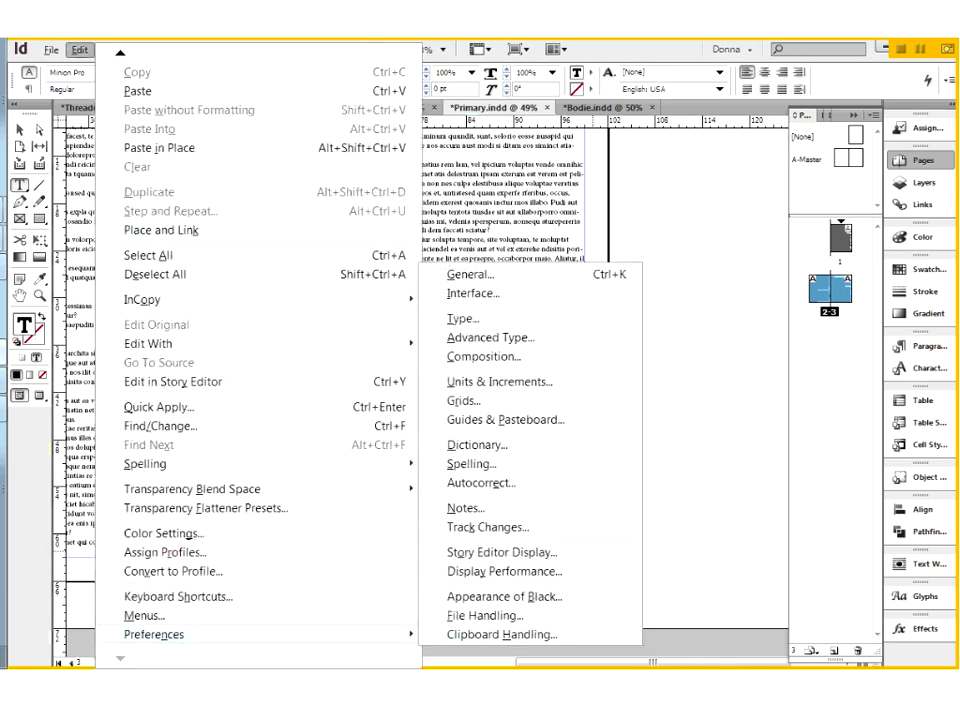
click(483, 333)
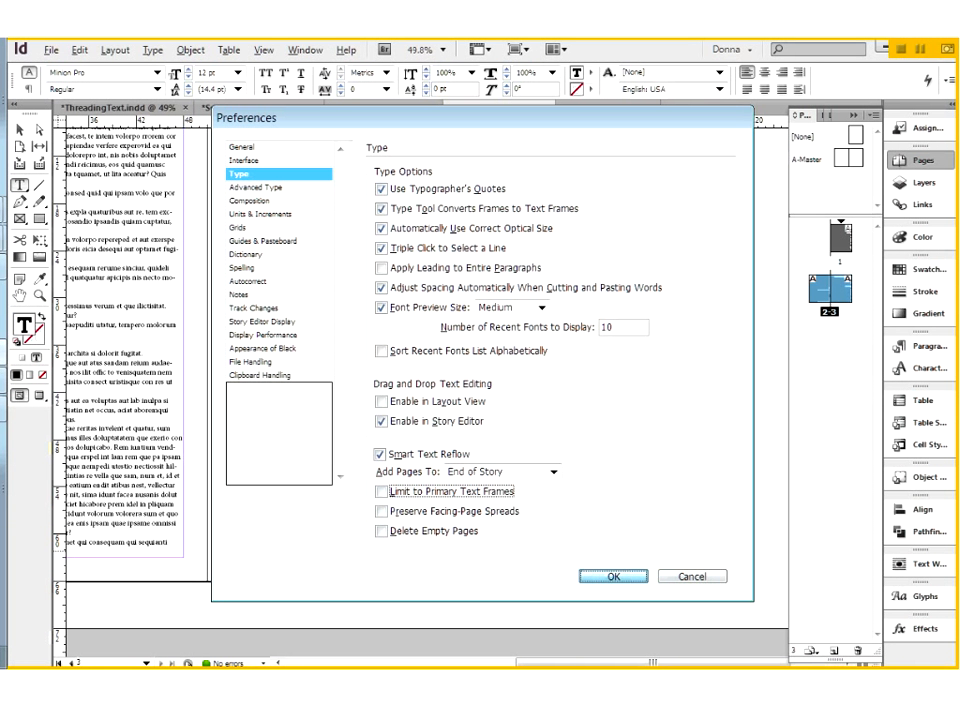
click(643, 578)
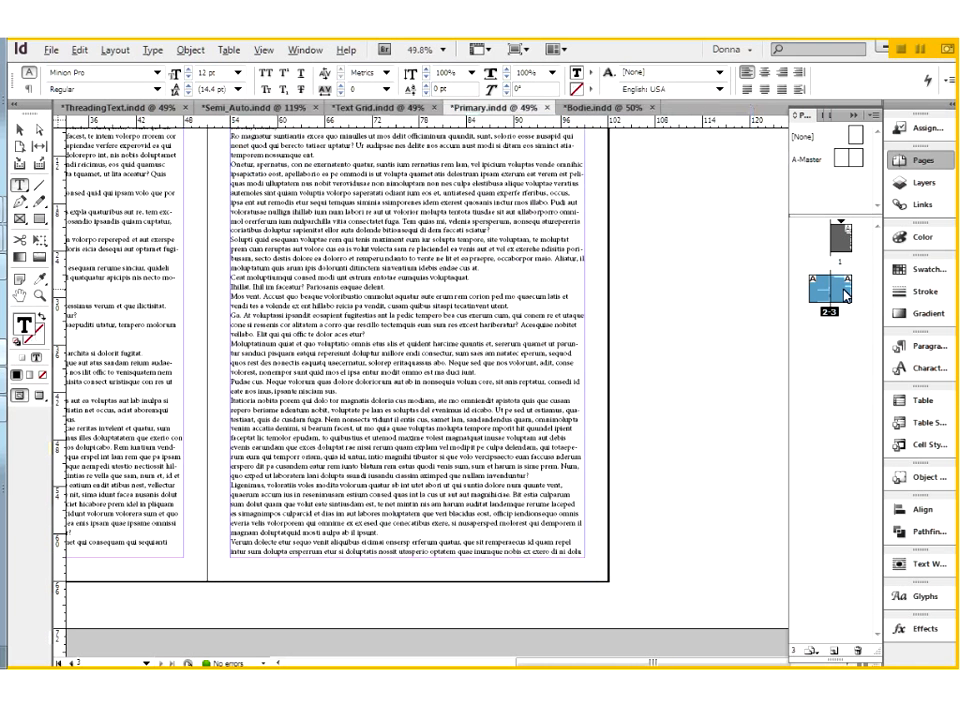
Delete all the text on page 3 and the last lines of text on page 2.
click(845, 292)
key(ctrl+0)
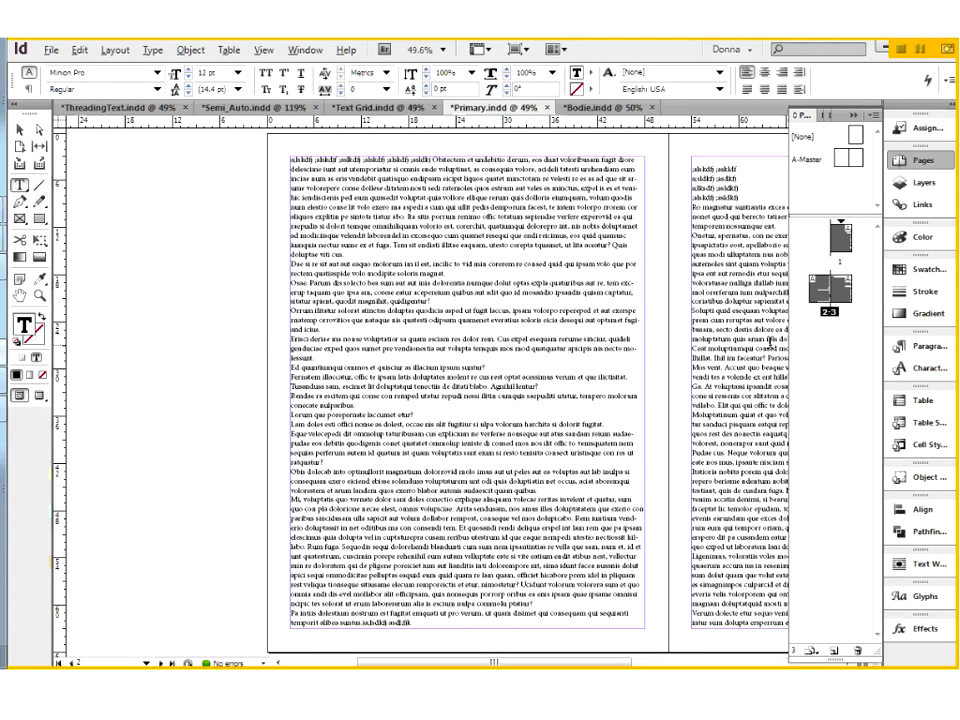
click(17, 131)
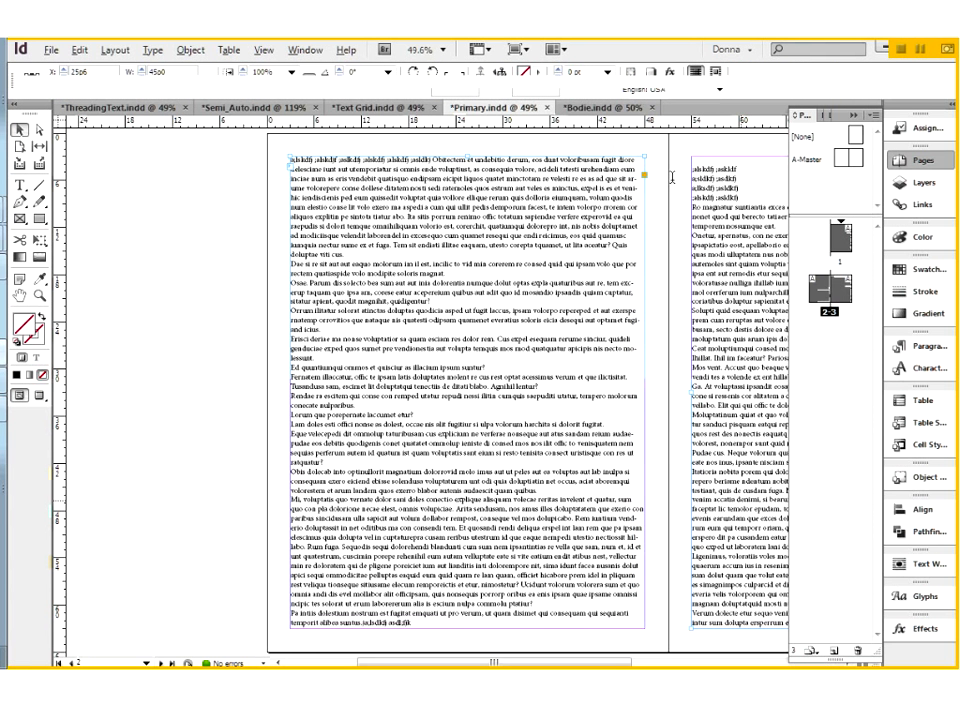
key(t)
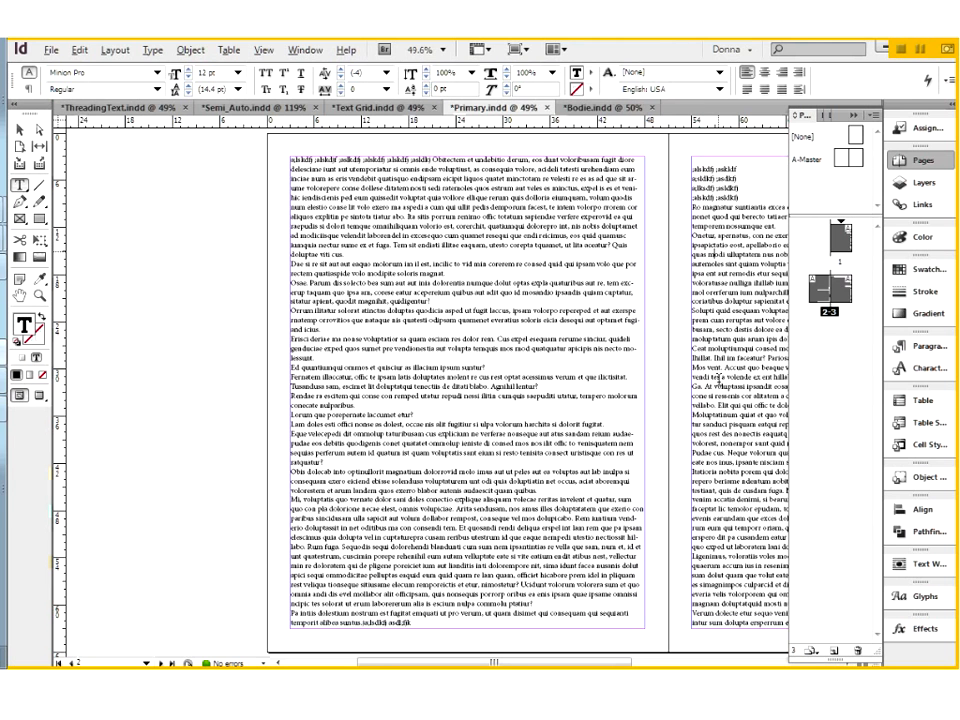
drag(699, 169, 733, 594)
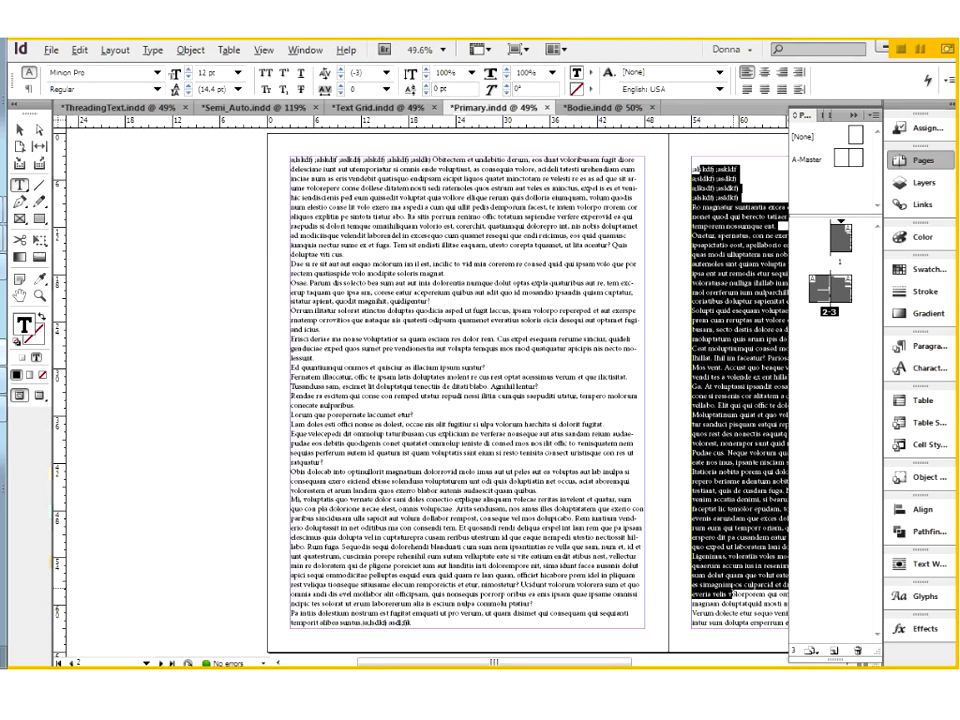
key(Delete)
key(ctrl+a)
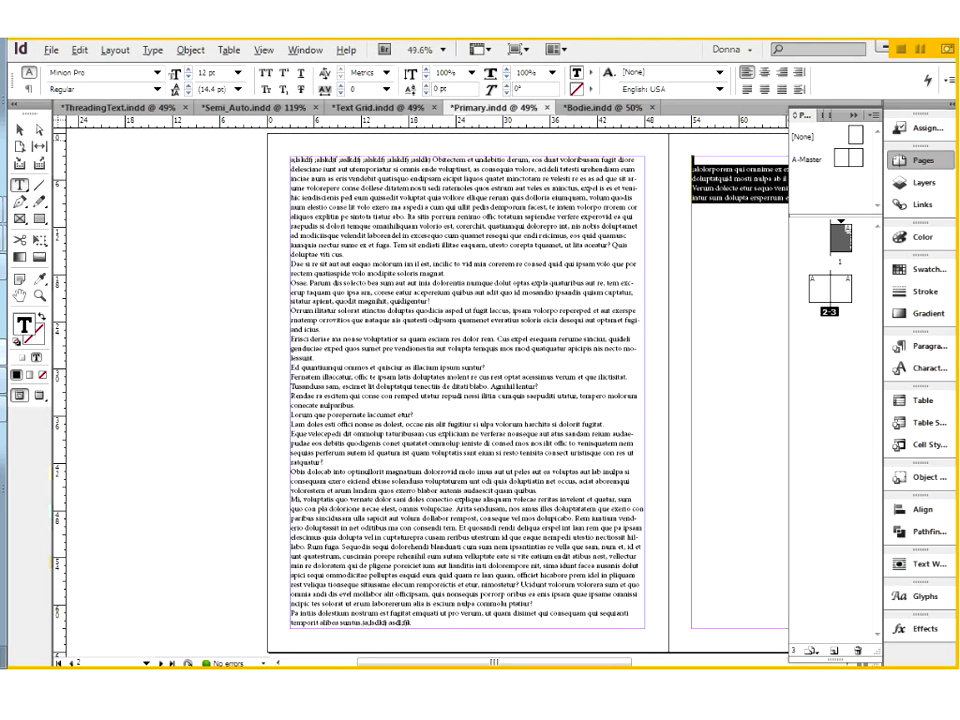
key(Delete)
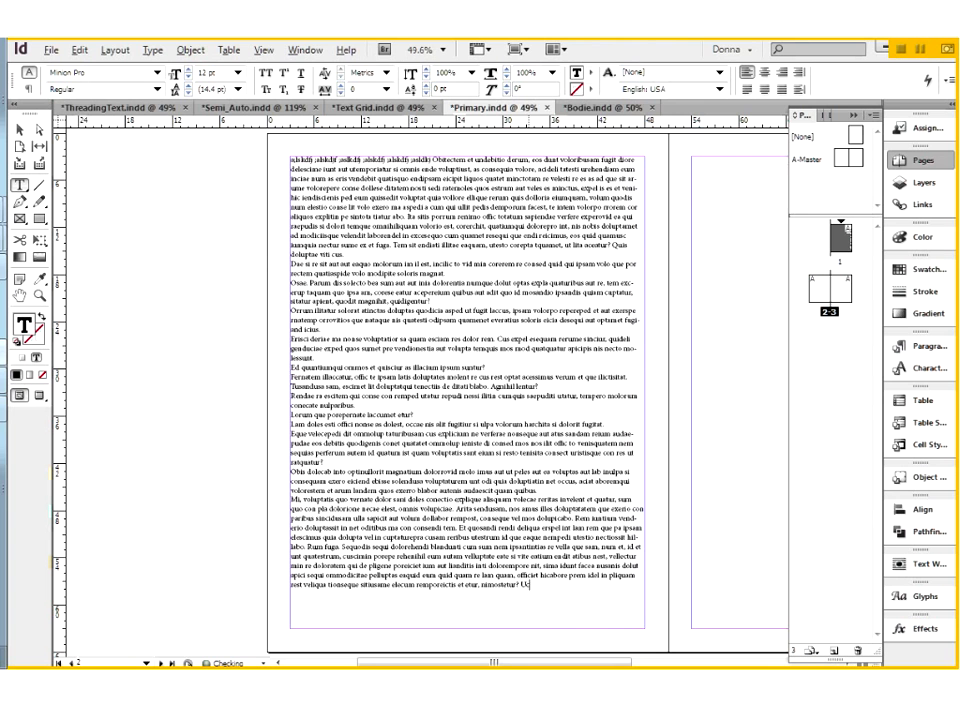
Delete the empty page 3 from the document.
double_click(843, 290)
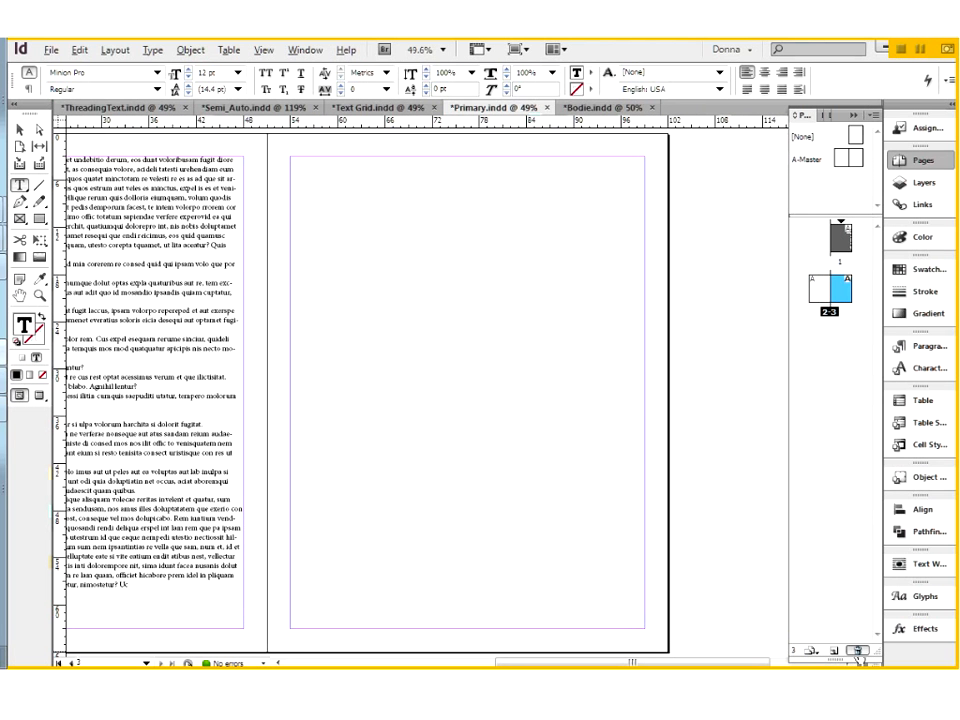
click(857, 651)
key(Return)
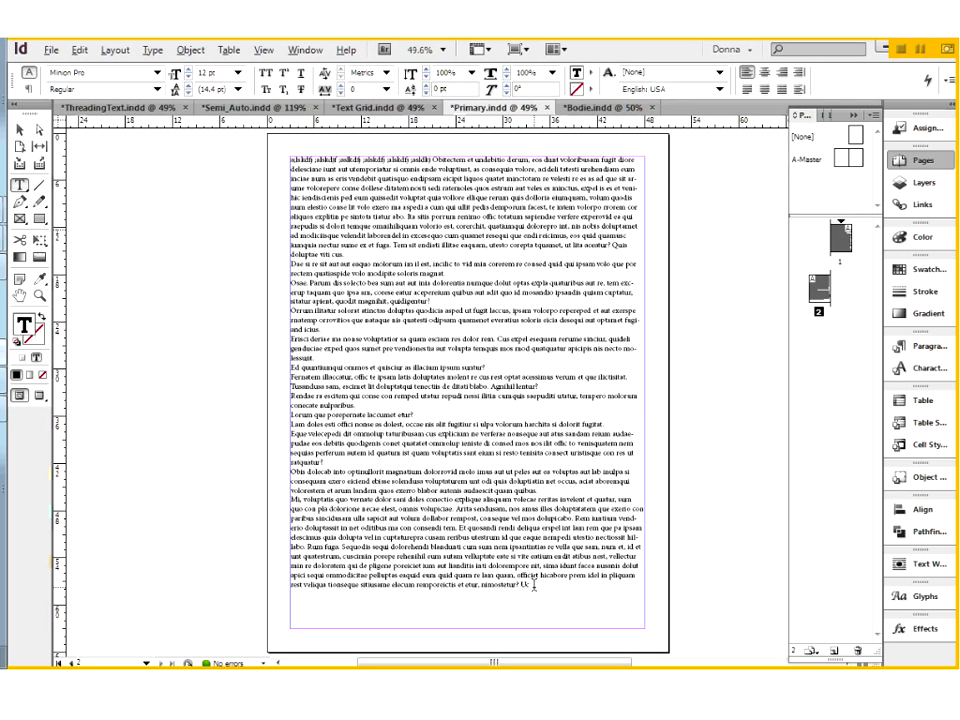
Add short filler lines at the end of page 2's text until it flows onto a new page.
text(as;dlfk ;j)
key(Return)
text(asdklf a;fj)
key(Return)
text(a;sldkfj a;slf)
key(Return)
text(a;sldkfj a;slf)
key(Return)
text(a;lsdkfj ;asldkfj)
key(Return)
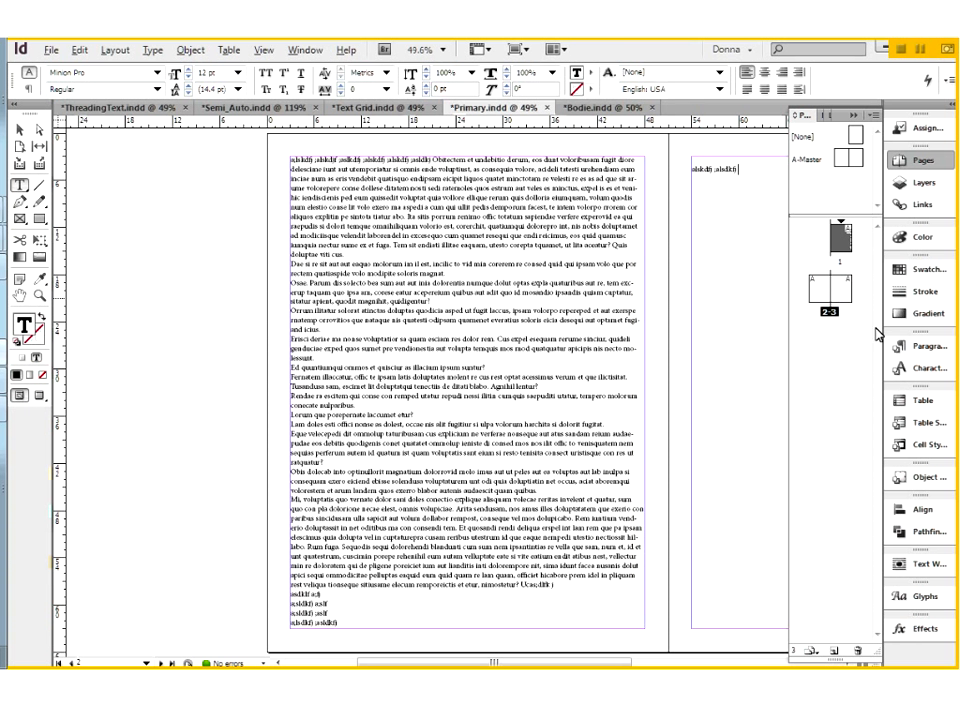
Delete the text frames on the page 2-3 spread and the text frame on page 1.
key(ctrl+k)
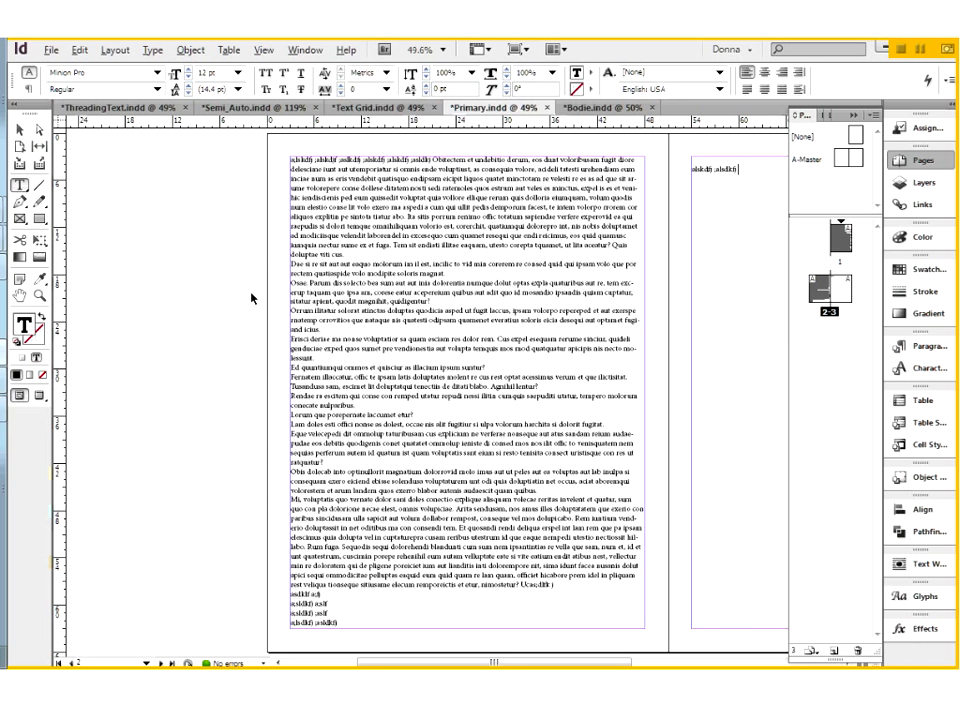
key(Escape)
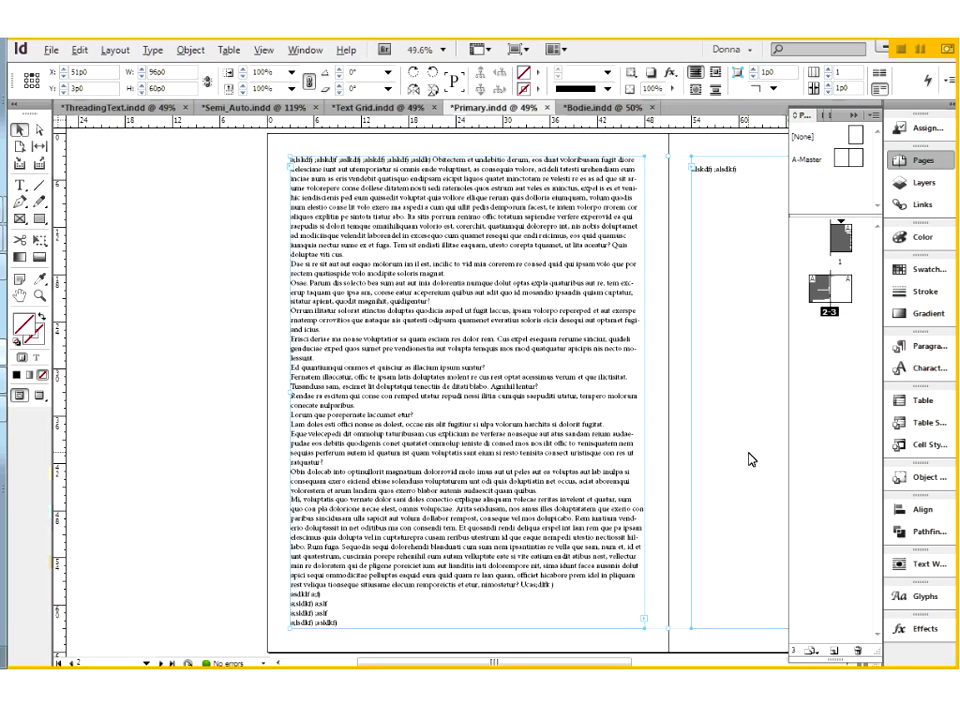
key(Delete)
click(553, 397)
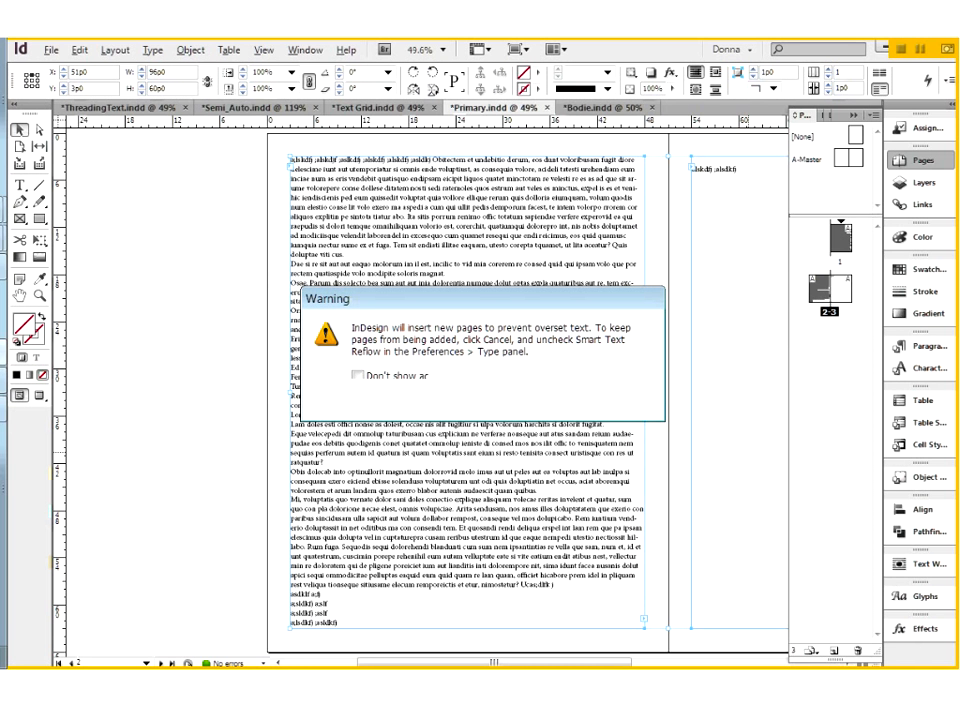
click(844, 255)
double_click(845, 256)
click(499, 371)
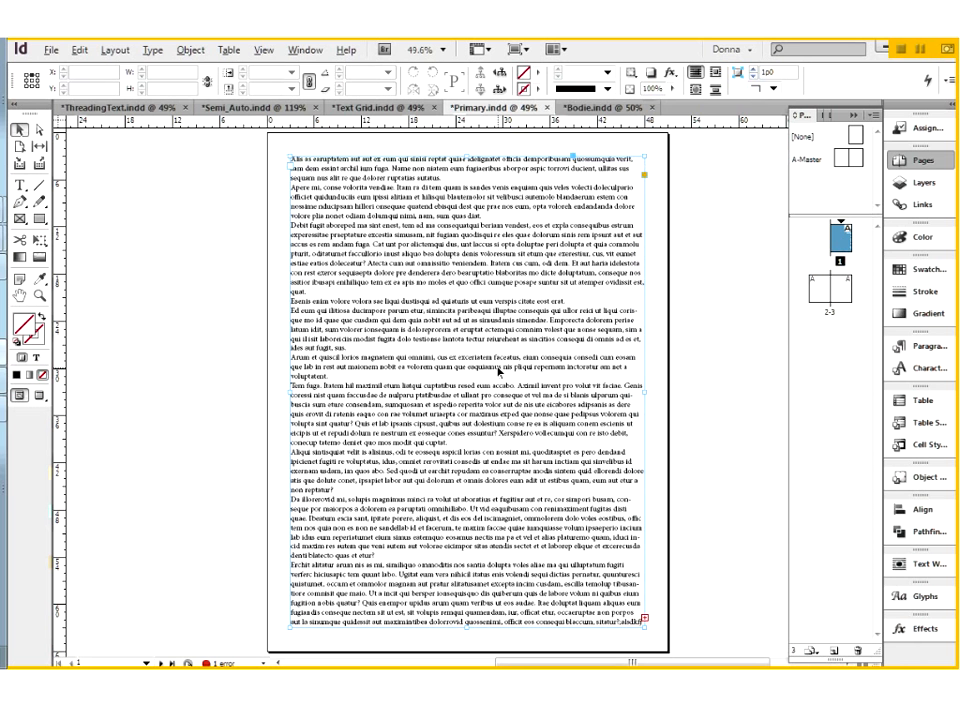
key(Delete)
Remove pages 2 and 3, leaving only page 1 in the document.
click(826, 286)
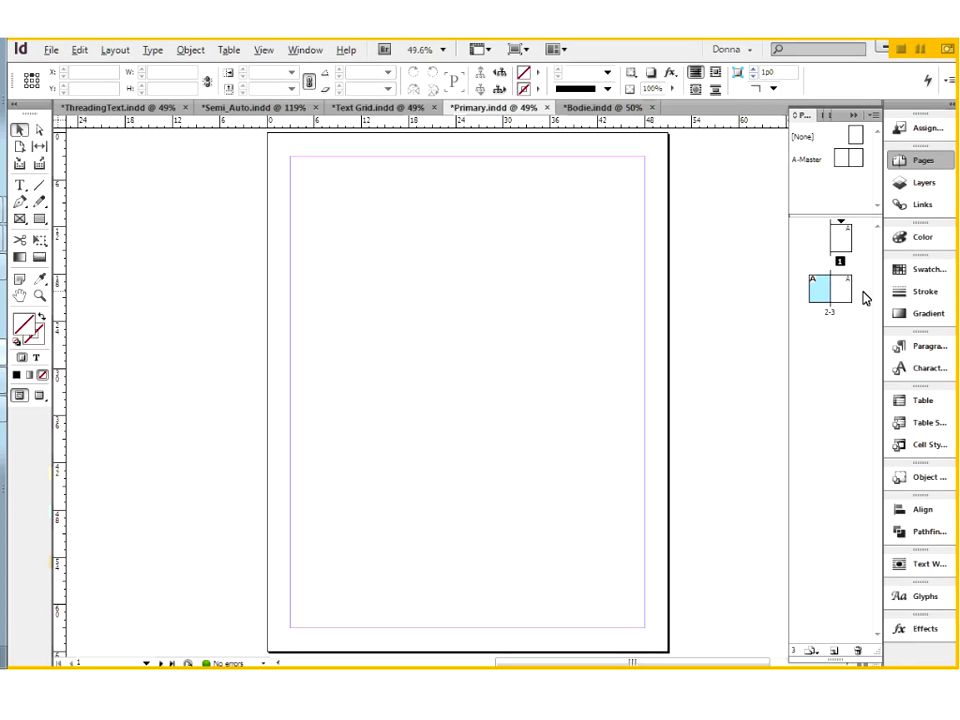
click(842, 308)
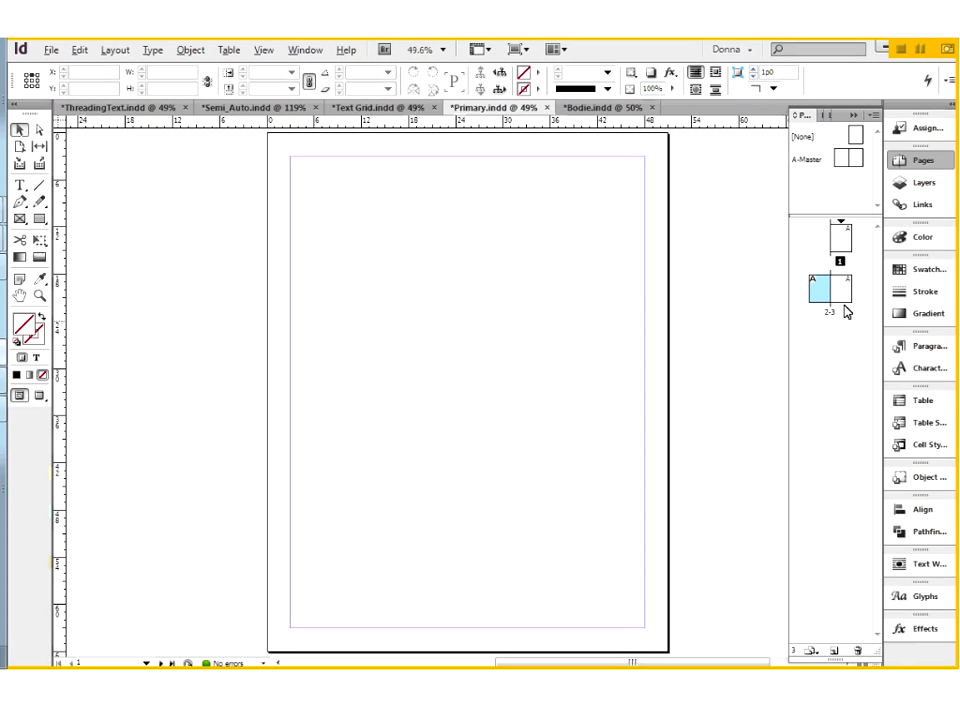
click(858, 651)
click(845, 237)
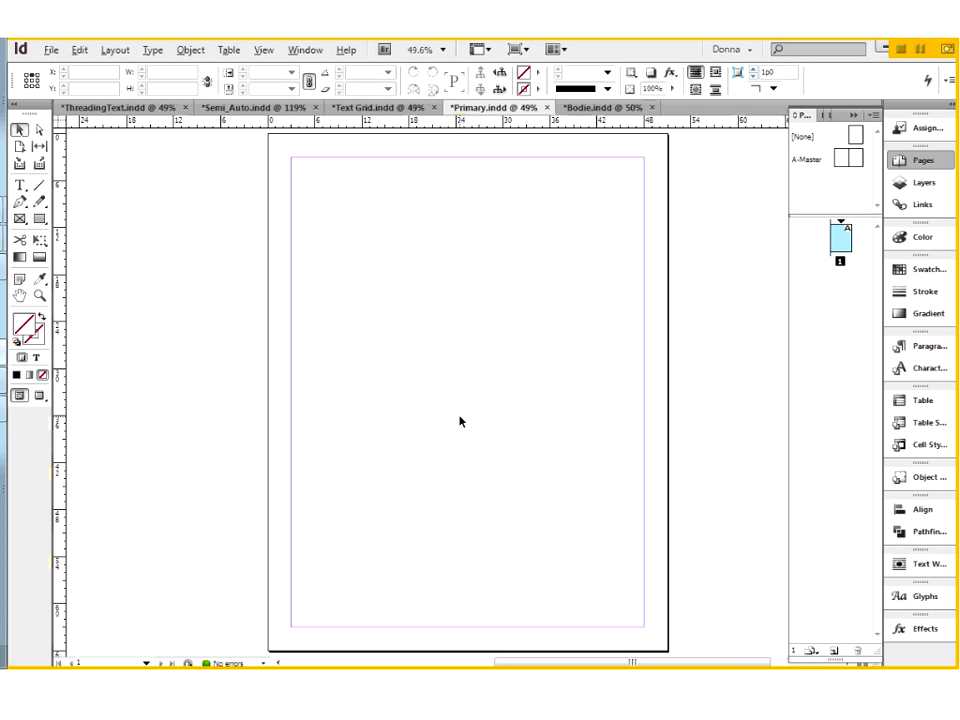
Open the A-Master spread and activate the Type tool.
double_click(811, 160)
drag(680, 479, 504, 481)
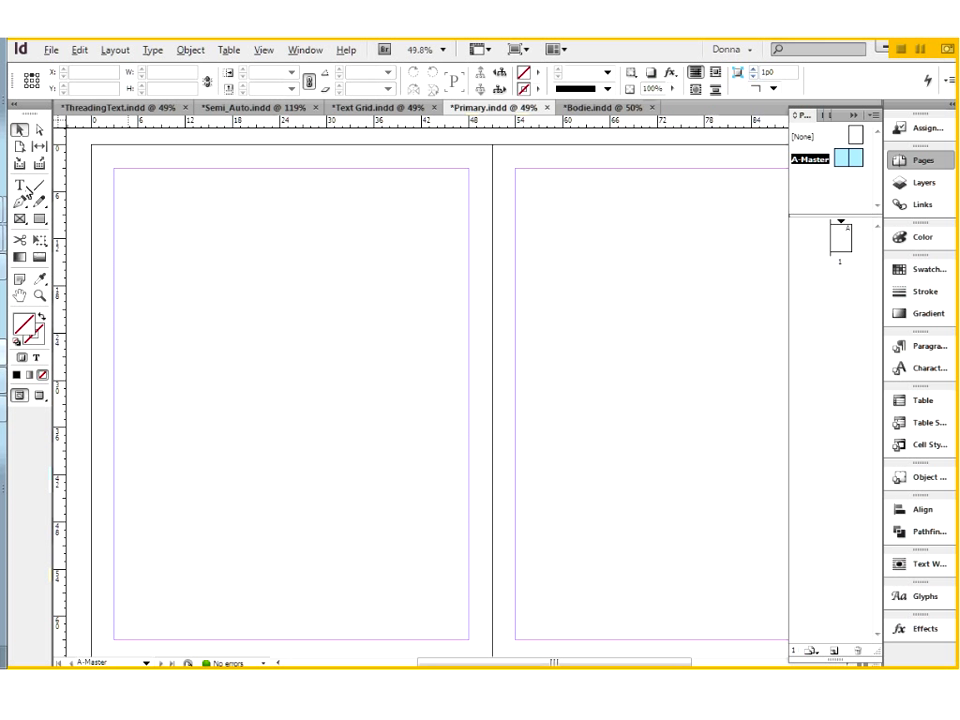
click(21, 186)
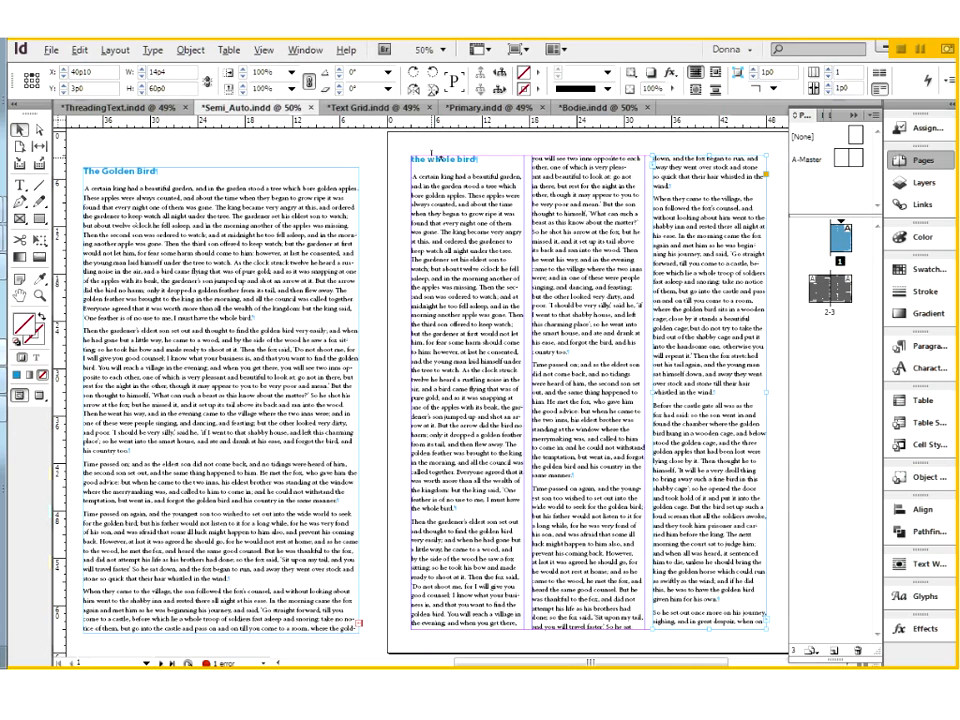
In Semi_Auto.indd, replace the page 1 heading "the whole bird" with "The Golden Bird" copied from the pasteboard story.
double_click(432, 156)
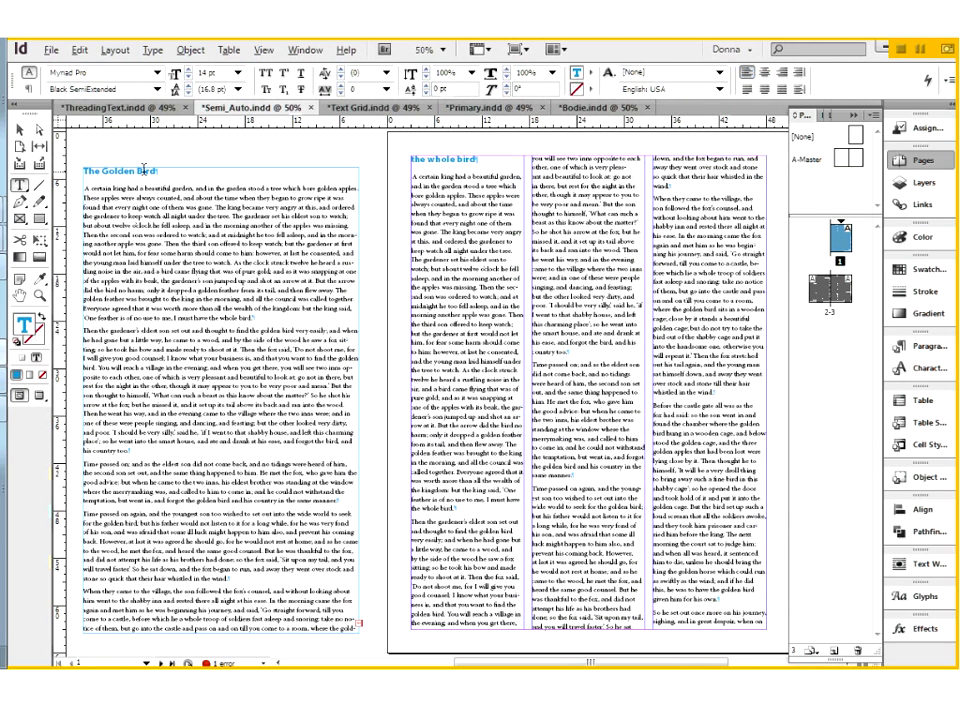
triple_click(98, 170)
key(ctrl+c)
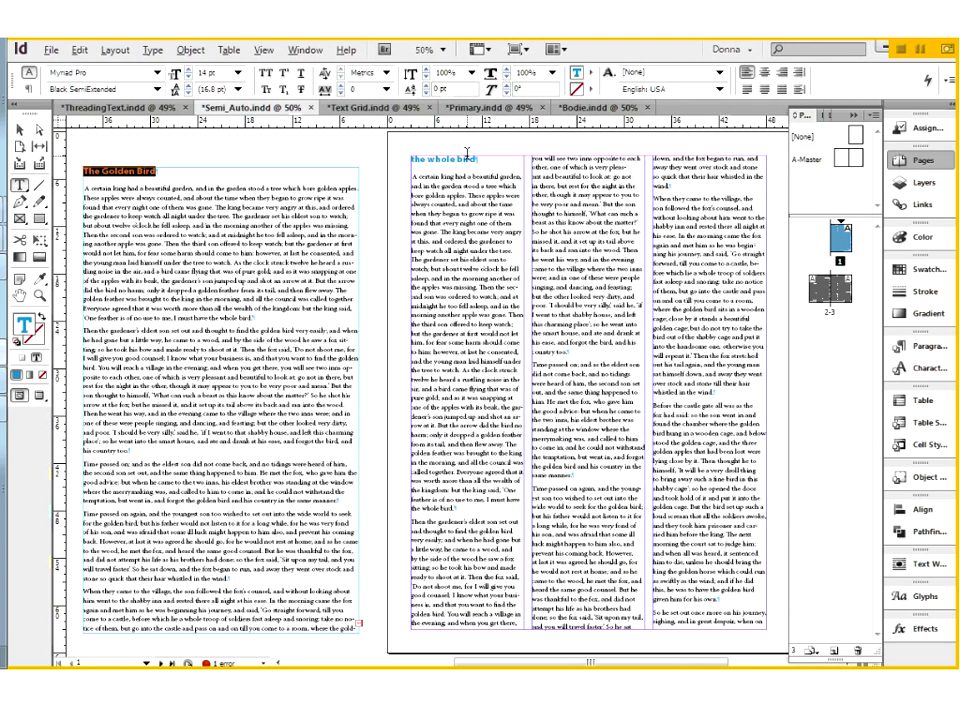
triple_click(415, 160)
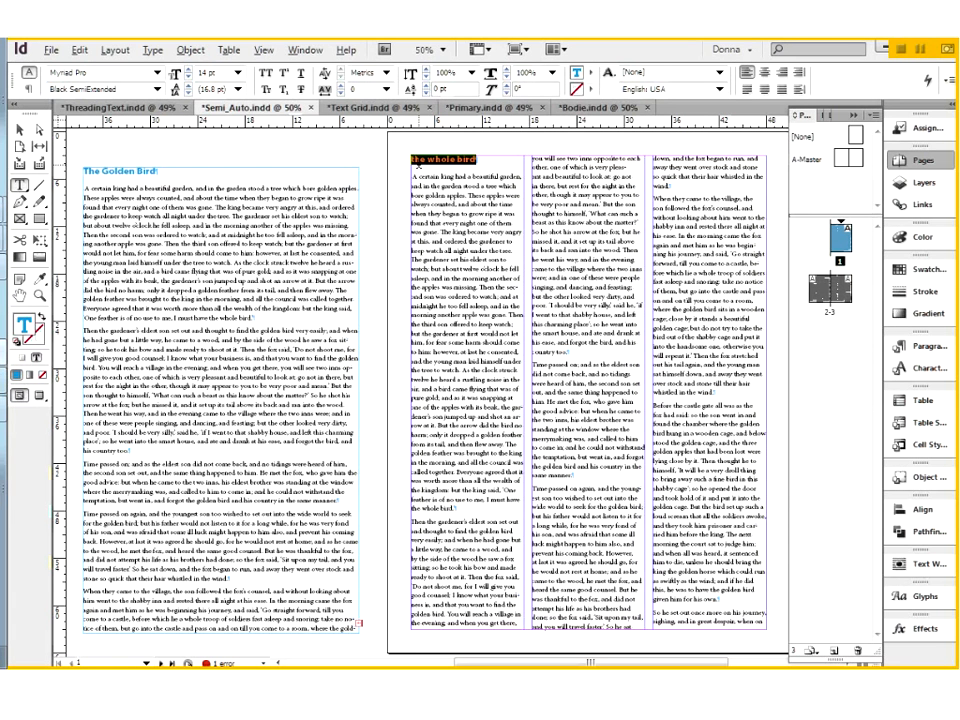
key(ctrl+v)
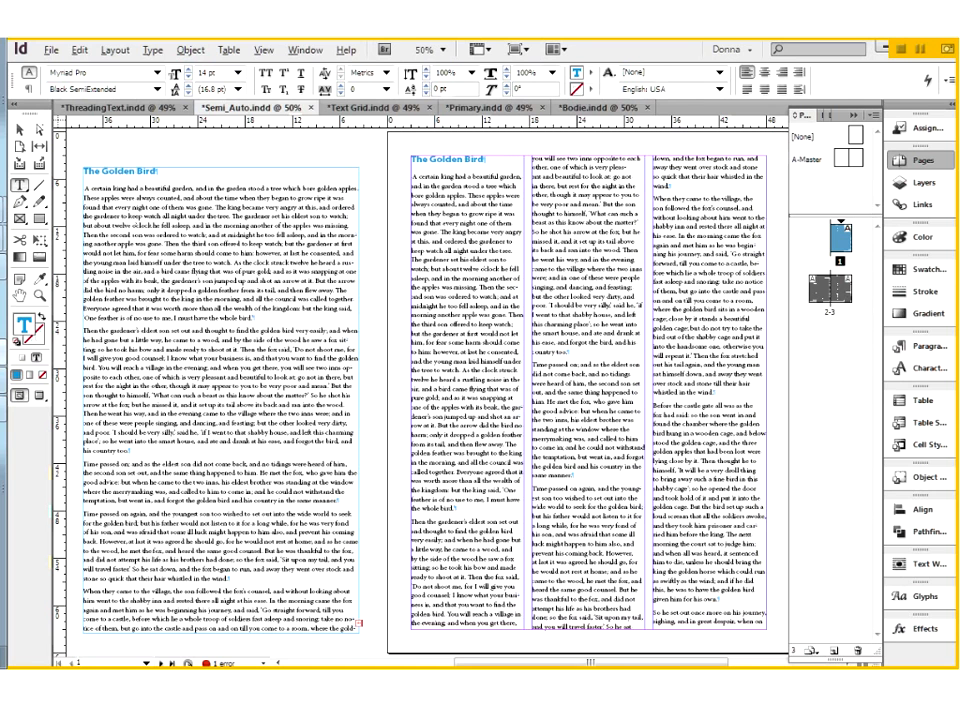
Increase the font size of page 1's "The Golden Bird" heading to 24 pt.
triple_click(448, 160)
drag(448, 160, 411, 160)
click(187, 70)
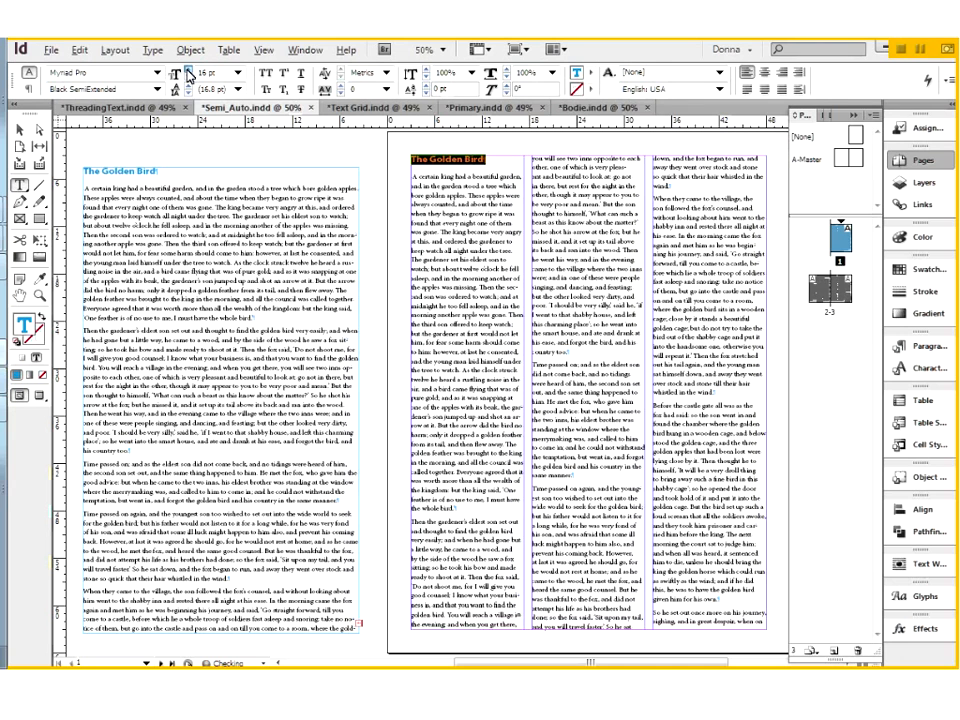
click(188, 74)
click(188, 74)
click(188, 74)
click(188, 74)
click(188, 74)
click(188, 74)
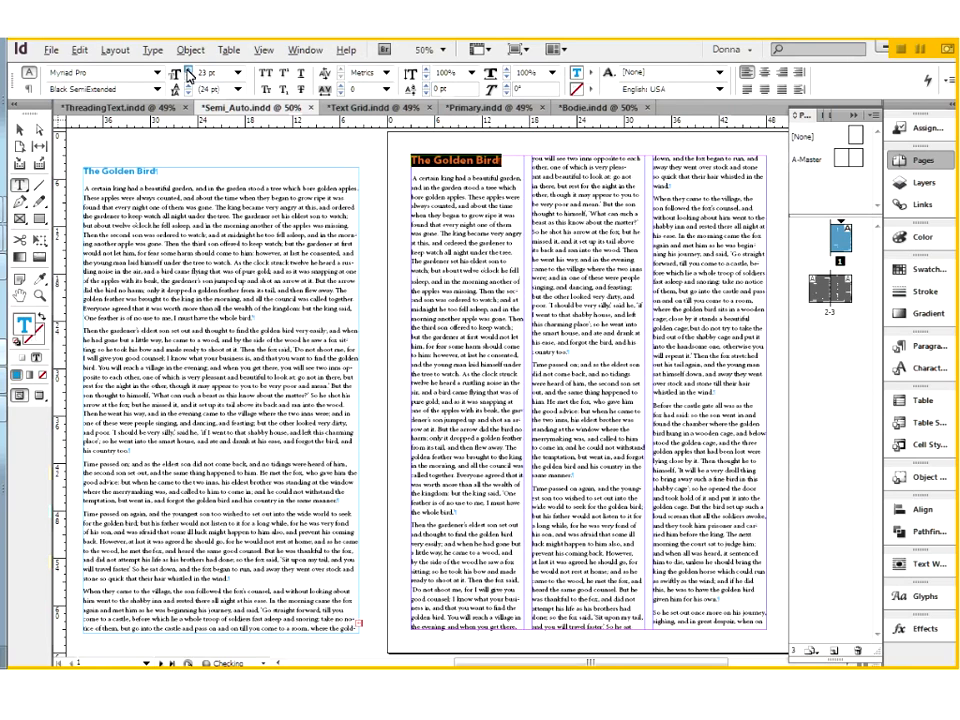
click(188, 74)
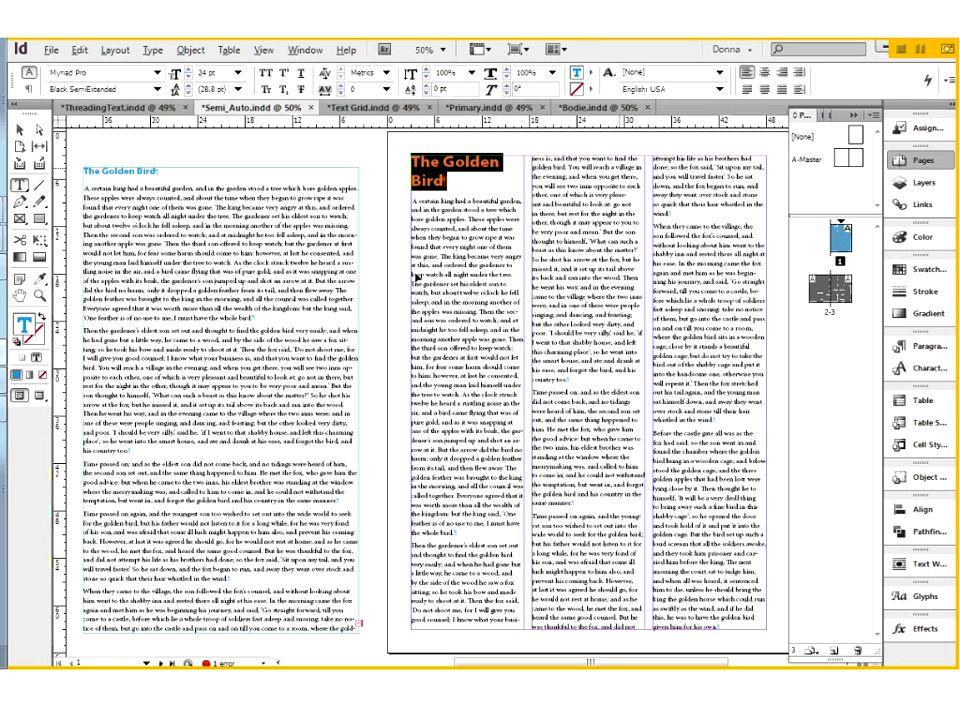
Lower the top edges of the second and third column frames to about 8p4.8, level with the first column's body text.
key(Escape)
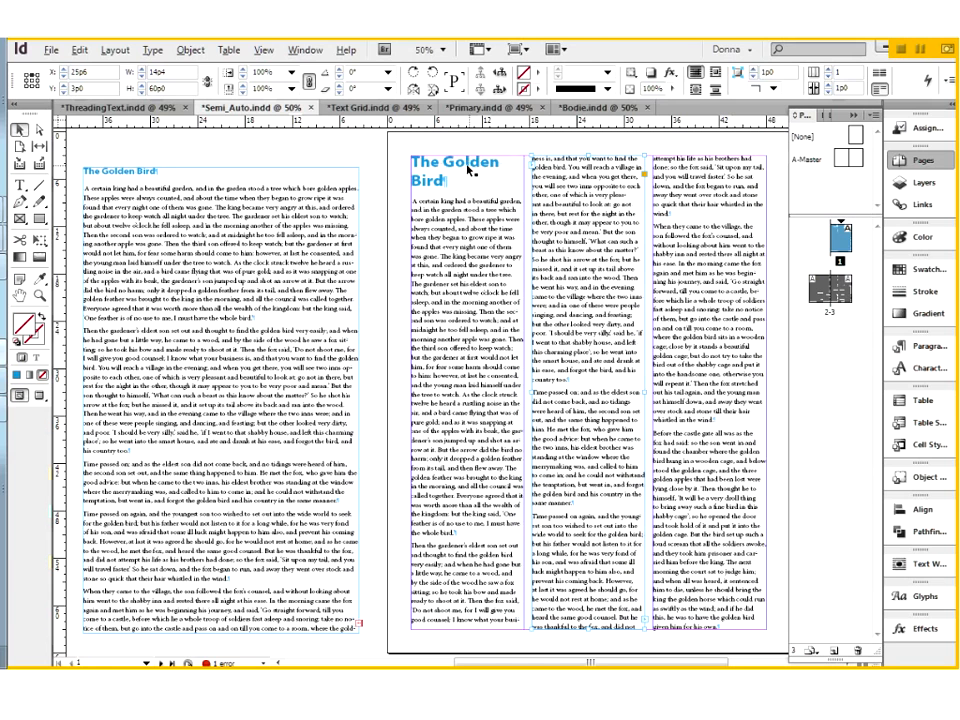
drag(588, 156, 585, 198)
click(706, 192)
drag(710, 156, 709, 198)
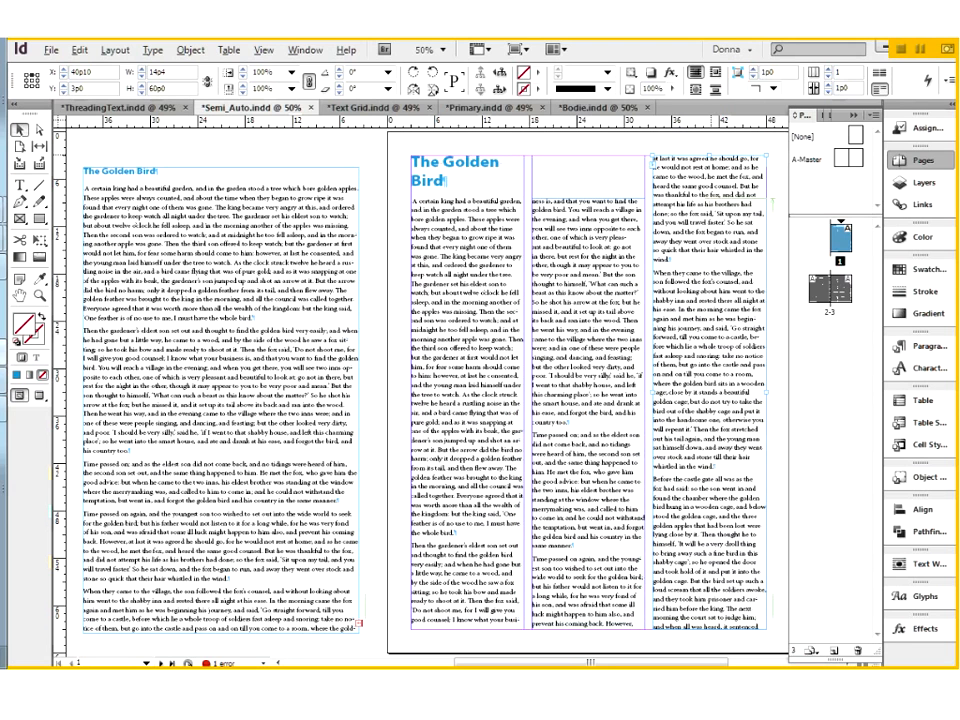
Draw a text frame about 30p8 wide and 2p1.2 high above the columns, and delete it.
click(450, 164)
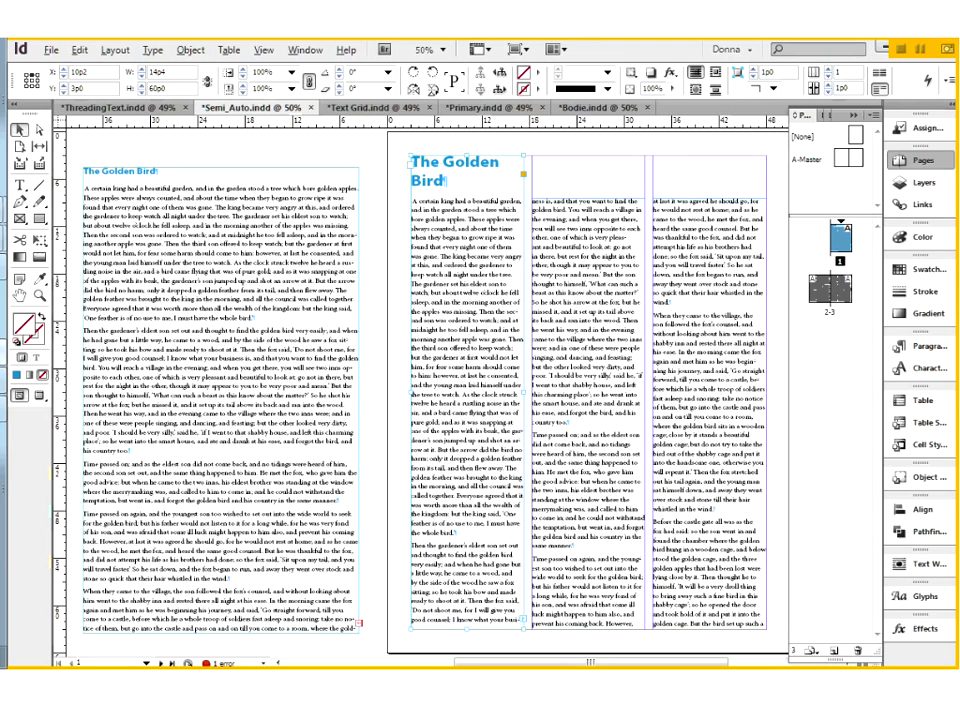
key(t)
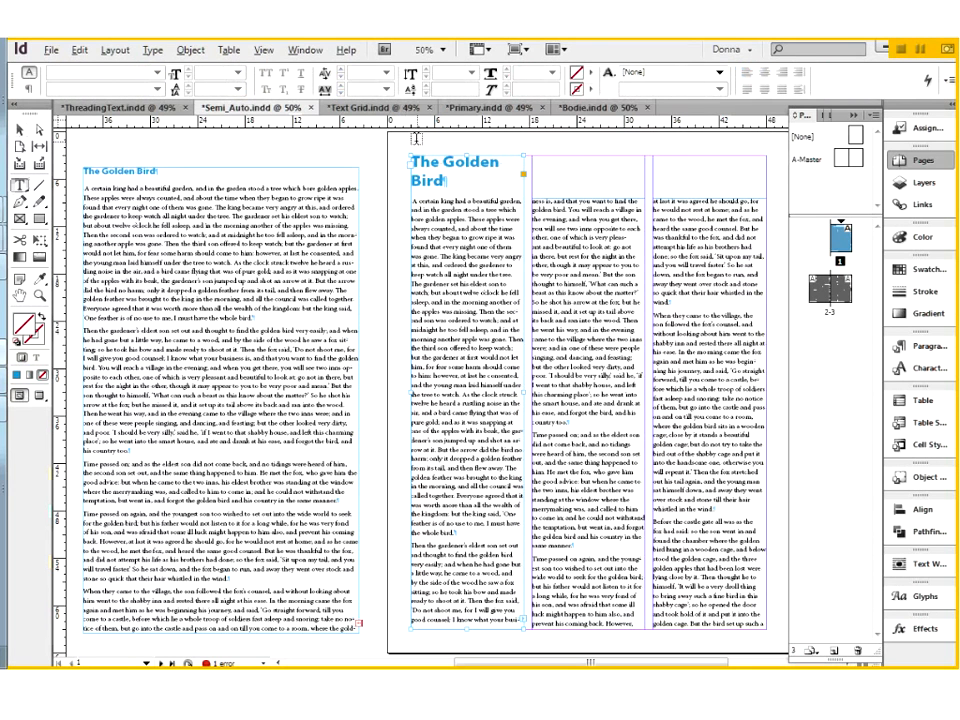
key(Escape)
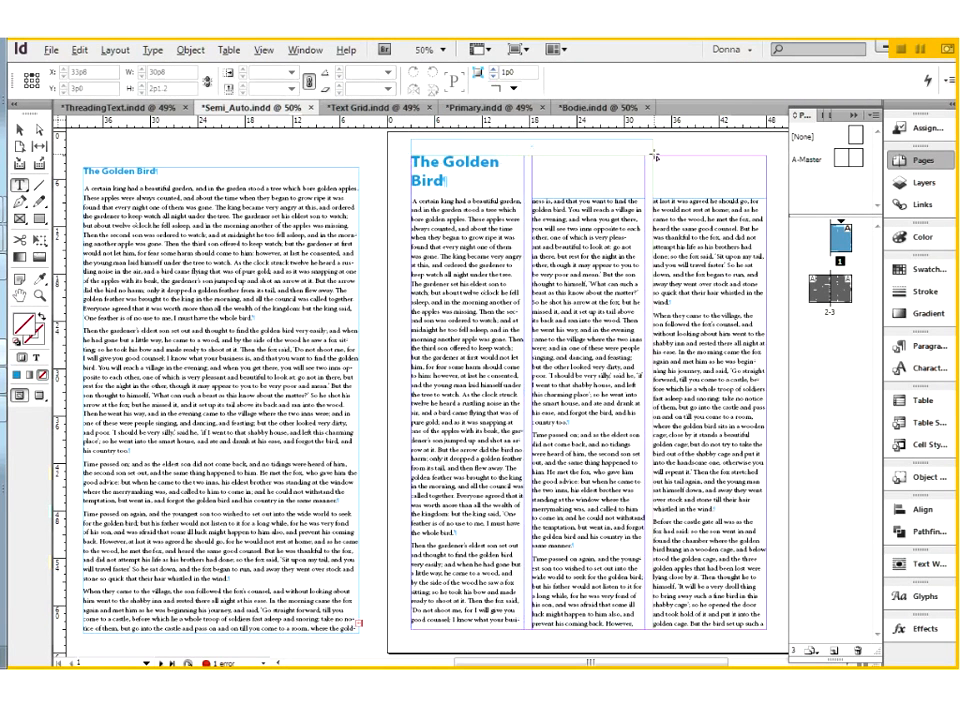
key(Escape)
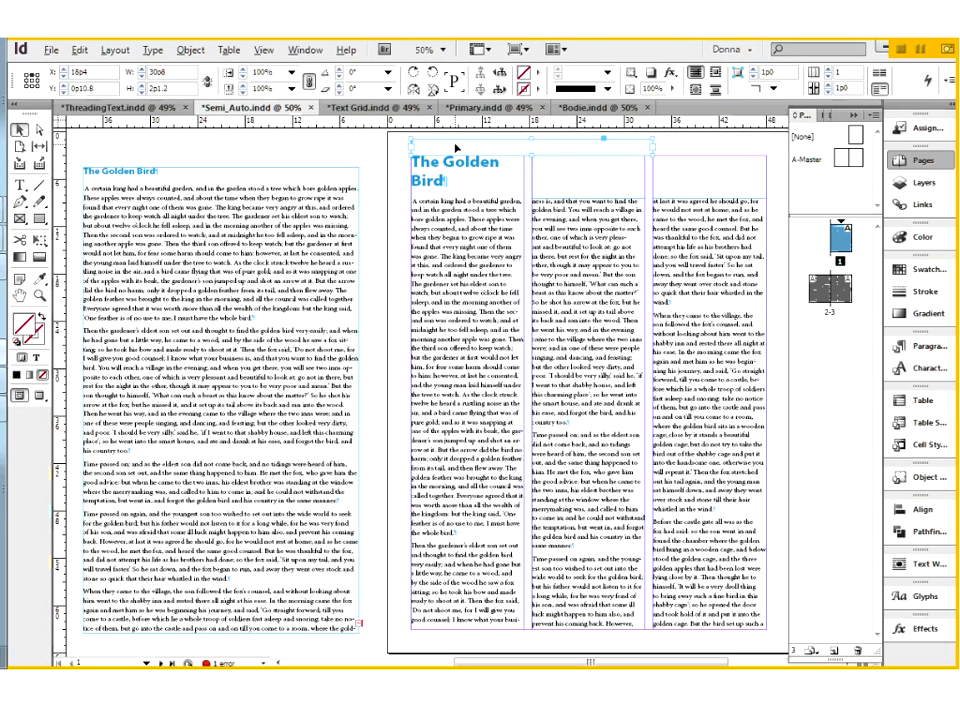
key(Delete)
Delete the second and third column frames on page 1 and widen the first frame across the margins to 45p0.
click(593, 249)
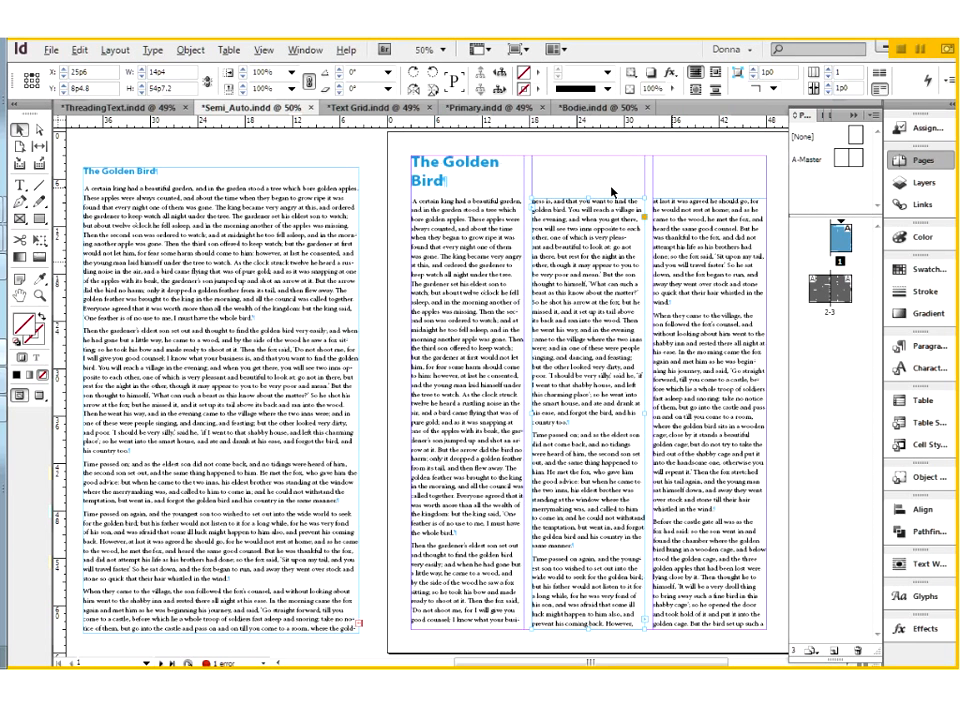
click(708, 287)
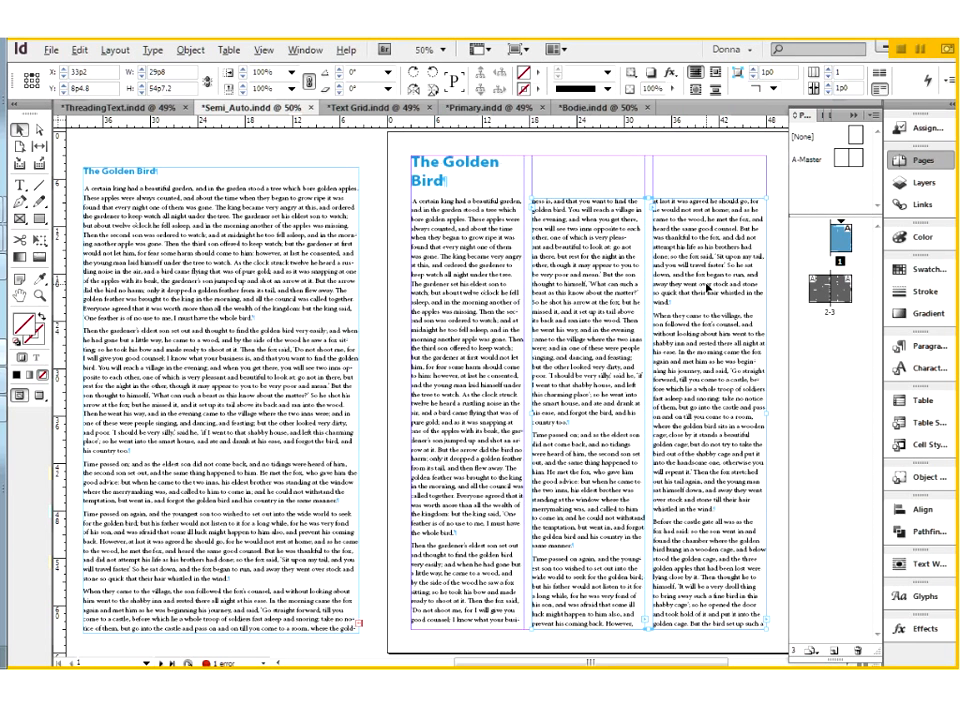
key(Delete)
click(501, 288)
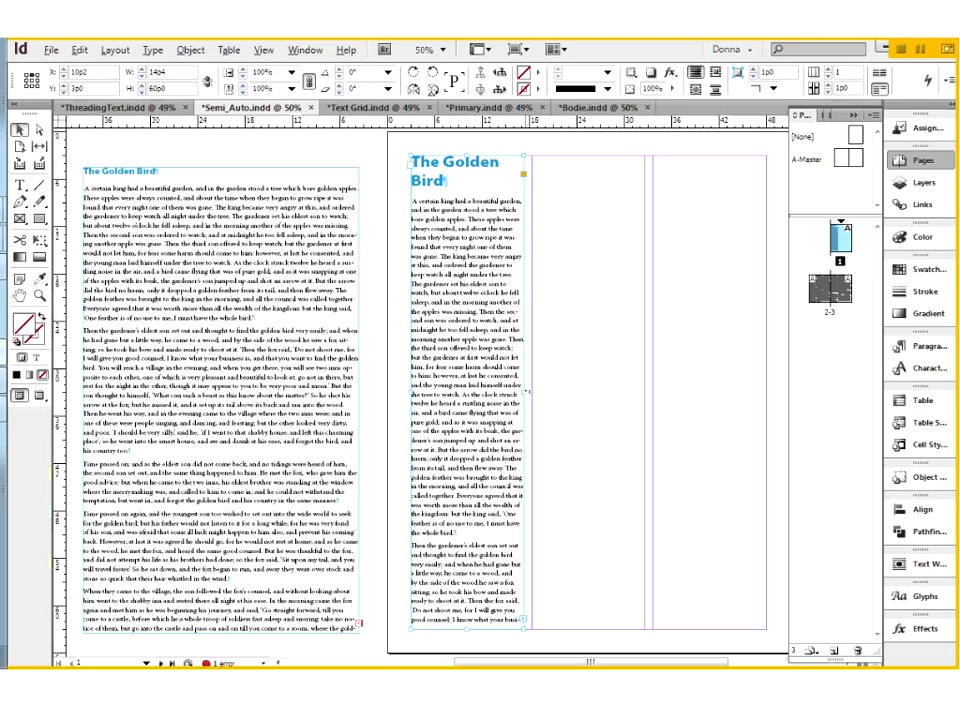
drag(523, 393, 768, 410)
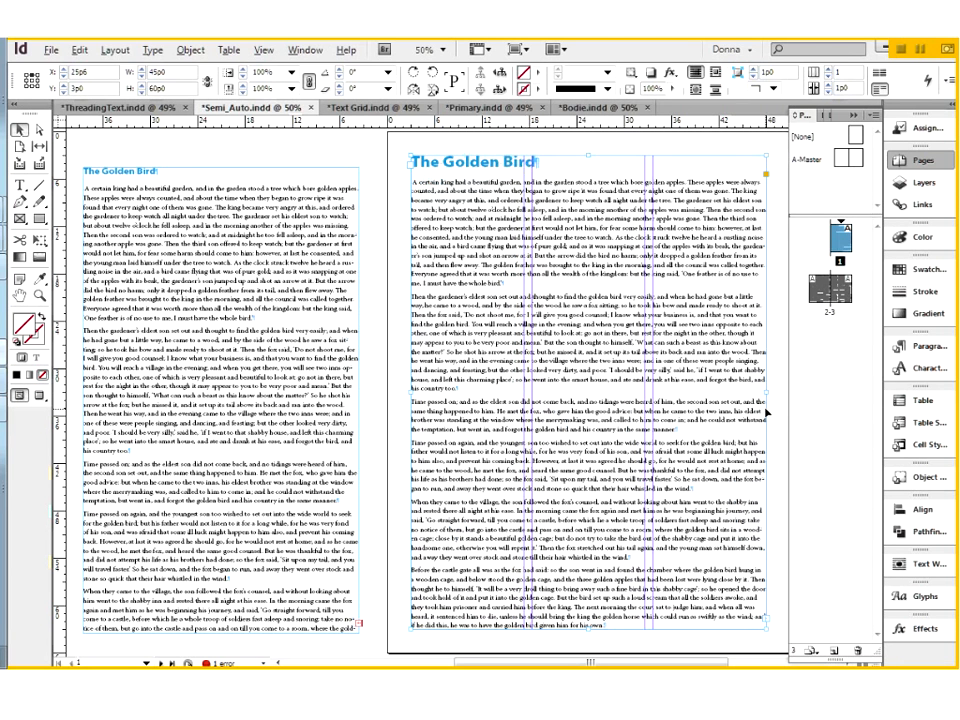
Set page 1's text frame to 3 columns in Text Frame Options.
right_click(492, 253)
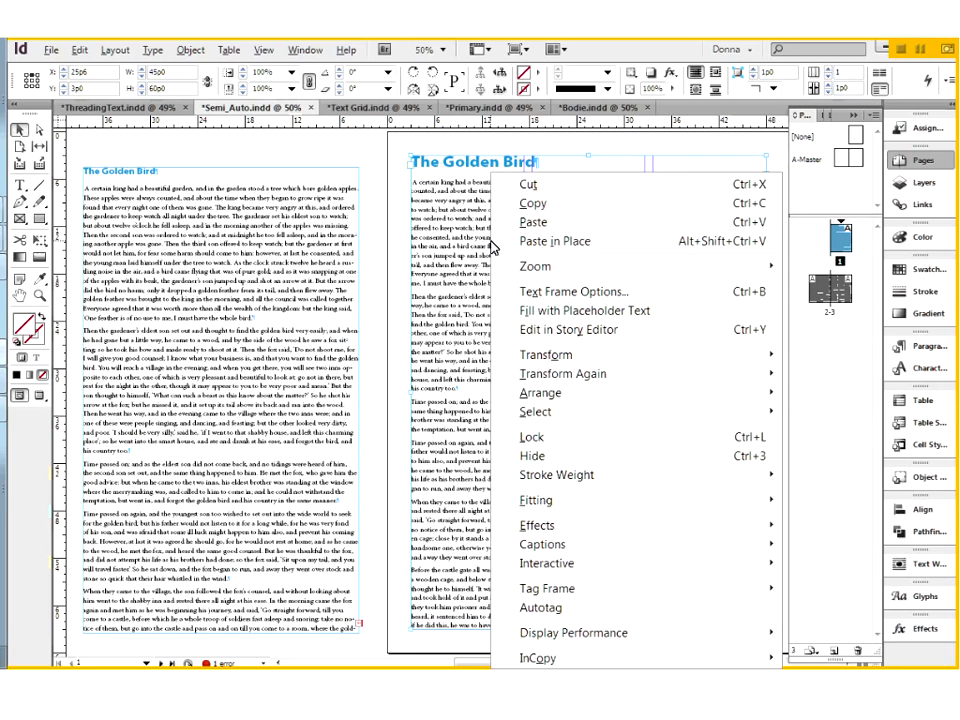
click(549, 290)
text(3)
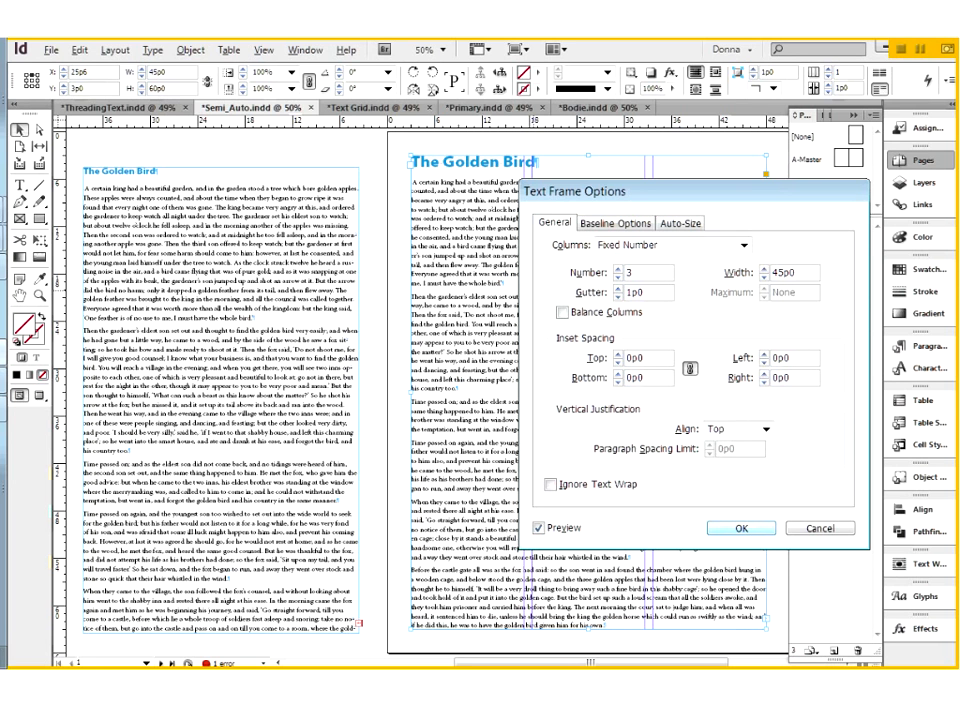
key(Return)
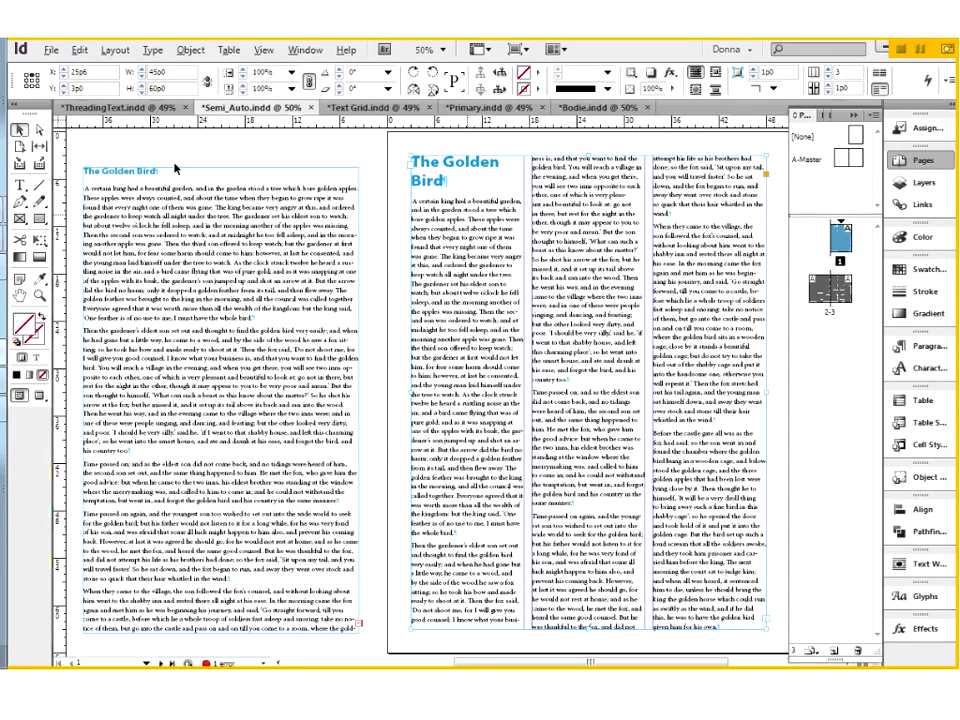
Make the heading "The Golden Bird" on page 1 span 2 columns and widen the span to 3 columns.
key(t)
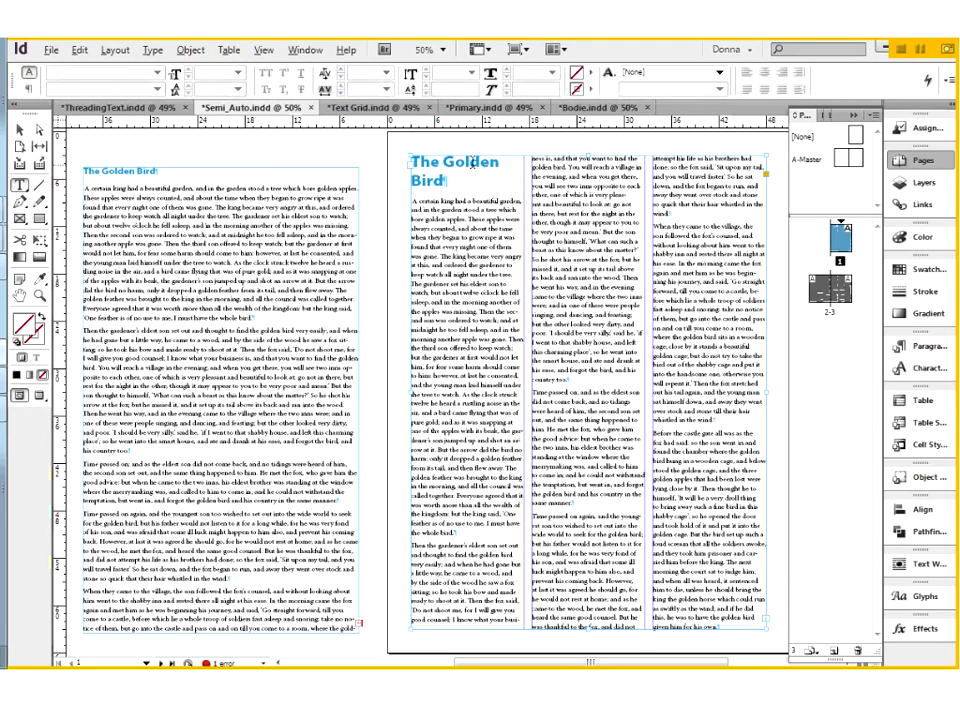
click(443, 186)
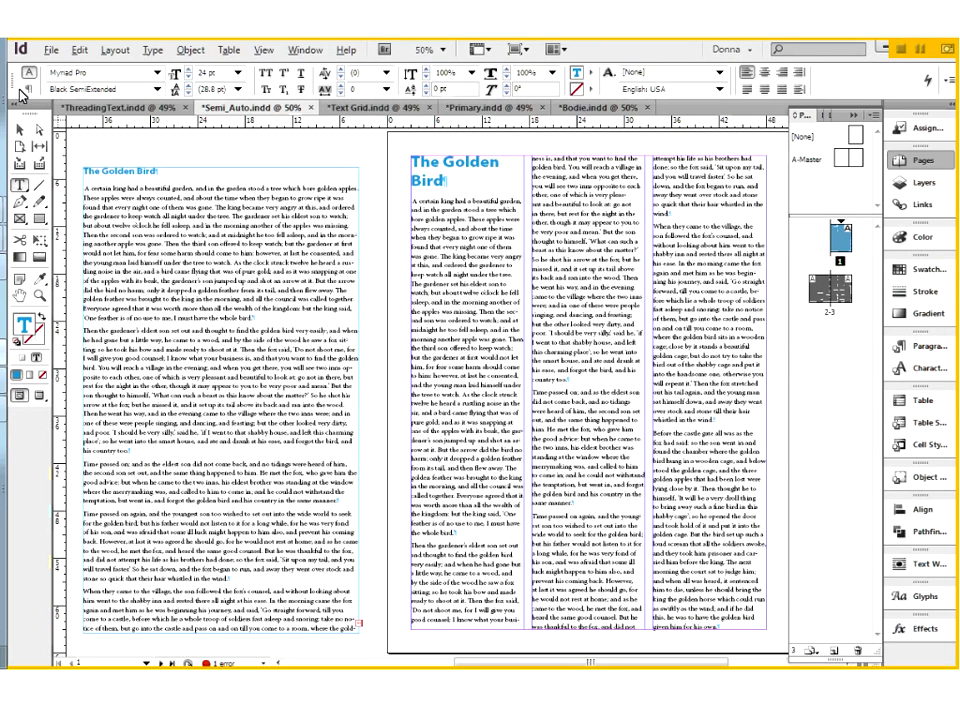
key(ctrl+alt+7)
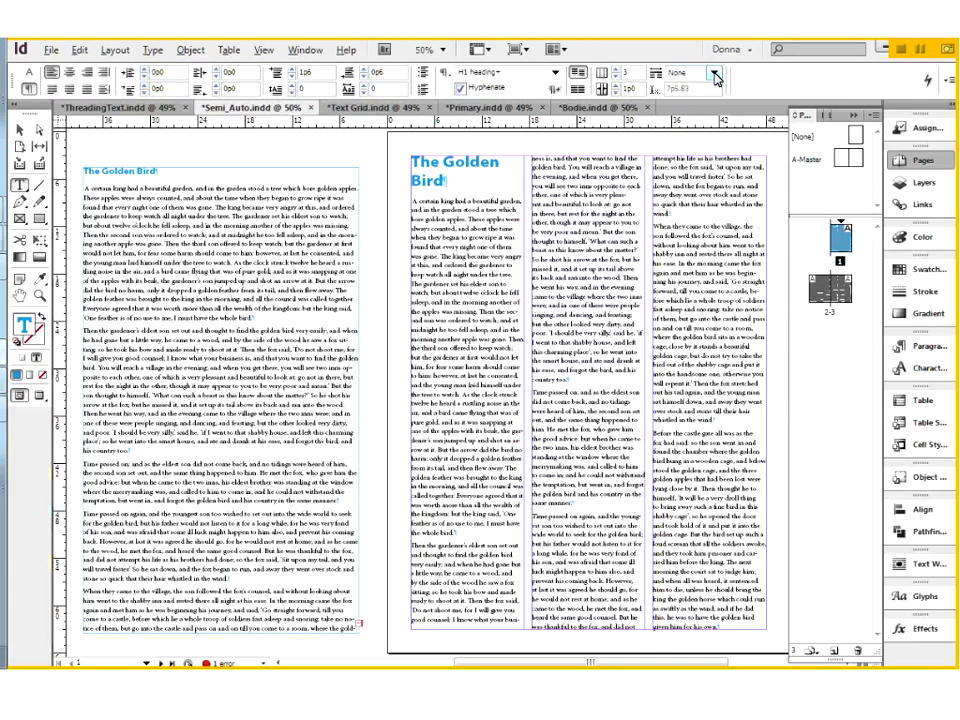
click(706, 78)
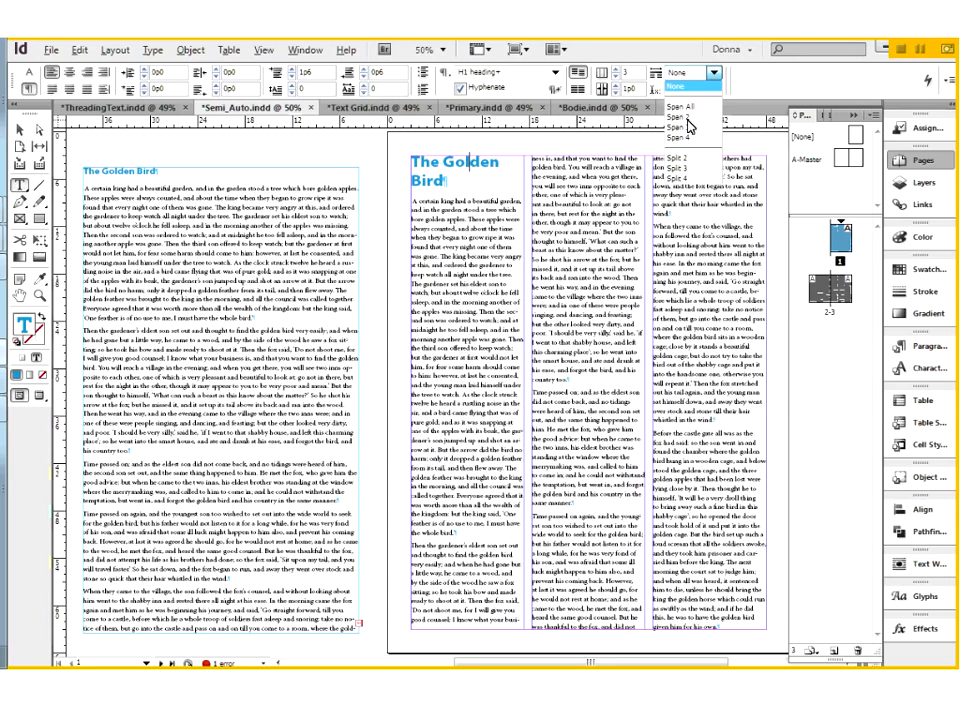
click(714, 117)
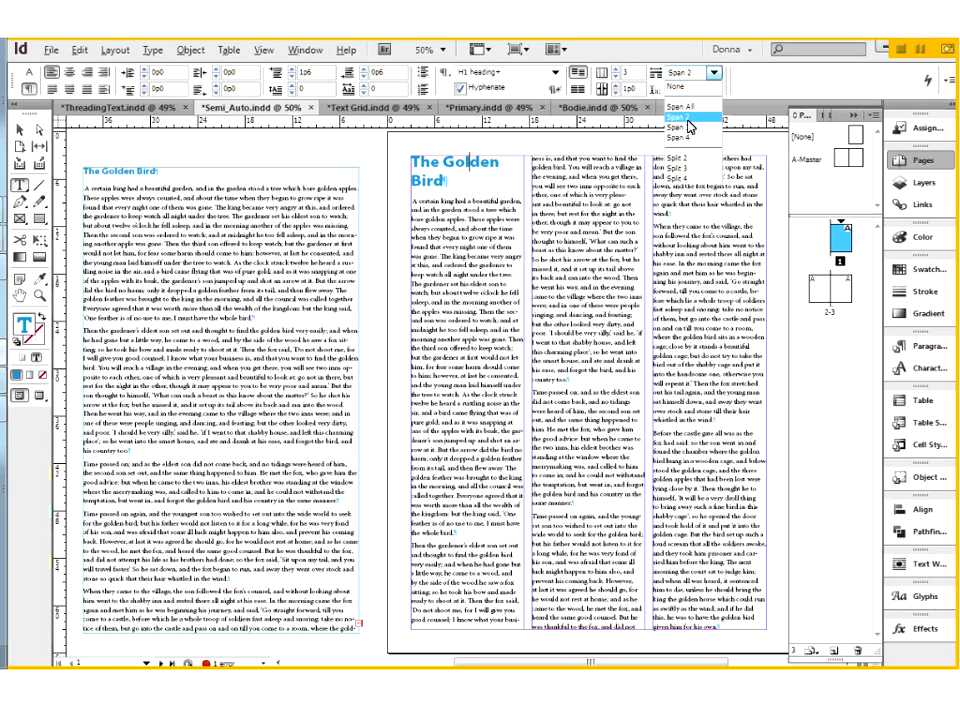
click(687, 118)
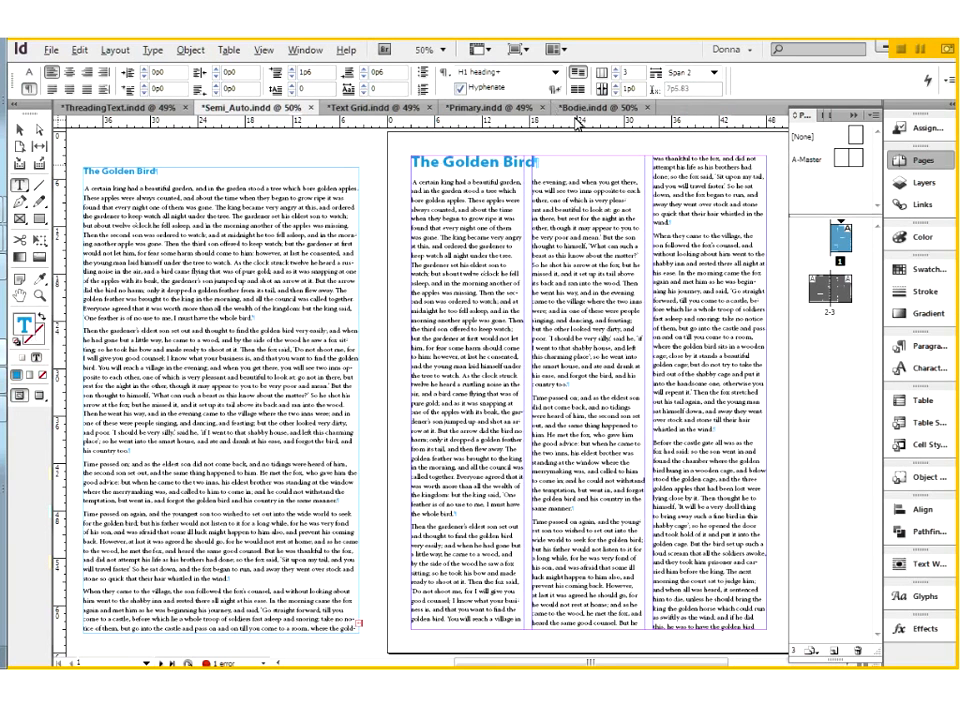
click(715, 74)
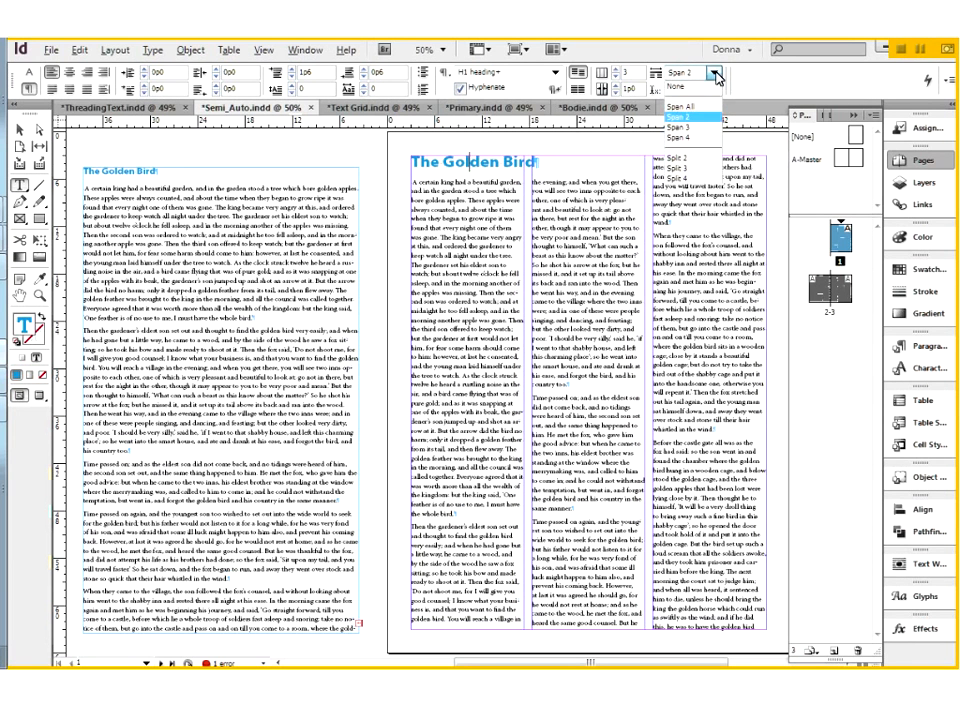
click(697, 130)
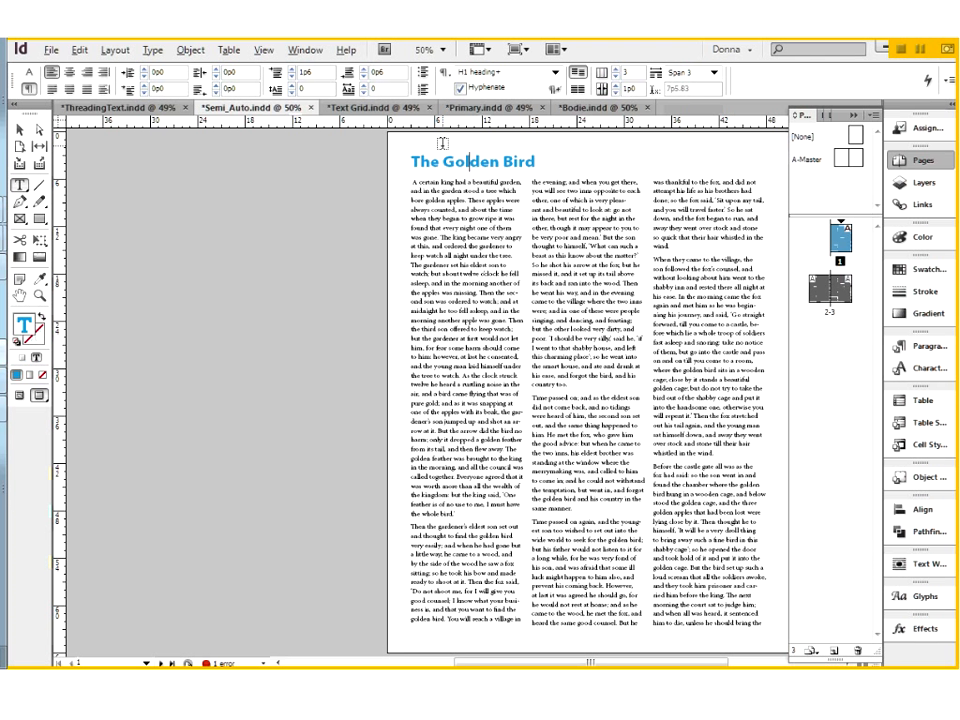
Switch to the Primary.indd document and examine the ports of the left and right primary text frames on A-Master.
click(476, 108)
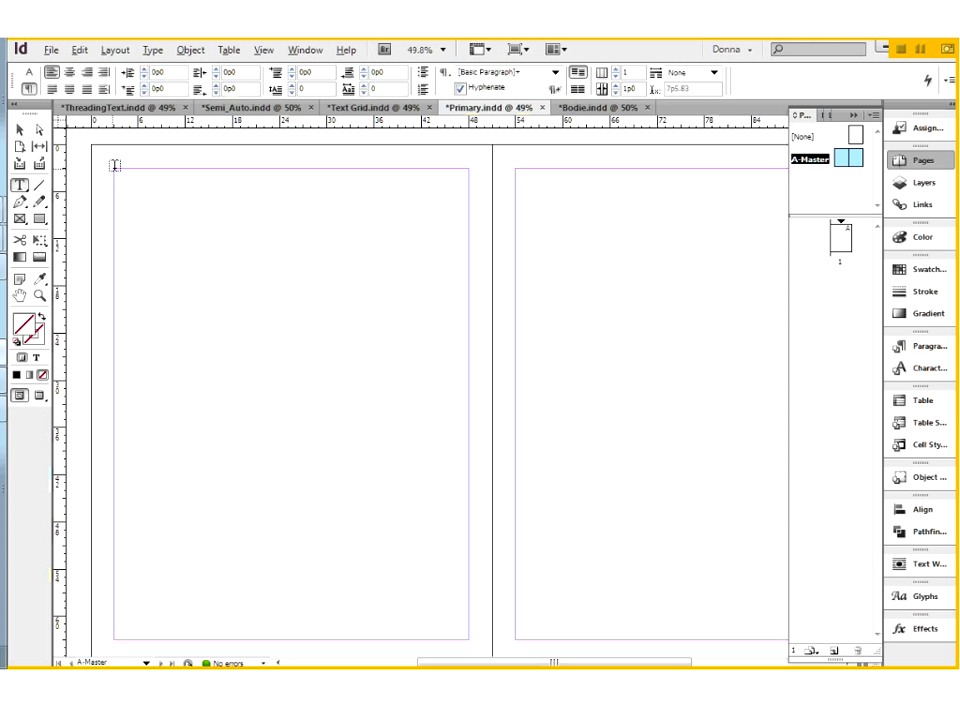
drag(115, 166, 467, 634)
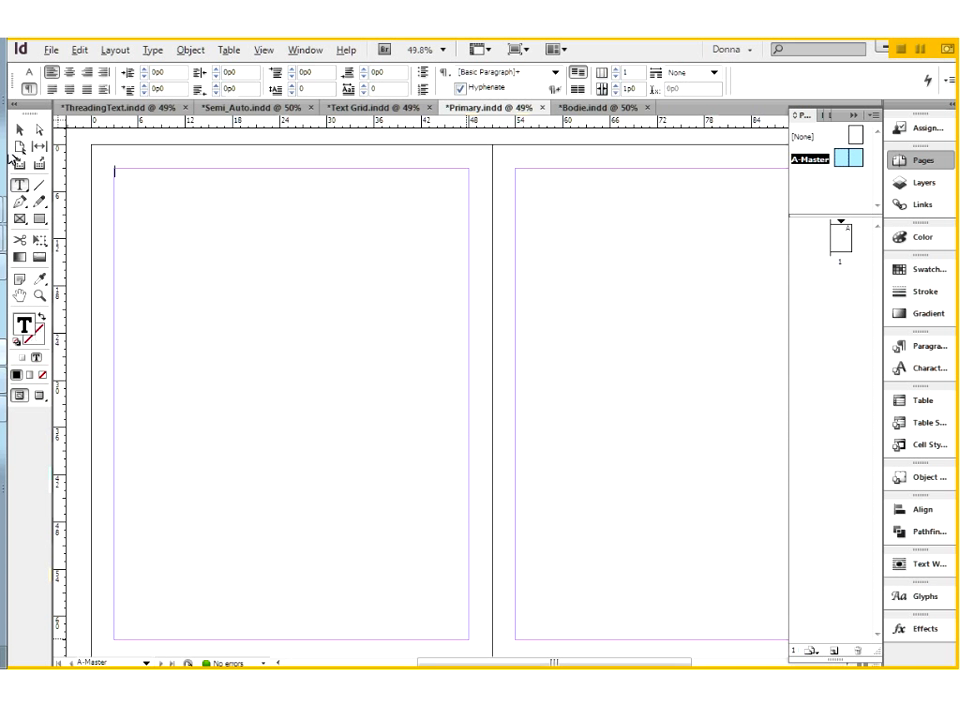
key(Escape)
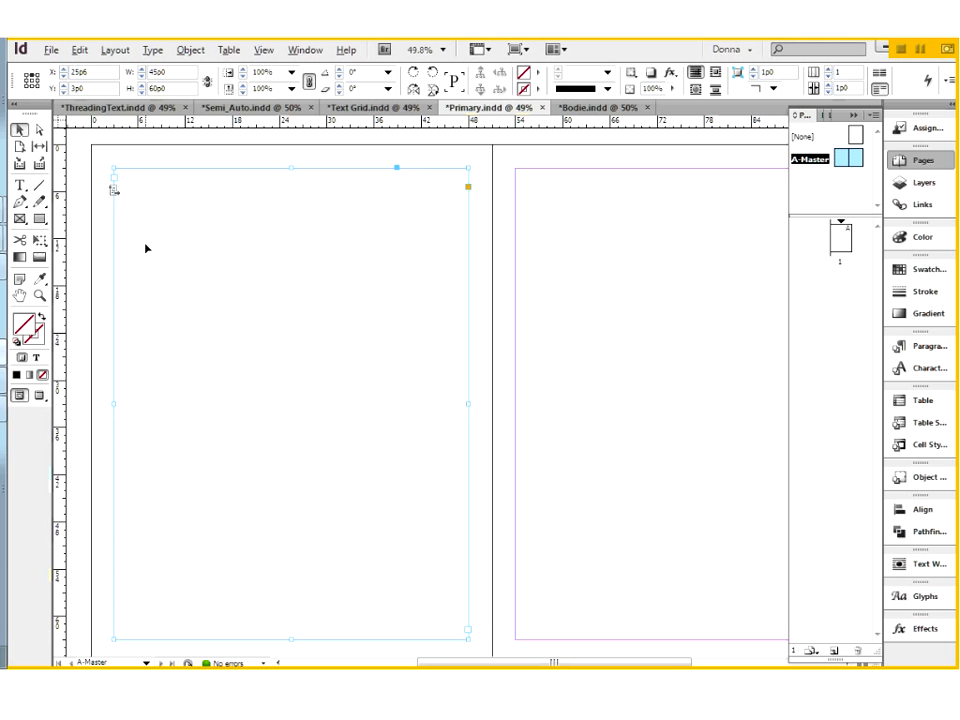
click(469, 630)
click(516, 172)
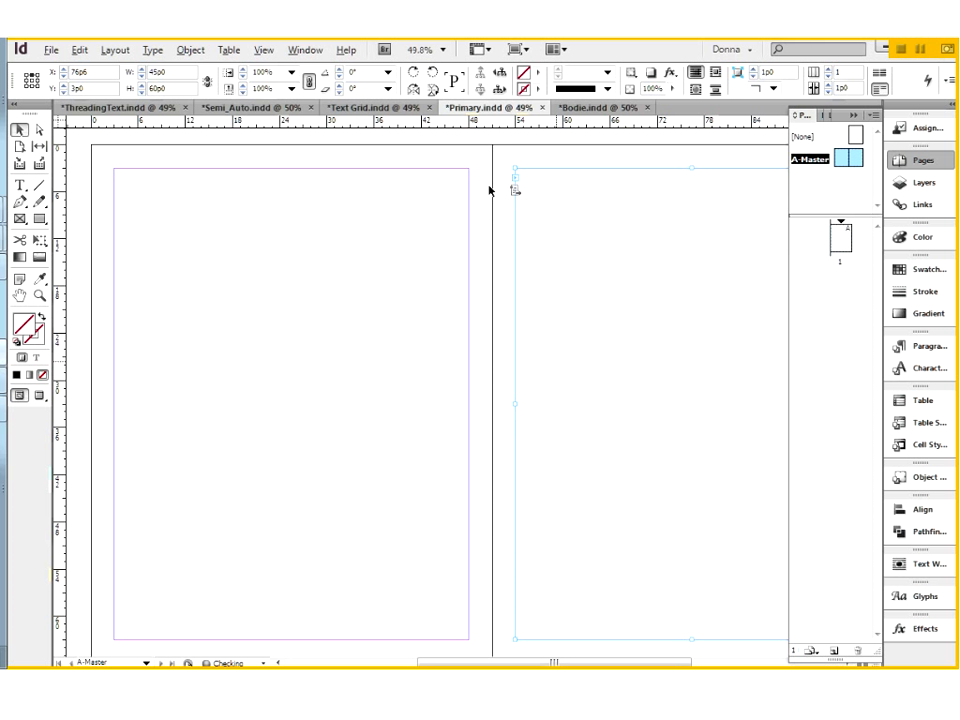
Show the text threads and check the link between the two A-Master frames by selecting each one.
click(265, 50)
mouse_move(302, 355)
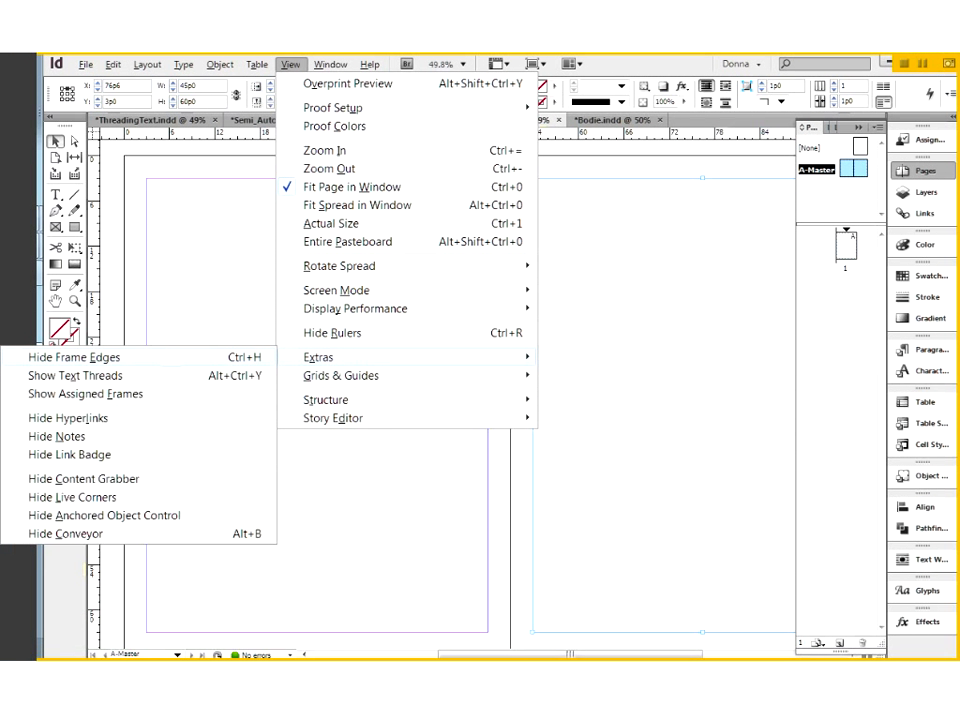
click(122, 375)
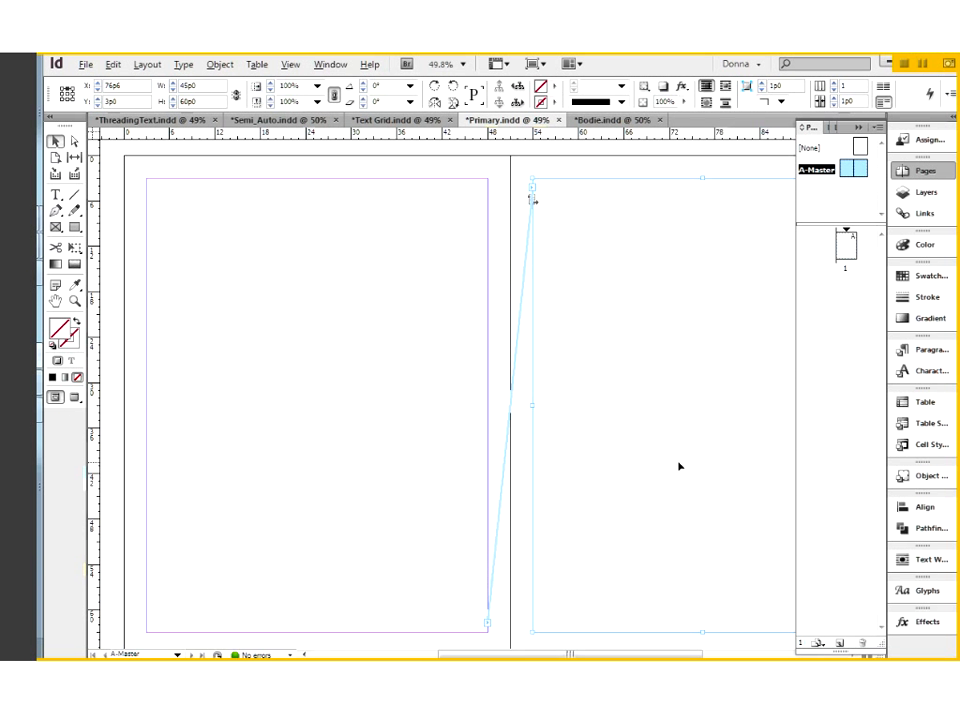
click(366, 359)
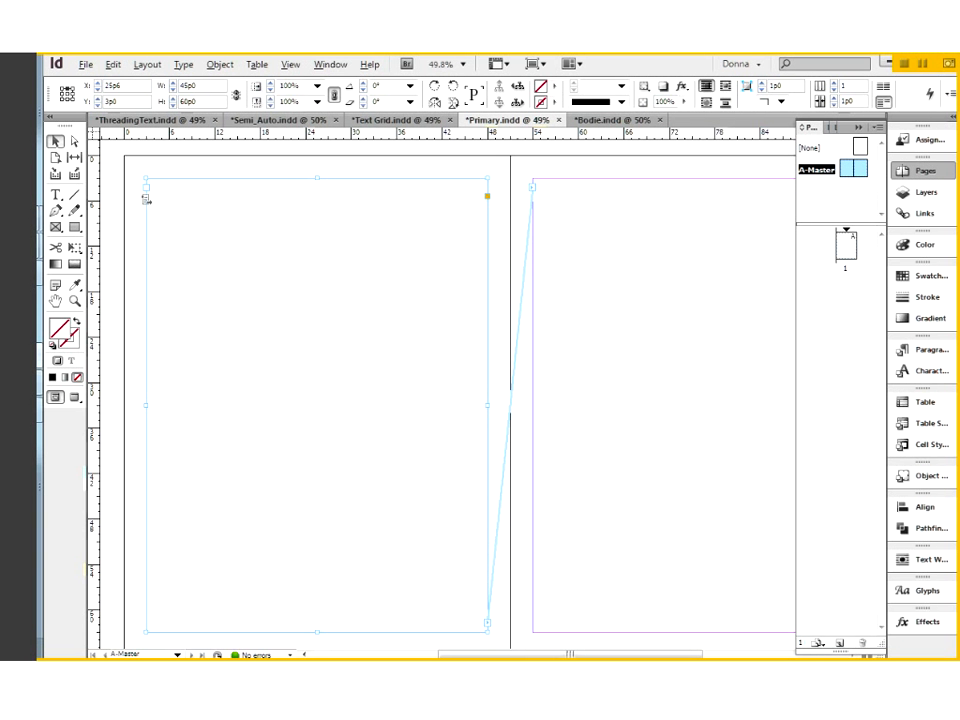
click(545, 240)
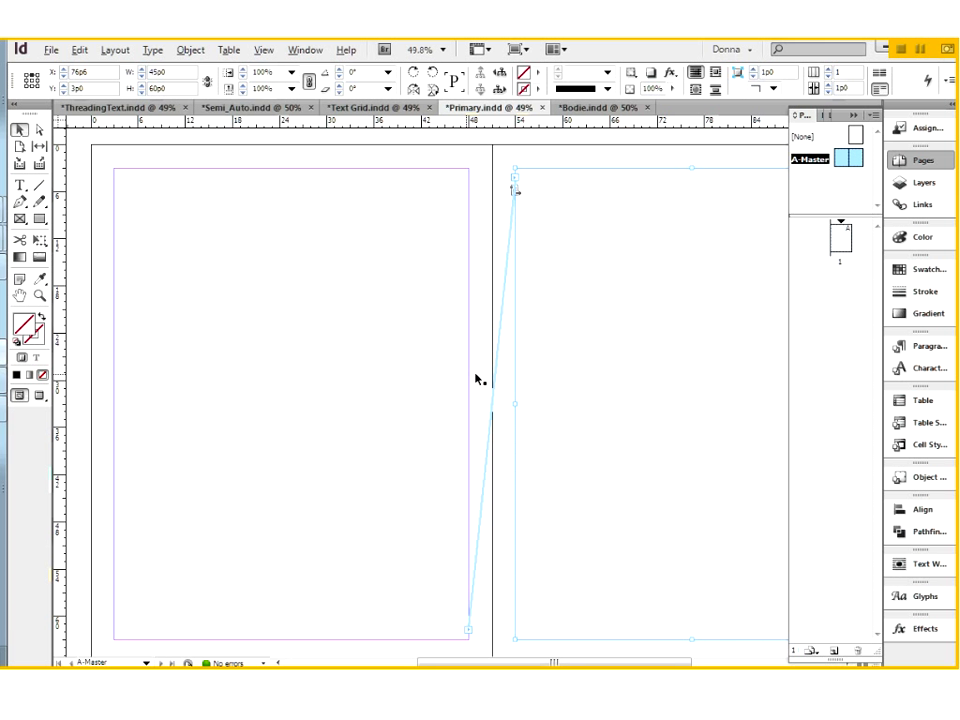
Set both A-Master primary text frames to 2 columns with a 1p6 gutter in Text Frame Options.
drag(409, 156, 549, 244)
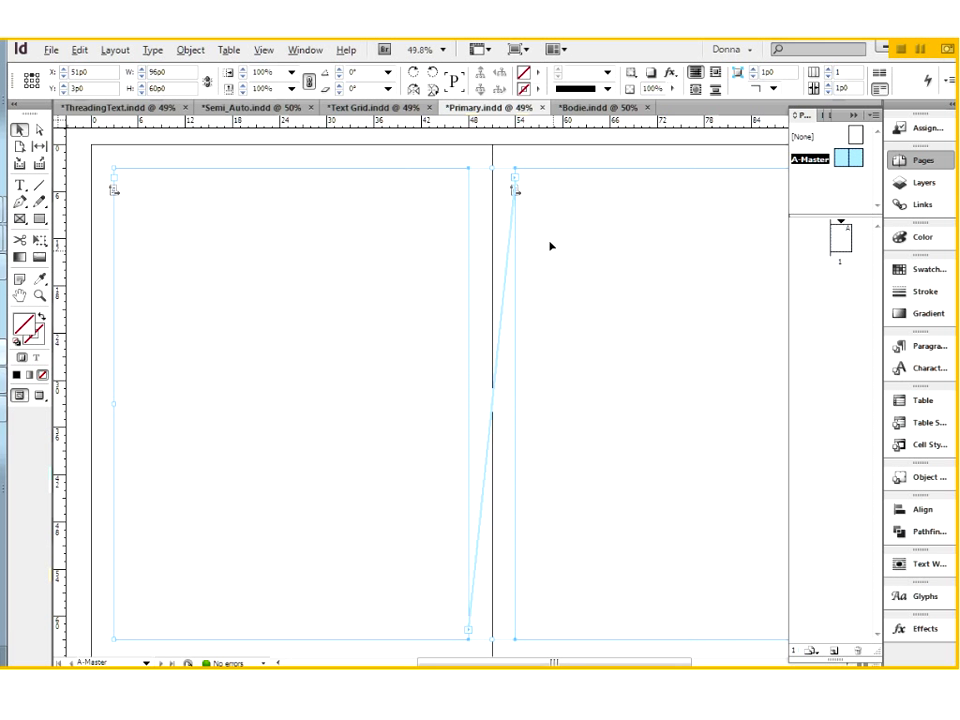
right_click(549, 248)
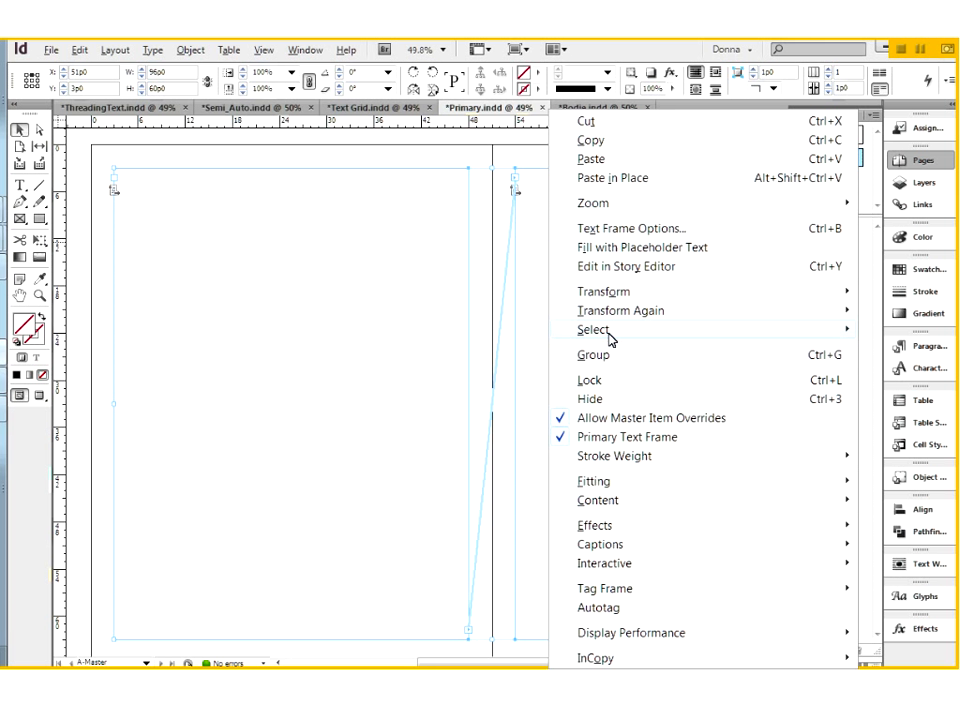
click(615, 230)
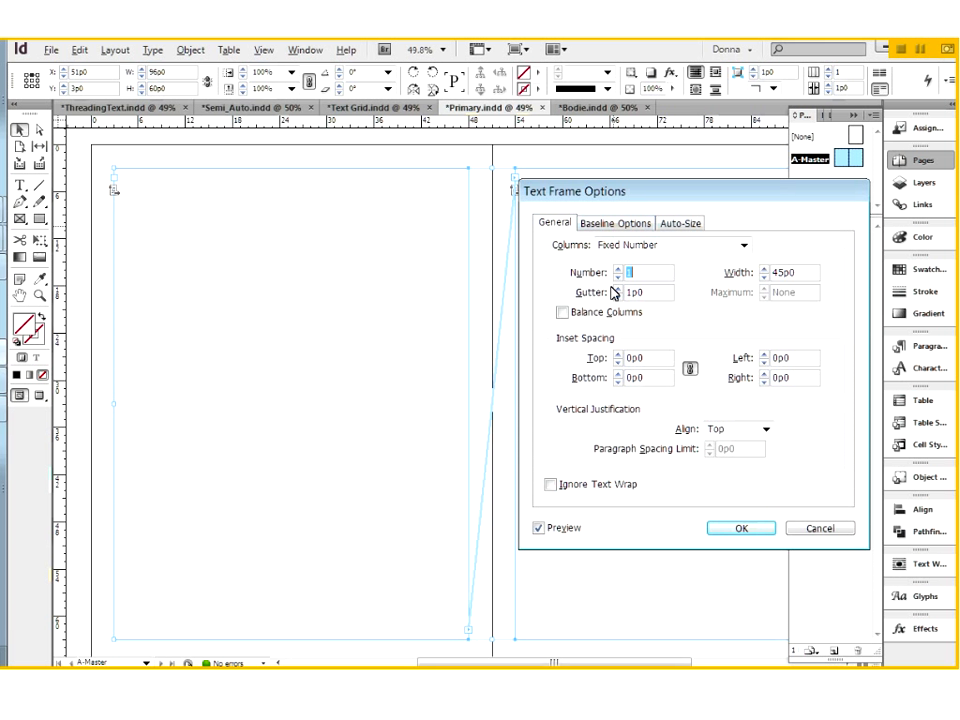
text(2)
drag(650, 293, 639, 299)
text(6)
key(Tab)
click(736, 528)
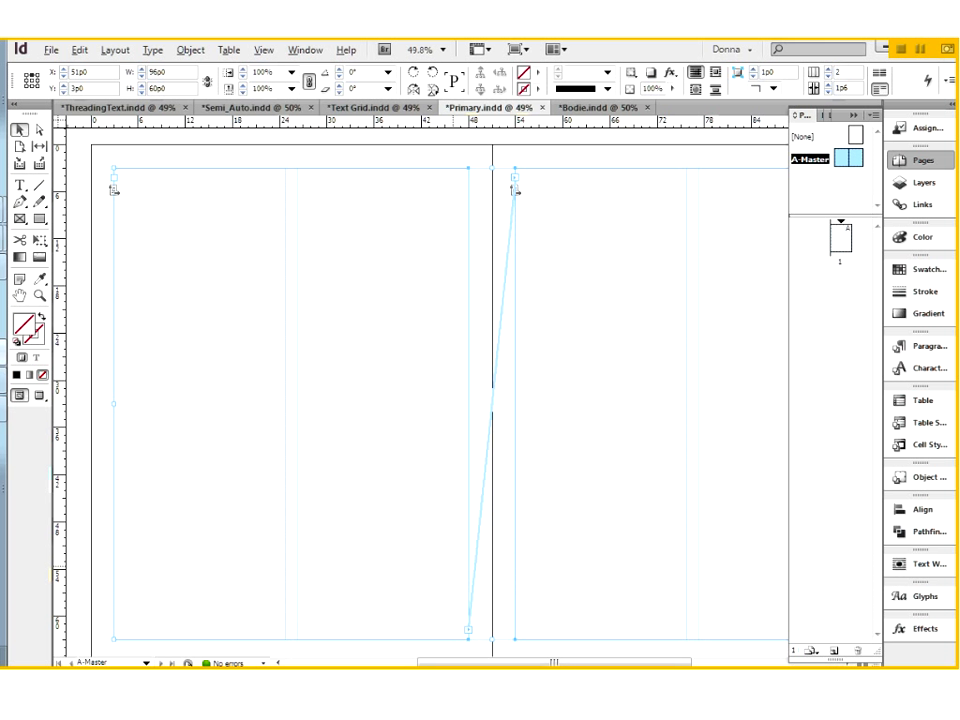
Go to page 1 and apply the A-Master to it.
double_click(843, 240)
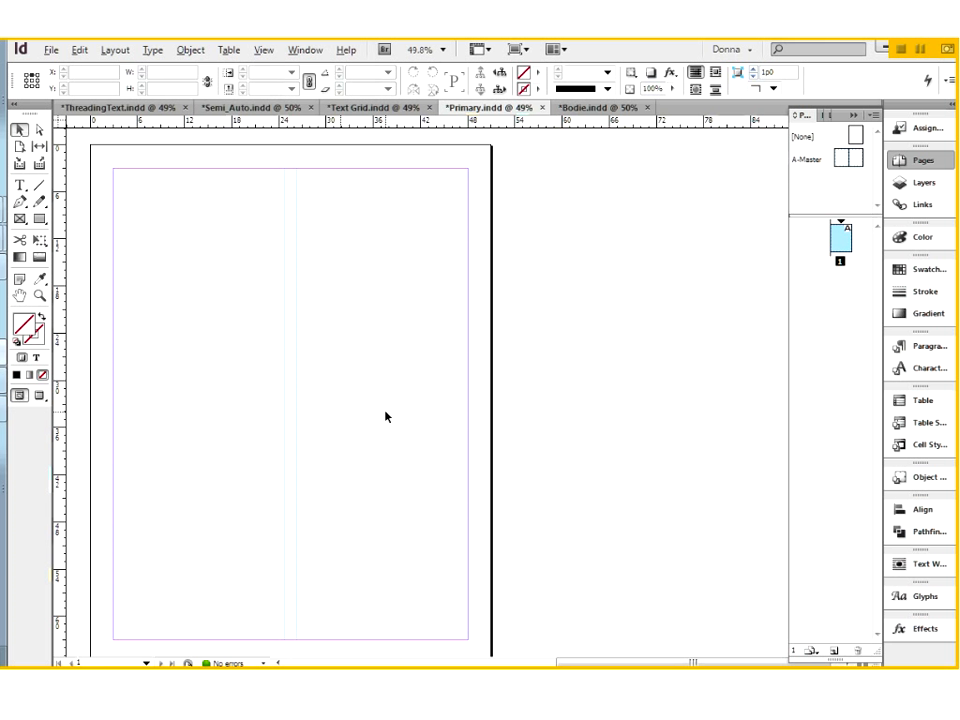
key(space)
drag(333, 450, 458, 440)
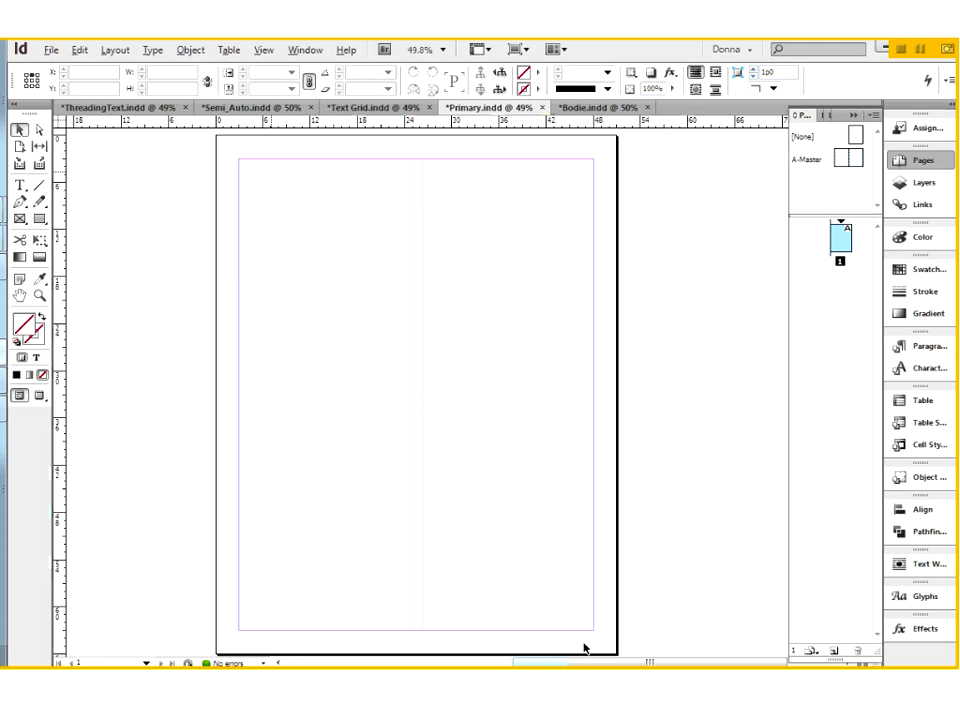
double_click(845, 234)
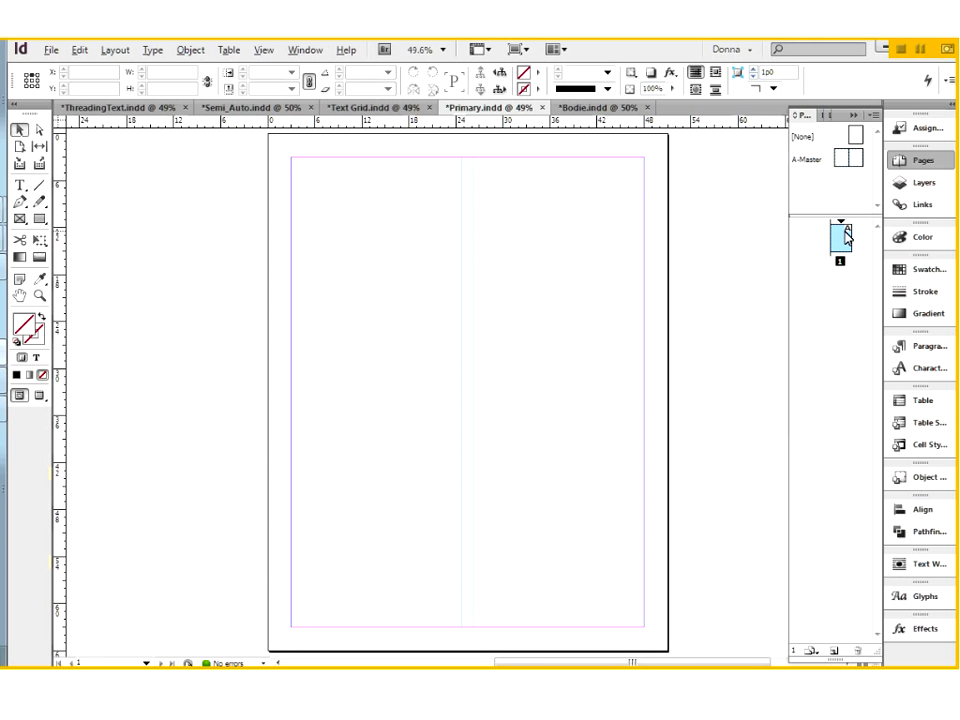
click(853, 163)
drag(853, 163, 841, 242)
Put the text cursor in page 1's primary text frame and select the frame itself.
click(20, 187)
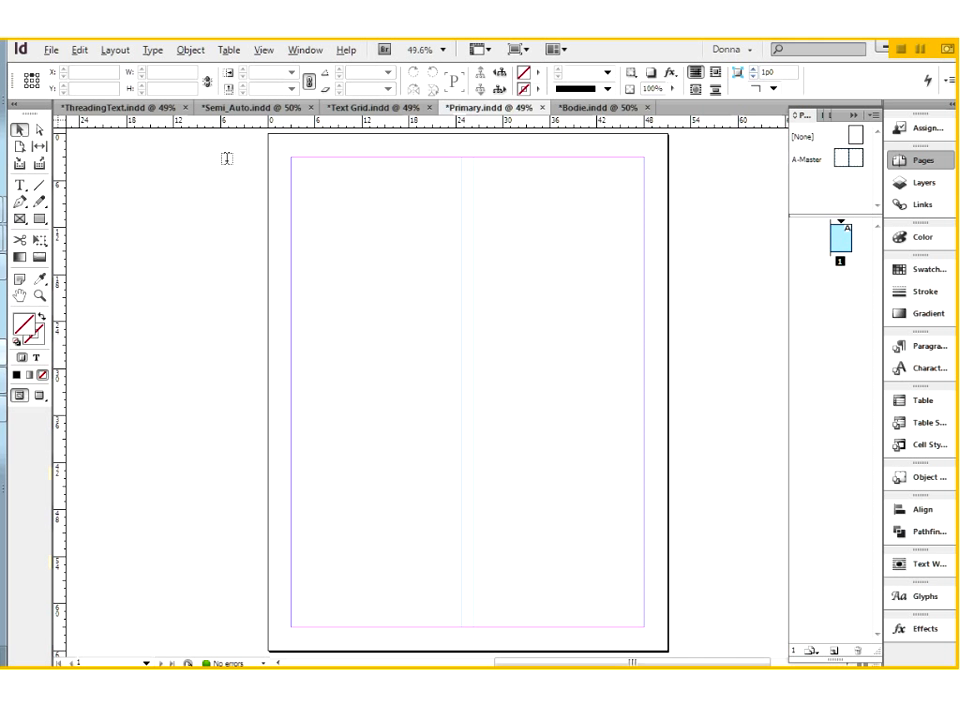
click(320, 193)
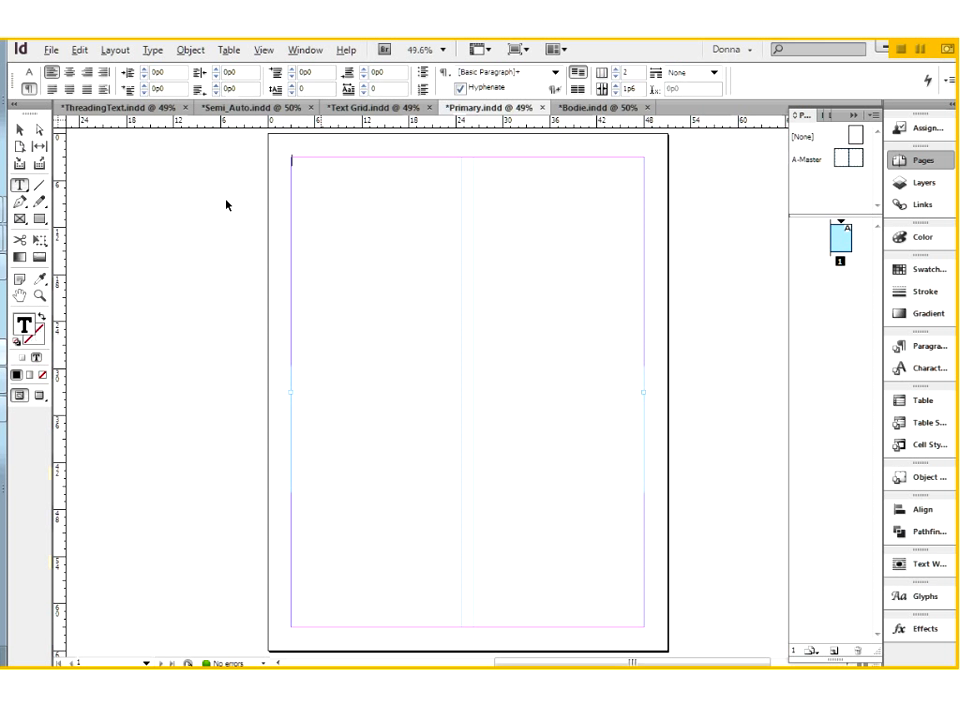
key(Escape)
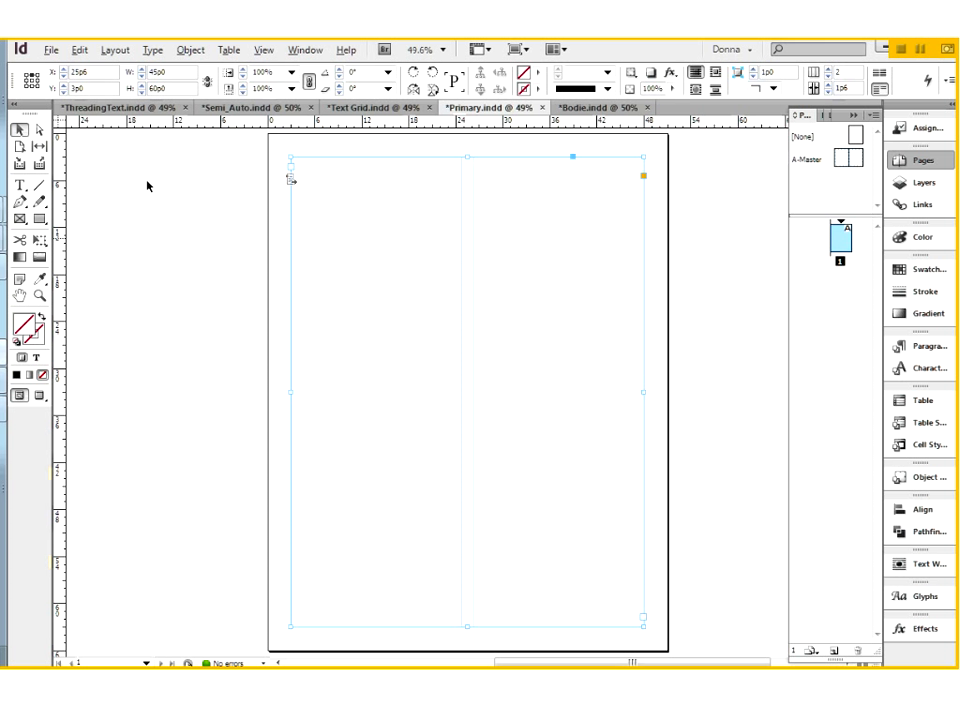
Place ImportShorter.rtf into page 1's primary text frame and check where the story ends on page 5.
click(150, 238)
key(ctrl+o)
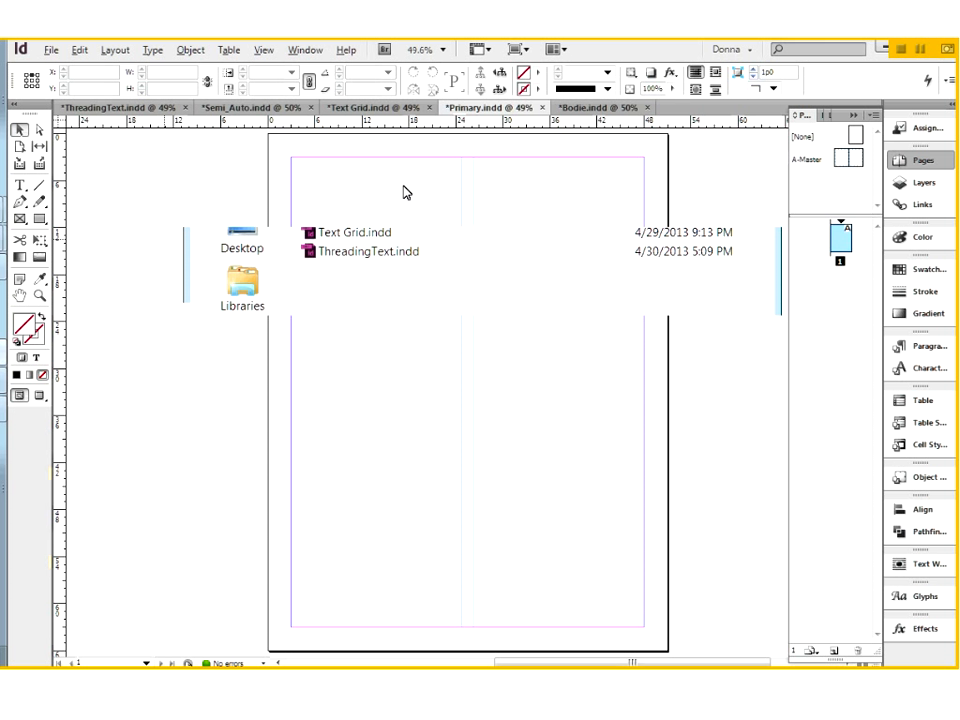
click(731, 441)
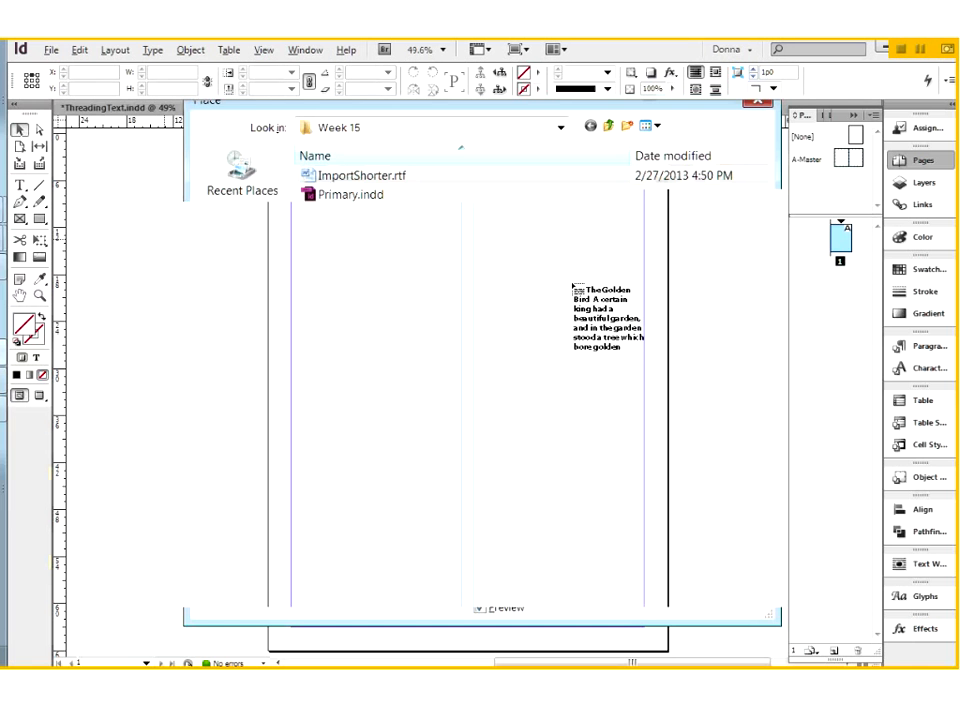
click(298, 169)
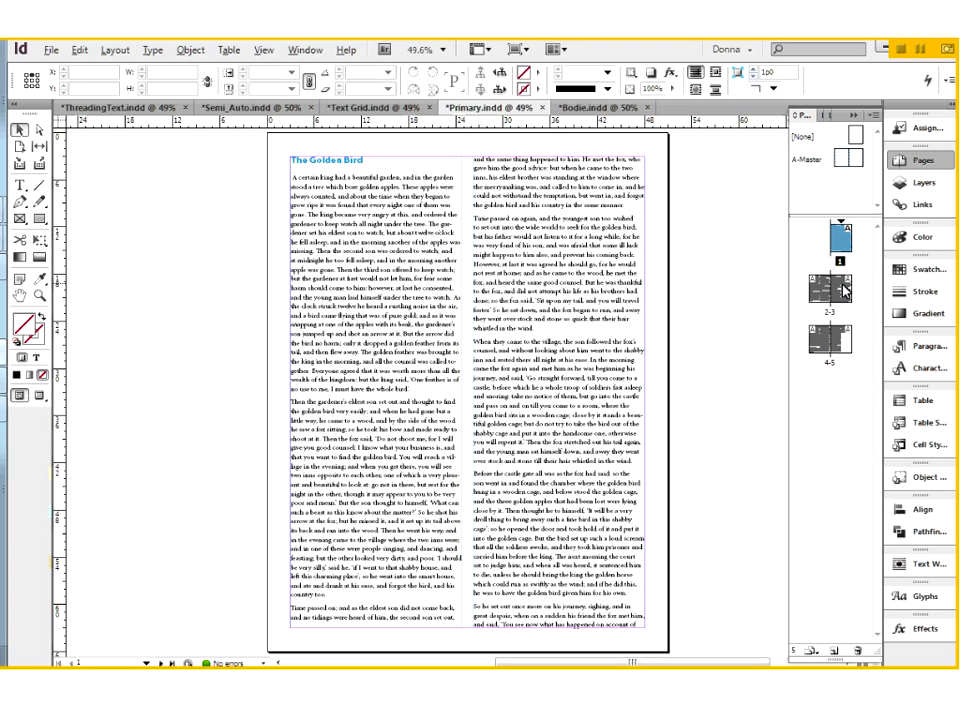
click(842, 344)
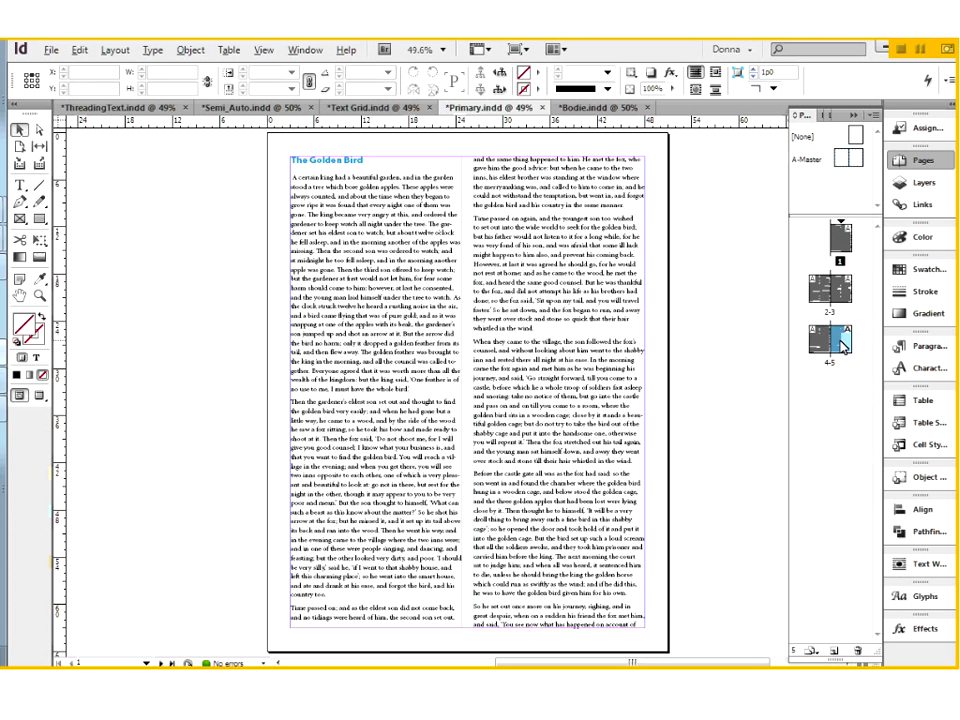
double_click(842, 344)
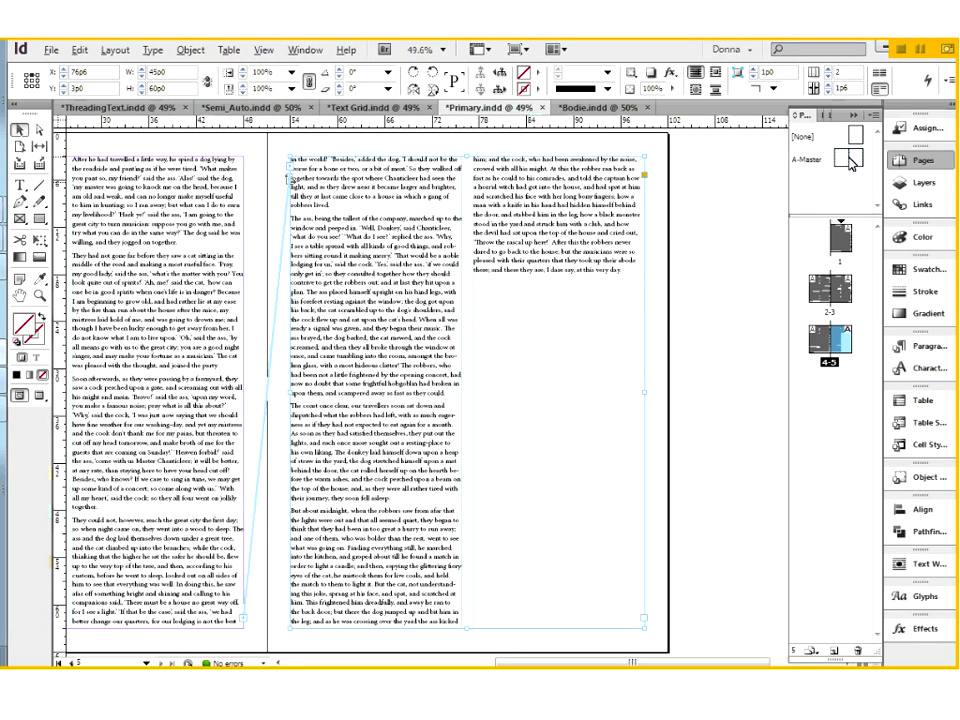
Open A-Master, select both primary text frames, and set them to 3 columns in Text Frame Options.
click(820, 166)
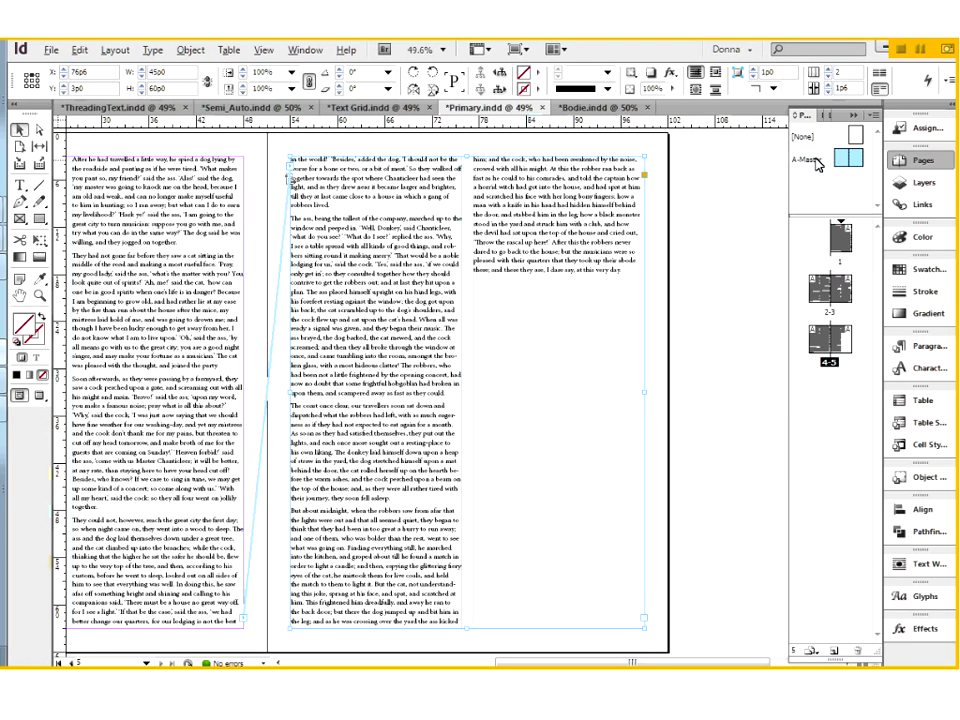
double_click(820, 166)
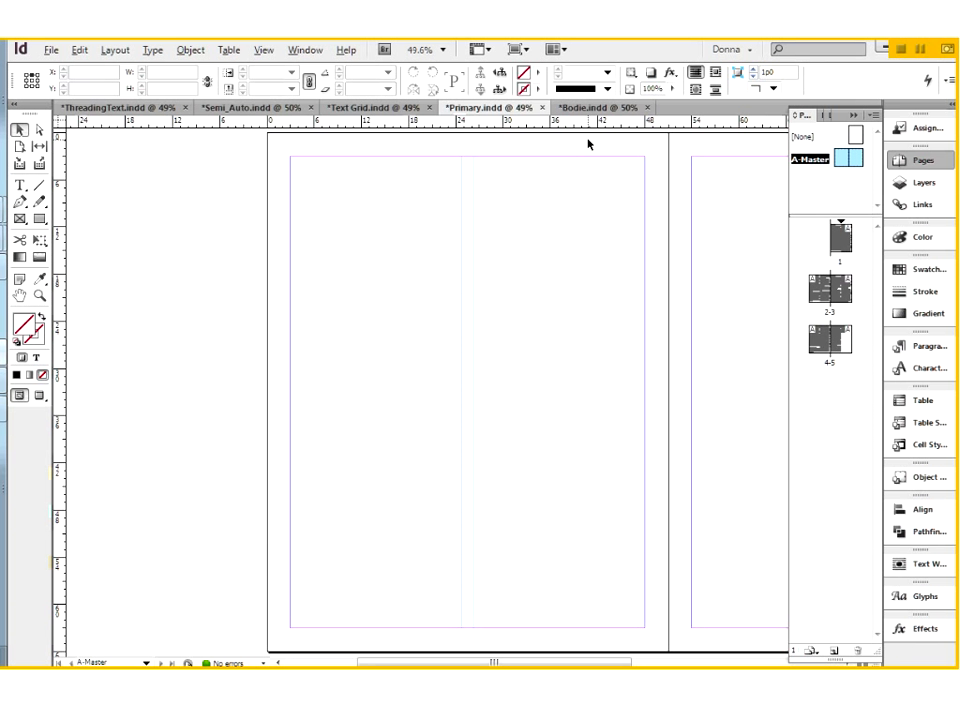
drag(587, 144, 731, 246)
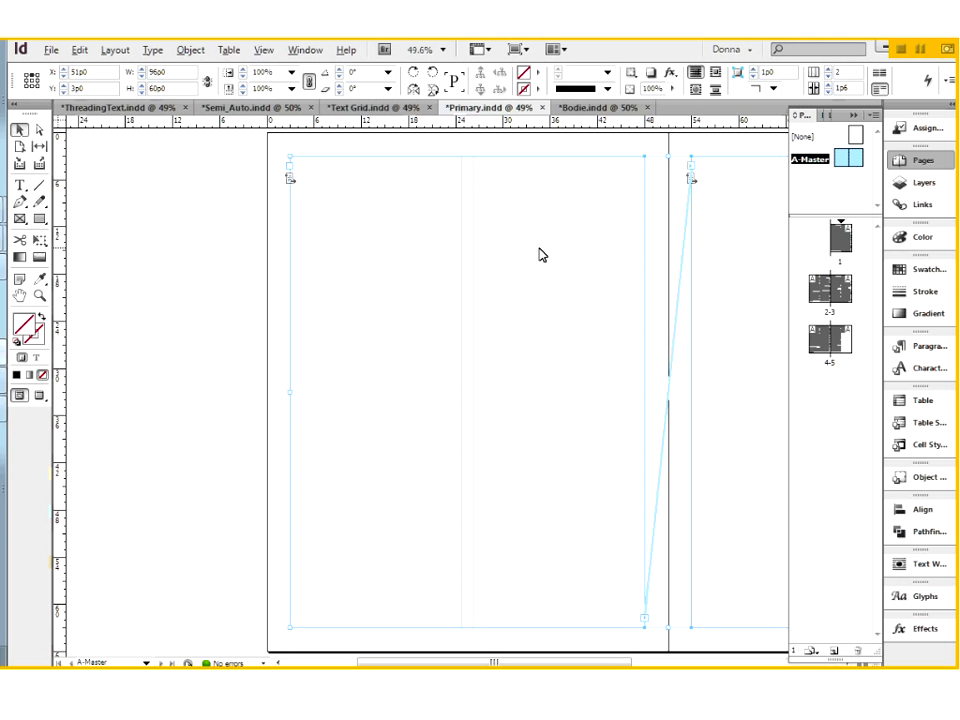
right_click(539, 255)
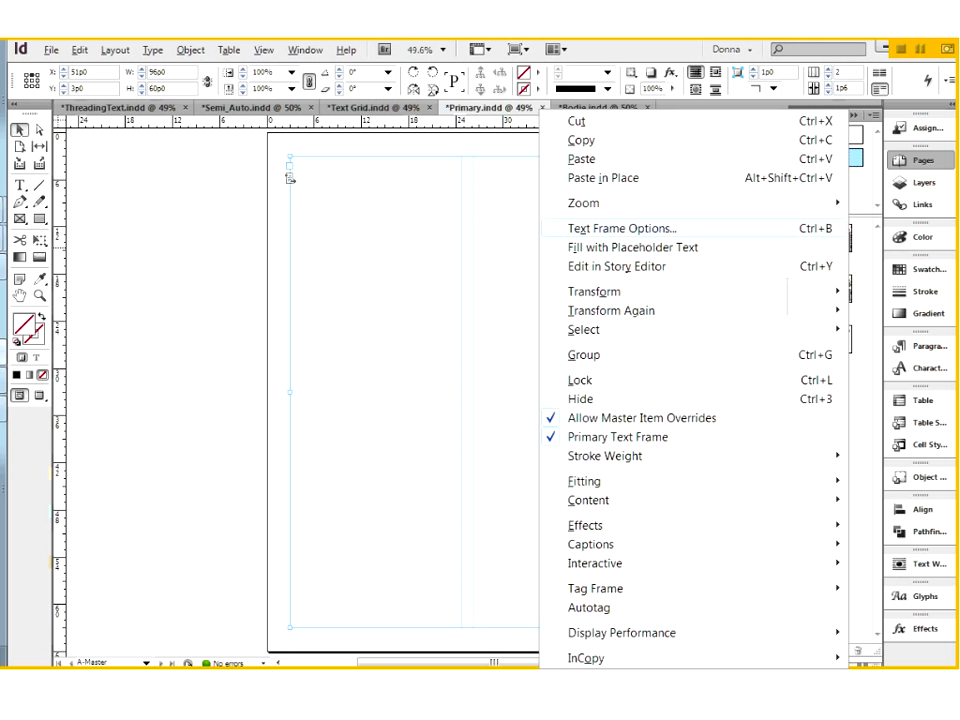
click(622, 228)
text(3)
click(741, 528)
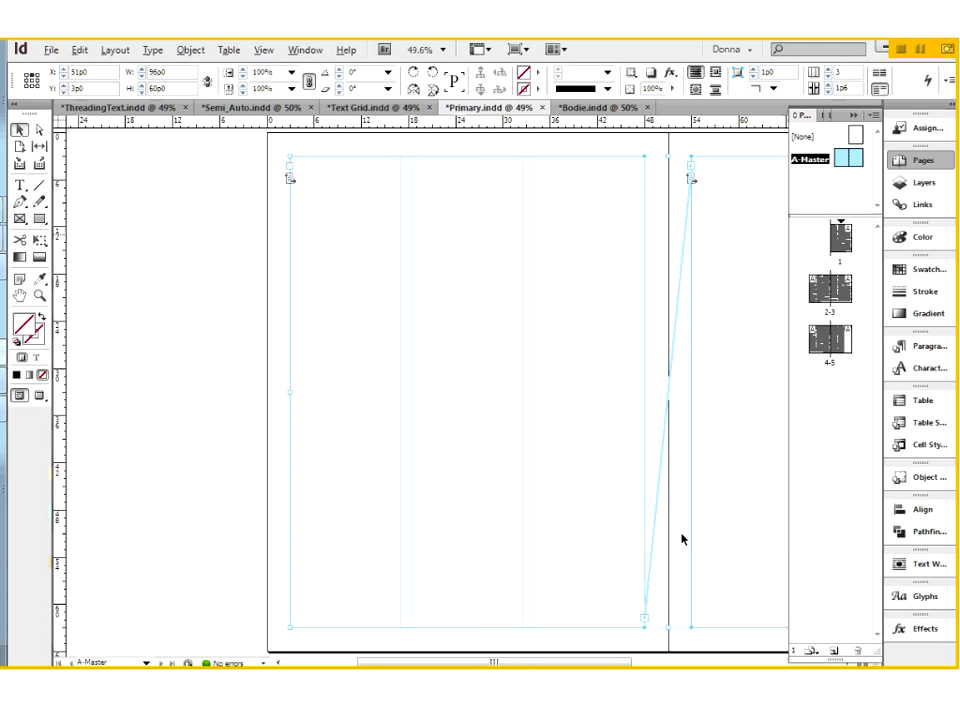
Go to page 1 and on to spread 4-5 to check how the story flows in the primary text frames.
drag(640, 527, 475, 514)
click(846, 234)
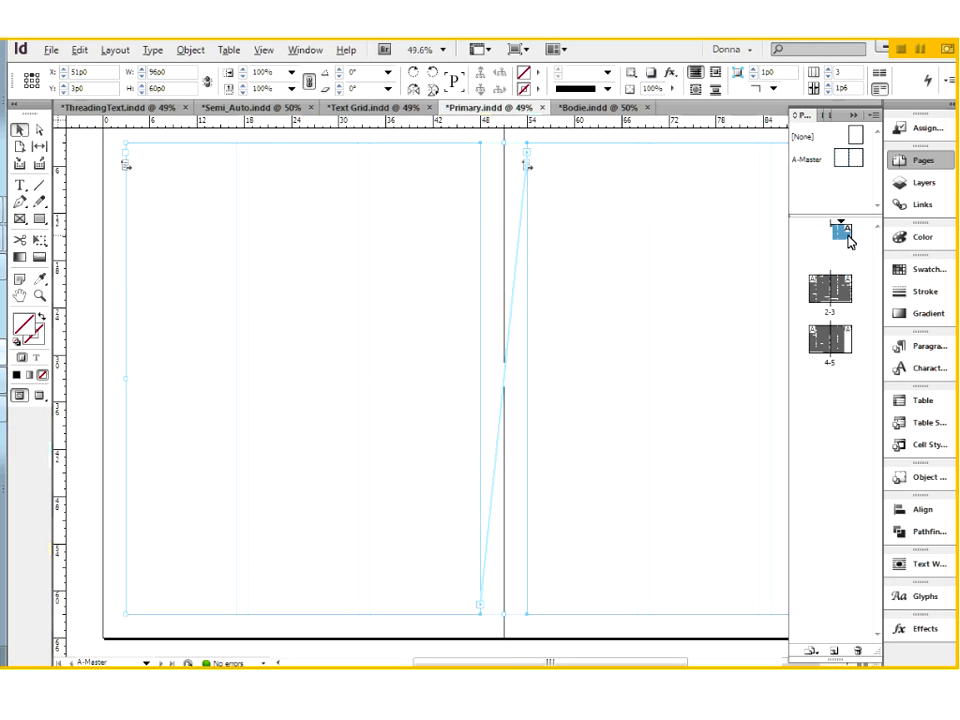
double_click(846, 238)
click(823, 298)
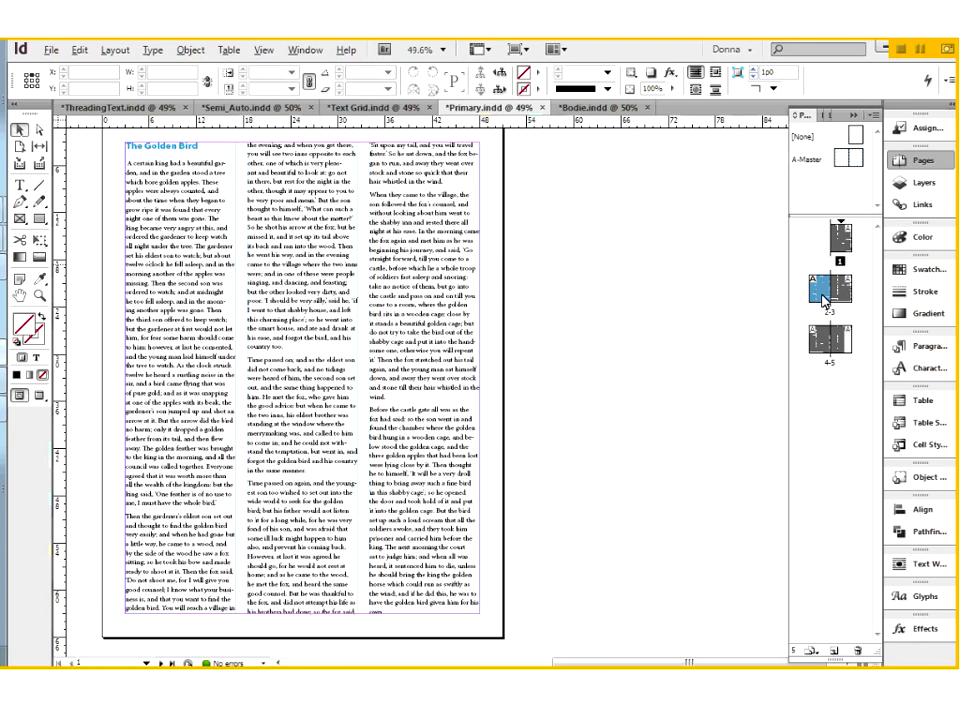
double_click(818, 338)
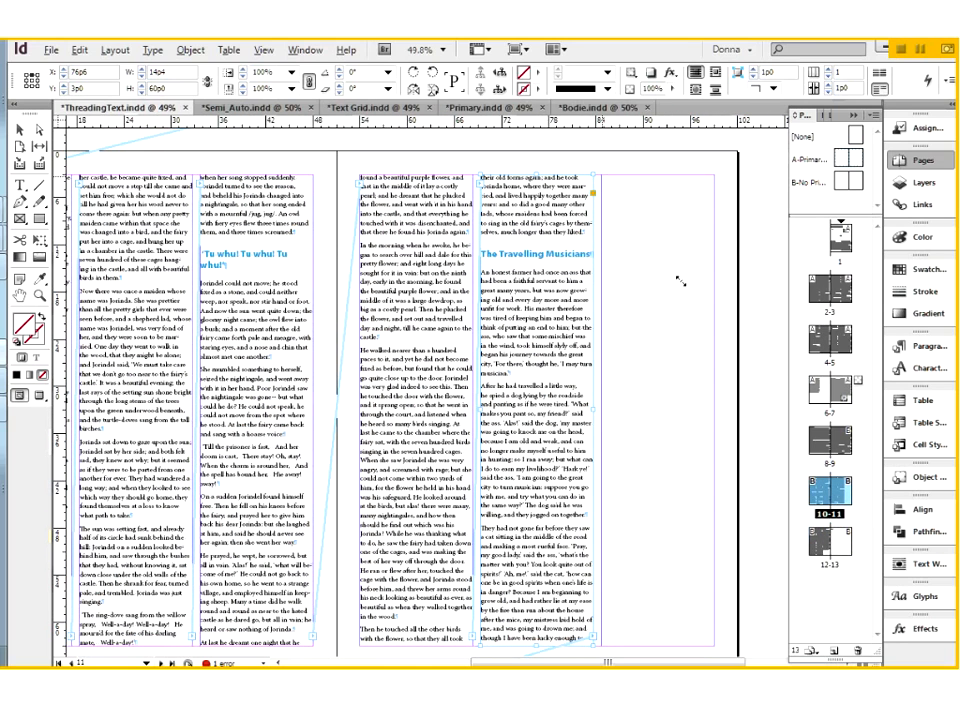
In ThreadingText.indd, flow the story into page 11's empty third column, and shorten the third column's frame to 56p0 and the first's to 57p6.
click(680, 281)
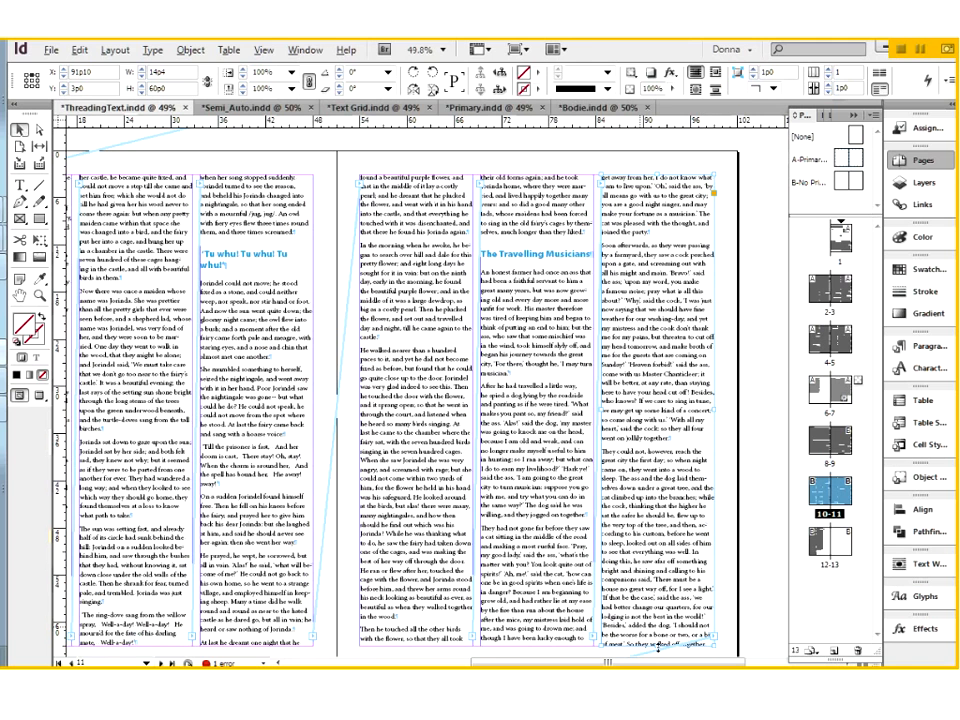
drag(659, 645, 655, 610)
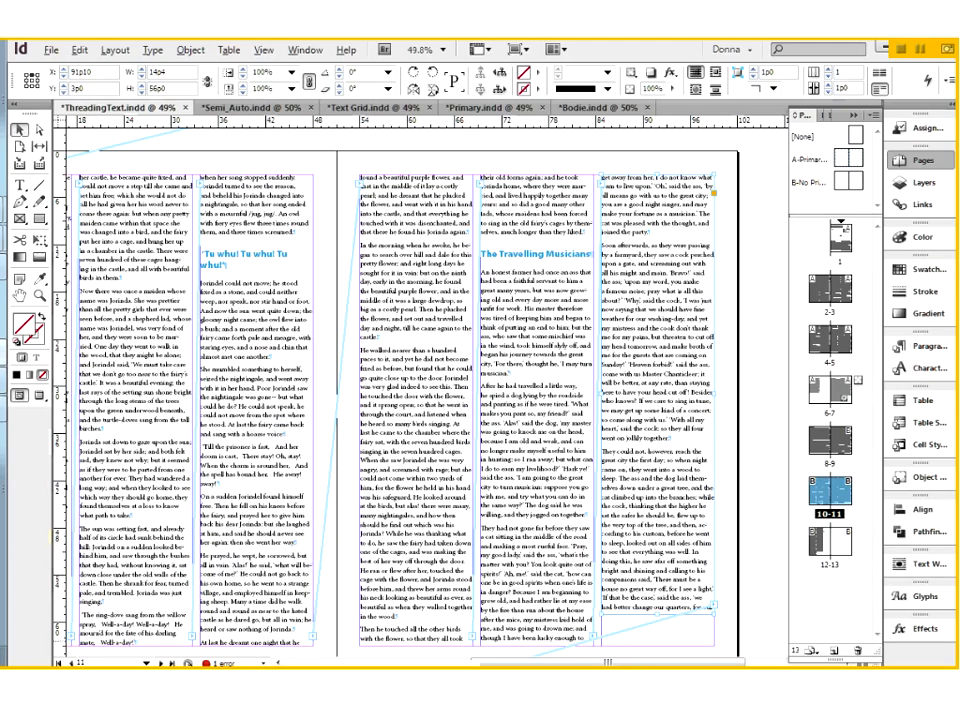
click(391, 648)
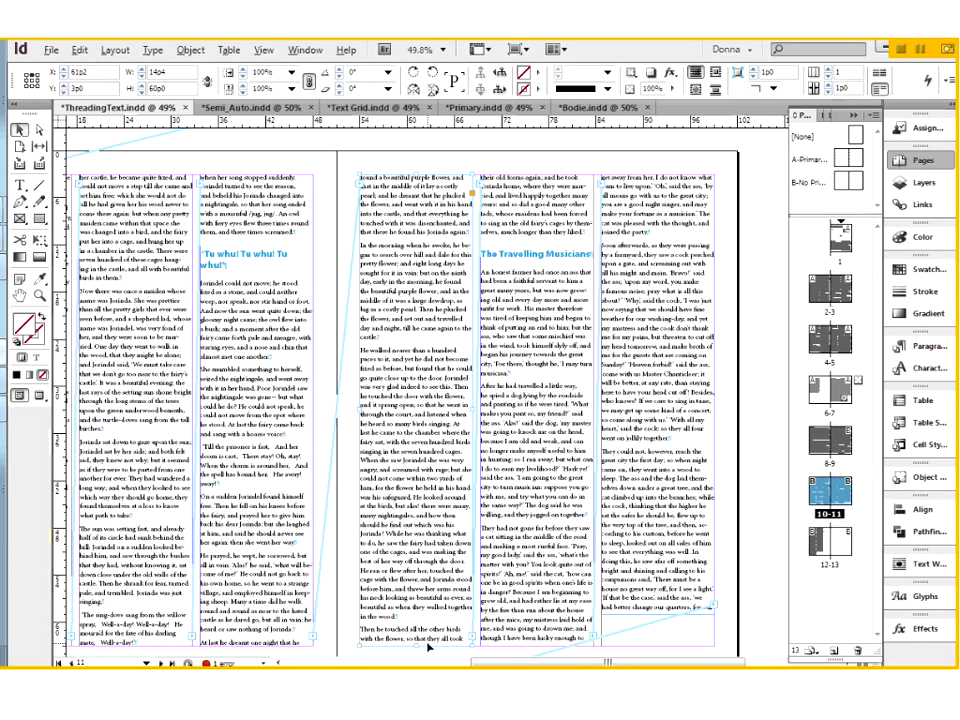
drag(418, 644, 416, 625)
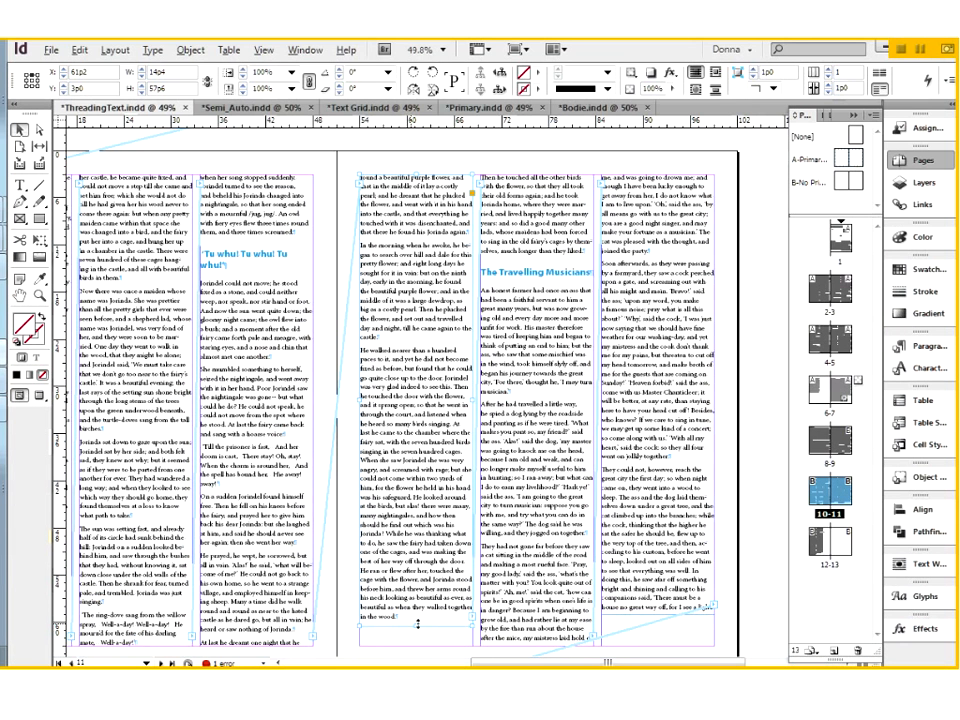
Extend page 11's first and third column frames back down to the bottom margin.
drag(417, 629, 417, 645)
click(657, 594)
drag(658, 614, 658, 645)
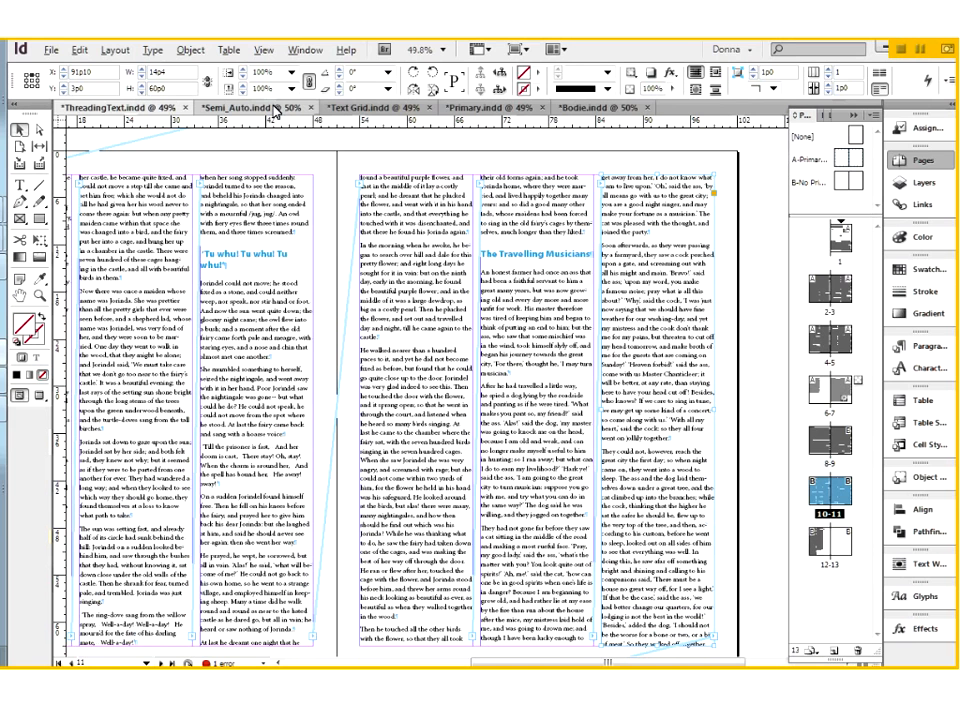
Switch to Primary.indd, select page 4's primary text frame, and go to spread 2-3 to view the heading on page 3.
click(274, 109)
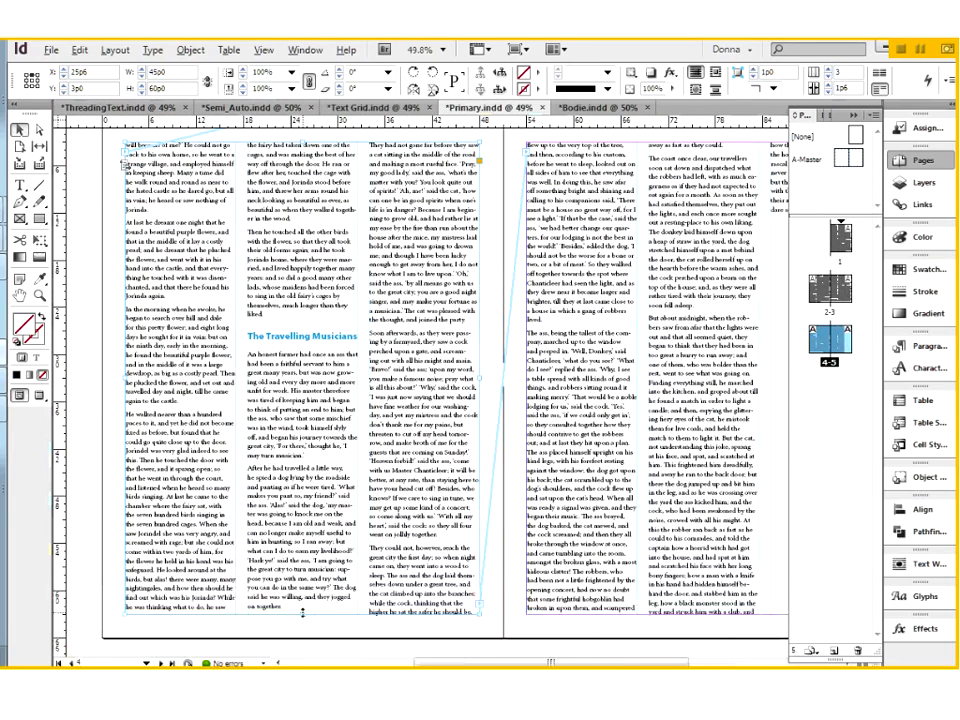
mouse_move(302, 613)
mouse_down()
mouse_move(300, 541)
mouse_move(301, 616)
mouse_up()
click(821, 291)
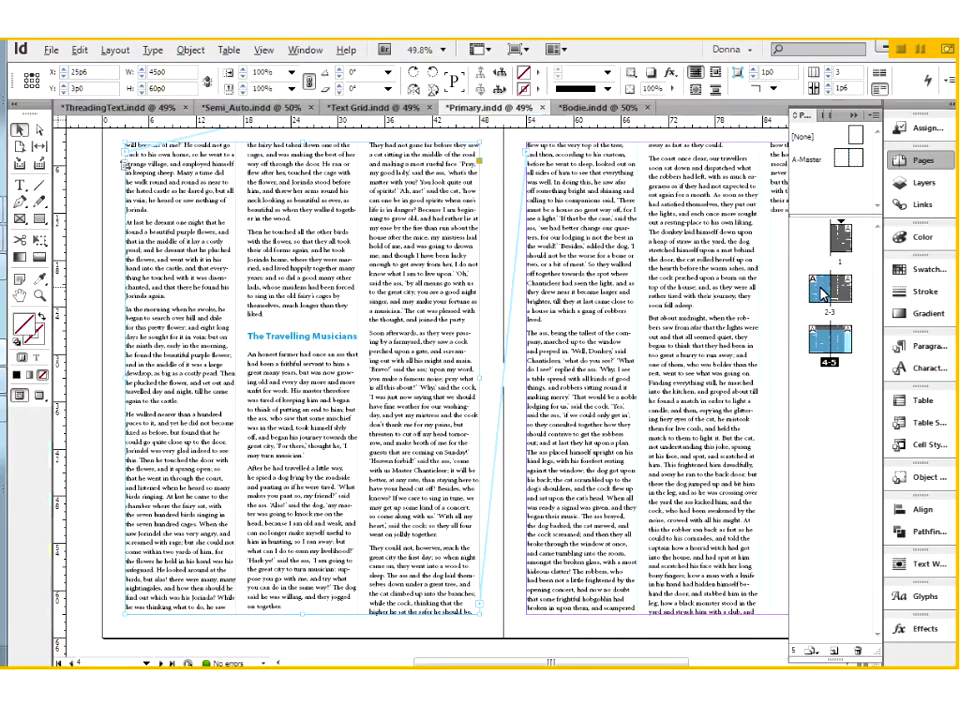
double_click(821, 291)
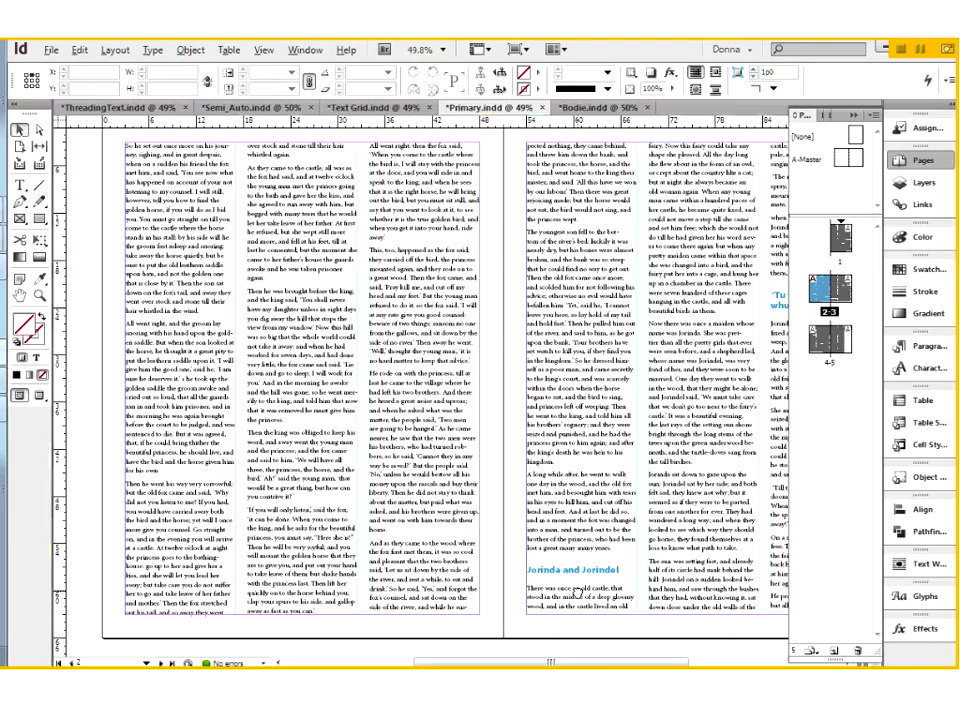
drag(577, 593, 432, 574)
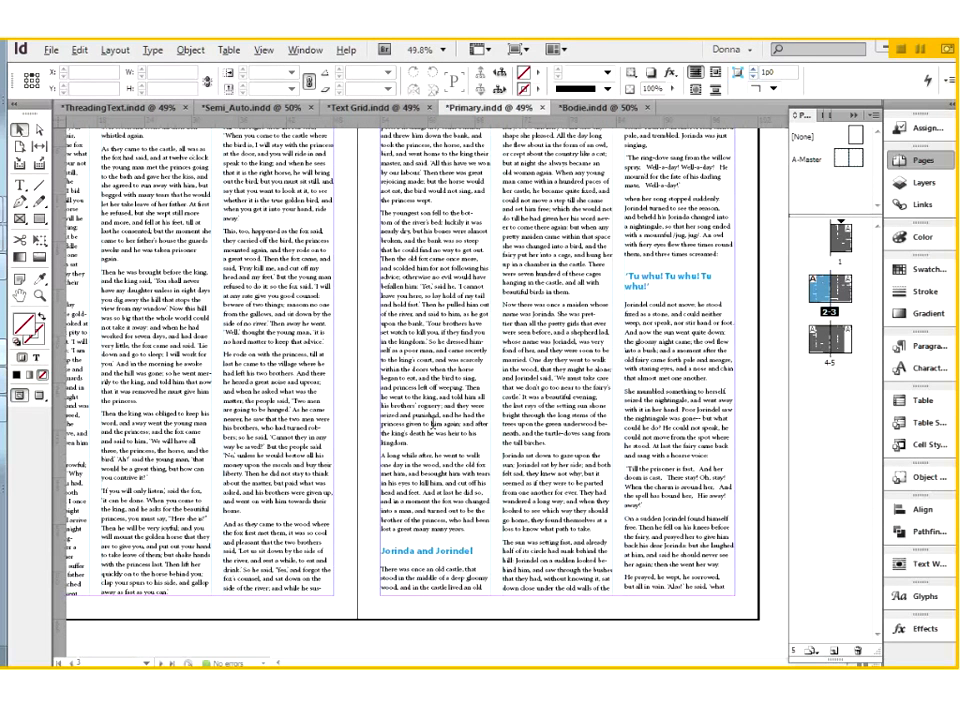
Insert a column break before the "Jorinda and Jorindel" heading on page 3 and undo it.
double_click(436, 552)
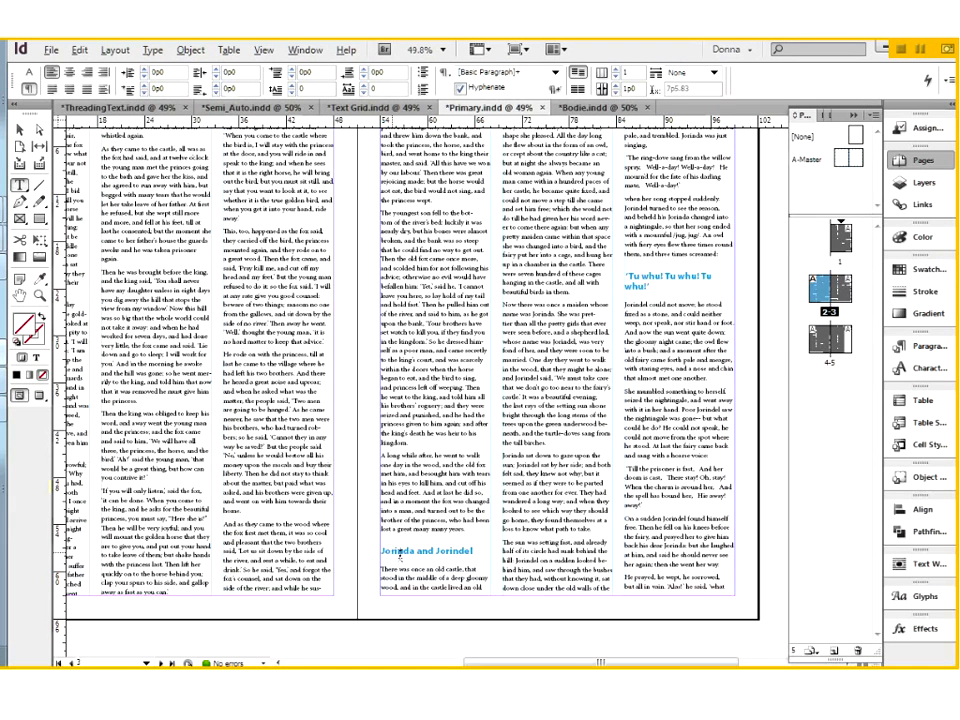
click(382, 551)
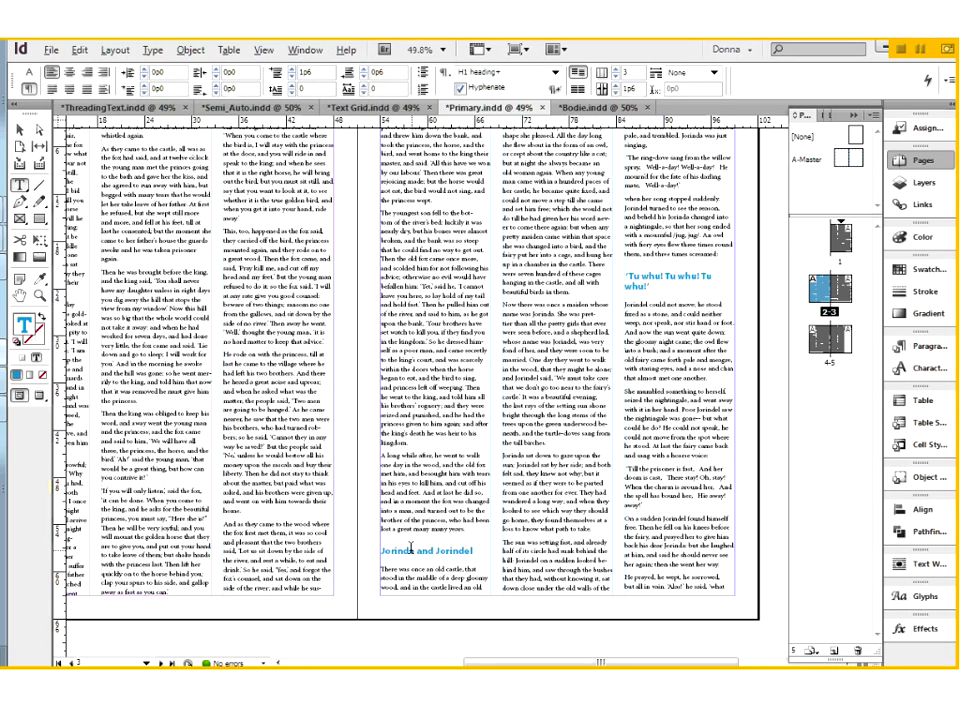
click(153, 51)
mouse_move(380, 544)
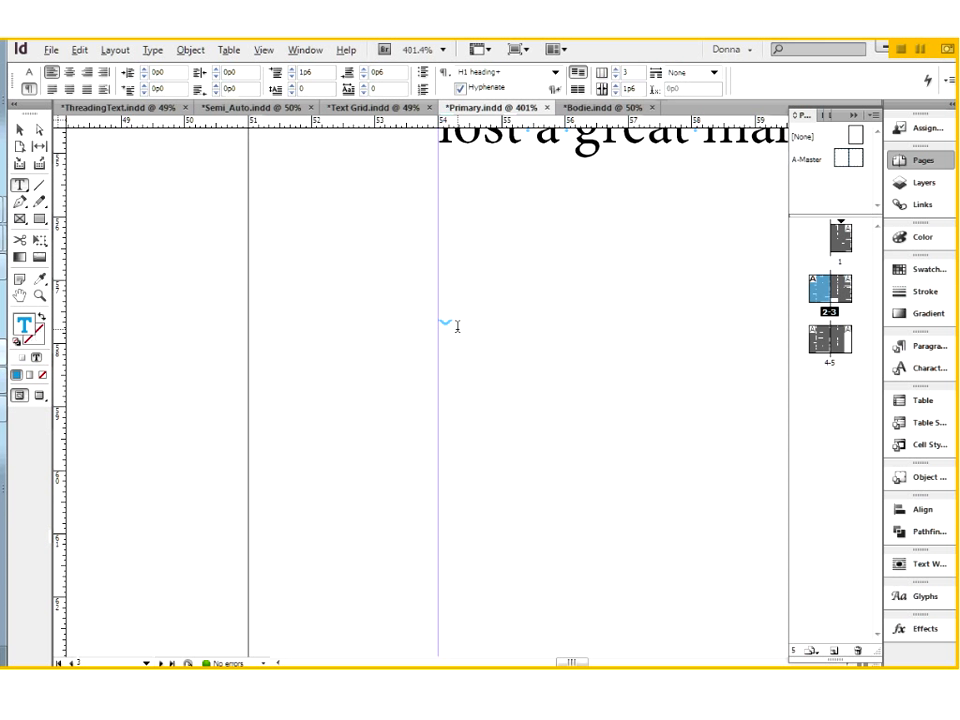
key(ctrl+0)
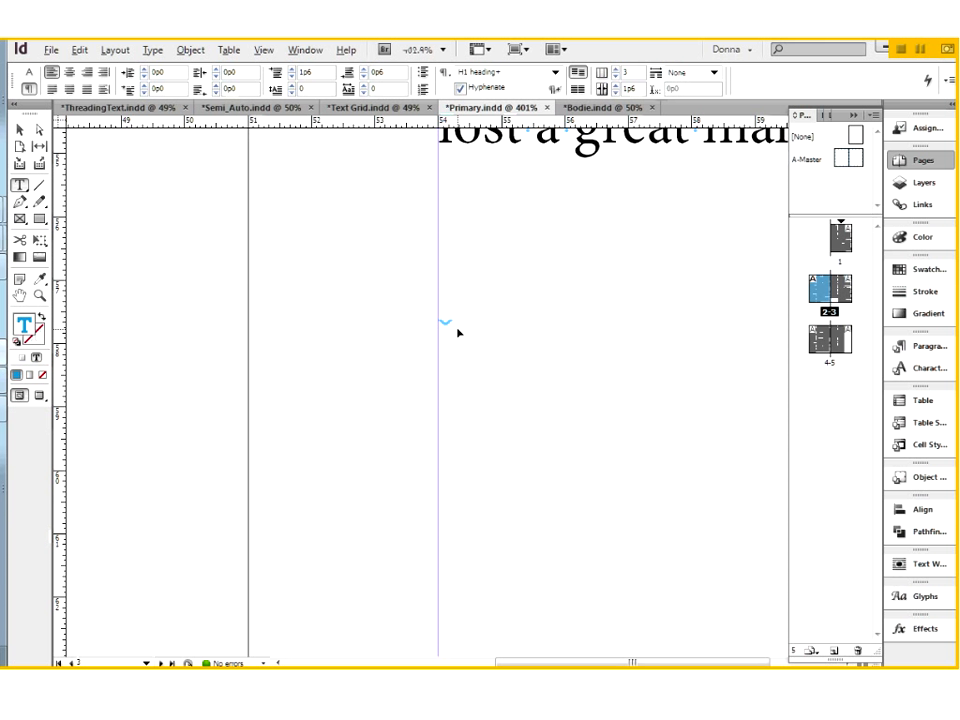
key(ctrl+0)
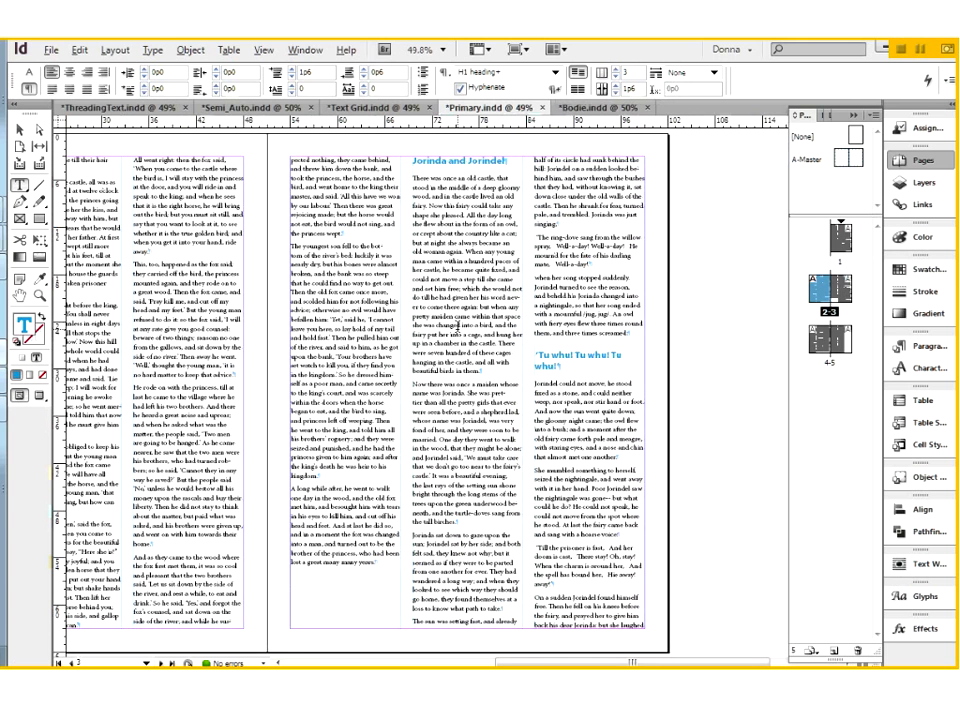
key(ctrl+z)
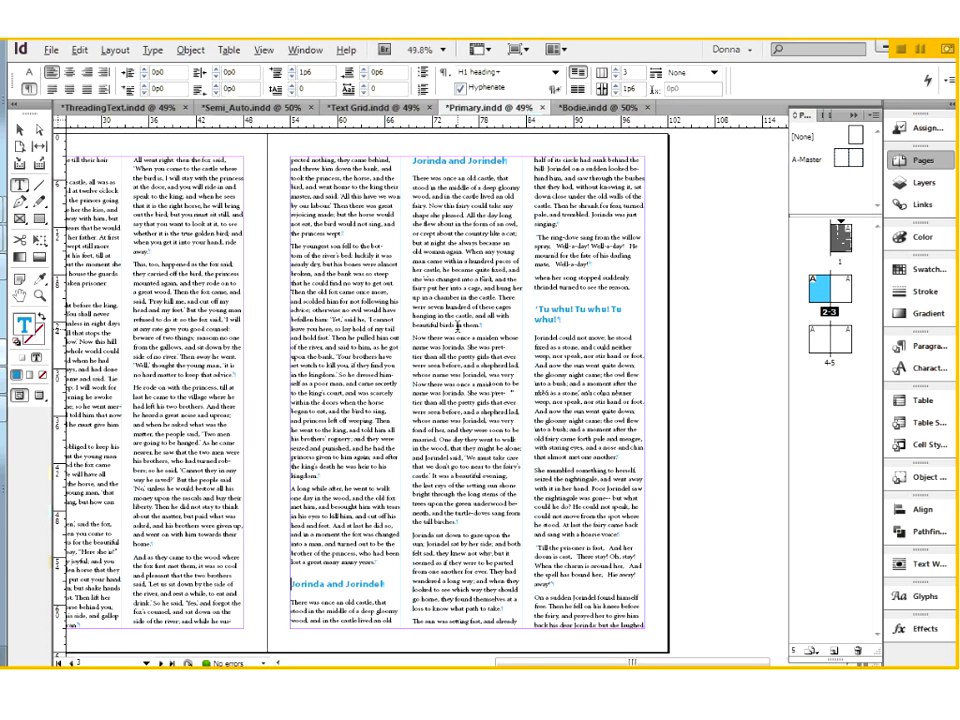
key(ctrl+z)
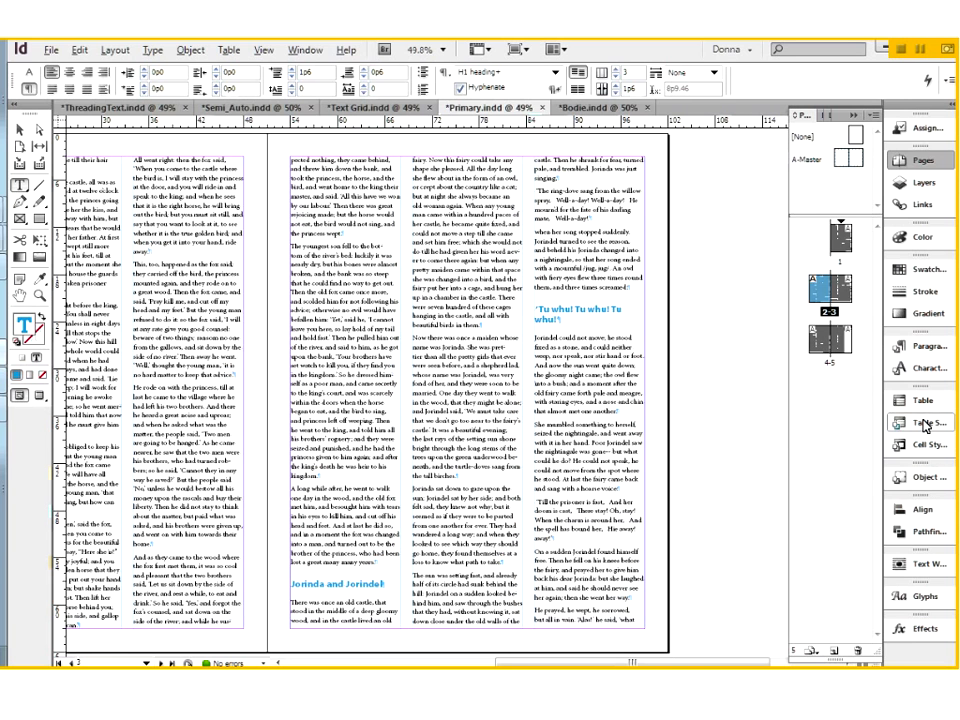
Edit the H1 heading paragraph style to keep with the next 1 line and keep all lines in the paragraph together.
right_click(920, 352)
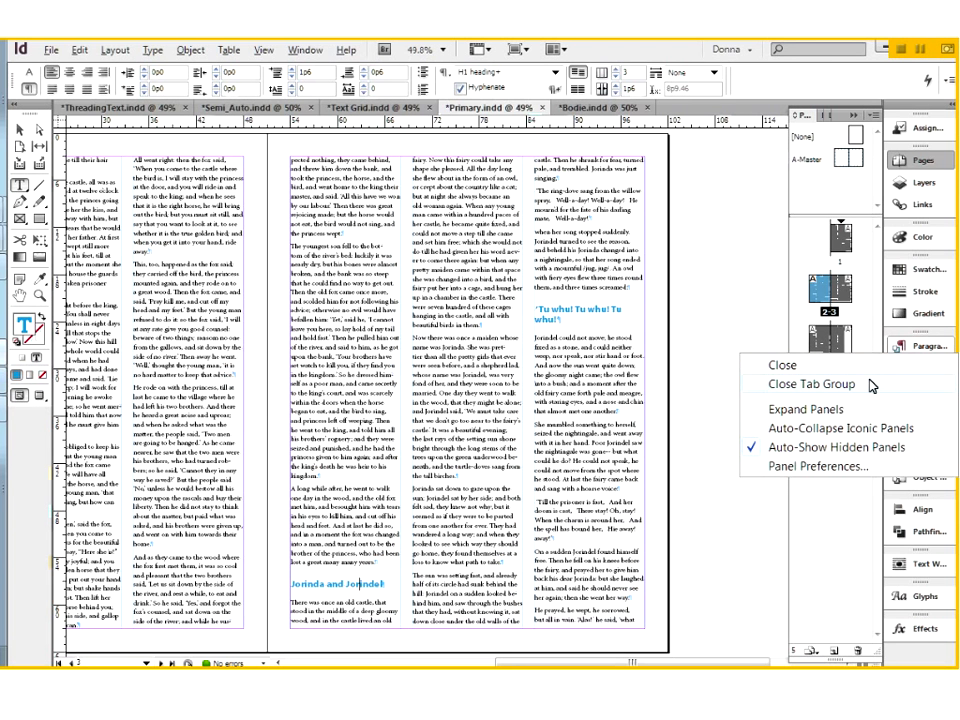
click(917, 350)
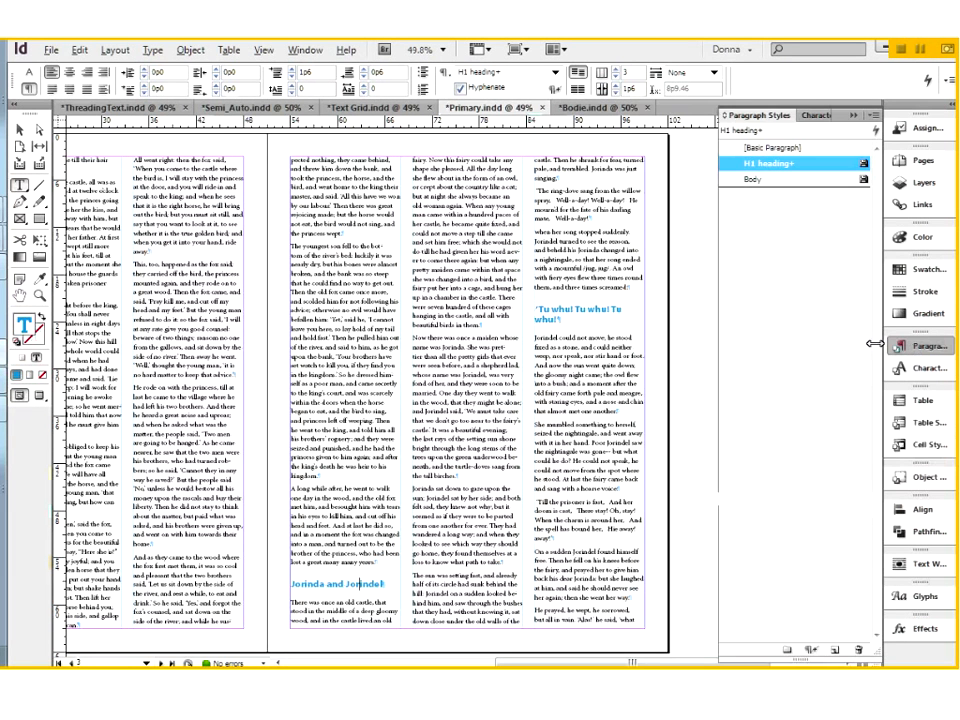
right_click(761, 168)
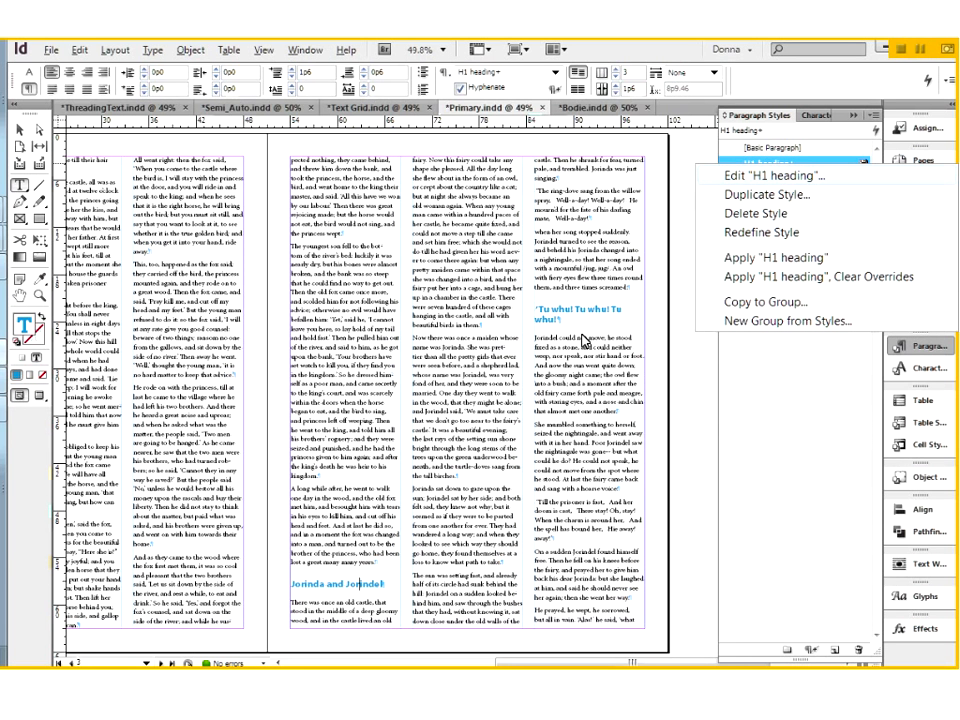
click(541, 369)
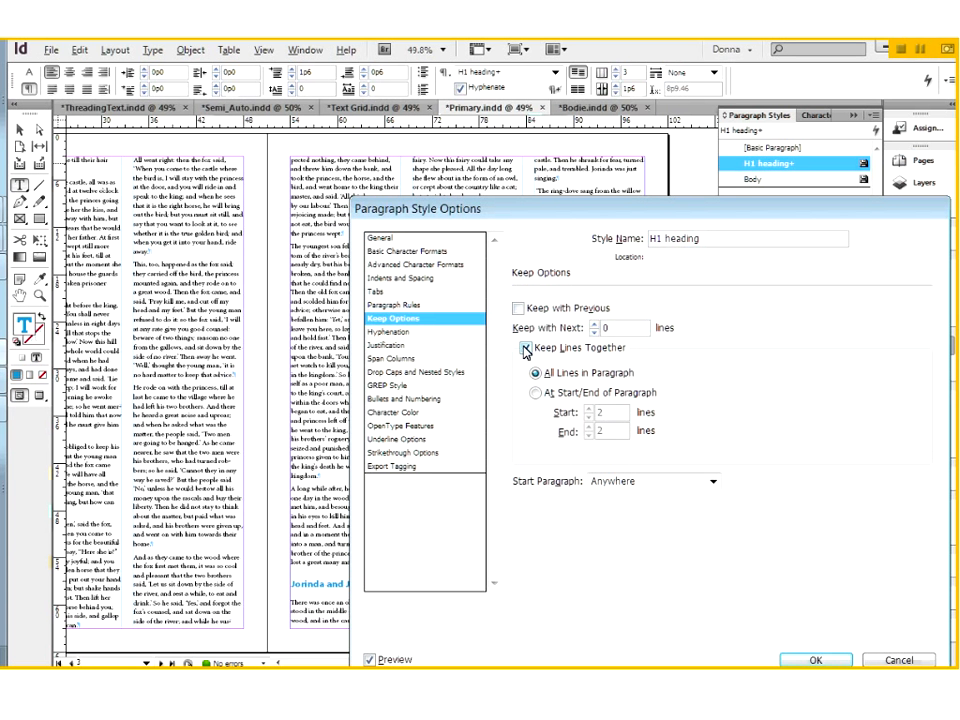
double_click(602, 329)
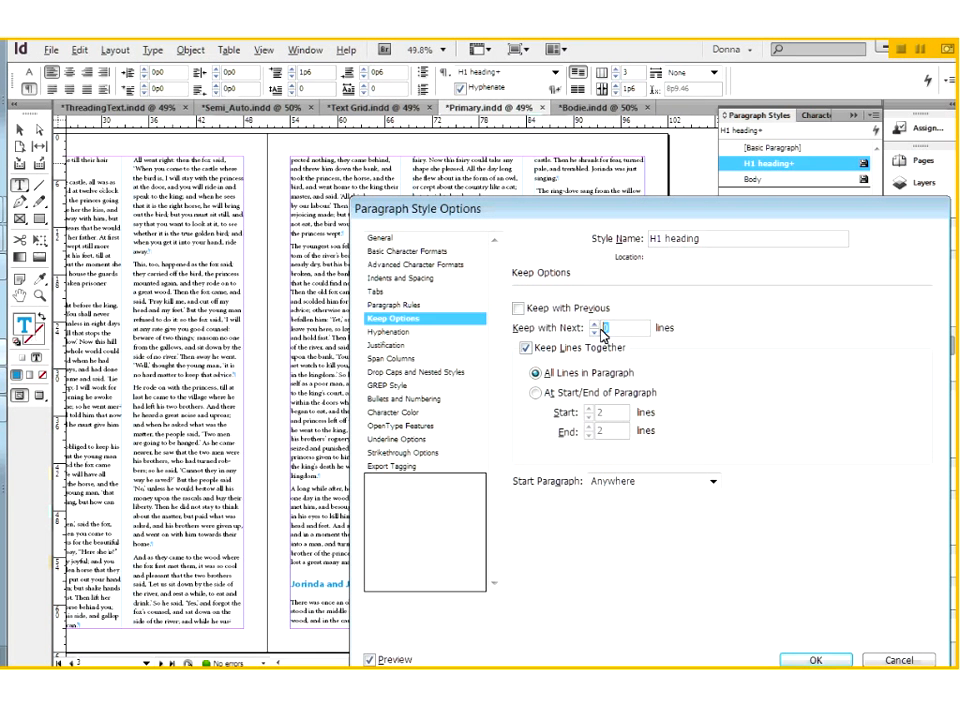
text(1)
click(818, 662)
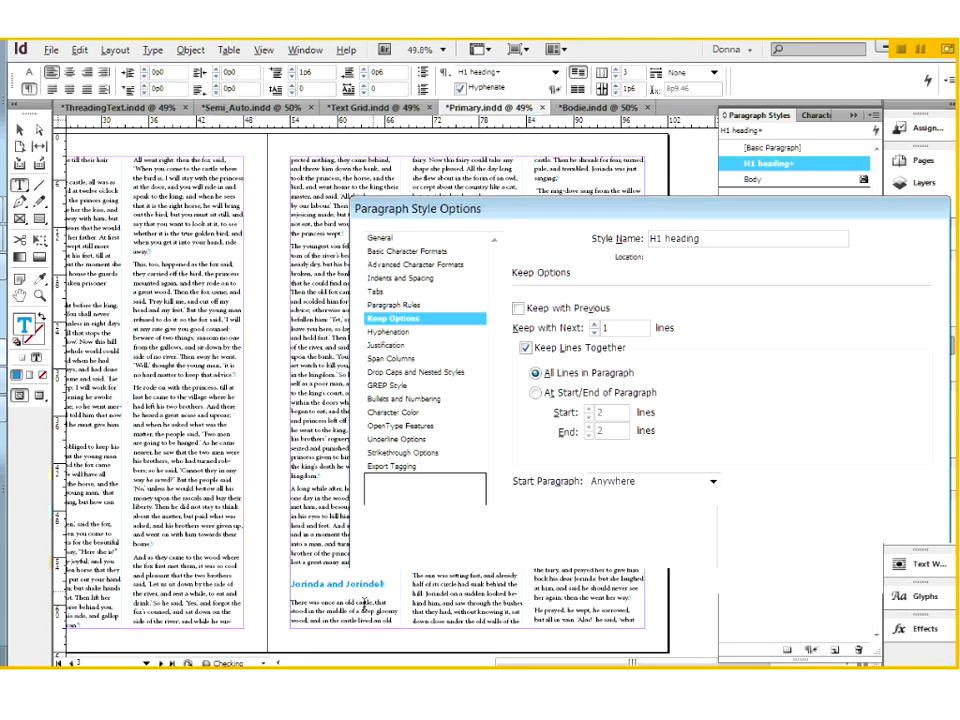
Set the paragraph below the "Jorinda and Jorindel" heading on page 3 to keep all its lines together, with preview on.
click(349, 604)
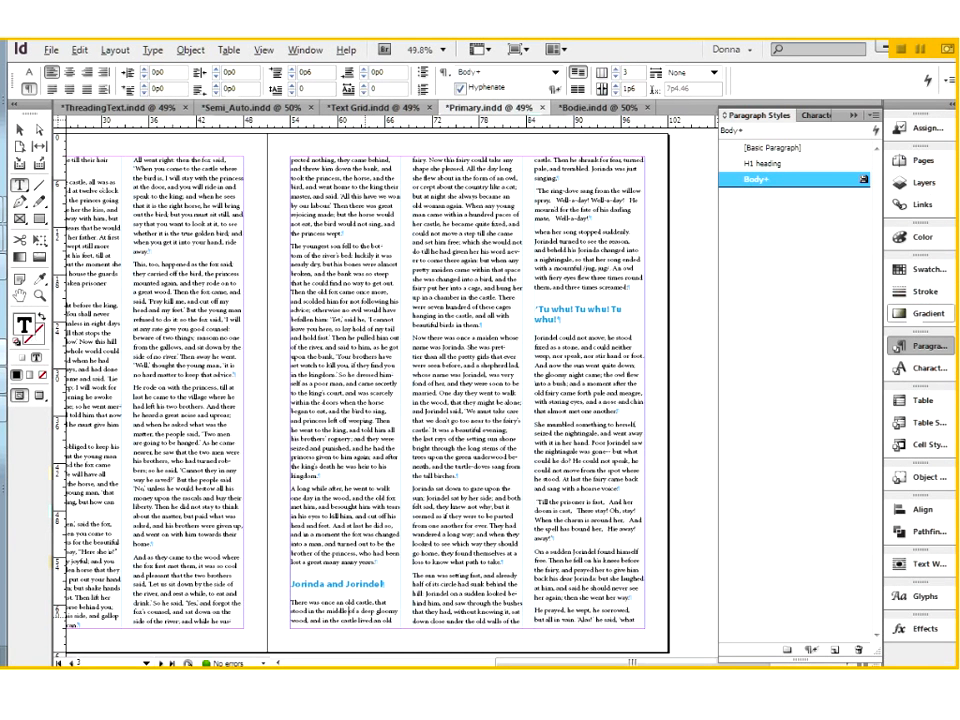
click(951, 84)
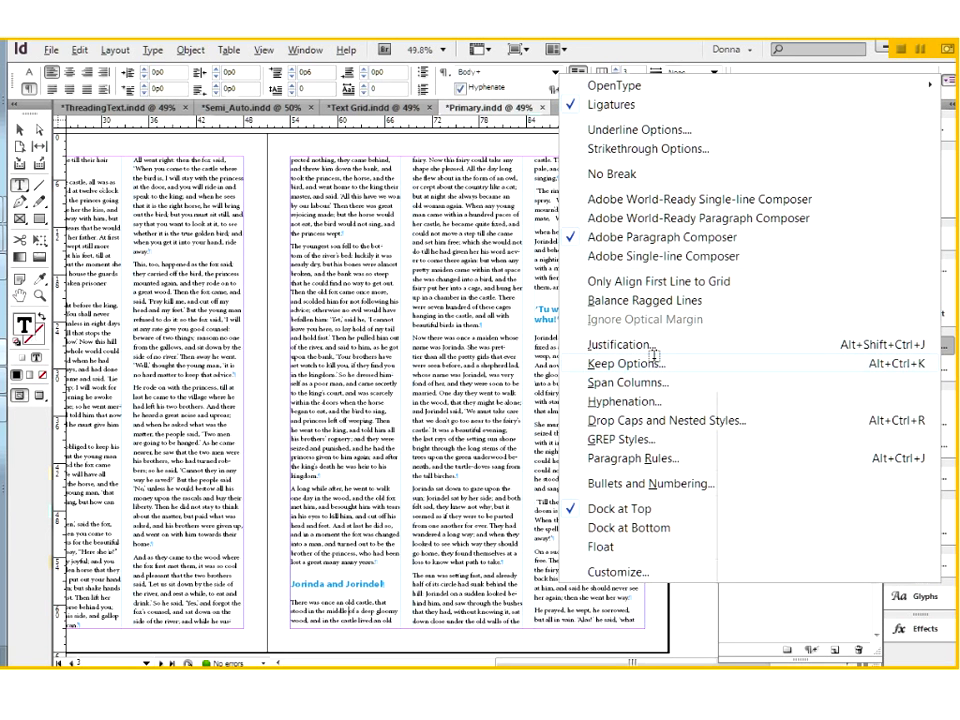
click(650, 362)
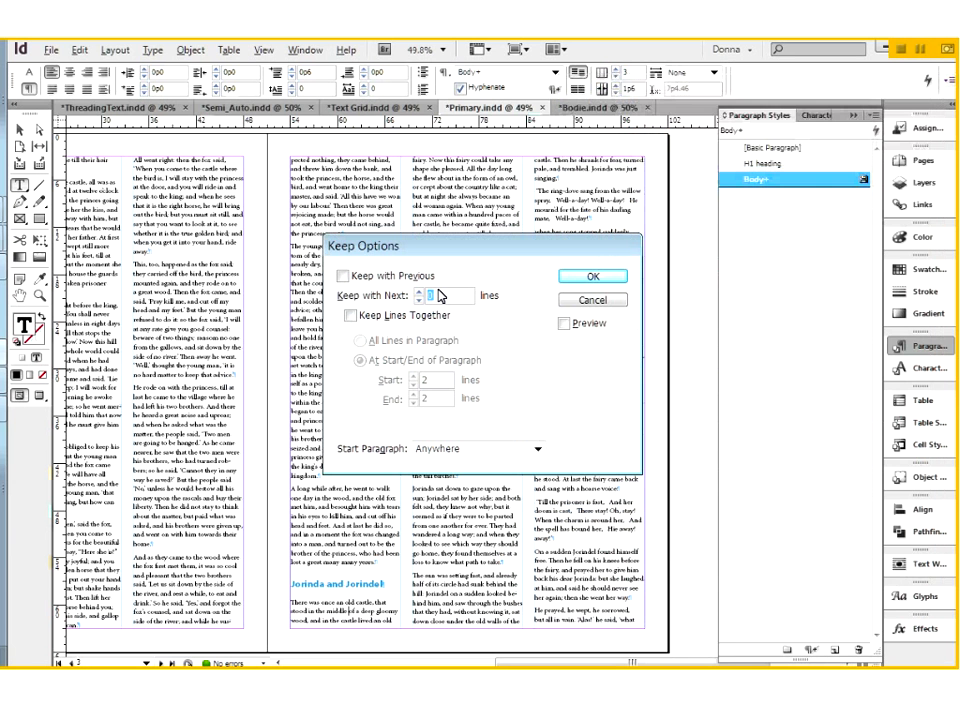
click(349, 315)
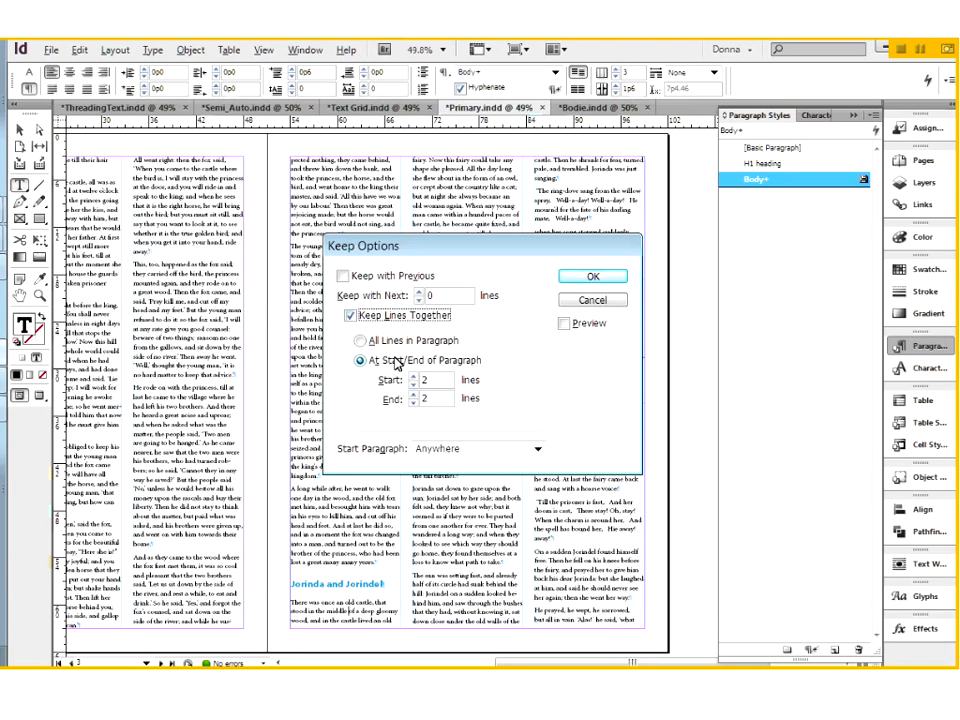
click(361, 340)
click(564, 323)
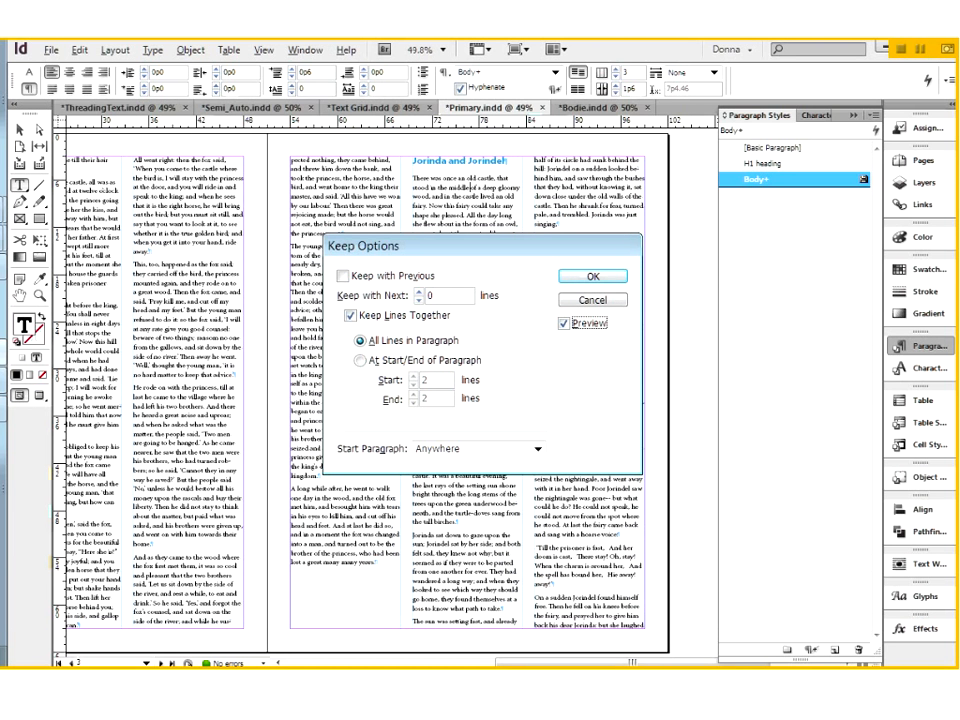
click(593, 277)
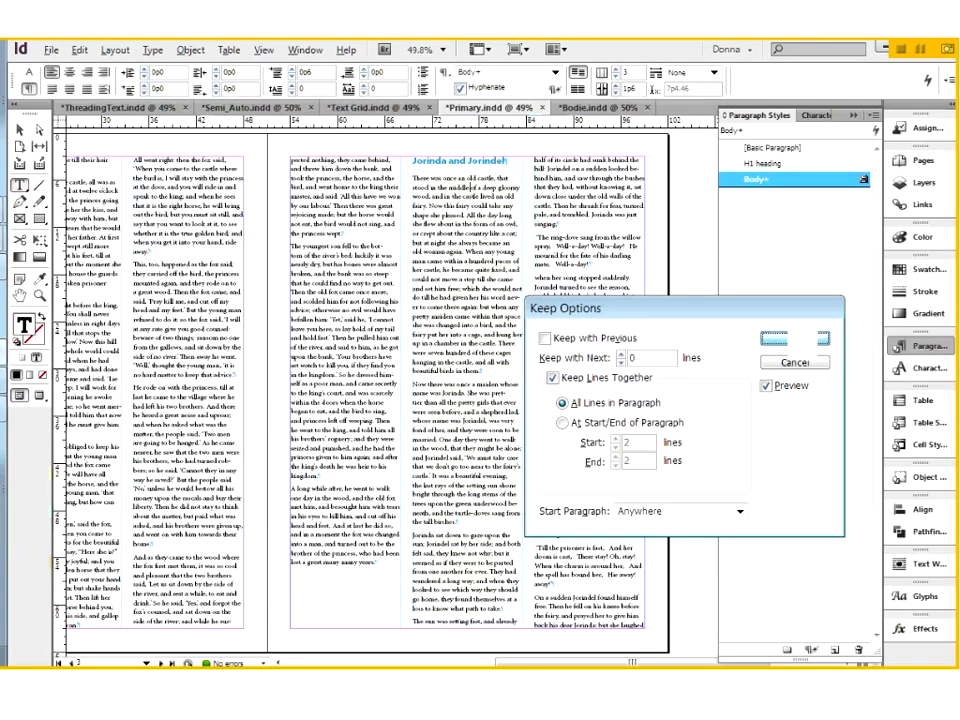
Edit the Body paragraph style to keep lines together at the start and end of paragraphs, with 3 lines at each.
click(600, 253)
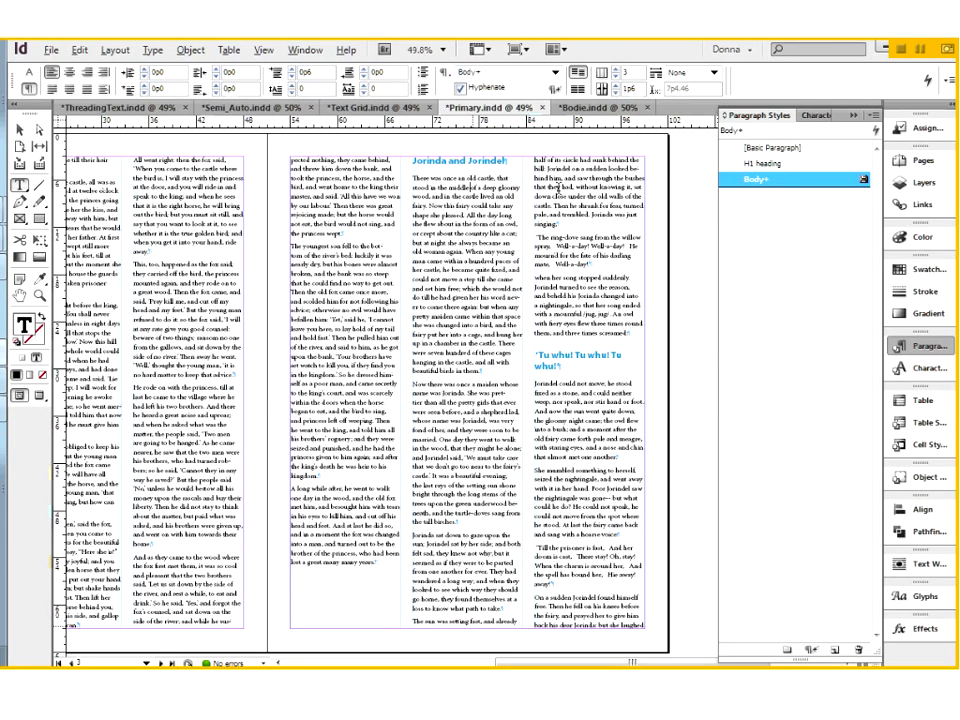
right_click(765, 179)
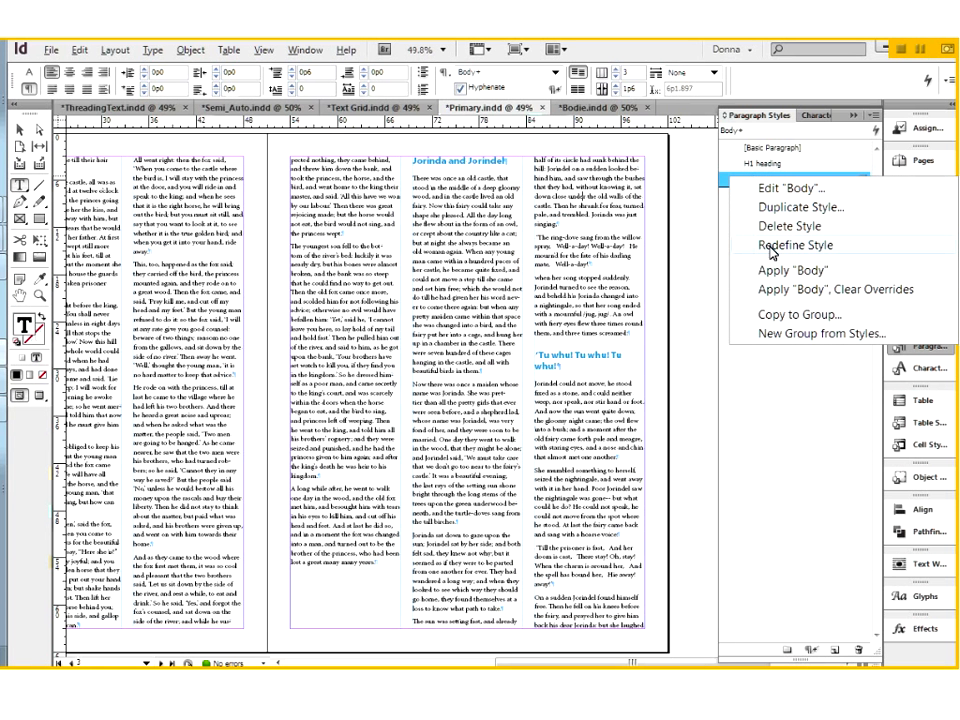
click(767, 192)
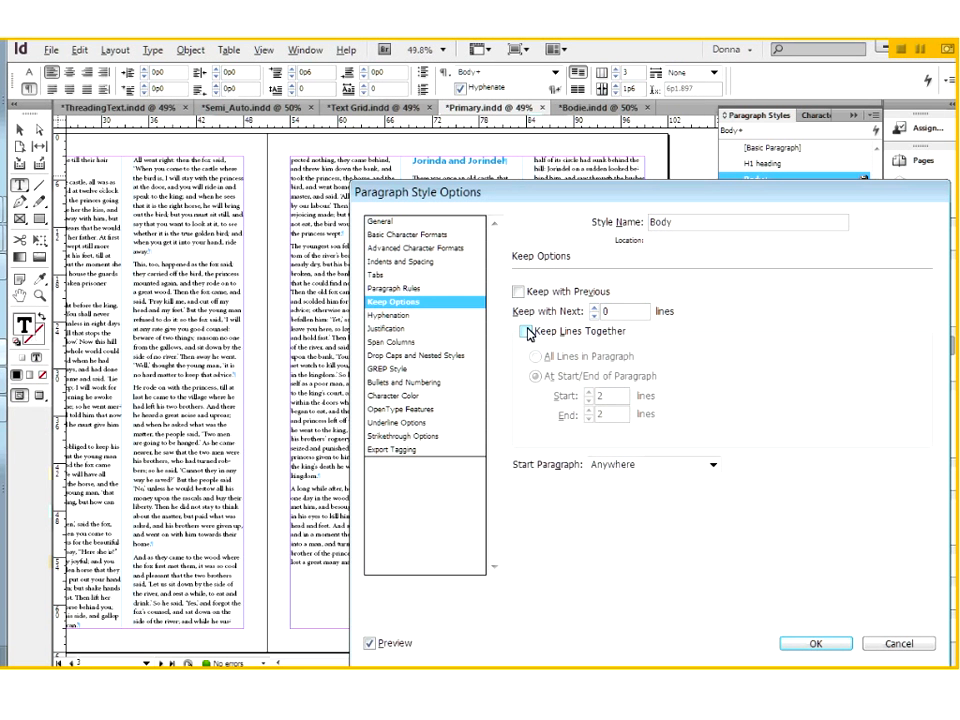
click(526, 332)
double_click(609, 397)
text(3)
key(Tab)
text(3)
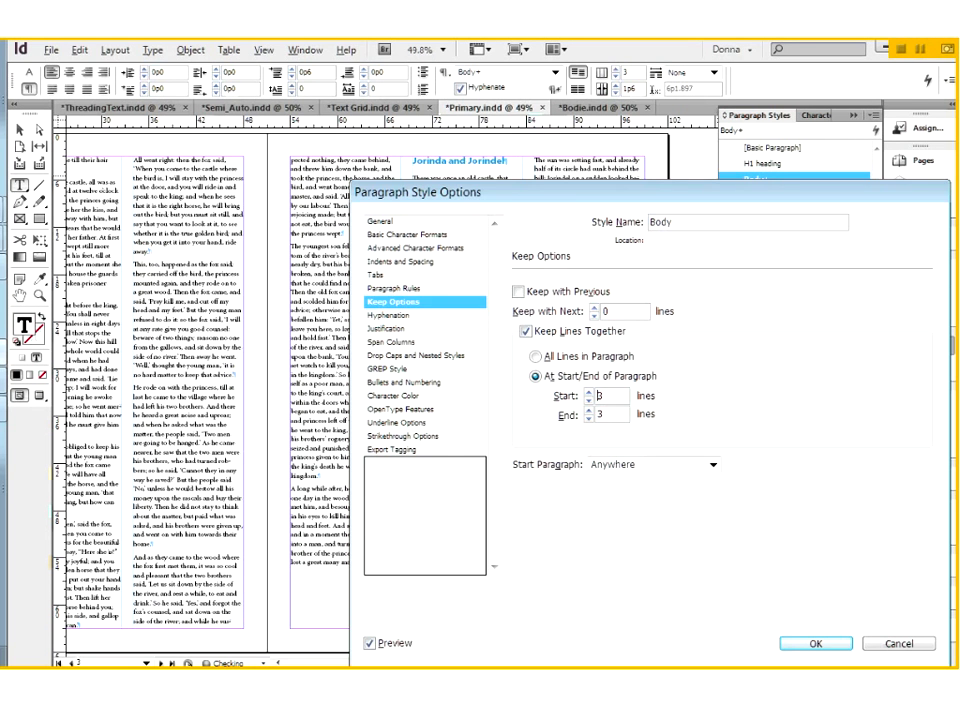
key(Return)
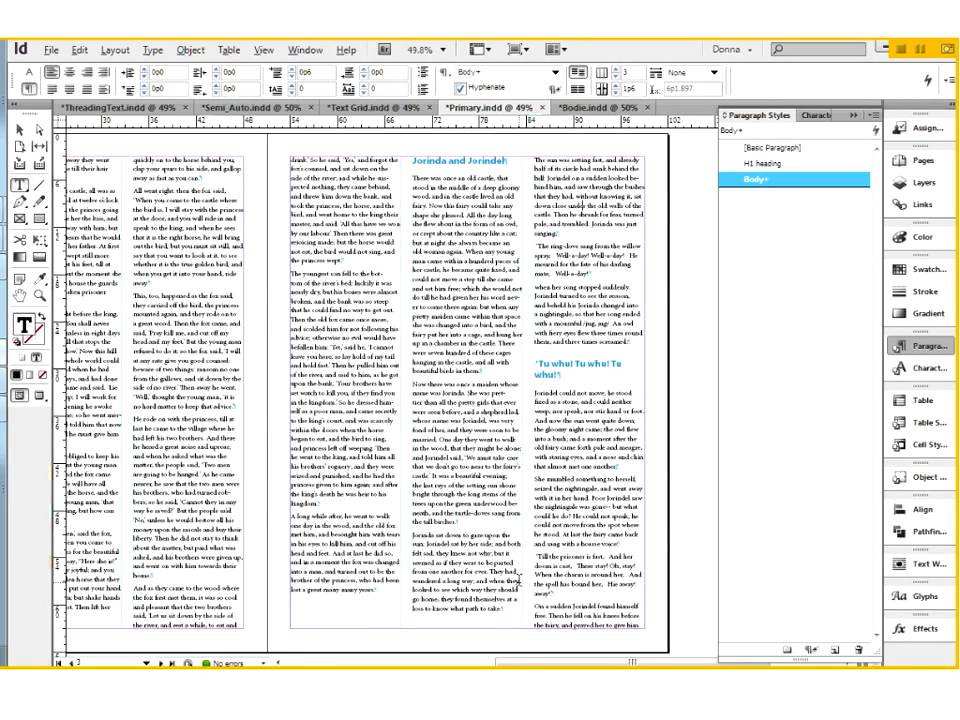
Check the reflow on Primary.indd's following pages, switch to Bodie.indd, look over its spreads, and zoom in on page 3.
scroll(518, 581, down, 5)
scroll(518, 581, left, 4)
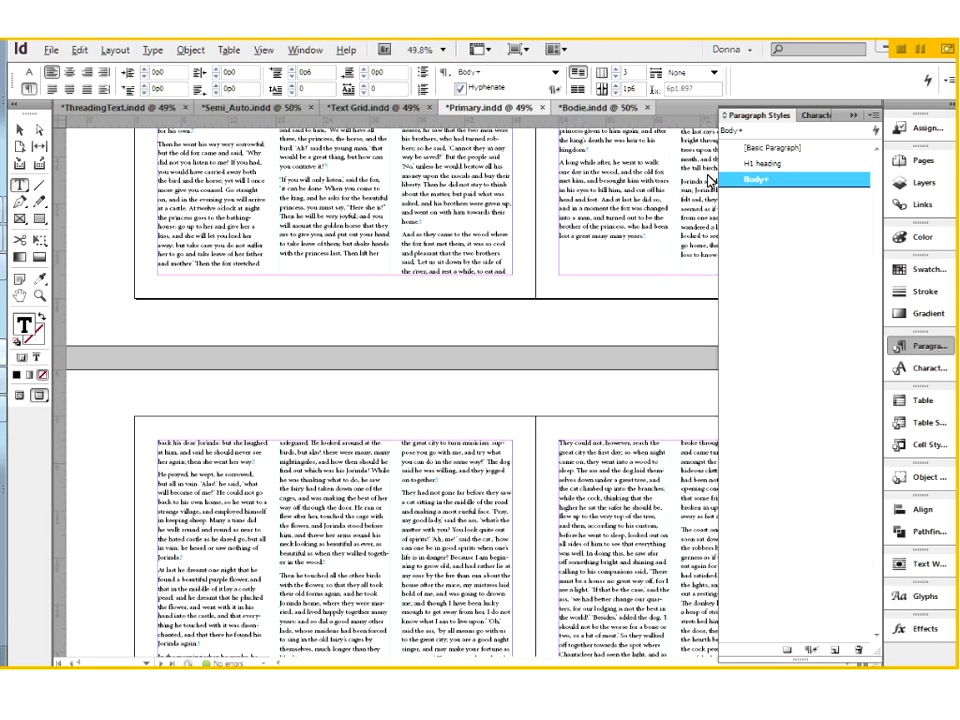
click(598, 108)
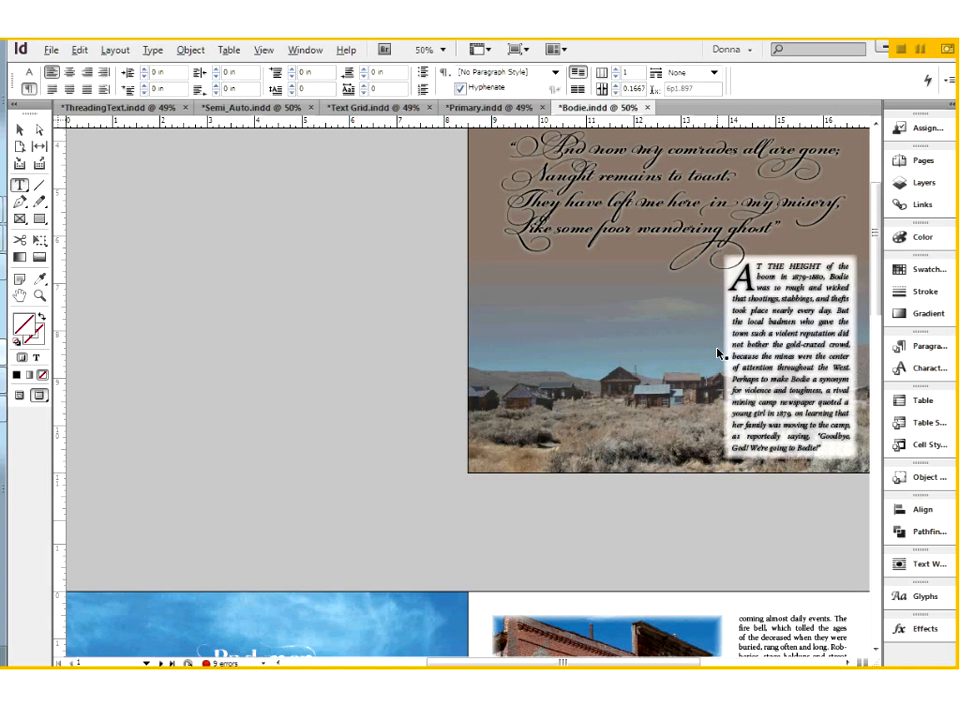
key(ctrl+minus)
key(ctrl+minus)
scroll(609, 441, down, 3)
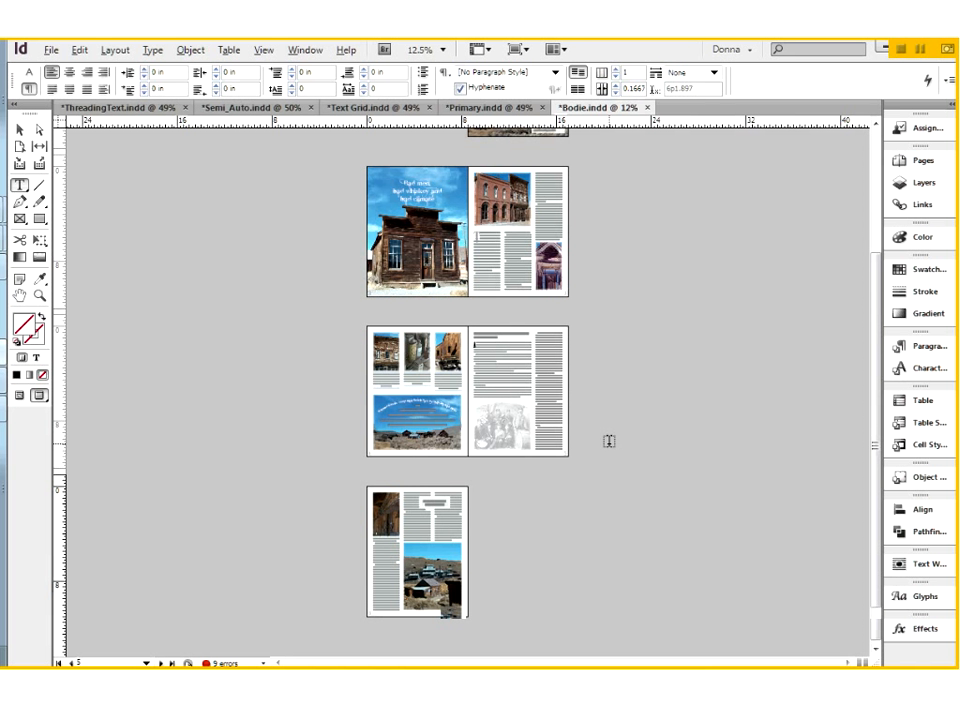
scroll(609, 441, up, 3)
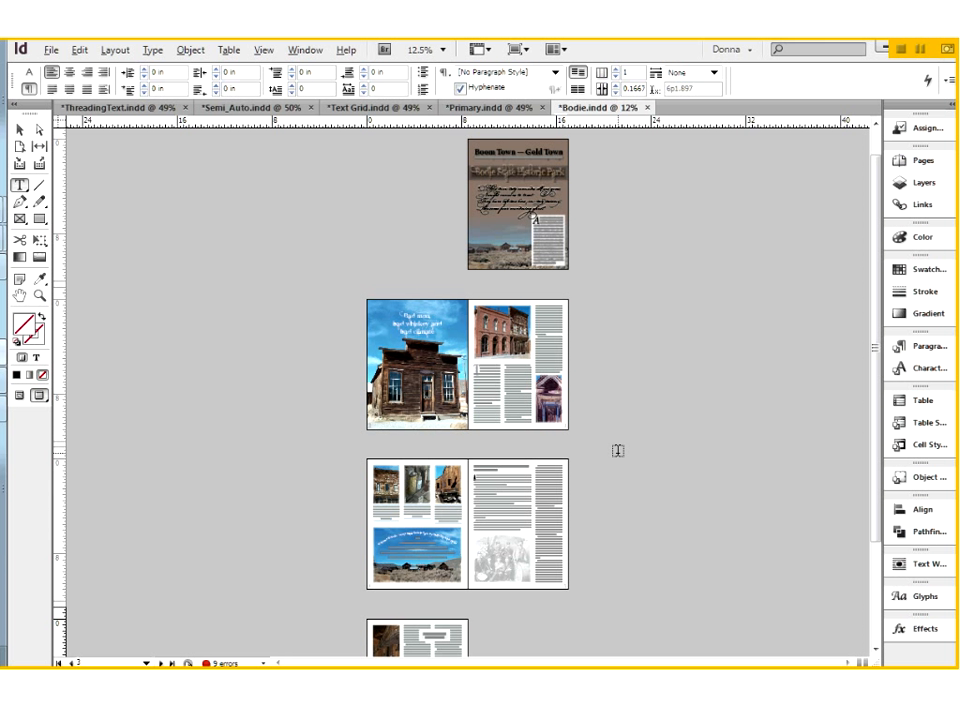
scroll(618, 451, down, 1)
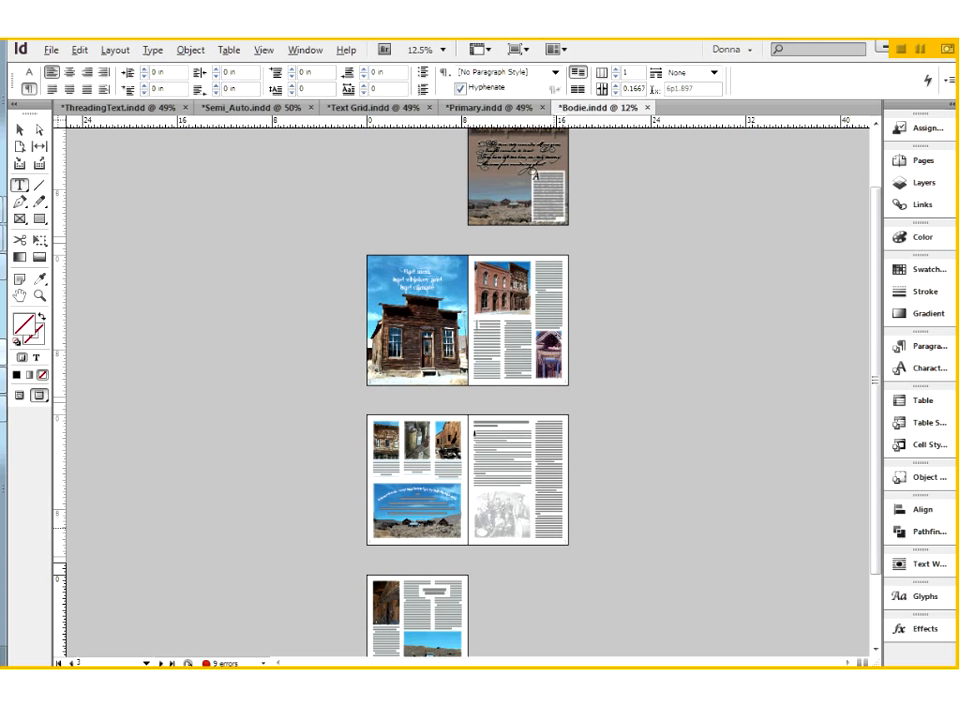
drag(449, 245, 592, 405)
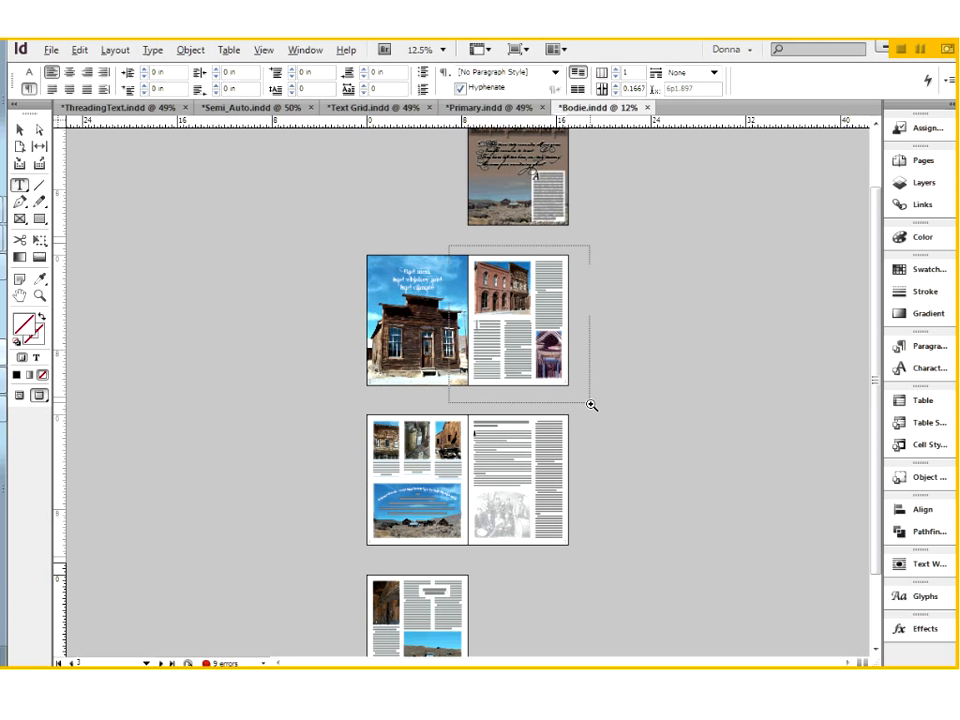
drag(592, 405, 592, 405)
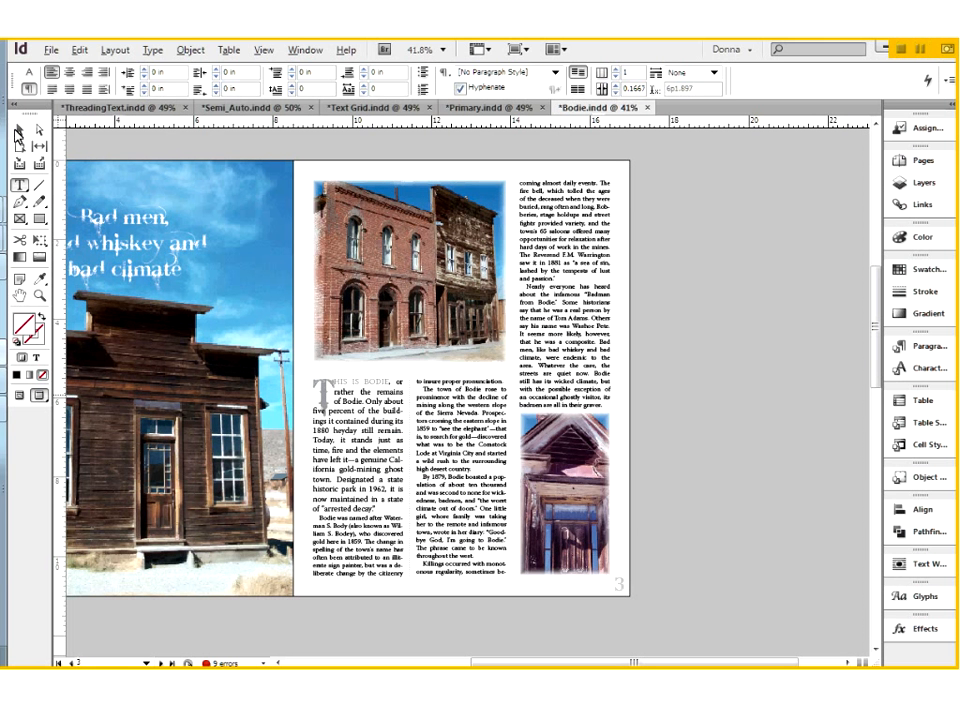
Select page 3's entire threaded story text, and select only the line "to insure proper pronunciation." atop the middle column.
key(v)
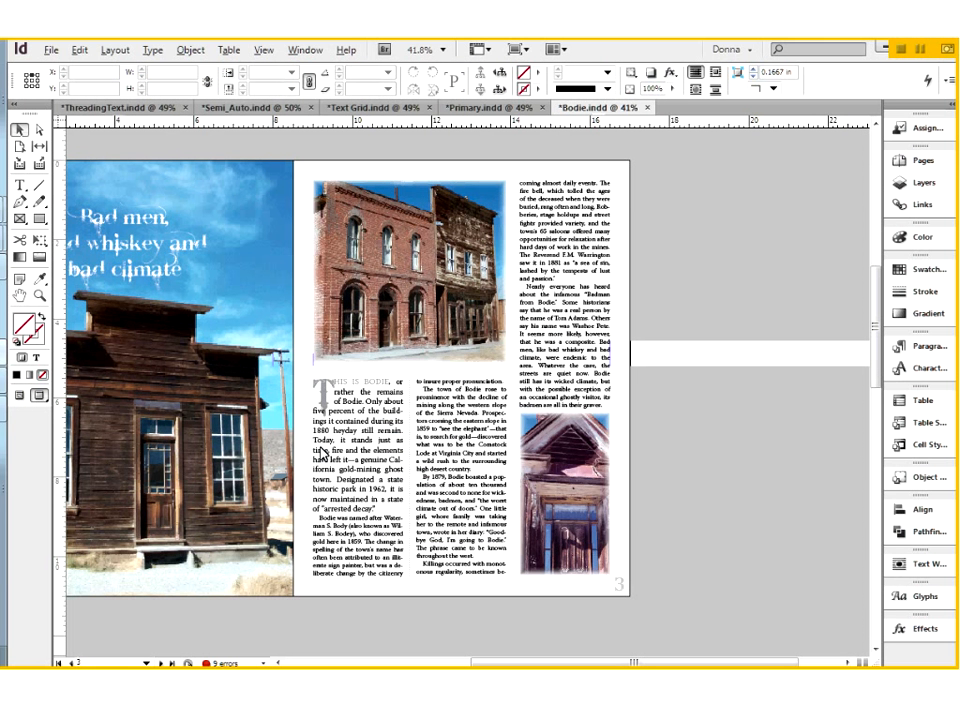
key(ctrl+a)
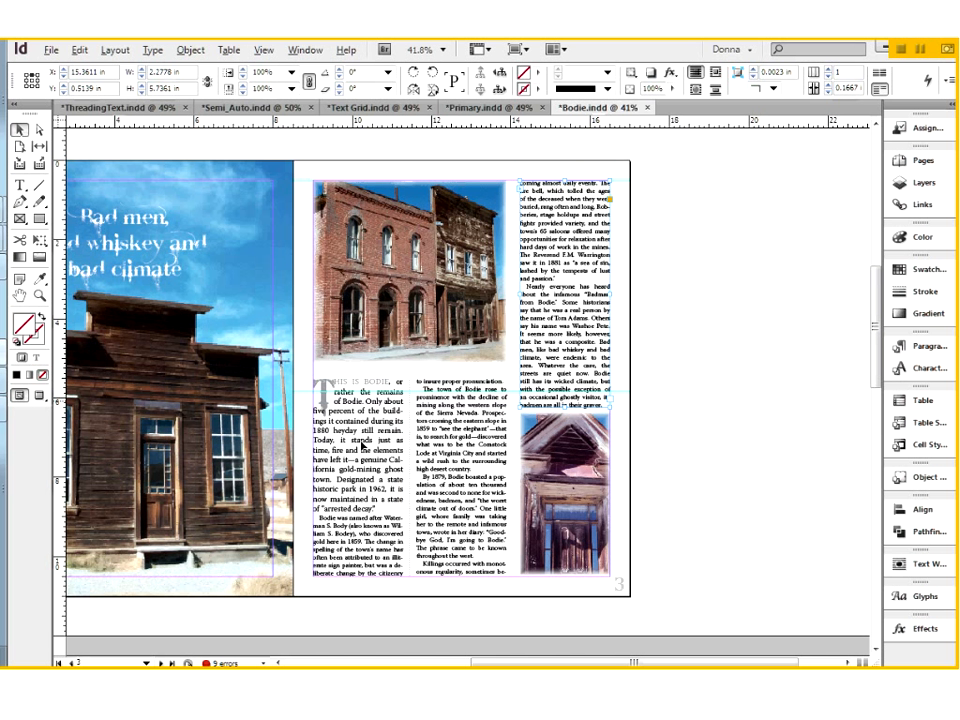
triple_click(362, 441)
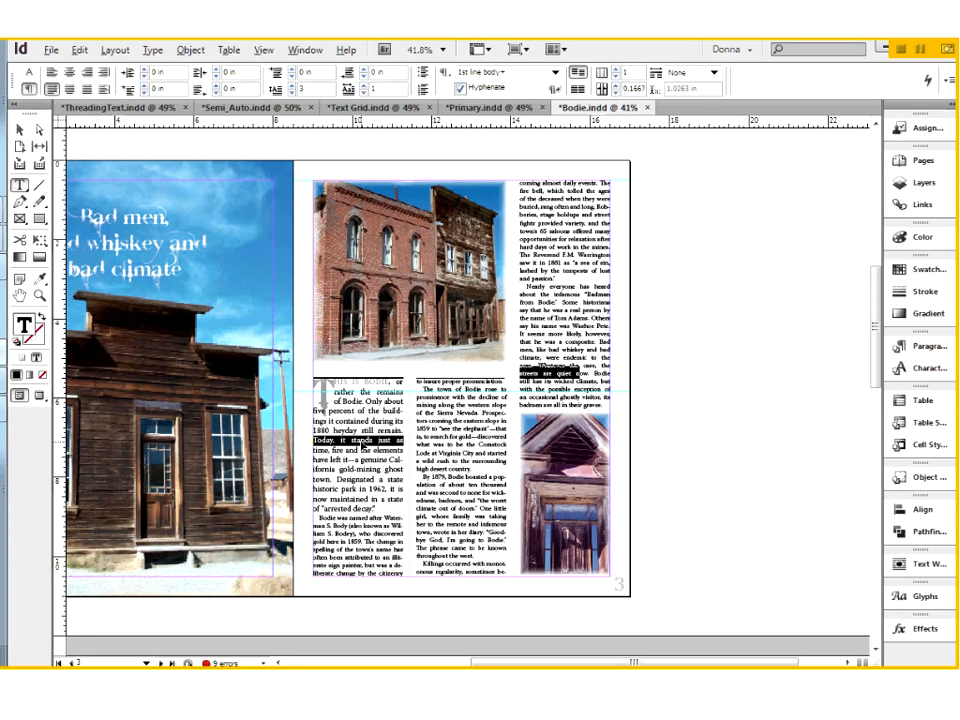
scroll(362, 441, down, 2)
key(ctrl+a)
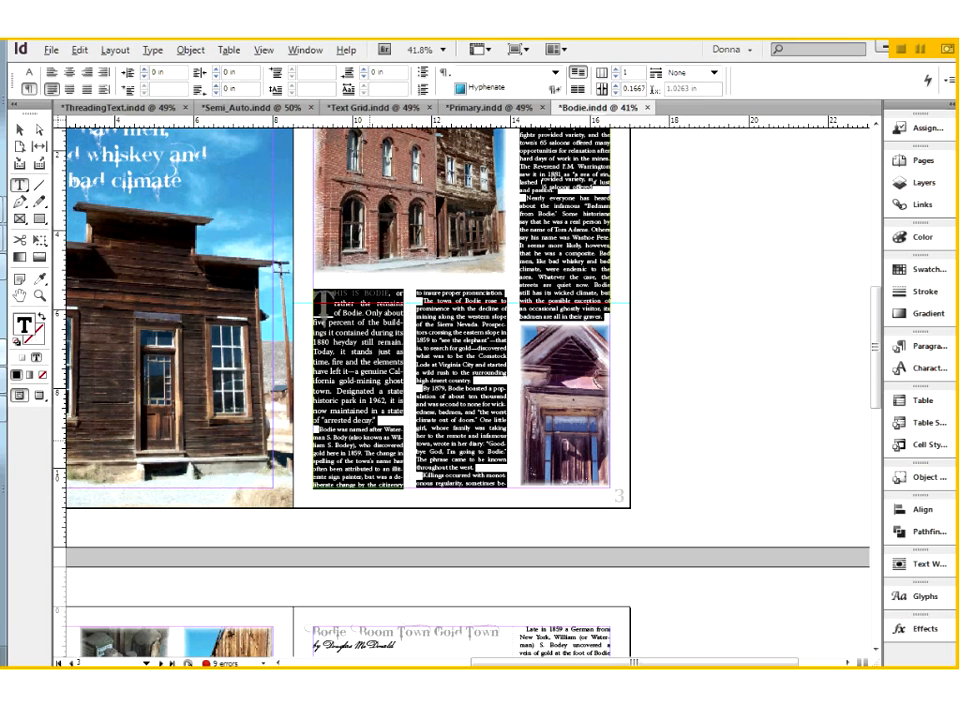
scroll(362, 441, up, 1)
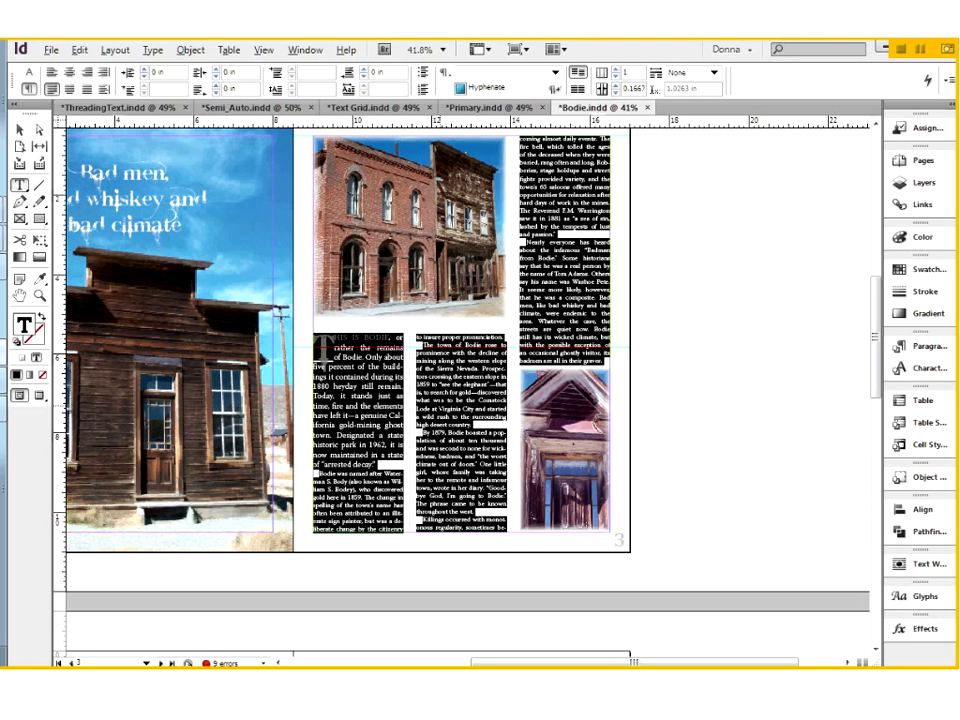
click(414, 338)
drag(414, 338, 506, 334)
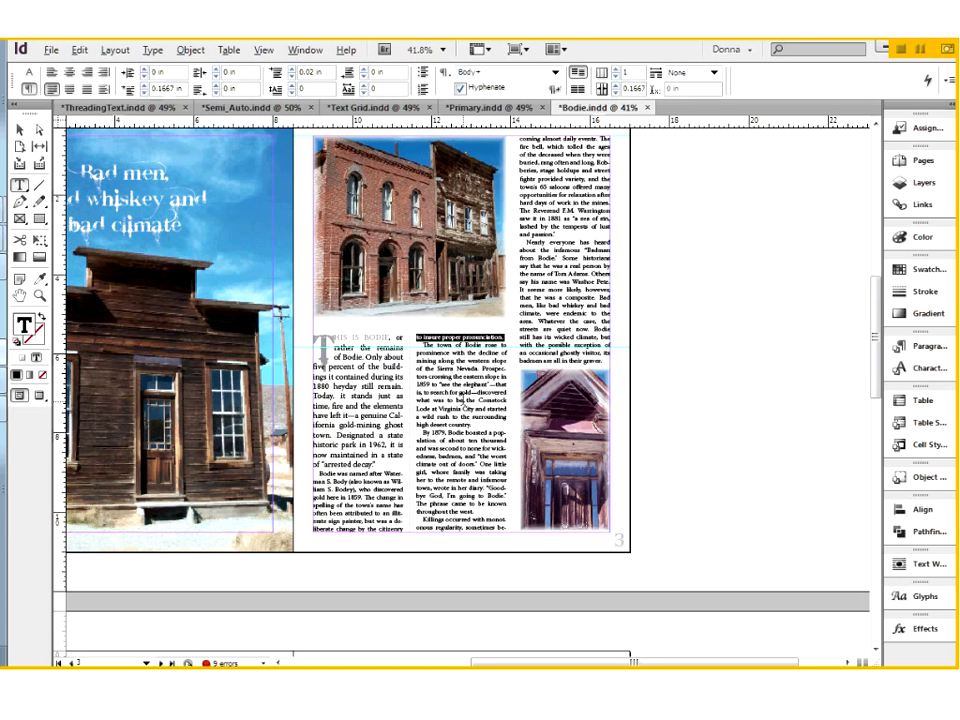
Go to page 5, select the tall text frame in its third column, and show the text threads.
scroll(462, 400, down, 5)
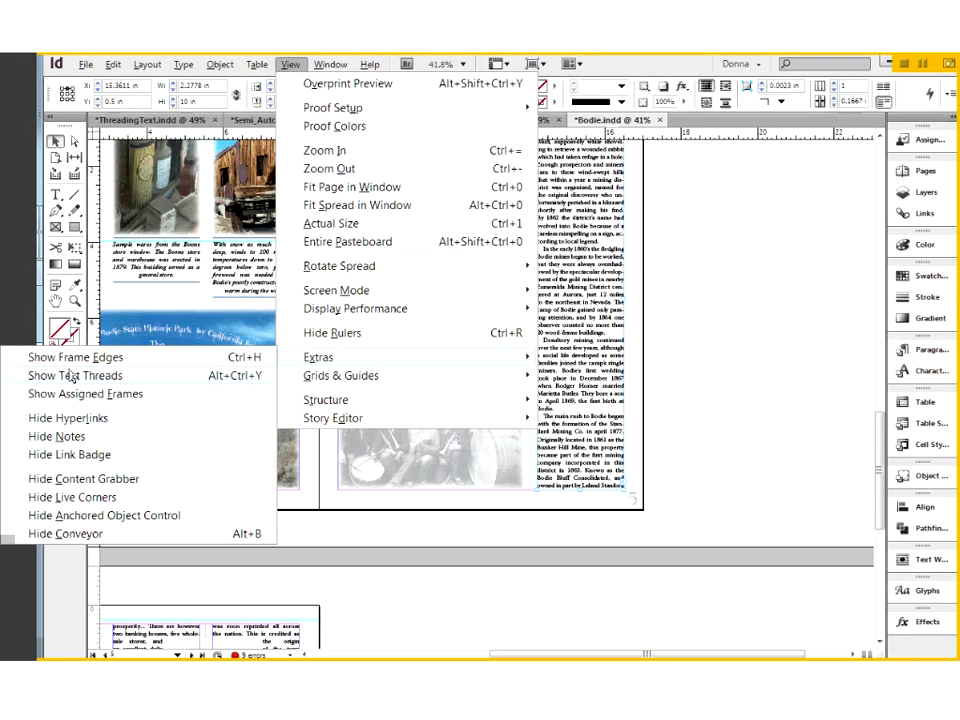
click(68, 375)
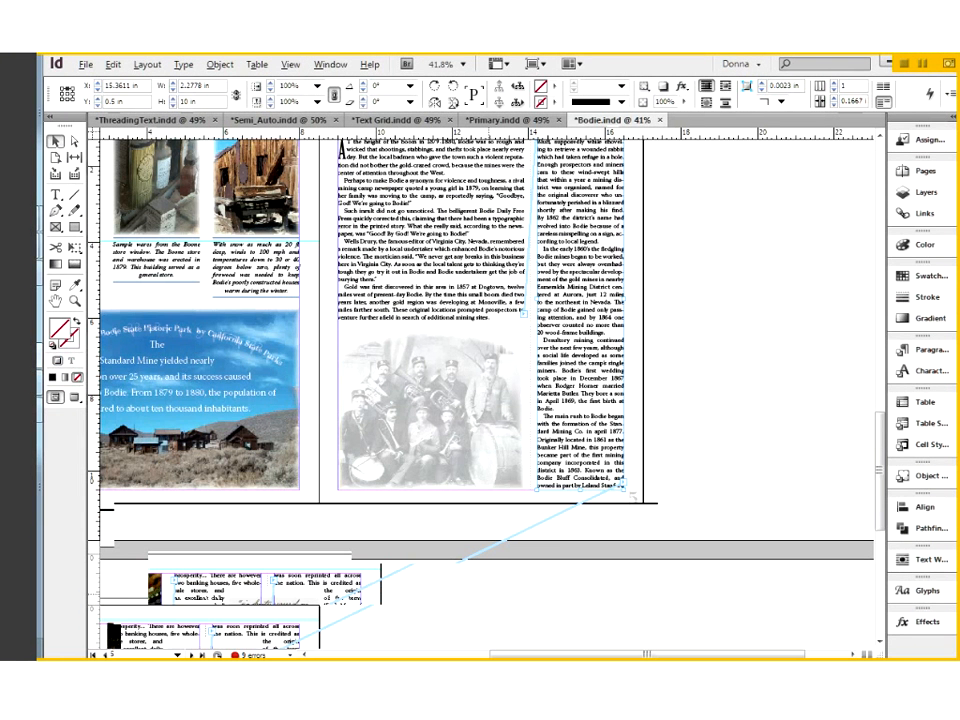
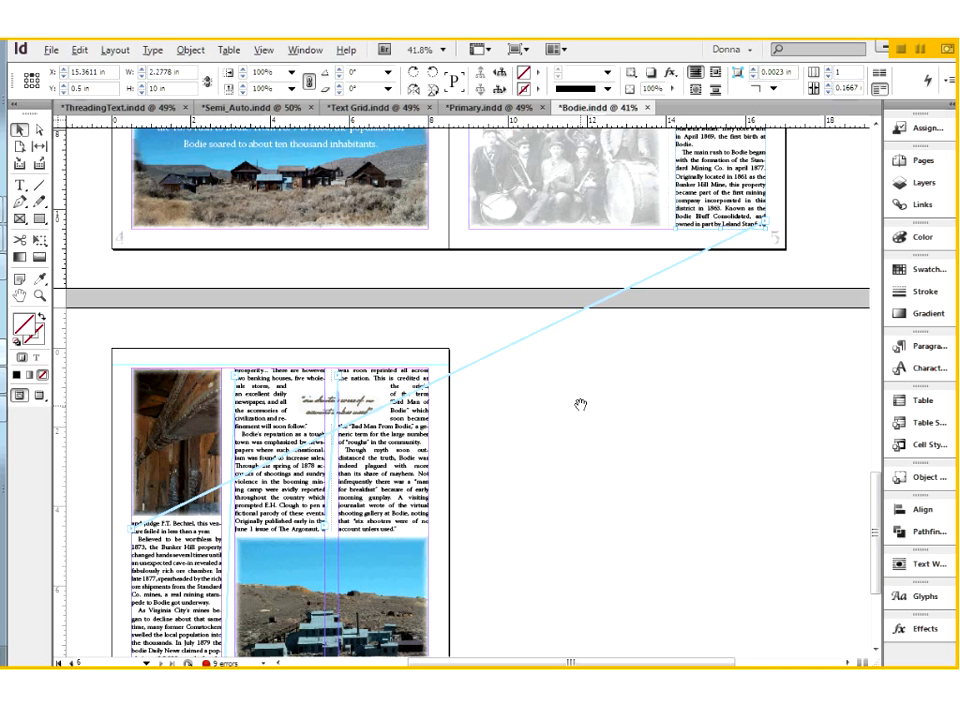
Switch to ThreadingText.indd and move the yellow pull quote frame onto page 11, centered over the middle column at X 76p6, Y 25p1.5.
drag(580, 404, 589, 609)
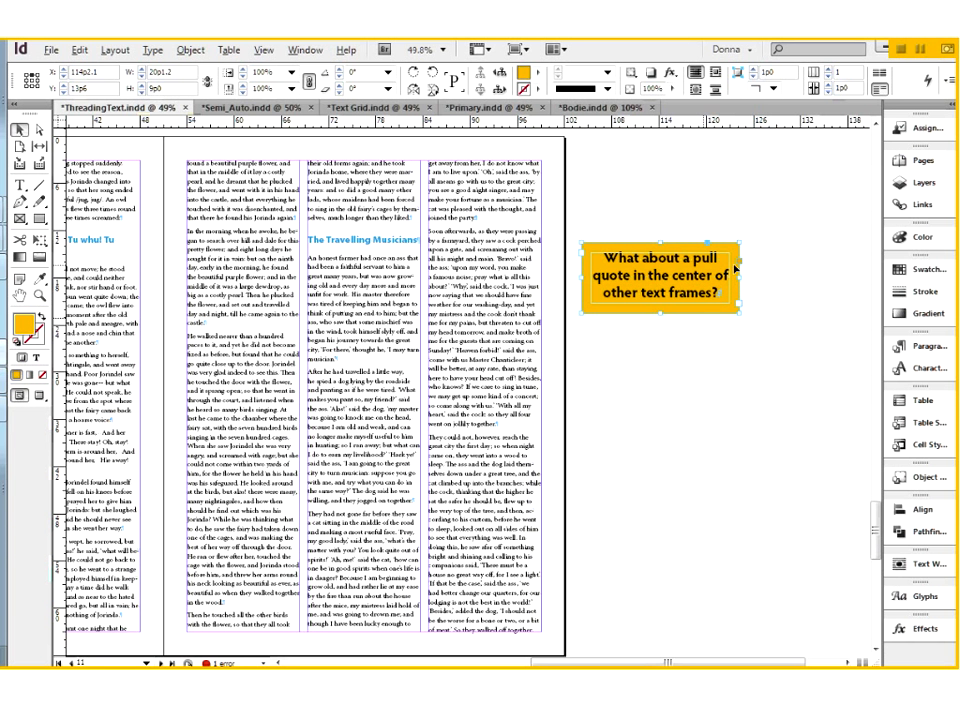
drag(698, 302, 426, 344)
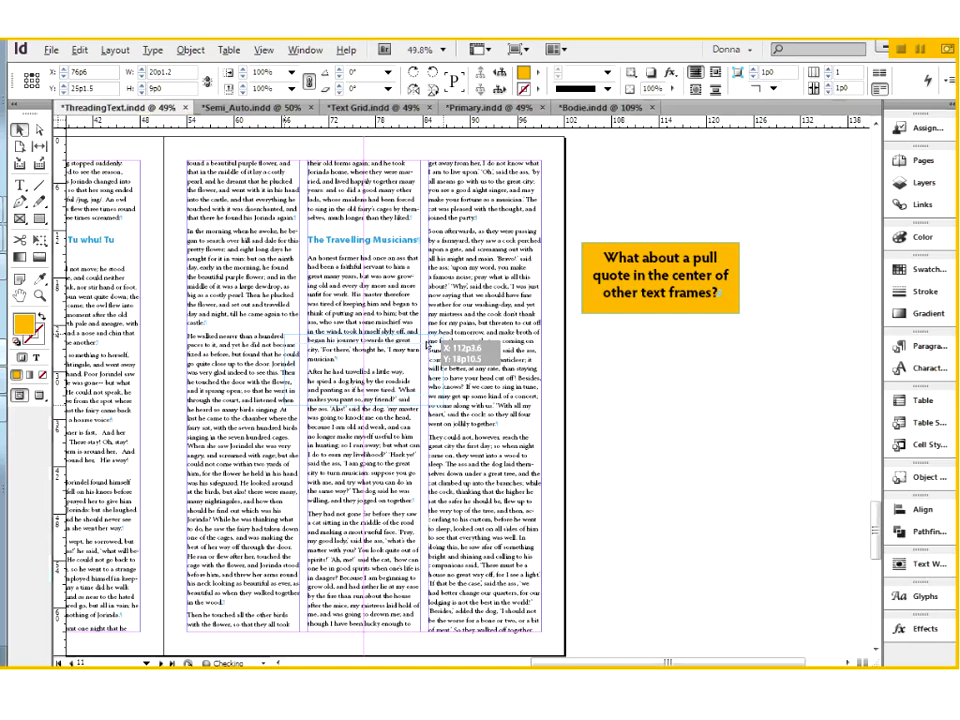
drag(427, 343, 428, 344)
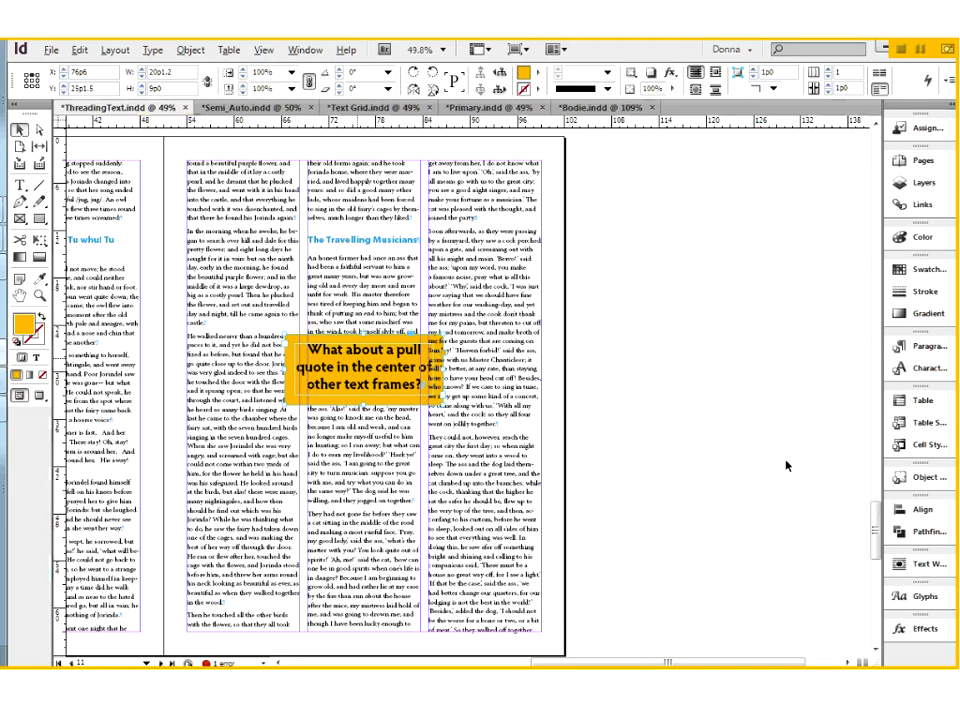
Wrap the surrounding text around the pull quote frame's bounding box, with linked offsets of 0p9 on all four sides.
click(908, 563)
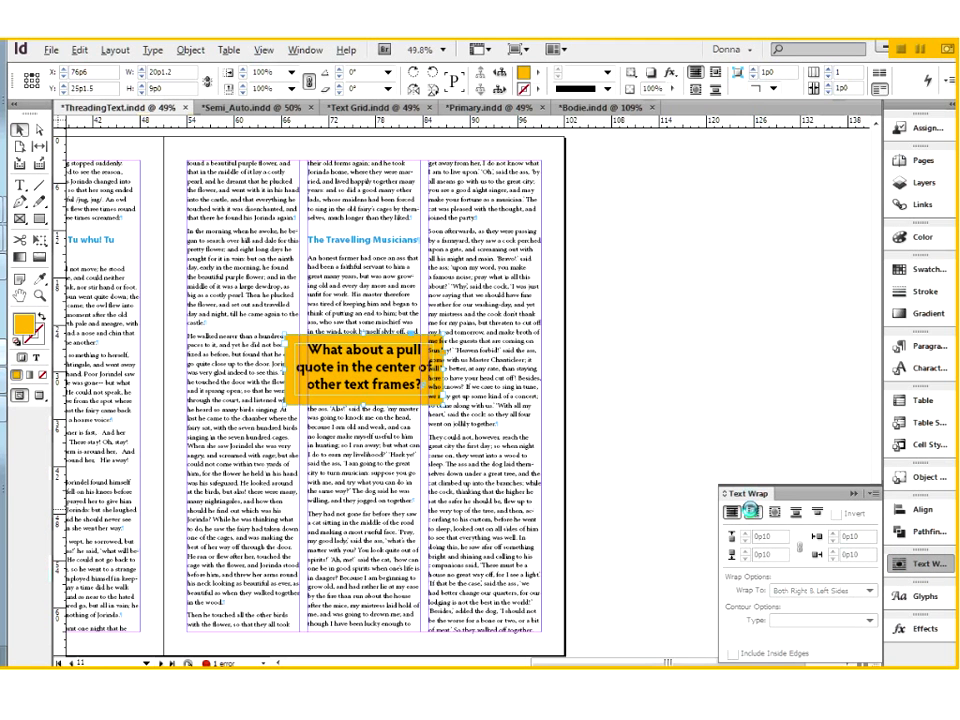
click(751, 511)
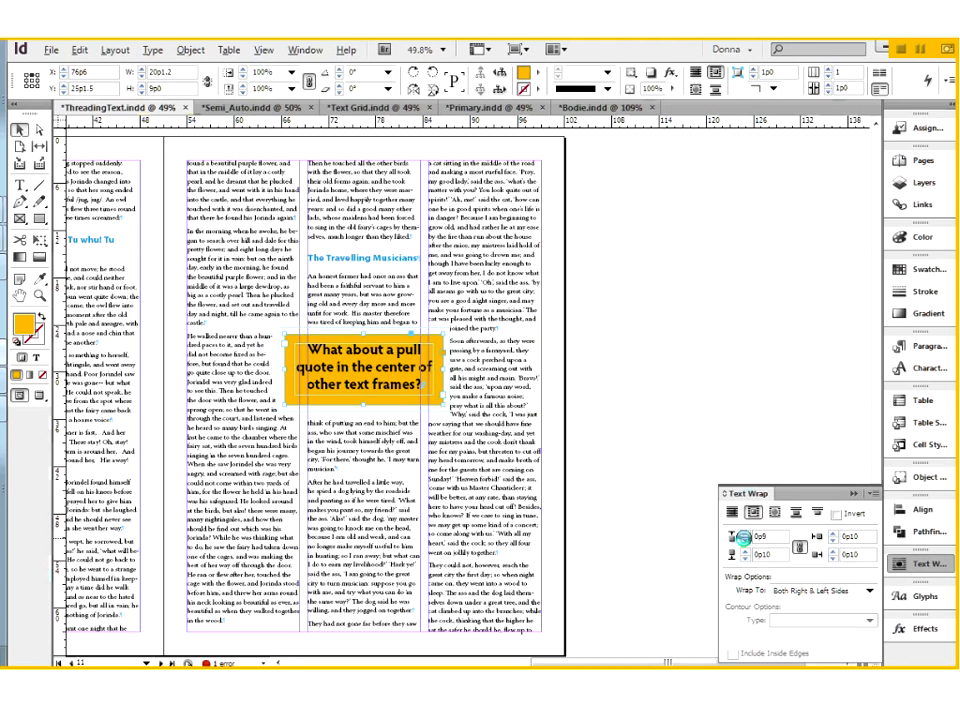
click(745, 544)
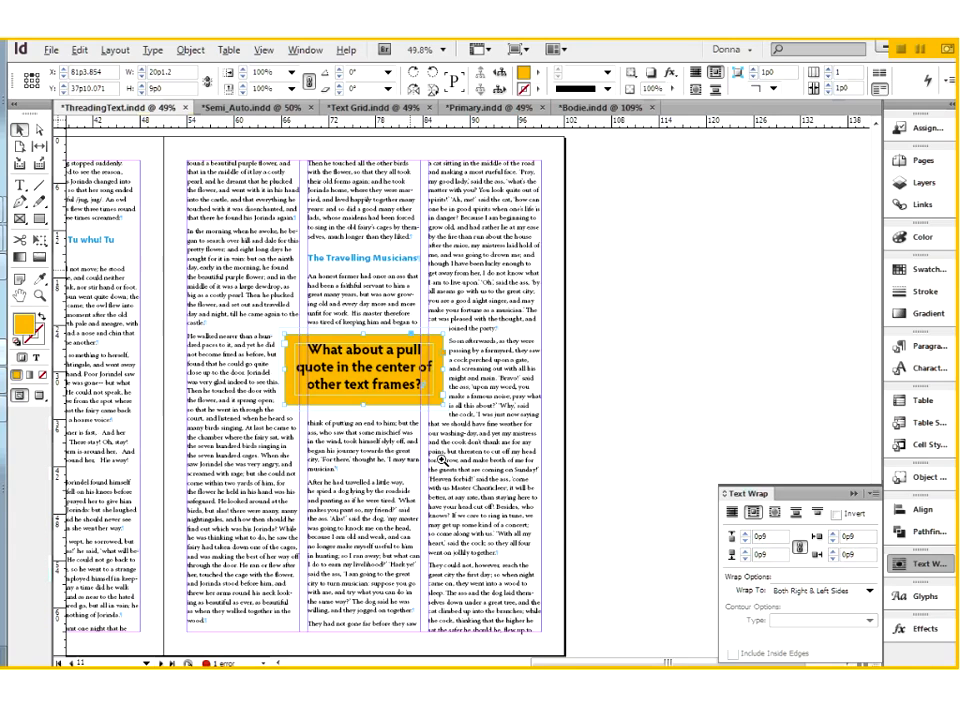
Nudge the pull quote frame up to Y 22p0.5, and preview the whole page with nothing selected and the guides and frame edges hidden.
drag(441, 460, 530, 480)
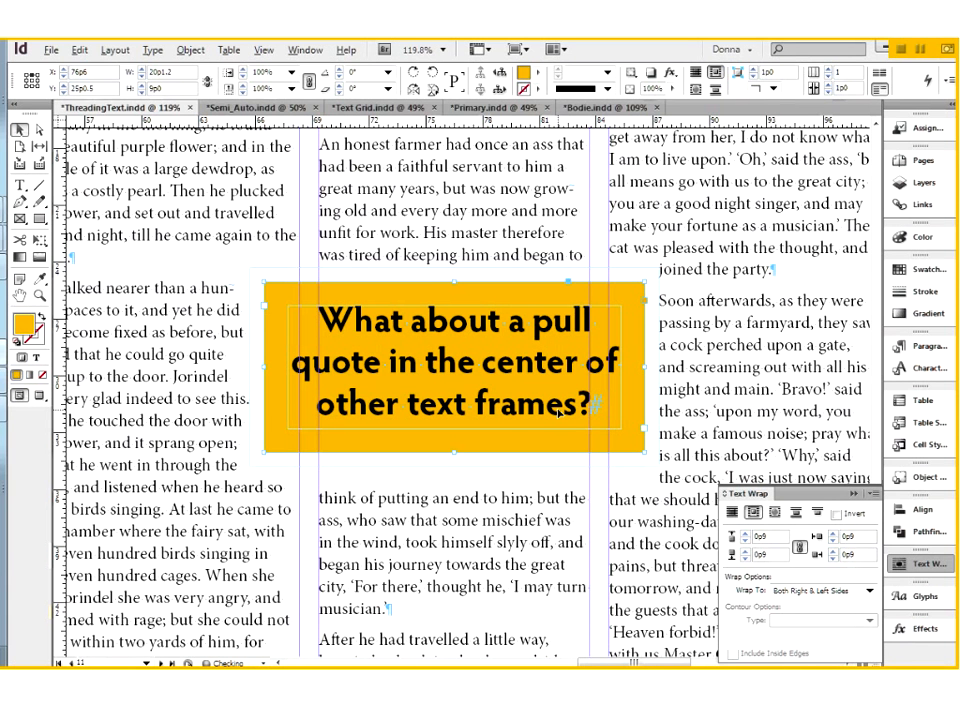
key(shift+Up)
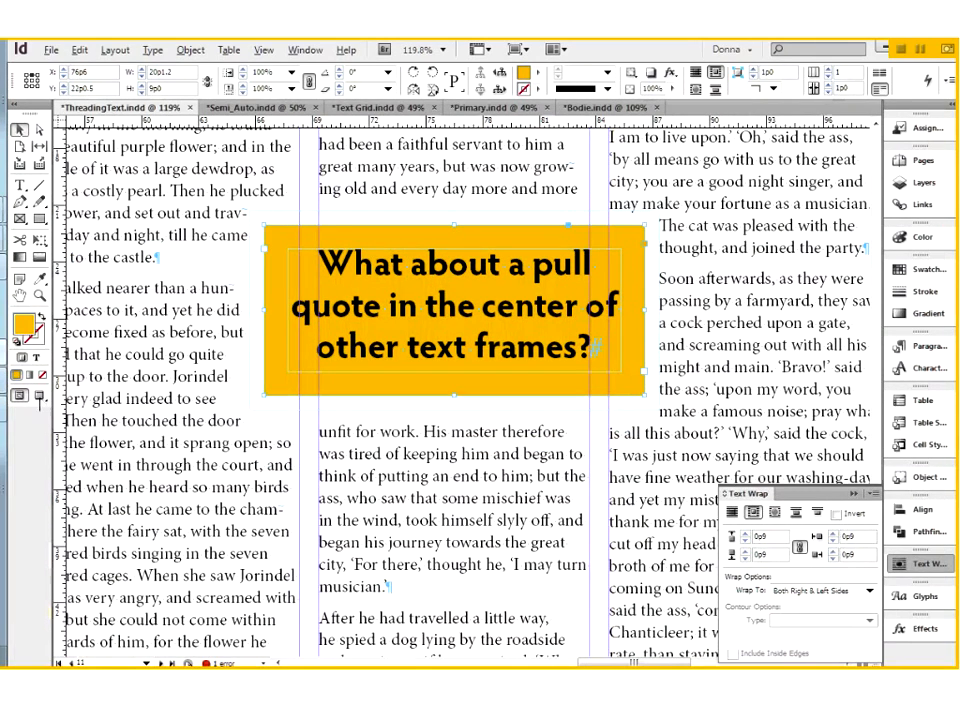
key(w)
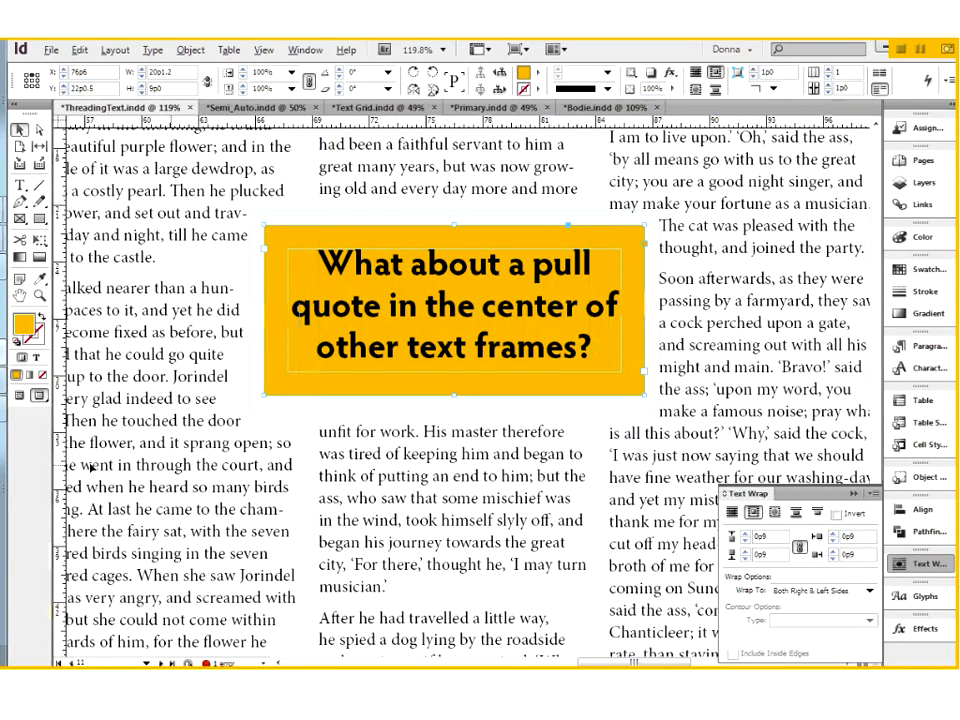
click(90, 466)
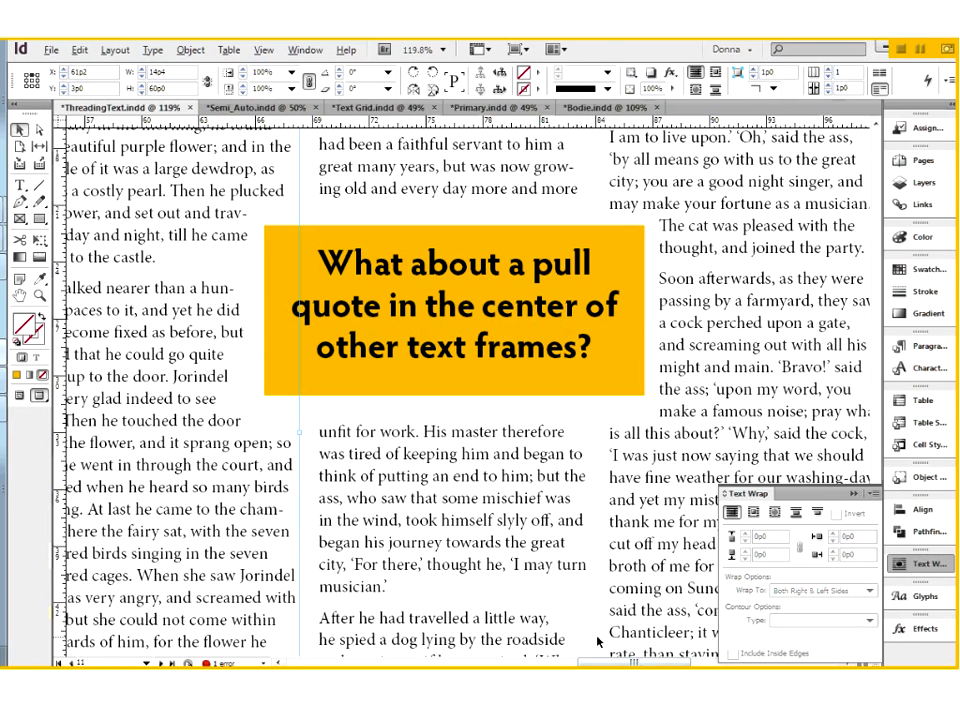
key(ctrl+shift+a)
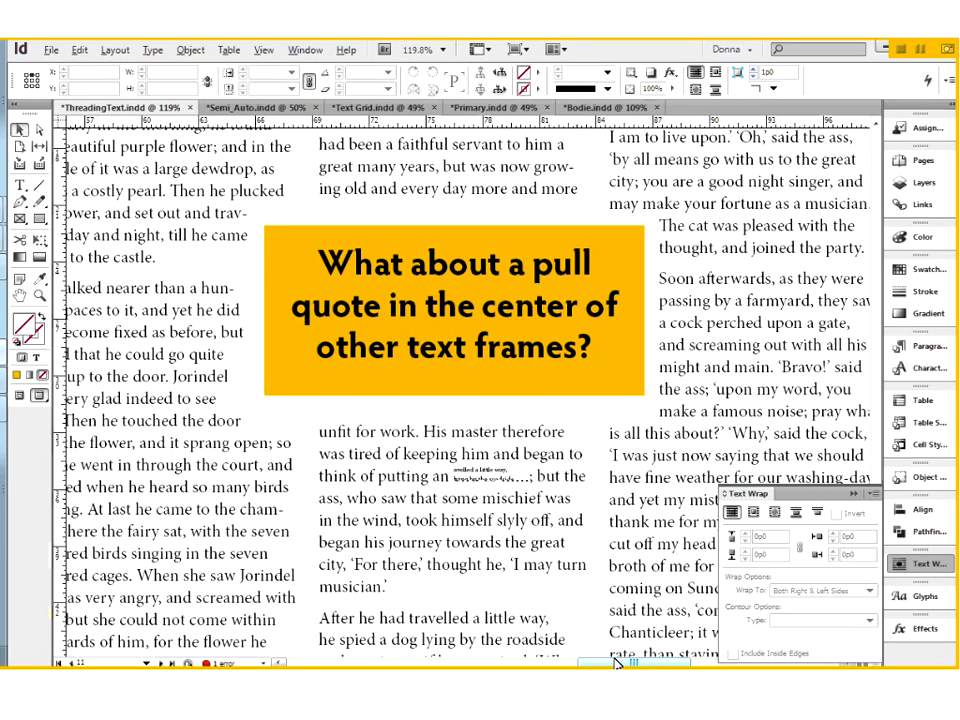
key(ctrl+0)
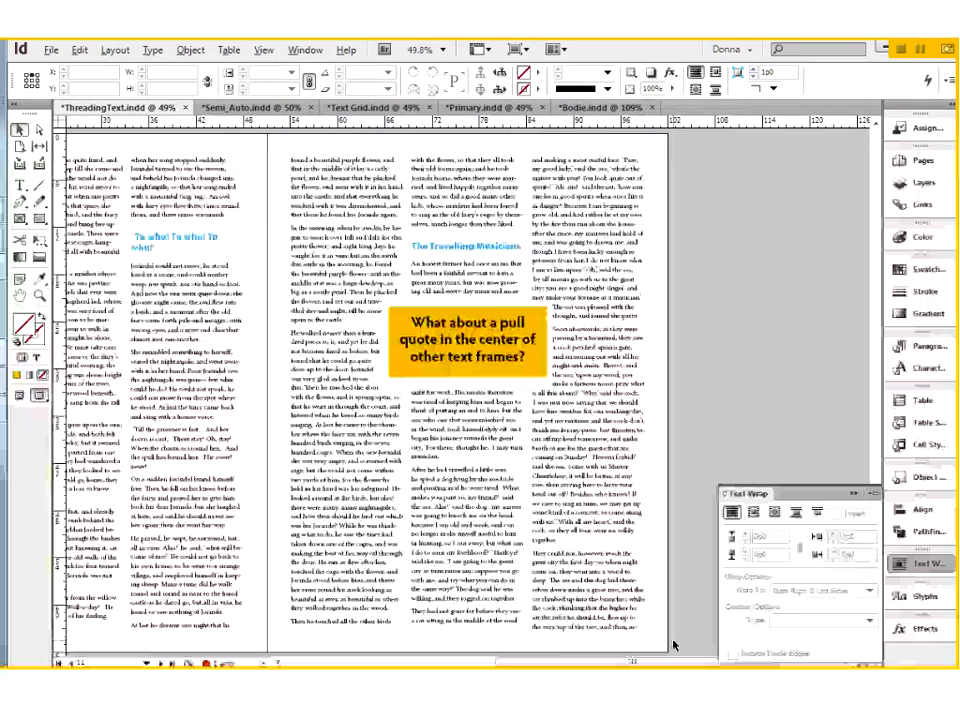